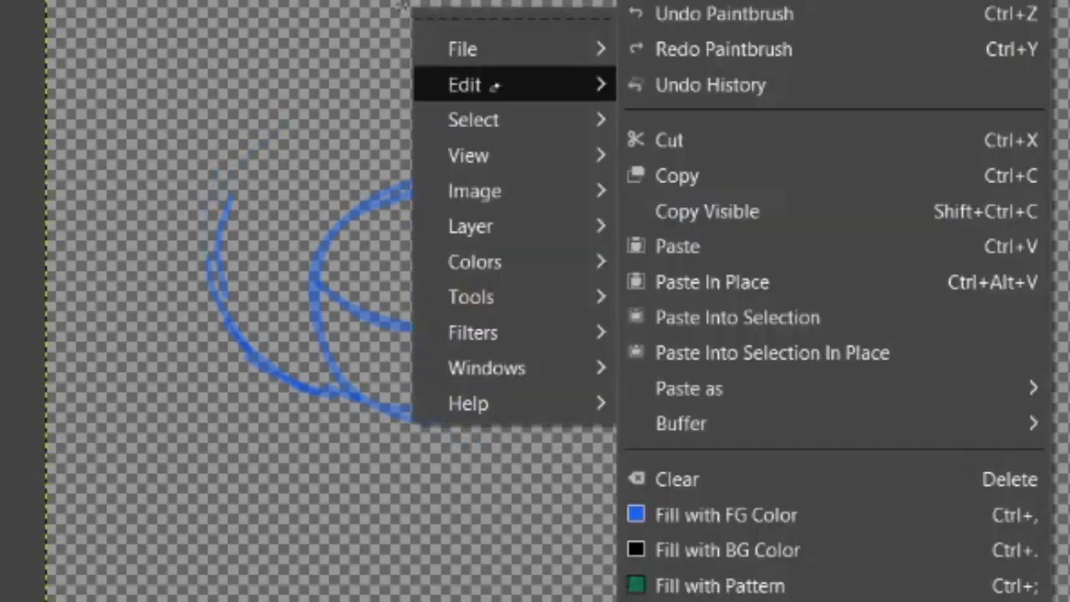
# Step: Undo the last two brush strokes and sketch the curled animal's arched body and bushy tail in blue around the head circle
pyautogui.click(728, 16)
pyautogui.rightClick(465, 60)
pyautogui.moveTo(547, 140)
pyautogui.click(760, 14)
pyautogui.moveTo(230, 260)
pyautogui.mouseDown()
pyautogui.moveTo(227, 322)
pyautogui.moveTo(397, 99)
pyautogui.moveTo(669, 163)
pyautogui.moveTo(742, 274)
pyautogui.mouseUp()
pyautogui.moveTo(512, 368)
pyautogui.mouseDown()
pyautogui.moveTo(553, 360)
pyautogui.moveTo(537, 360)
pyautogui.moveTo(687, 375)
pyautogui.moveTo(758, 356)
pyautogui.moveTo(765, 245)
pyautogui.moveTo(732, 224)
pyautogui.moveTo(871, 337)
pyautogui.moveTo(805, 442)
pyautogui.moveTo(667, 479)
pyautogui.moveTo(671, 446)
pyautogui.moveTo(759, 311)
pyautogui.mouseUp()
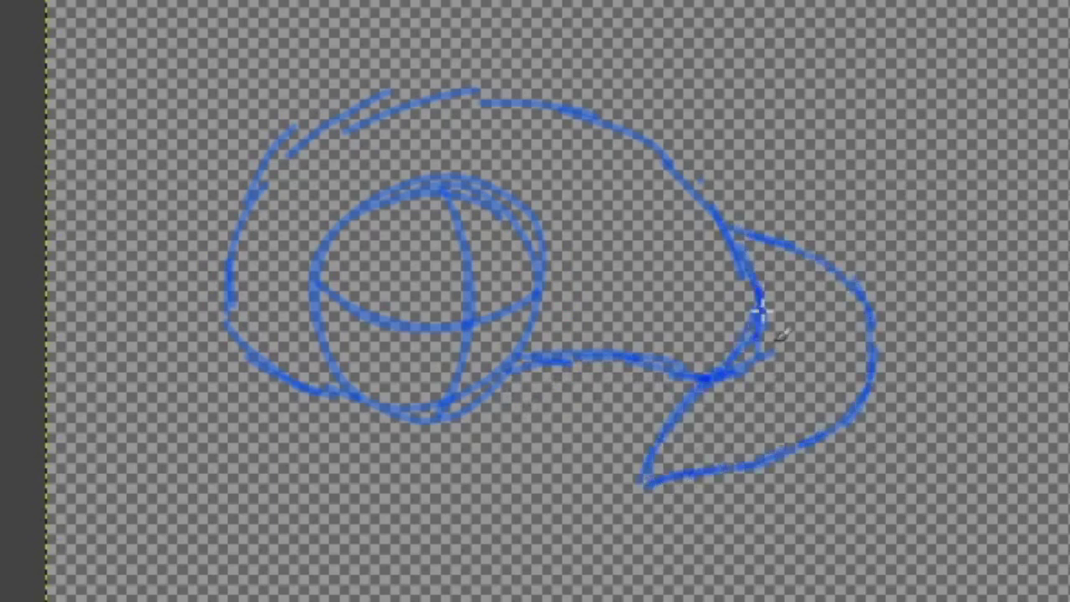
# Step: Sketch the haunch and hind foot, the folded front leg with its paws, and the outer cheek line in blue
pyautogui.moveTo(559, 268)
pyautogui.mouseDown()
pyautogui.moveTo(606, 221)
pyautogui.moveTo(557, 306)
pyautogui.moveTo(721, 374)
pyautogui.moveTo(658, 398)
pyautogui.moveTo(571, 402)
pyautogui.moveTo(614, 344)
pyautogui.moveTo(684, 346)
pyautogui.mouseUp()
pyautogui.moveTo(238, 330)
pyautogui.mouseDown()
pyautogui.moveTo(287, 411)
pyautogui.moveTo(410, 467)
pyautogui.mouseUp()
pyautogui.moveTo(238, 373); pyautogui.dragTo(226, 266)
pyautogui.moveTo(435, 439); pyautogui.dragTo(462, 428)
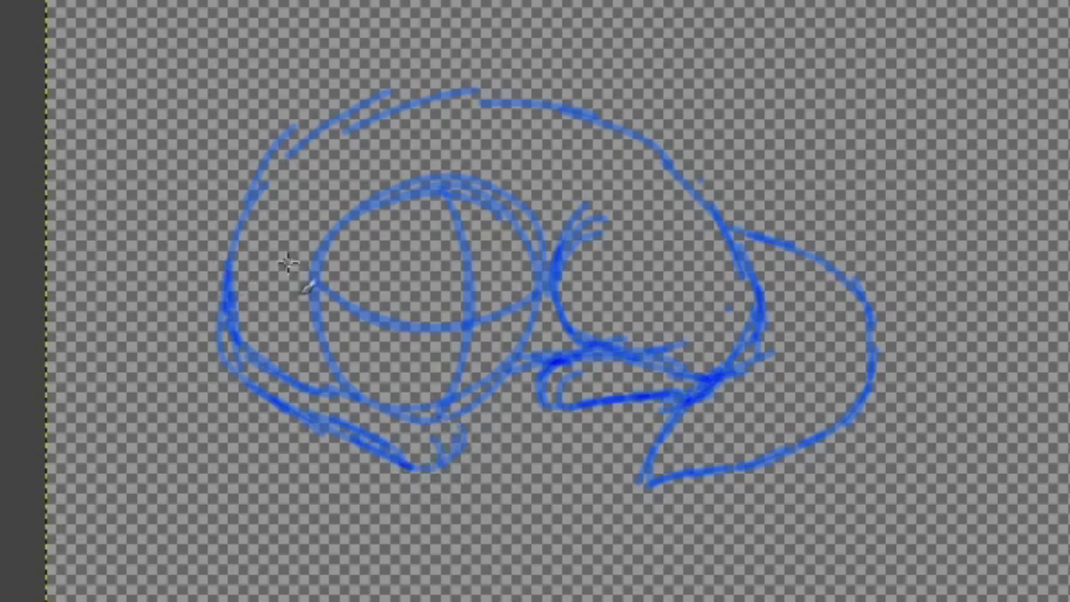
pyautogui.moveTo(288, 252); pyautogui.dragTo(330, 368)
pyautogui.moveTo(488, 406); pyautogui.dragTo(510, 431)
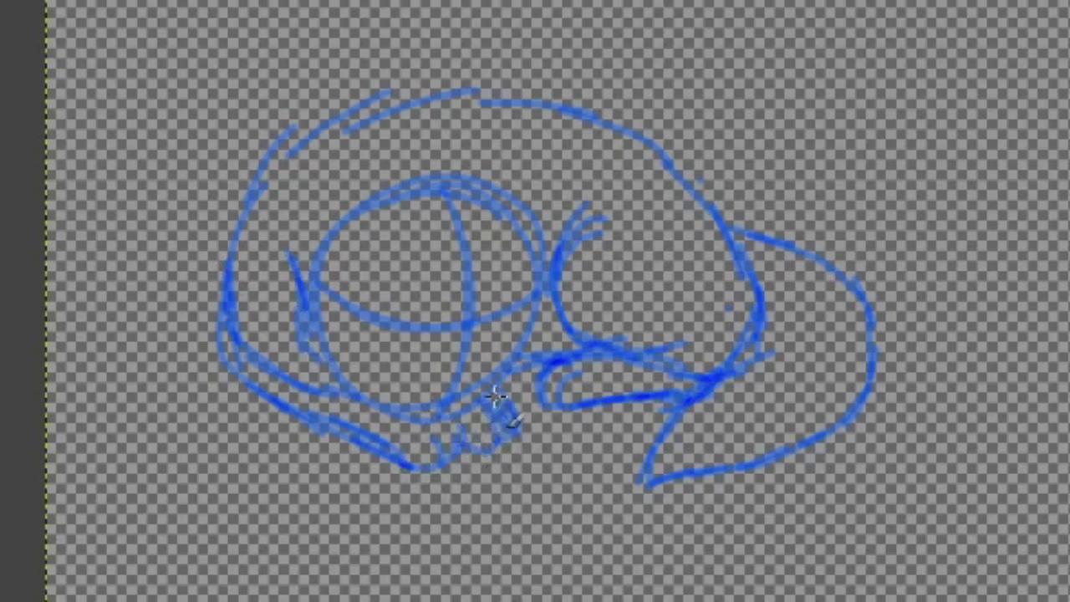
# Step: Sketch two pointed ears and the diagonal snout line on the head, undoing the last small stroke inside the face
pyautogui.moveTo(399, 209)
pyautogui.mouseDown()
pyautogui.moveTo(502, 213)
pyautogui.moveTo(527, 231)
pyautogui.mouseUp()
pyautogui.moveTo(409, 209)
pyautogui.mouseDown()
pyautogui.moveTo(347, 168)
pyautogui.moveTo(311, 251)
pyautogui.mouseUp()
pyautogui.moveTo(515, 202)
pyautogui.mouseDown()
pyautogui.moveTo(477, 209)
pyautogui.moveTo(503, 194)
pyautogui.moveTo(435, 188)
pyautogui.mouseUp()
pyautogui.moveTo(489, 322); pyautogui.dragTo(544, 381)
pyautogui.moveTo(437, 328); pyautogui.dragTo(454, 350)
pyautogui.rightClick(657, 34)
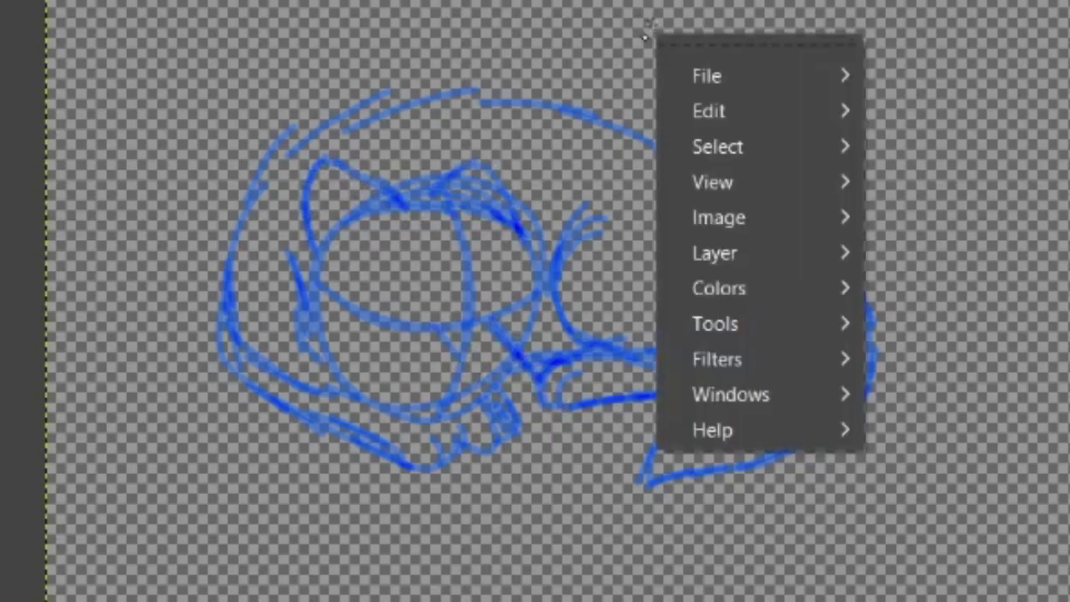
pyautogui.moveTo(736, 109)
pyautogui.click(950, 13)
# Step: Sketch the jaw line and reinforce both sides of the face down to the chin
pyautogui.moveTo(535, 400)
pyautogui.mouseDown()
pyautogui.moveTo(488, 427)
pyautogui.moveTo(404, 419)
pyautogui.moveTo(362, 402)
pyautogui.mouseUp()
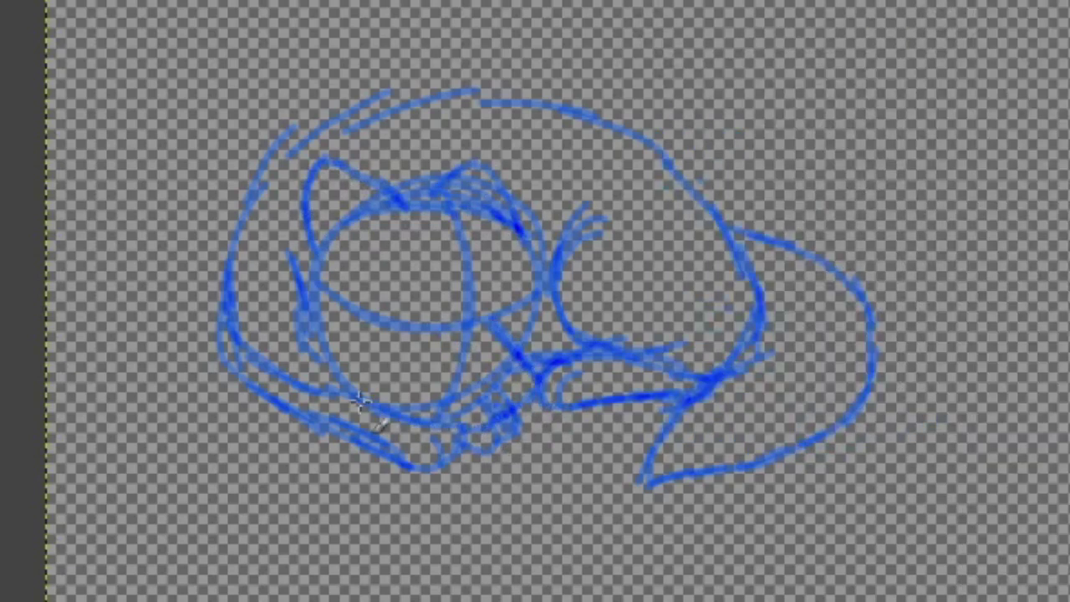
pyautogui.moveTo(515, 226)
pyautogui.mouseDown()
pyautogui.moveTo(539, 261)
pyautogui.moveTo(535, 355)
pyautogui.mouseUp()
pyautogui.moveTo(311, 250)
pyautogui.mouseDown()
pyautogui.moveTo(312, 294)
pyautogui.moveTo(336, 386)
pyautogui.moveTo(370, 404)
pyautogui.mouseUp()
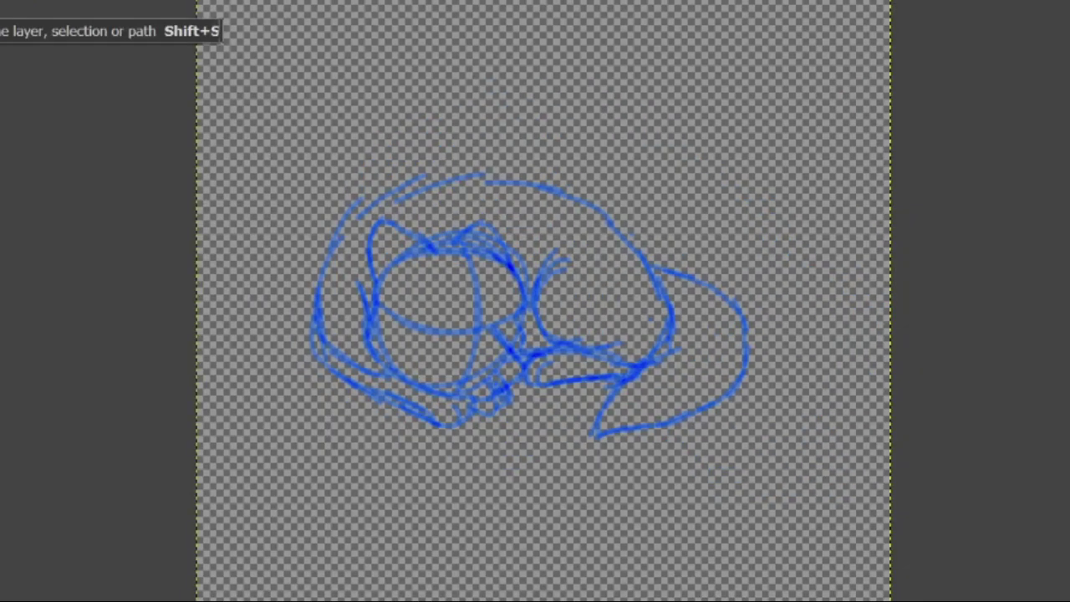
# Step: Scale up the sketch layer and reposition the animal on the canvas
pyautogui.moveTo(746, 415); pyautogui.dragTo(861, 519)
pyautogui.moveTo(596, 312)
pyautogui.mouseDown()
pyautogui.moveTo(552, 189)
pyautogui.moveTo(573, 209)
pyautogui.moveTo(564, 205)
pyautogui.moveTo(579, 204)
pyautogui.moveTo(559, 262)
pyautogui.mouseUp()
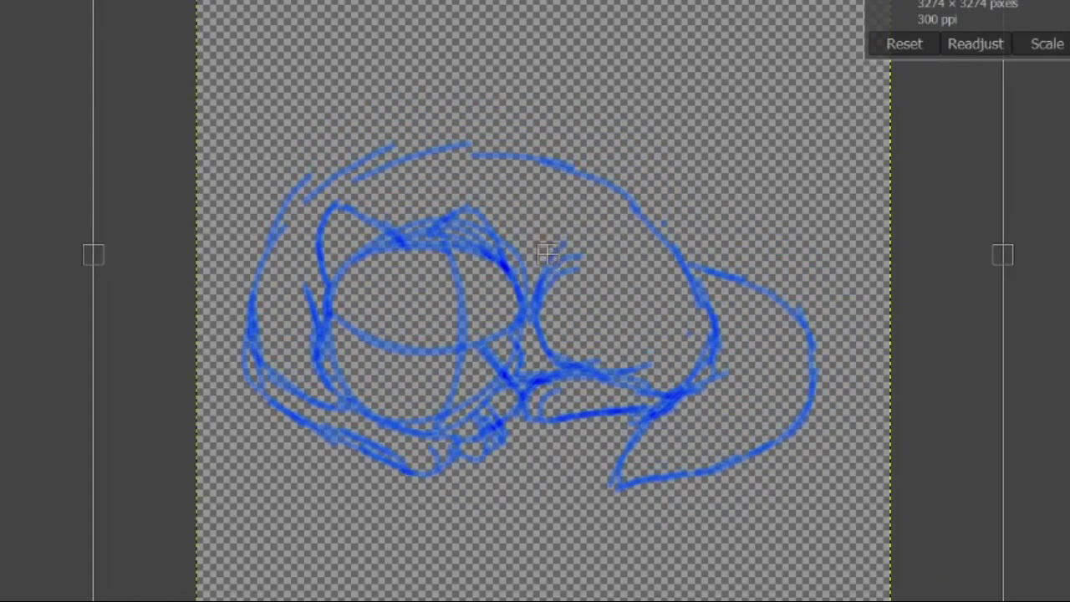
pyautogui.moveTo(1003, 284)
pyautogui.mouseDown()
pyautogui.moveTo(1069, 288)
pyautogui.moveTo(1033, 284)
pyautogui.moveTo(1048, 282)
pyautogui.mouseUp()
pyautogui.moveTo(572, 255); pyautogui.dragTo(560, 271)
pyautogui.press('Return')
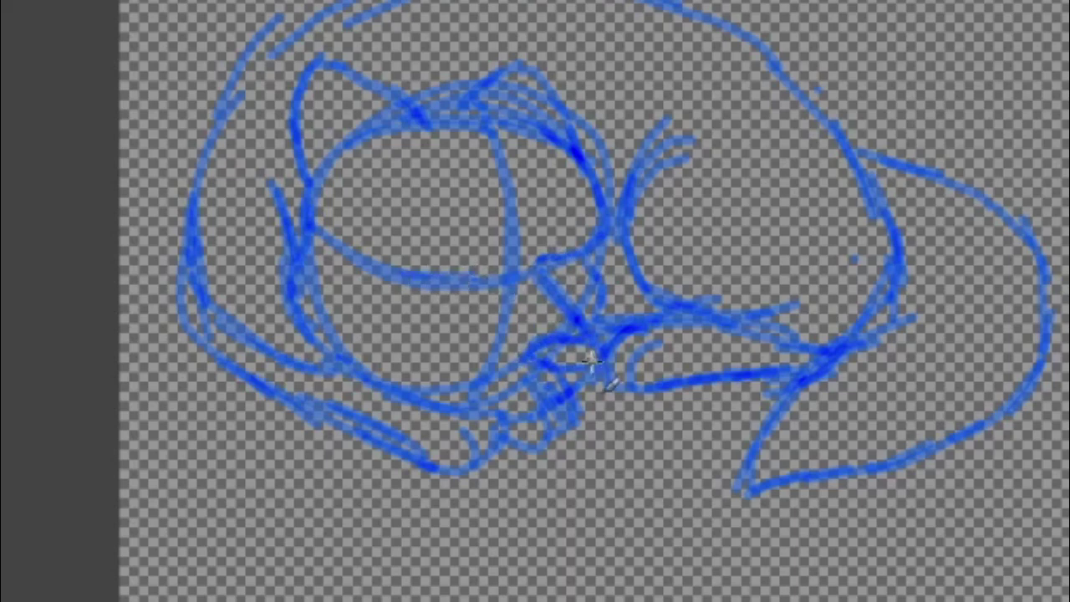
# Step: Darken the nose oval and draw the mouth line and the two closed eyes on the face
pyautogui.moveTo(599, 346); pyautogui.dragTo(528, 352)
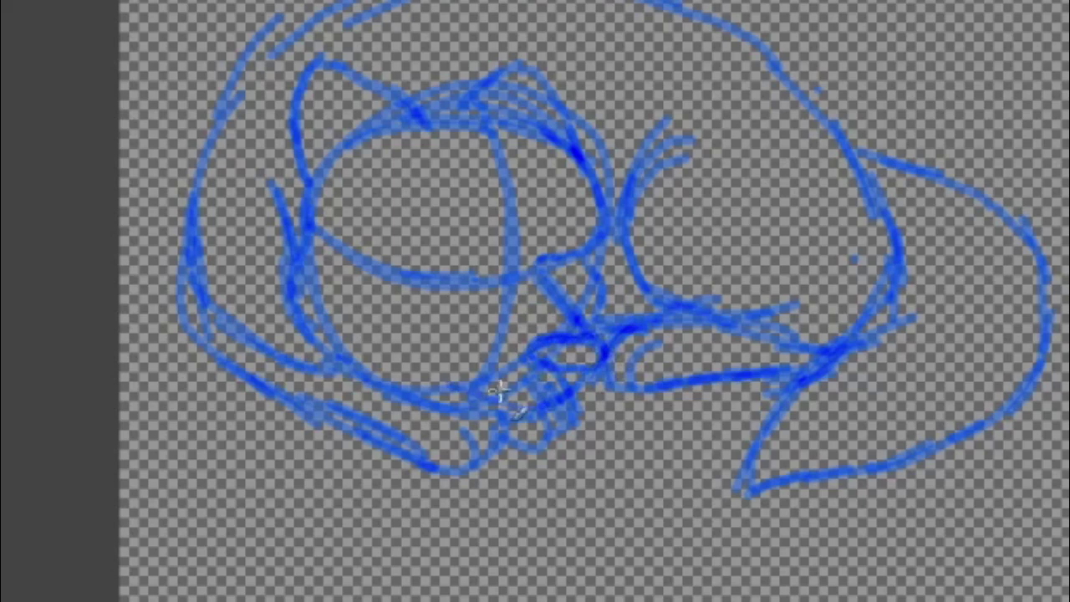
pyautogui.moveTo(432, 373)
pyautogui.mouseDown()
pyautogui.moveTo(522, 405)
pyautogui.moveTo(566, 403)
pyautogui.moveTo(416, 404)
pyautogui.mouseUp()
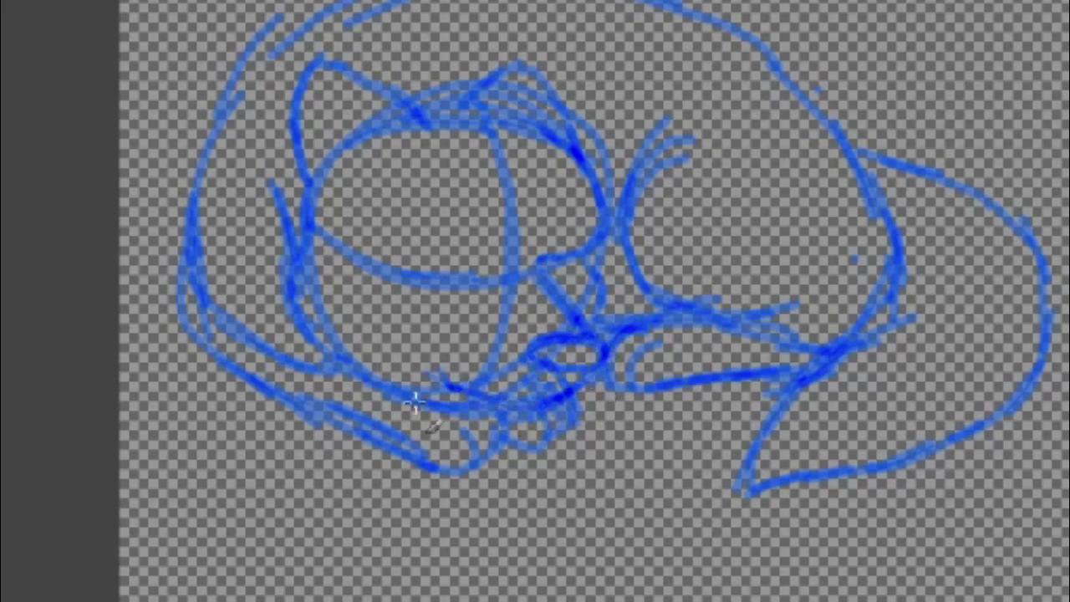
pyautogui.moveTo(476, 281); pyautogui.dragTo(407, 273)
pyautogui.moveTo(542, 262); pyautogui.dragTo(593, 254)
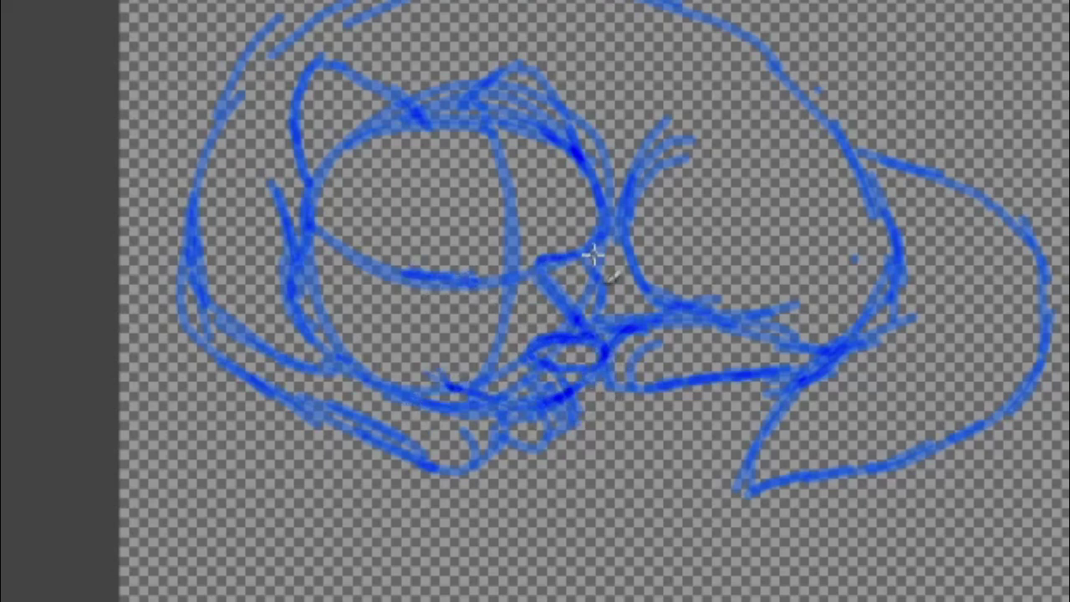
# Step: Sketch a tall pointed tree shape with jagged sides behind the animal's back, undoing the first two strokes of its far edge
pyautogui.moveTo(628, 27); pyautogui.dragTo(599, 73)
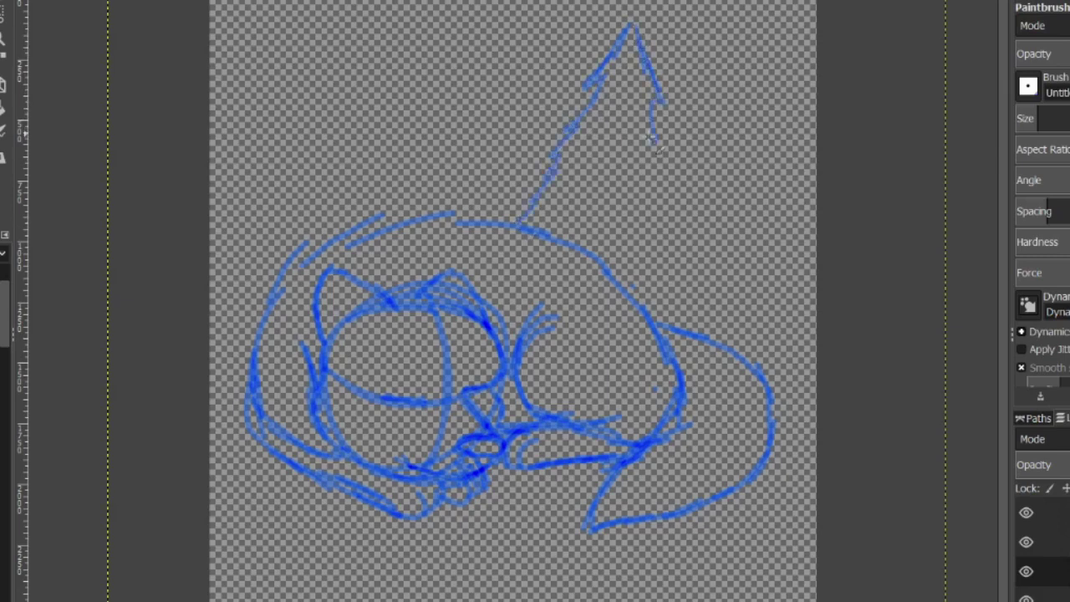
pyautogui.rightClick(743, 98)
pyautogui.moveTo(776, 143)
pyautogui.click(907, 147)
pyautogui.rightClick(737, 148)
pyautogui.moveTo(771, 191)
pyautogui.click(907, 185)
pyautogui.moveTo(662, 99); pyautogui.dragTo(678, 230)
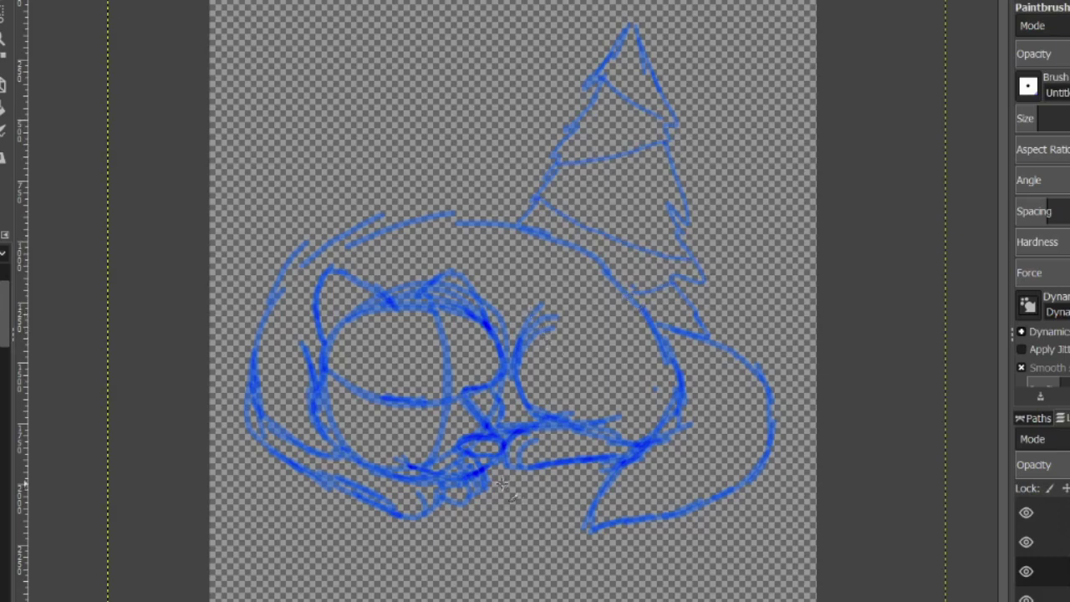
# Step: Undo the last strokes around the hind foot and sketch a small bow-topped present between the head and haunch
pyautogui.rightClick(724, 135)
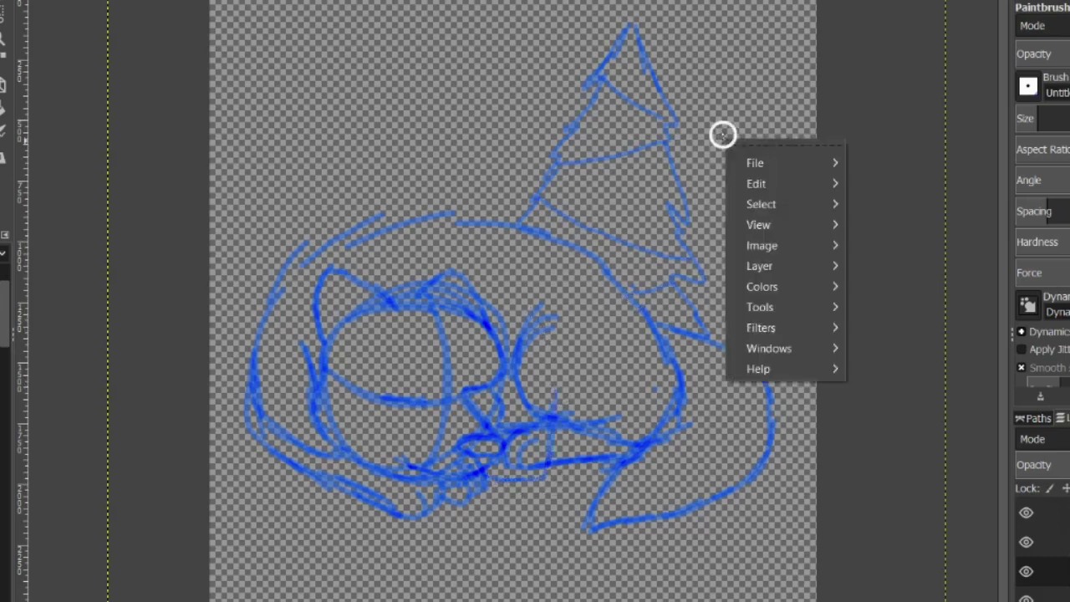
pyautogui.moveTo(757, 183)
pyautogui.click(882, 183)
pyautogui.rightClick(676, 209)
pyautogui.moveTo(716, 256)
pyautogui.click(857, 183)
pyautogui.rightClick(717, 171)
pyautogui.click(888, 185)
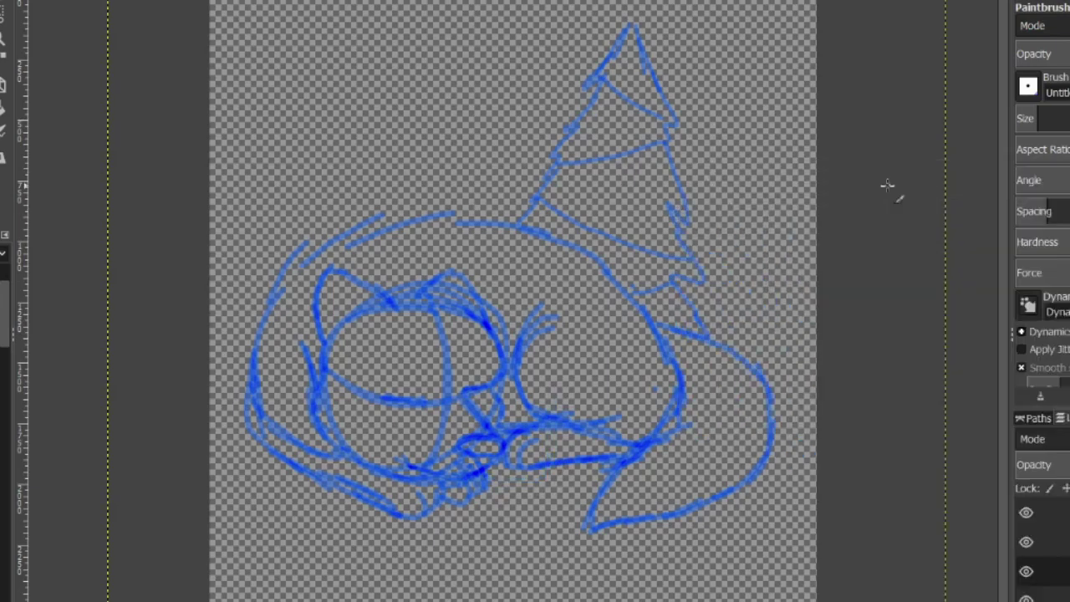
pyautogui.moveTo(546, 403)
pyautogui.mouseDown()
pyautogui.moveTo(550, 322)
pyautogui.moveTo(532, 299)
pyautogui.moveTo(508, 294)
pyautogui.mouseUp()
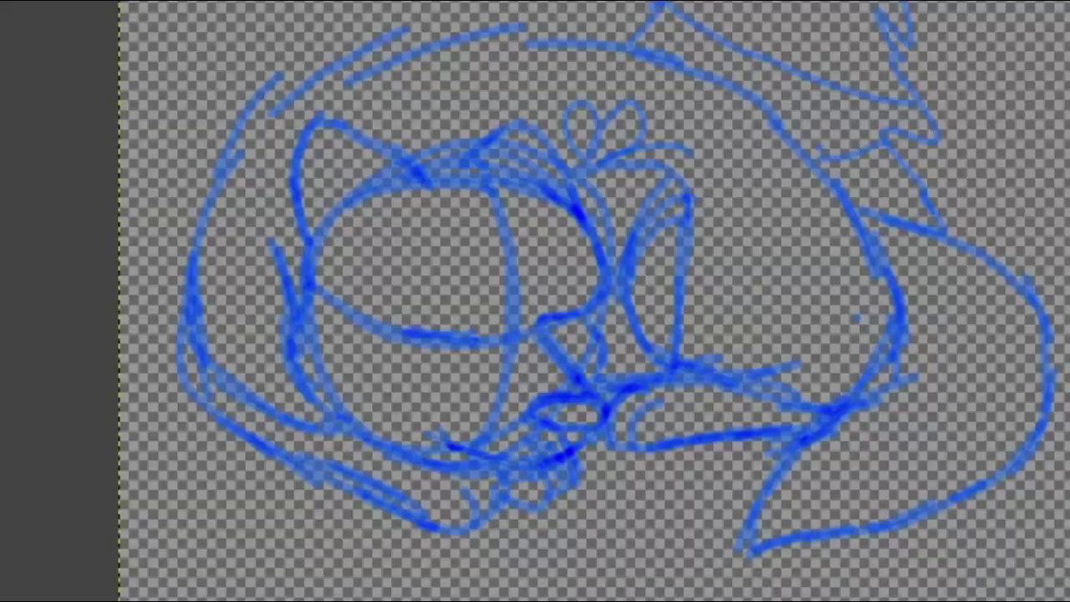
pyautogui.moveTo(684, 317); pyautogui.dragTo(681, 336)
# Step: Ink the top of the head and the front profile of the face in black over the blue sketch
pyautogui.moveTo(396, 304)
pyautogui.mouseDown()
pyautogui.moveTo(443, 301)
pyautogui.moveTo(486, 327)
pyautogui.mouseUp()
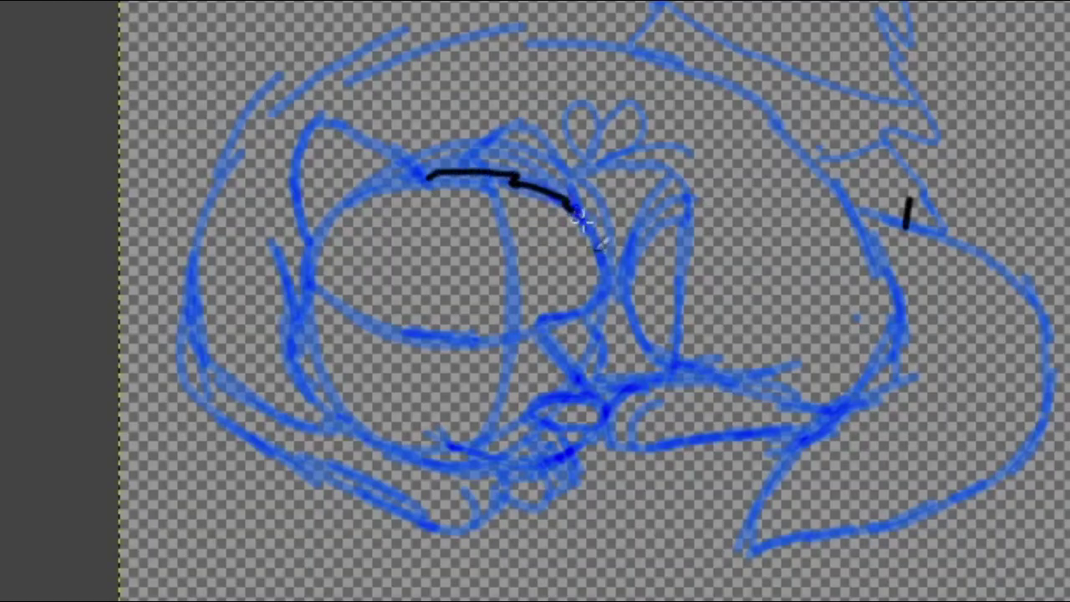
pyautogui.moveTo(577, 213)
pyautogui.mouseDown()
pyautogui.moveTo(606, 277)
pyautogui.moveTo(593, 321)
pyautogui.moveTo(599, 366)
pyautogui.mouseUp()
# Step: Try to ink the diagonal snout line in black, and undo it together with the stray dot above the body
pyautogui.moveTo(540, 330); pyautogui.dragTo(598, 394)
pyautogui.rightClick(731, 6)
pyautogui.moveTo(785, 81)
pyautogui.click(991, 0)
pyautogui.click(705, 70)
pyautogui.rightClick(737, 37)
pyautogui.moveTo(791, 112)
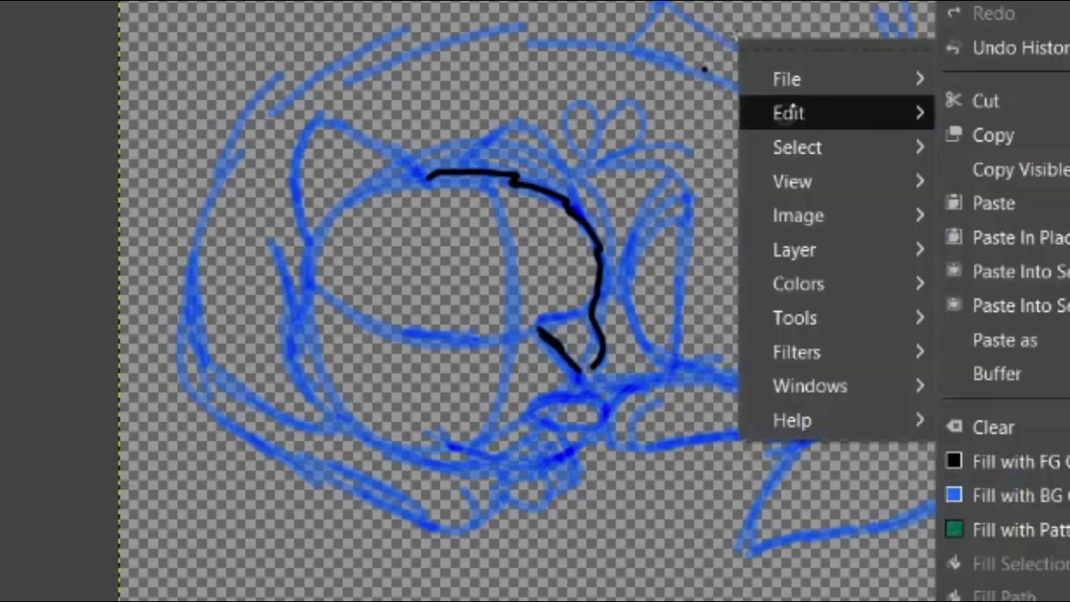
pyautogui.click(1030, 0)
pyautogui.rightClick(757, 30)
pyautogui.click(1031, 0)
pyautogui.rightClick(699, 2)
pyautogui.moveTo(753, 77)
pyautogui.click(1024, 0)
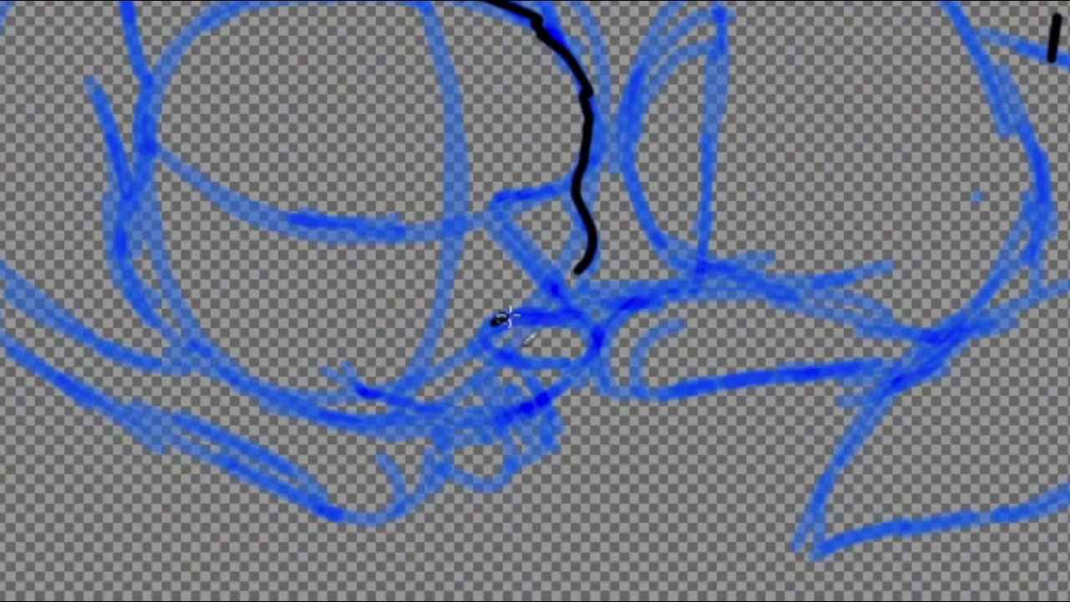
# Step: Ink the nose's upper curve in black, undoing the lower curve, the diagonal snout line and the stray mark near the tail
pyautogui.moveTo(500, 319)
pyautogui.mouseDown()
pyautogui.moveTo(589, 313)
pyautogui.moveTo(497, 330)
pyautogui.moveTo(525, 360)
pyautogui.moveTo(569, 363)
pyautogui.moveTo(601, 334)
pyautogui.mouseUp()
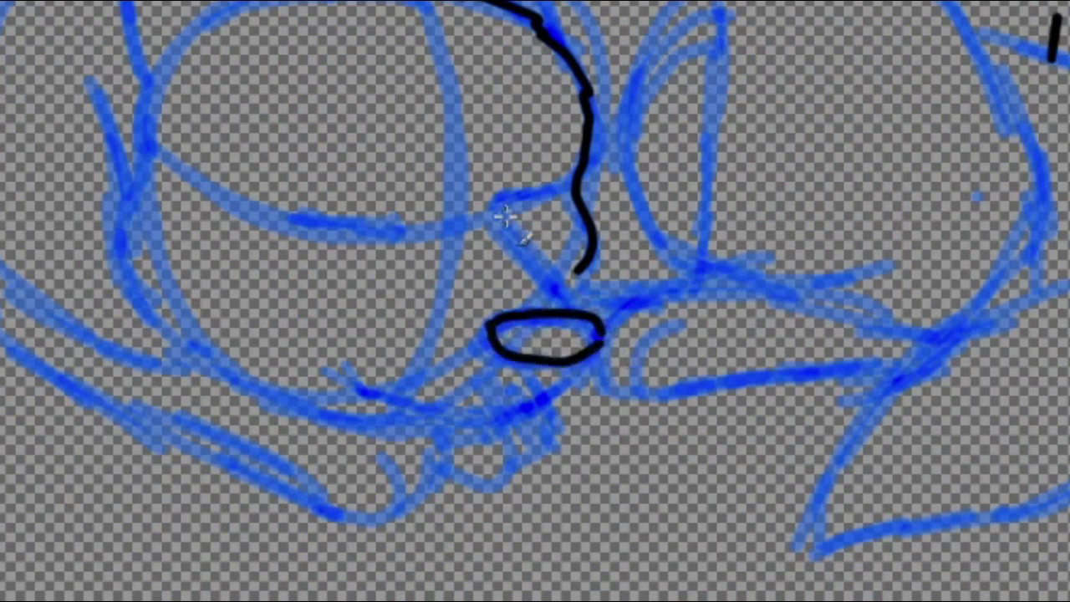
pyautogui.moveTo(497, 215); pyautogui.dragTo(597, 316)
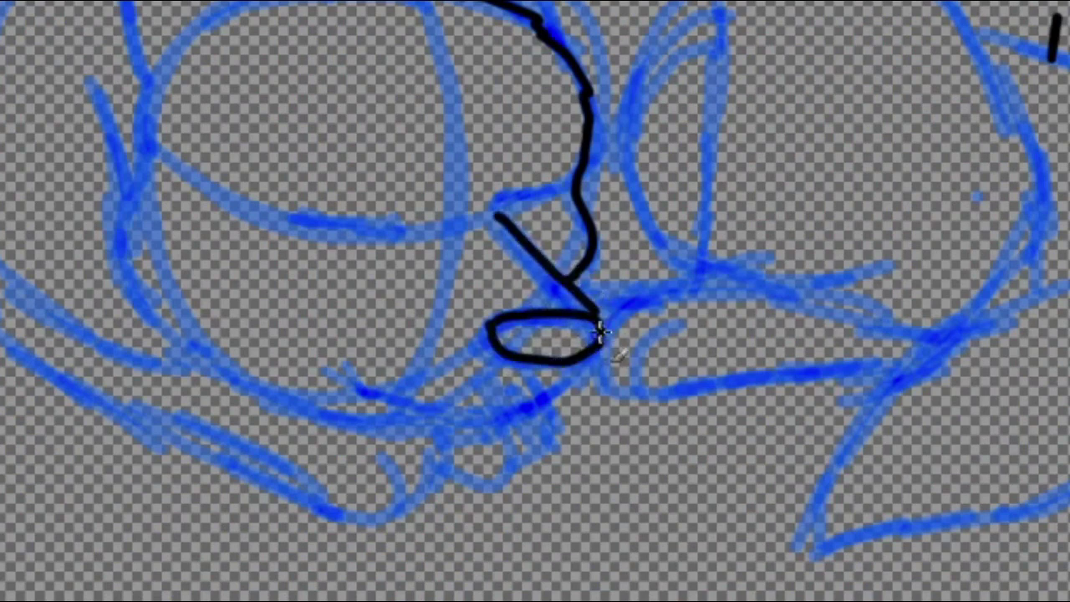
pyautogui.rightClick(923, 1)
pyautogui.click(1069, 12)
pyautogui.rightClick(925, 2)
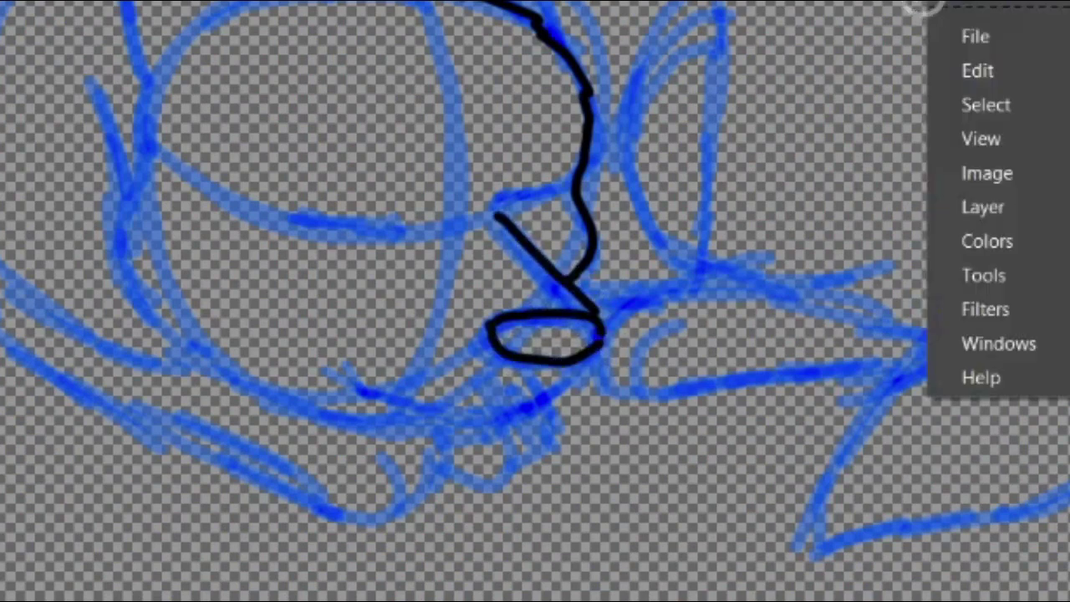
pyautogui.click(1068, 71)
pyautogui.rightClick(886, 54)
pyautogui.click(1069, 149)
pyautogui.rightClick(893, 50)
pyautogui.click(1069, 144)
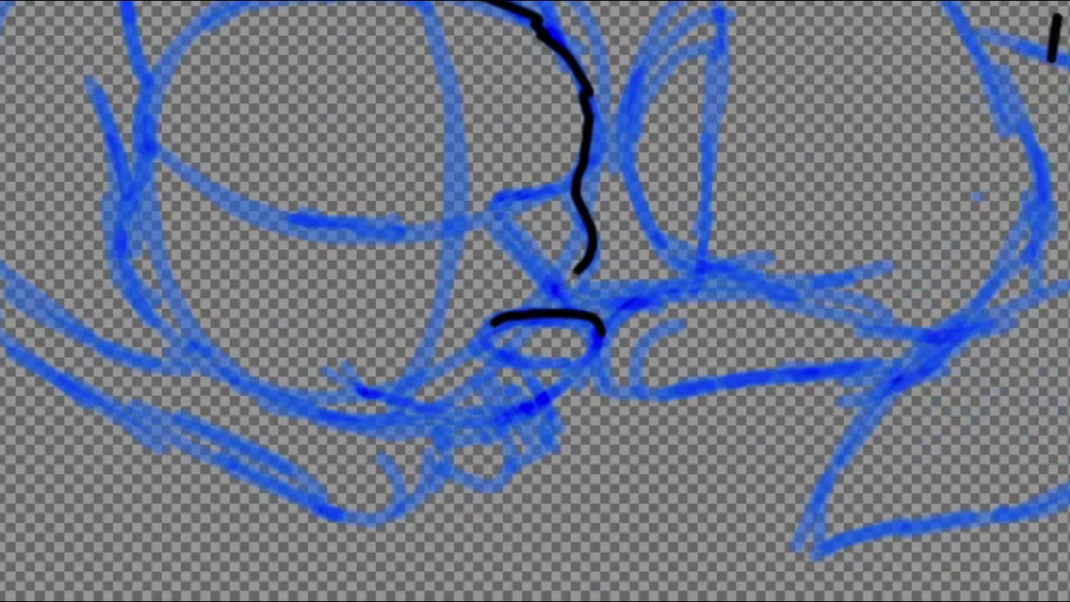
pyautogui.hotkey('ctrl', 'z')
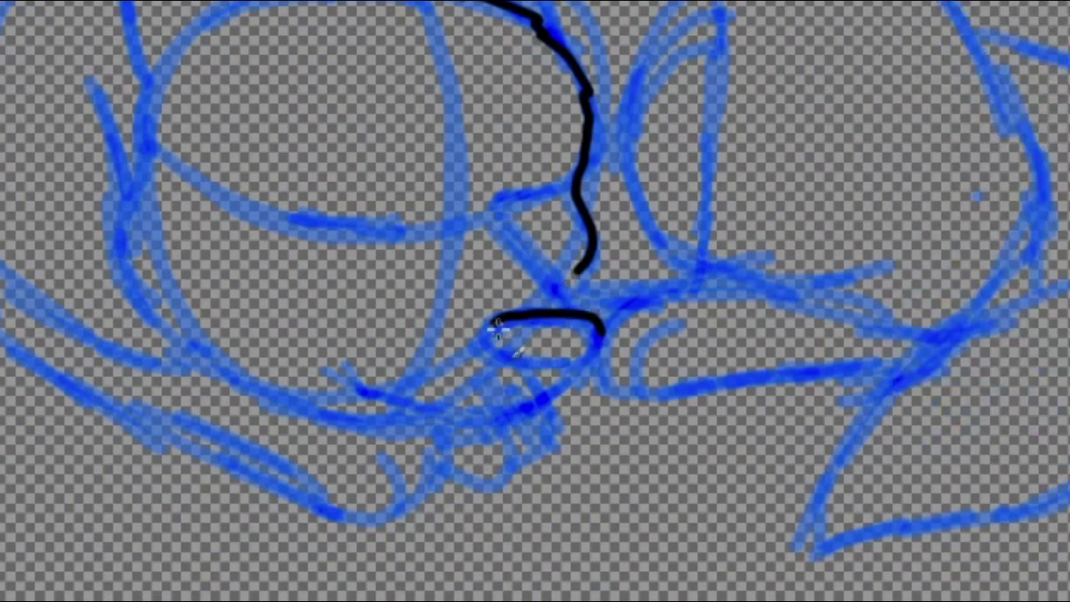
# Step: Ink the lower curve of the nose and the diagonal snout line in black
pyautogui.moveTo(496, 328)
pyautogui.mouseDown()
pyautogui.moveTo(511, 354)
pyautogui.moveTo(556, 366)
pyautogui.moveTo(600, 333)
pyautogui.mouseUp()
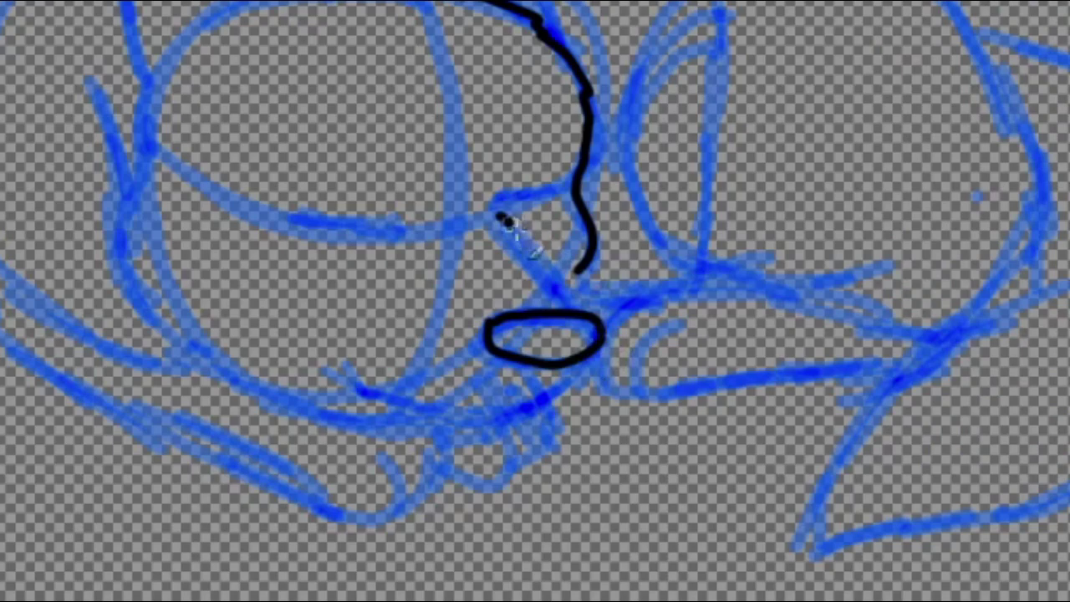
pyautogui.moveTo(506, 222); pyautogui.dragTo(588, 311)
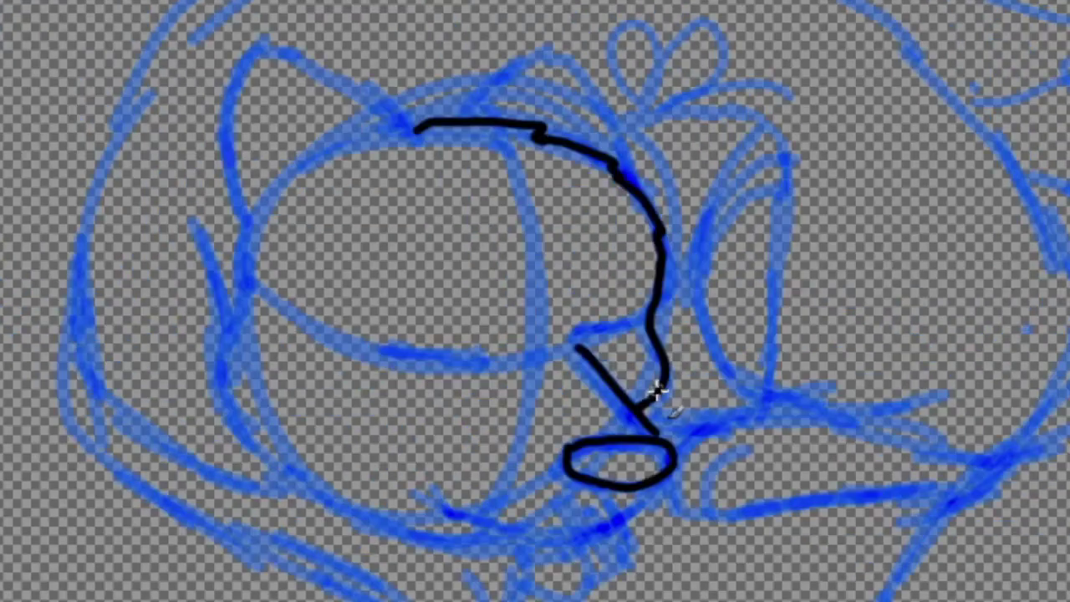
# Step: Try to ink the upper edge of the far ear, and remove it along with the stray mark beside the bow
pyautogui.moveTo(801, 65); pyautogui.dragTo(824, 96)
pyautogui.moveTo(421, 146)
pyautogui.mouseDown()
pyautogui.moveTo(308, 65)
pyautogui.moveTo(244, 42)
pyautogui.mouseUp()
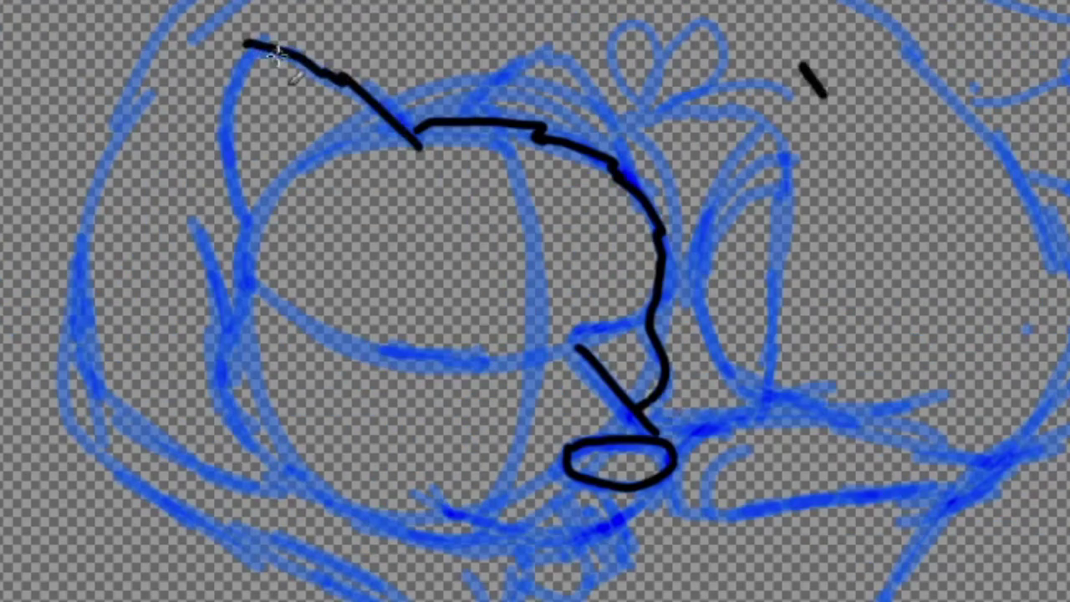
pyautogui.rightClick(768, 159)
pyautogui.click(1041, 84)
pyautogui.rightClick(776, 200)
pyautogui.moveTo(823, 273)
pyautogui.click(1037, 124)
pyautogui.moveTo(823, 94); pyautogui.dragTo(810, 74)
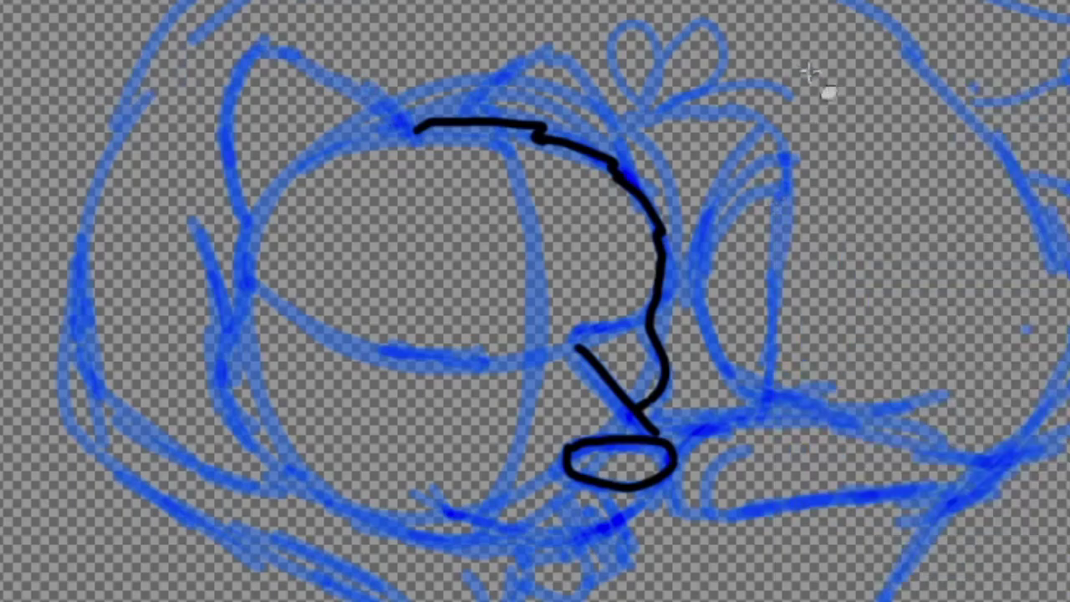
# Step: Switch to the Windows Settings app
pyautogui.press('super')
pyautogui.press('super+i')
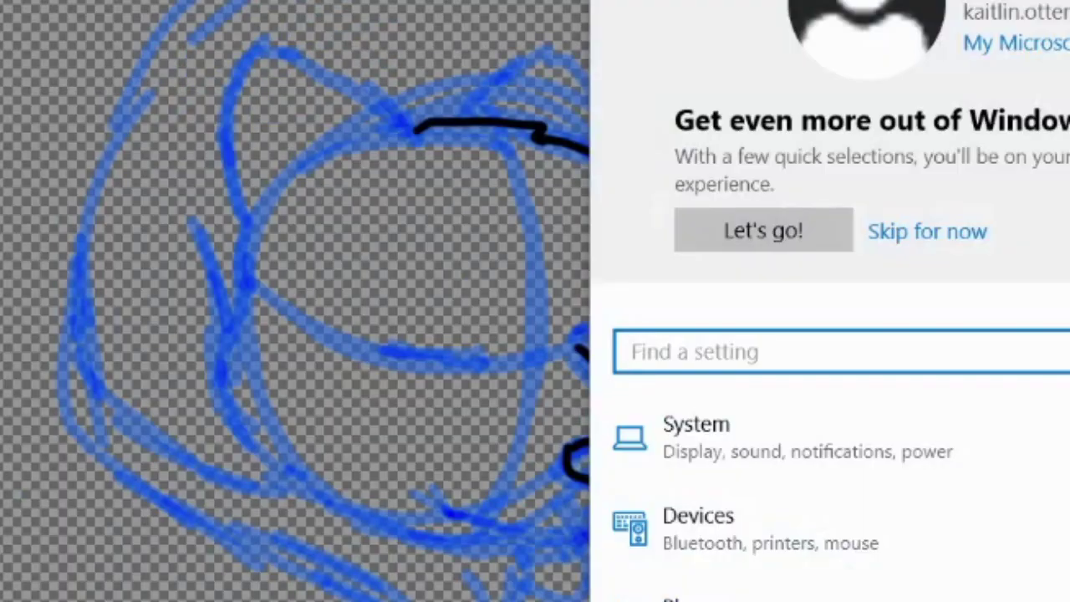
pyautogui.scroll(-5, 830, 418)
pyautogui.scroll(5, 831, 418)
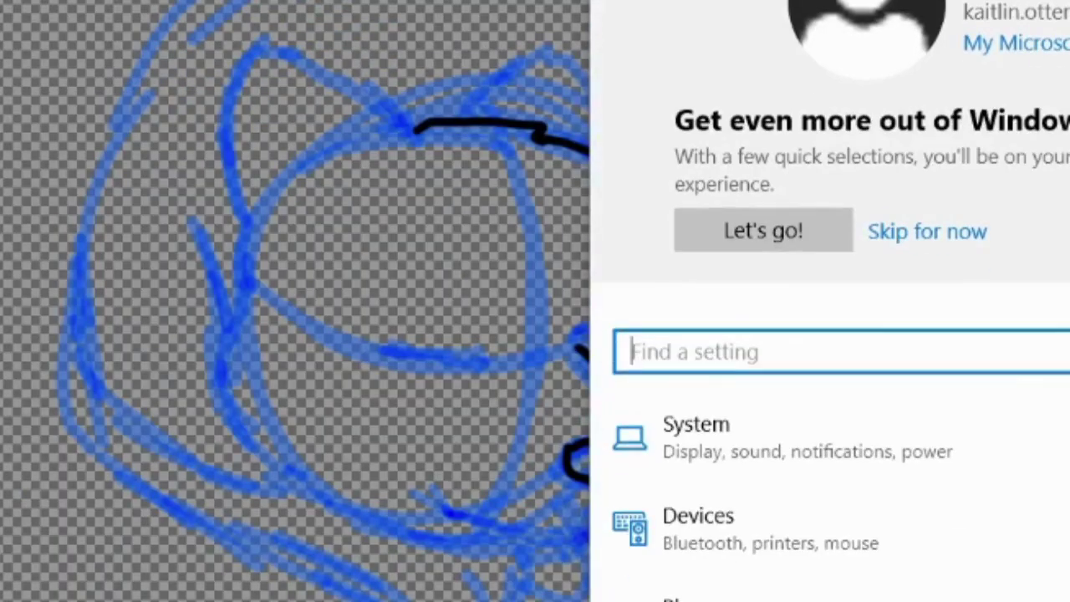
# Step: Enter "Display Manger" as the settings search text
pyautogui.click(836, 352)
pyautogui.moveTo(662, 328); pyautogui.dragTo(654, 366)
pyautogui.moveTo(704, 344); pyautogui.dragTo(705, 366)
pyautogui.moveTo(737, 338)
pyautogui.mouseDown()
pyautogui.moveTo(712, 365)
pyautogui.moveTo(744, 367)
pyautogui.mouseUp()
pyautogui.moveTo(784, 316)
pyautogui.mouseDown()
pyautogui.moveTo(788, 365)
pyautogui.moveTo(817, 393)
pyautogui.mouseUp()
pyautogui.moveTo(898, 363); pyautogui.dragTo(1001, 364)
pyautogui.moveTo(1022, 342); pyautogui.dragTo(1011, 391)
pyautogui.moveTo(1034, 355)
pyautogui.mouseDown()
pyautogui.moveTo(1052, 363)
pyautogui.moveTo(1069, 352)
pyautogui.mouseUp()
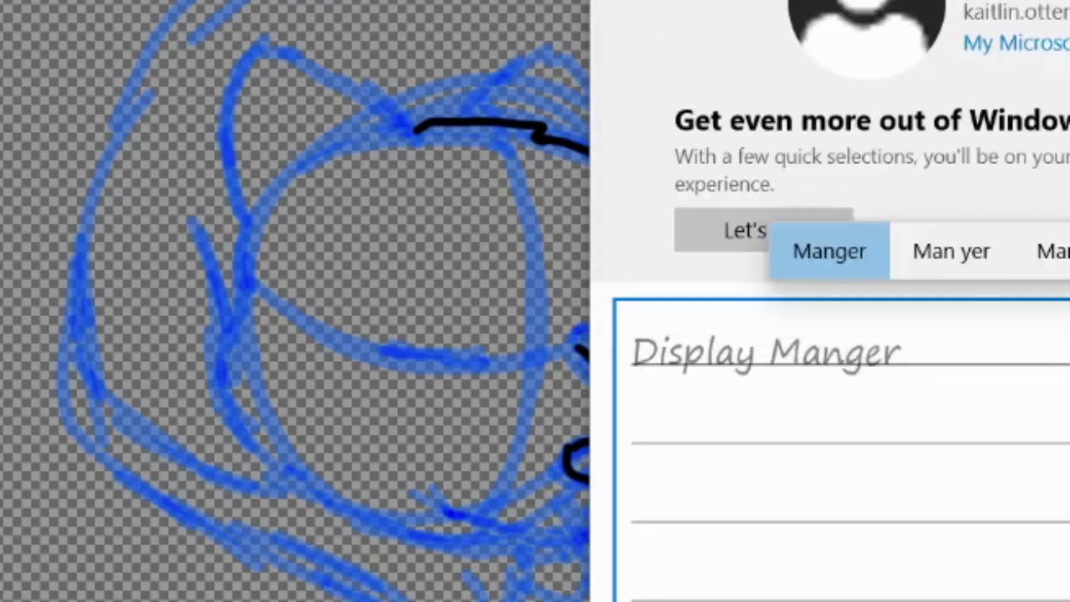
# Step: Correct the second word of the settings search text to "Manager"
pyautogui.moveTo(859, 341); pyautogui.dragTo(868, 365)
pyautogui.moveTo(885, 343)
pyautogui.mouseDown()
pyautogui.moveTo(861, 393)
pyautogui.moveTo(913, 364)
pyautogui.mouseUp()
pyautogui.moveTo(920, 341); pyautogui.dragTo(940, 342)
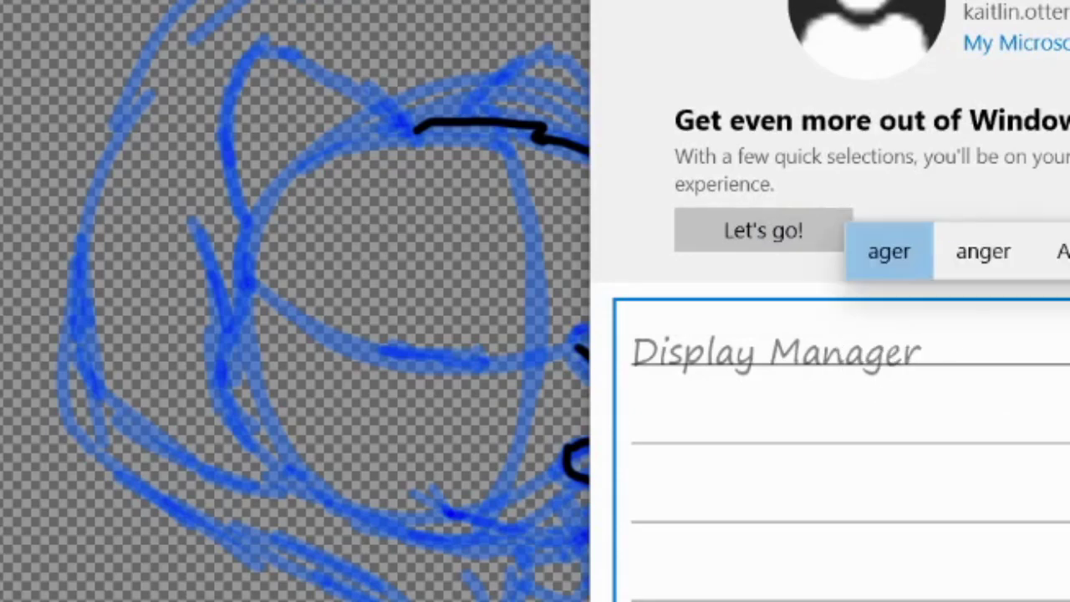
pyautogui.click(768, 37)
pyautogui.click(768, 72)
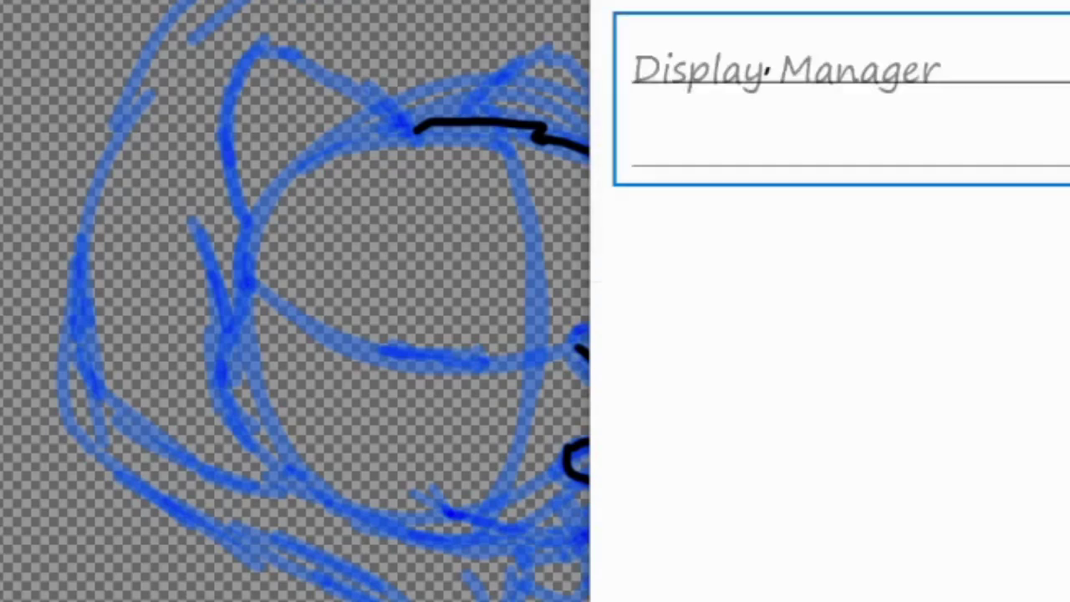
pyautogui.click(828, 335)
pyautogui.click(767, 36)
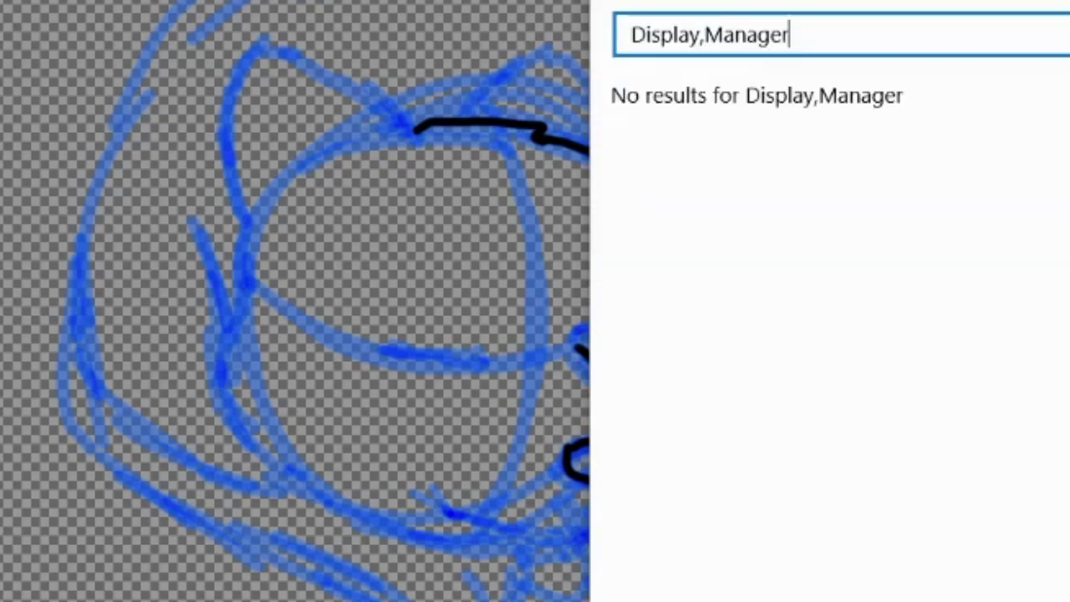
# Step: Replace the settings search text with "Device Manager" and open Device Manager
pyautogui.hotkey('ctrl', 'a')
pyautogui.press('BackSpace')
pyautogui.click(767, 36)
pyautogui.moveTo(649, 35); pyautogui.dragTo(647, 75)
pyautogui.moveTo(679, 64)
pyautogui.mouseDown()
pyautogui.moveTo(739, 47)
pyautogui.moveTo(742, 77)
pyautogui.mouseUp()
pyautogui.moveTo(770, 55); pyautogui.dragTo(802, 76)
pyautogui.moveTo(855, 82)
pyautogui.mouseDown()
pyautogui.moveTo(888, 45)
pyautogui.moveTo(895, 78)
pyautogui.mouseUp()
pyautogui.moveTo(913, 52)
pyautogui.mouseDown()
pyautogui.moveTo(972, 60)
pyautogui.moveTo(960, 109)
pyautogui.mouseUp()
pyautogui.moveTo(990, 70); pyautogui.dragTo(1015, 74)
pyautogui.moveTo(1015, 59); pyautogui.dragTo(1043, 57)
pyautogui.moveTo(676, 63)
pyautogui.mouseDown()
pyautogui.moveTo(709, 48)
pyautogui.moveTo(719, 77)
pyautogui.mouseUp()
pyautogui.click(710, 50)
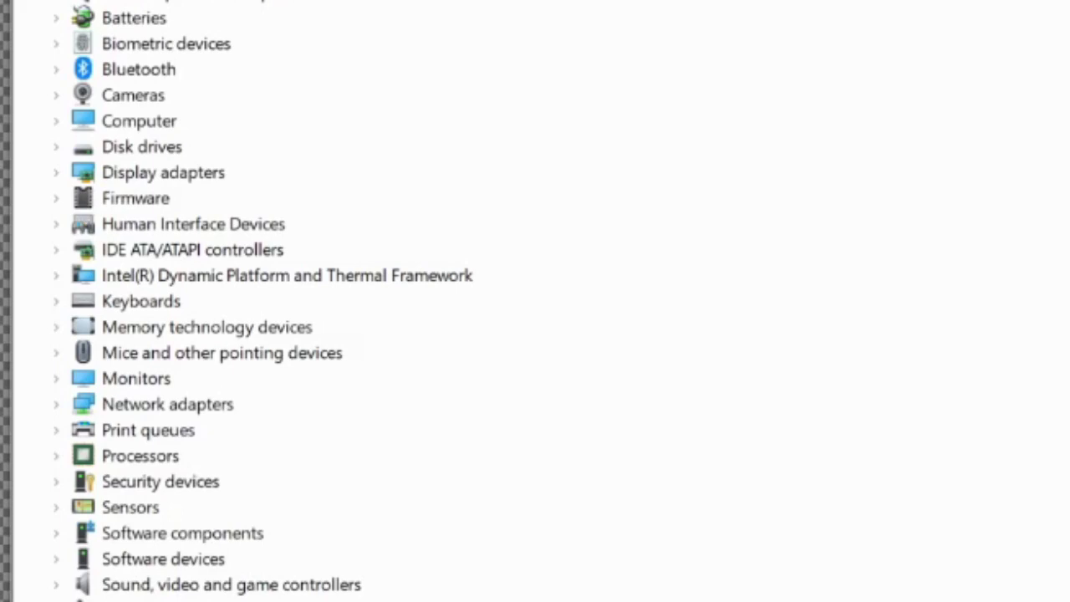
# Step: Disable the HID-compliant touch screen listed under Human Interface Devices
pyautogui.click(55, 224)
pyautogui.scroll(-5, 251, 301)
pyautogui.rightClick(309, 249)
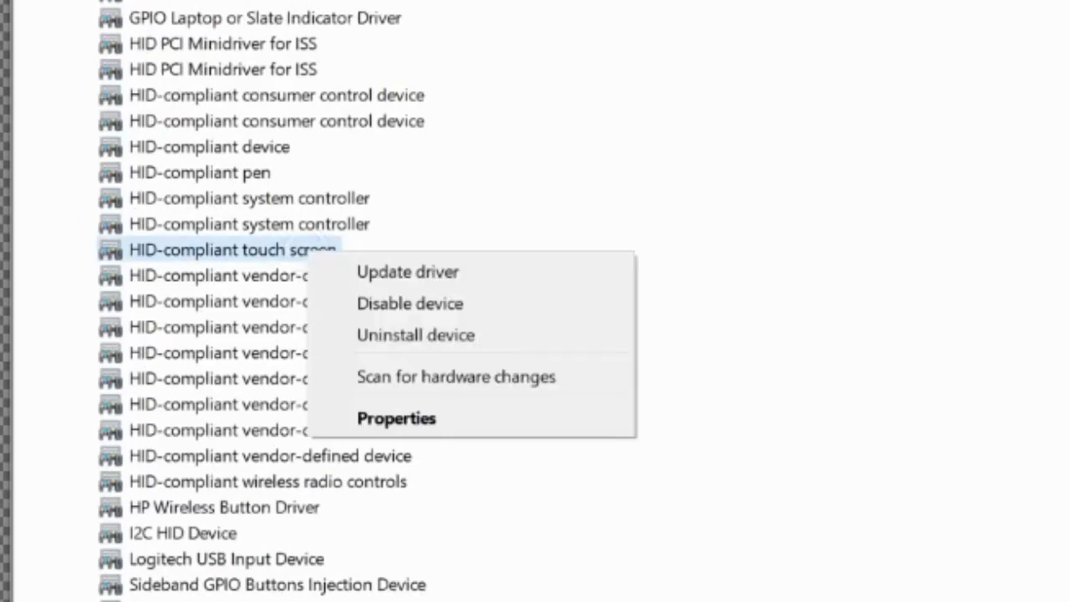
pyautogui.click(410, 304)
pyautogui.click(813, 363)
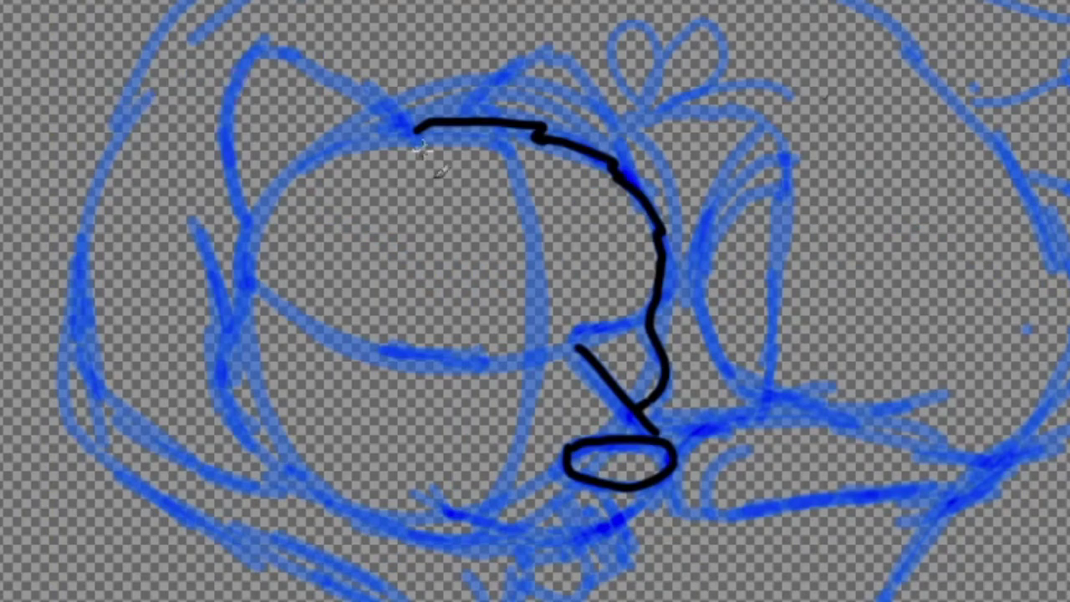
# Step: Ink the outlines of both pointed ears on the animal's head in black, following the blue sketch
pyautogui.moveTo(423, 144)
pyautogui.mouseDown()
pyautogui.moveTo(365, 92)
pyautogui.moveTo(244, 52)
pyautogui.moveTo(230, 192)
pyautogui.moveTo(249, 232)
pyautogui.mouseUp()
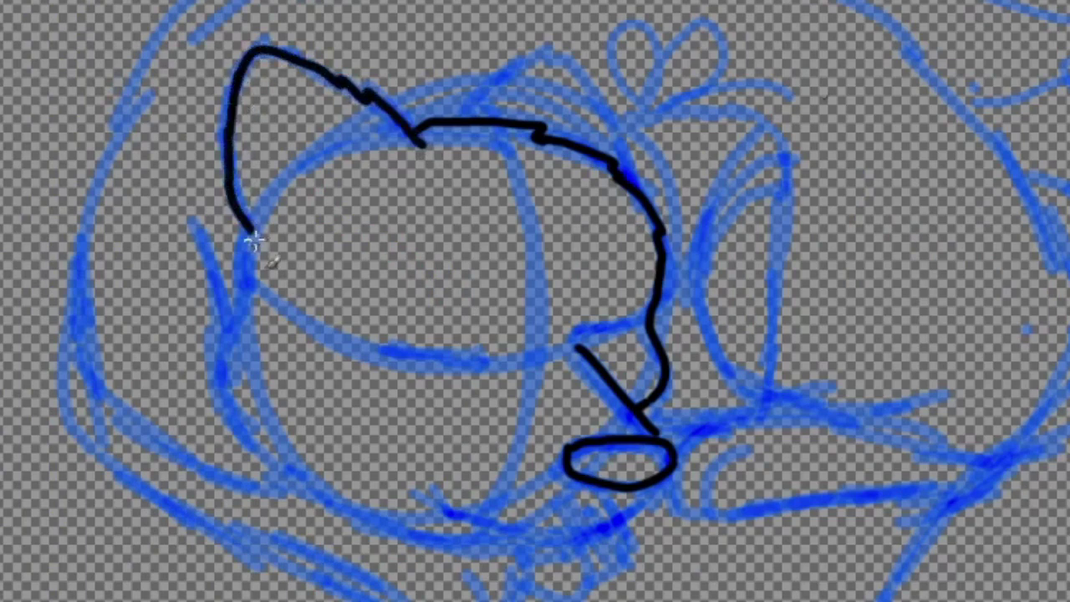
pyautogui.moveTo(646, 209)
pyautogui.mouseDown()
pyautogui.moveTo(626, 162)
pyautogui.moveTo(509, 76)
pyautogui.moveTo(462, 117)
pyautogui.mouseUp()
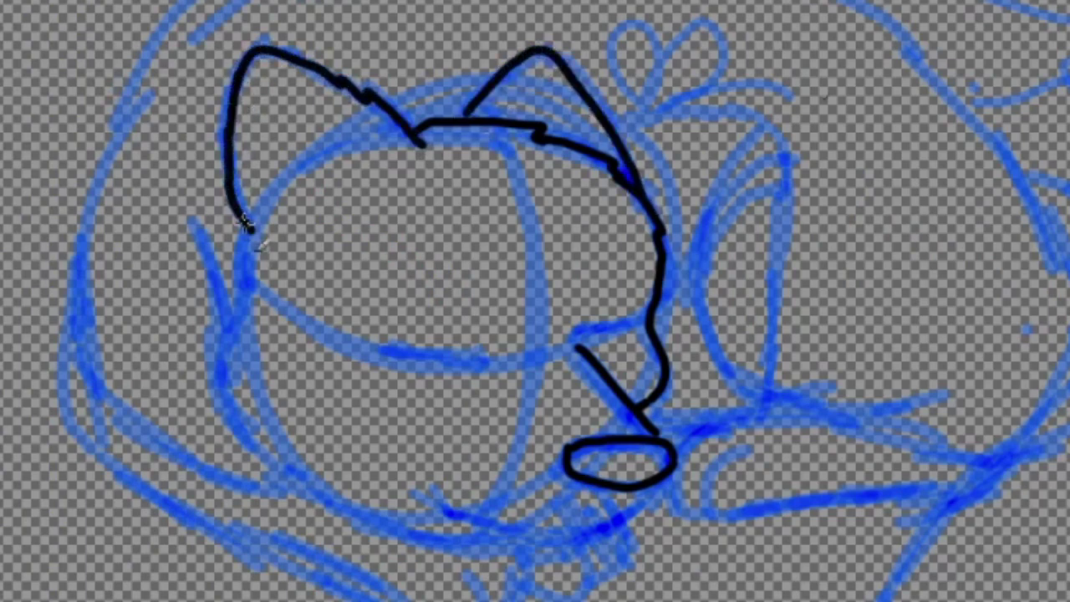
pyautogui.moveTo(249, 231)
pyautogui.mouseDown()
pyautogui.moveTo(224, 361)
pyautogui.moveTo(314, 502)
pyautogui.mouseUp()
pyautogui.rightClick(629, 159)
pyautogui.moveTo(701, 228)
pyautogui.click(906, 122)
# Step: Ink the head's furry cheek, jaw and chin, then the short line above the muzzle and the thick closed eye
pyautogui.moveTo(242, 223)
pyautogui.mouseDown()
pyautogui.moveTo(256, 429)
pyautogui.moveTo(427, 528)
pyautogui.mouseUp()
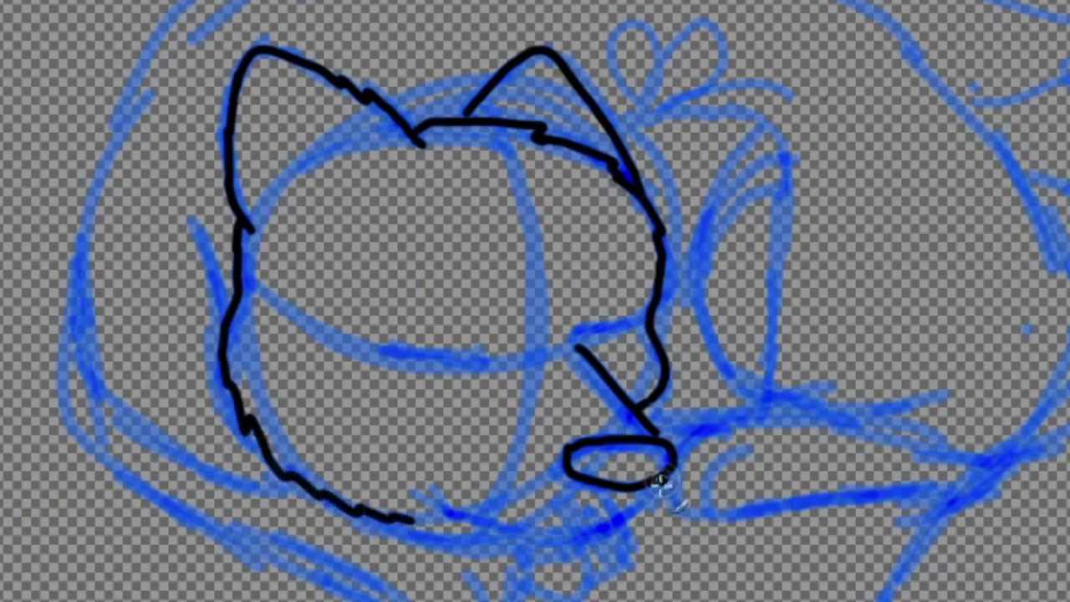
pyautogui.moveTo(667, 475)
pyautogui.mouseDown()
pyautogui.moveTo(588, 520)
pyautogui.moveTo(506, 523)
pyautogui.moveTo(428, 506)
pyautogui.mouseUp()
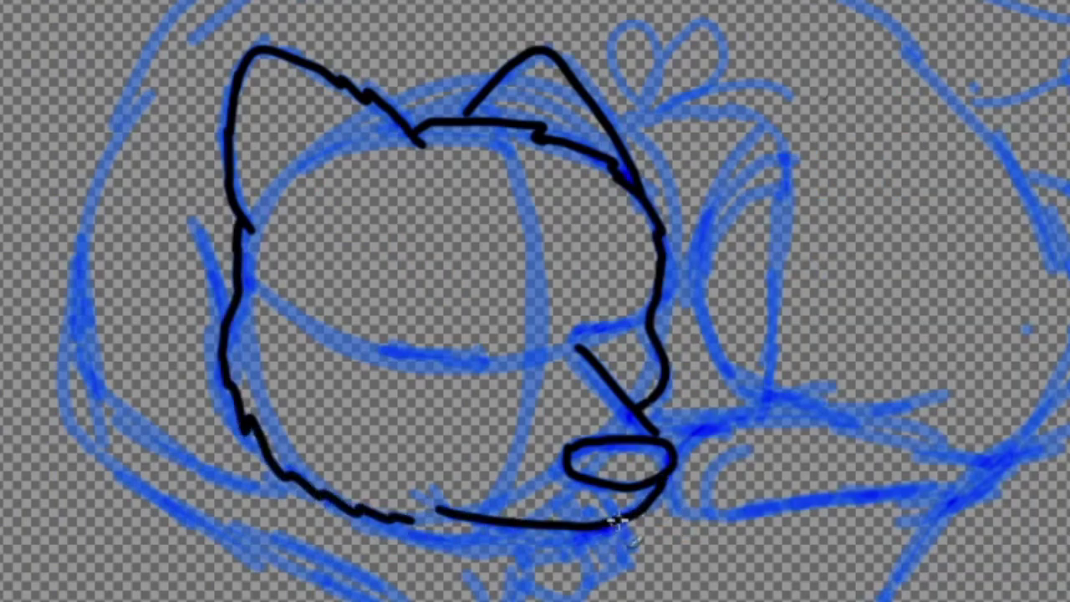
pyautogui.moveTo(617, 518)
pyautogui.mouseDown()
pyautogui.moveTo(598, 547)
pyautogui.moveTo(405, 527)
pyautogui.mouseUp()
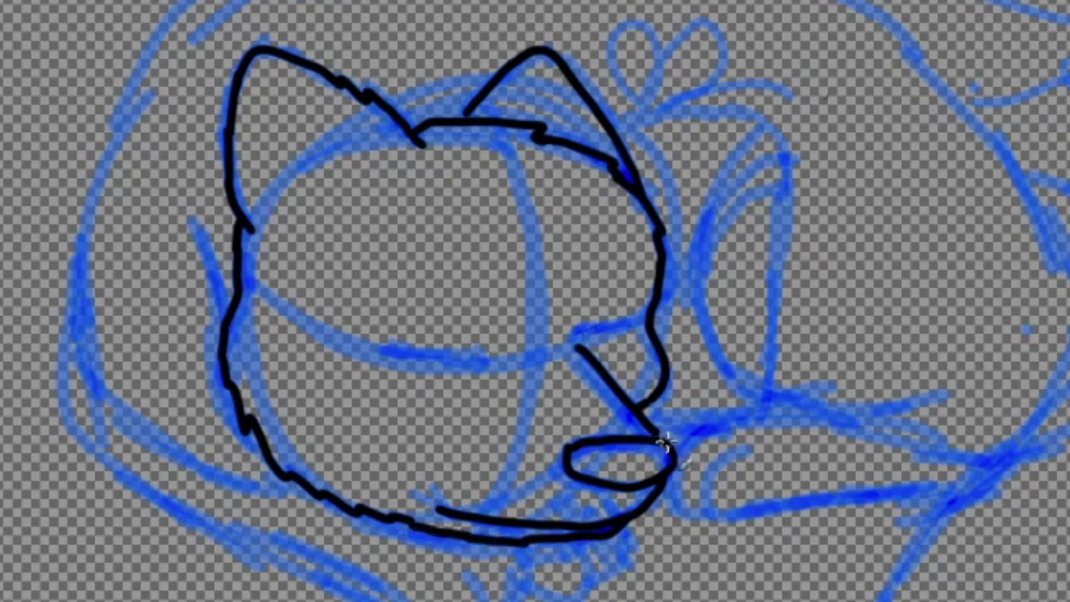
pyautogui.moveTo(580, 335); pyautogui.dragTo(629, 323)
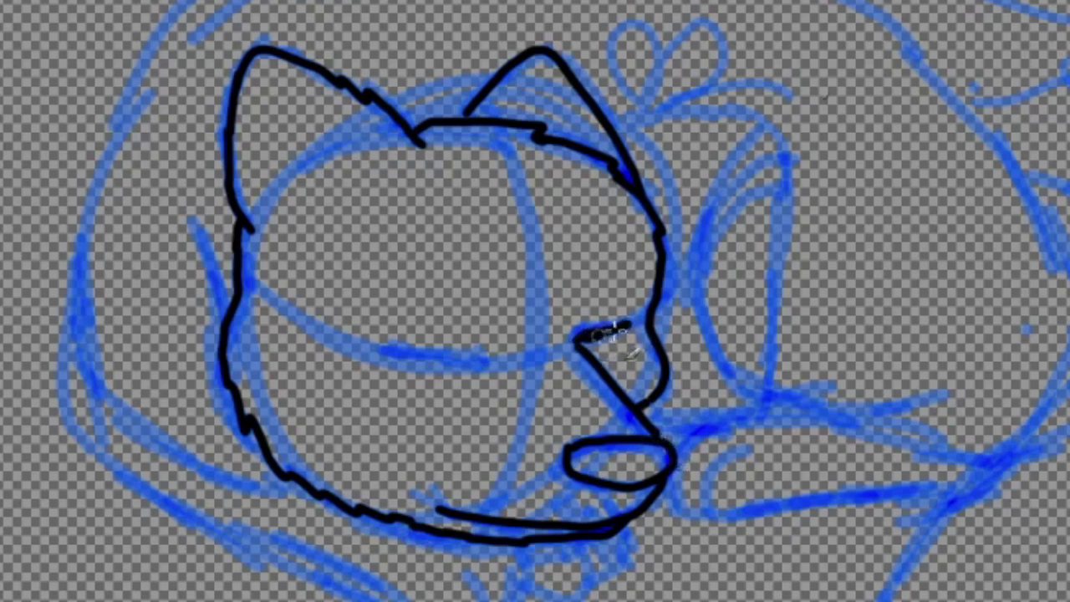
pyautogui.moveTo(492, 351)
pyautogui.mouseDown()
pyautogui.moveTo(418, 355)
pyautogui.moveTo(484, 355)
pyautogui.mouseUp()
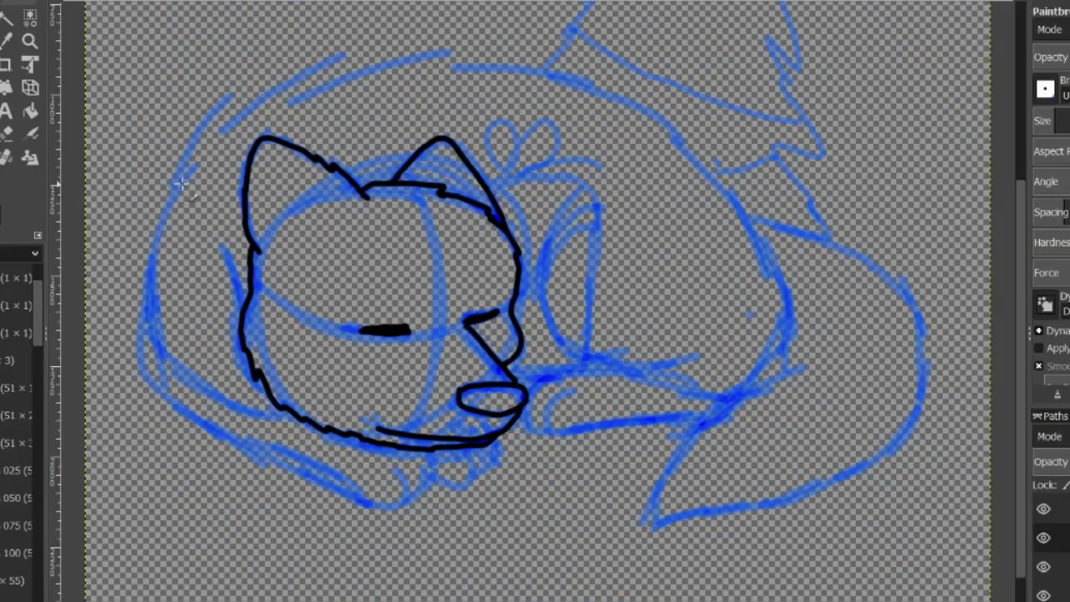
# Step: Ink the front leg, its paws and the fold behind the cheek, and erase the extra inner line on the leg
pyautogui.moveTo(176, 187)
pyautogui.mouseDown()
pyautogui.moveTo(158, 353)
pyautogui.moveTo(228, 451)
pyautogui.moveTo(349, 496)
pyautogui.mouseUp()
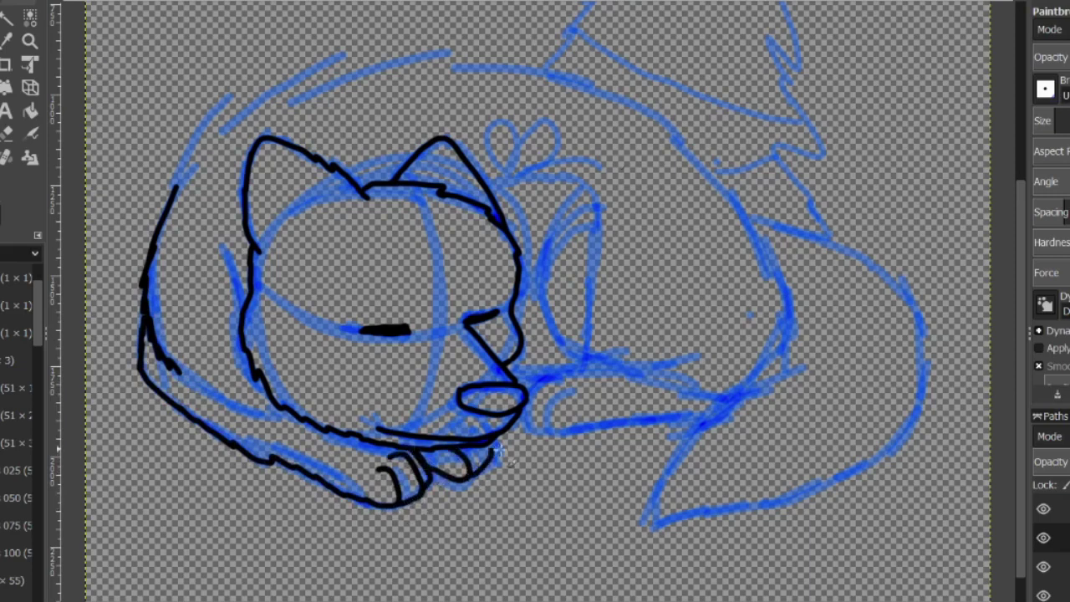
pyautogui.moveTo(221, 245); pyautogui.dragTo(240, 279)
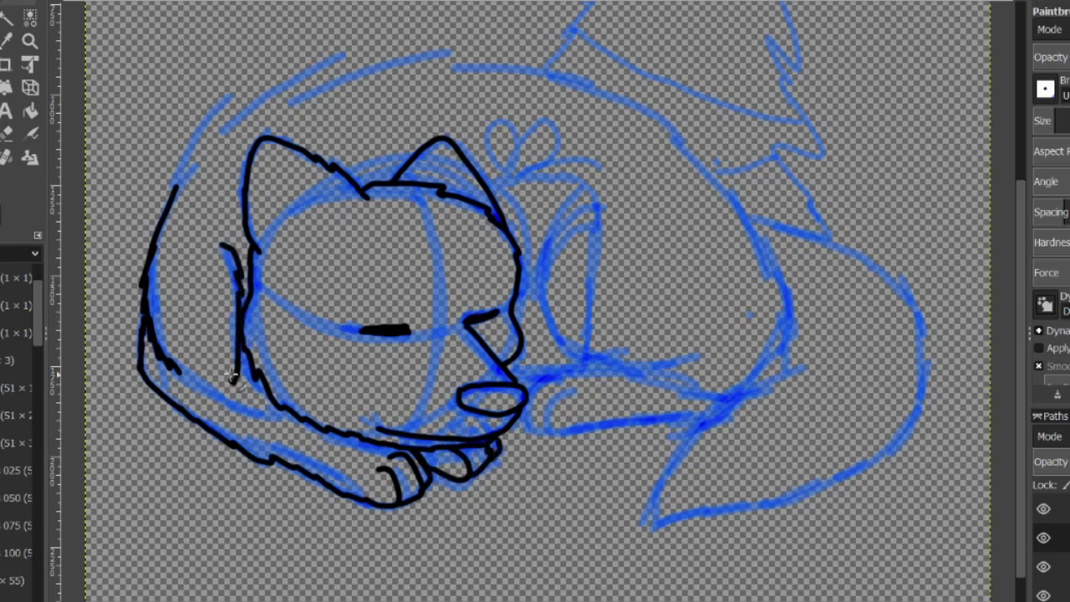
pyautogui.click(8, 134)
pyautogui.moveTo(178, 372); pyautogui.dragTo(152, 314)
# Step: Ink the furry back, the bushy tail and the hind paw in black with the Paintbrush along the sketch
pyautogui.press('p')
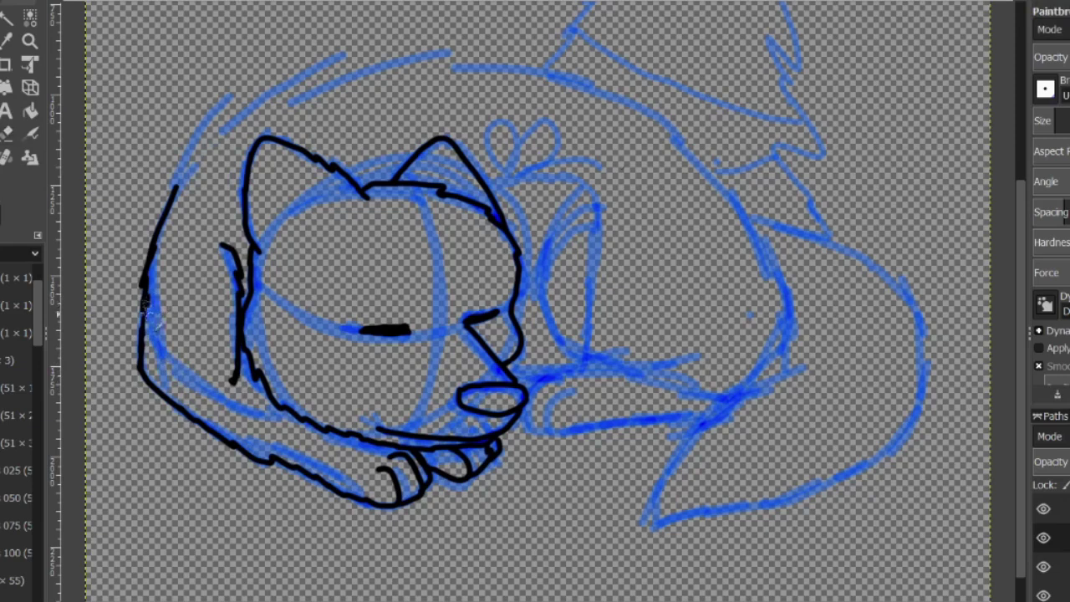
pyautogui.moveTo(179, 185)
pyautogui.mouseDown()
pyautogui.moveTo(243, 94)
pyautogui.moveTo(385, 55)
pyautogui.moveTo(614, 84)
pyautogui.moveTo(709, 174)
pyautogui.moveTo(784, 289)
pyautogui.mouseUp()
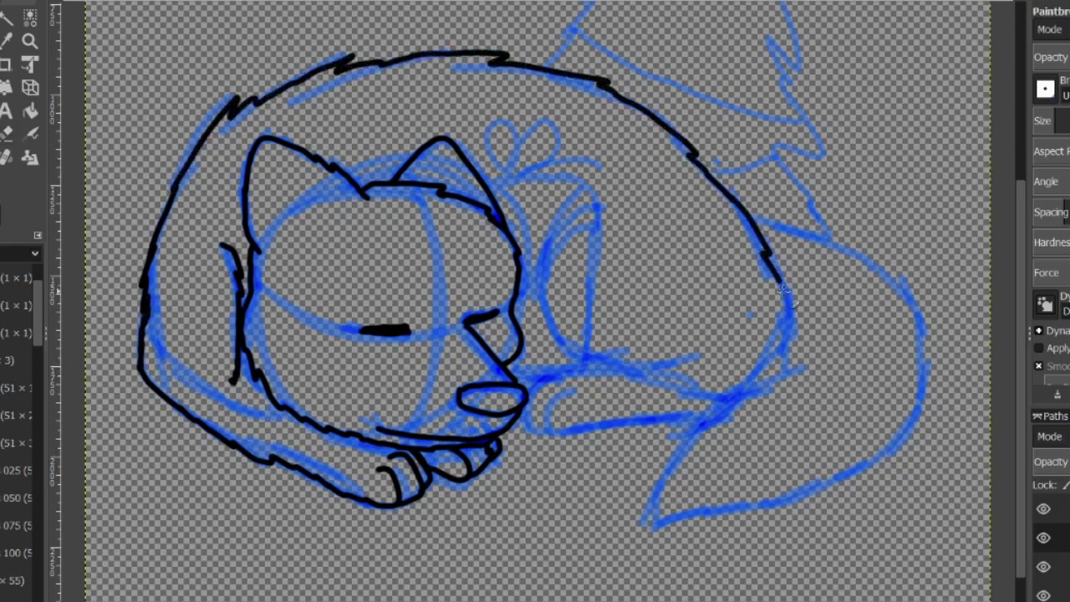
pyautogui.moveTo(750, 217)
pyautogui.mouseDown()
pyautogui.moveTo(836, 244)
pyautogui.moveTo(933, 381)
pyautogui.moveTo(832, 493)
pyautogui.moveTo(662, 519)
pyautogui.mouseUp()
pyautogui.moveTo(781, 278); pyautogui.dragTo(660, 519)
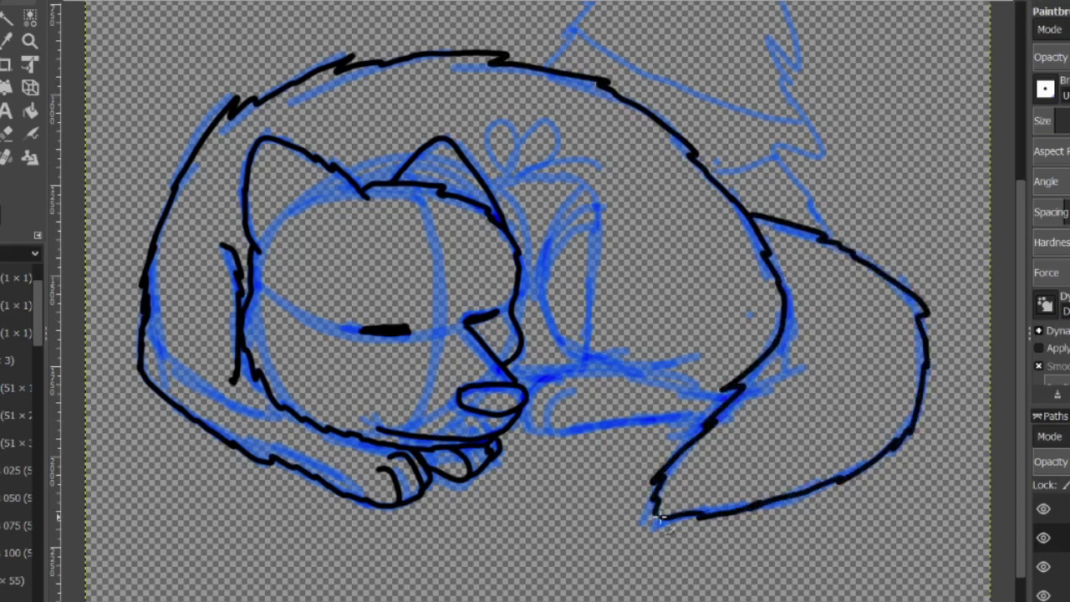
pyautogui.moveTo(711, 418); pyautogui.dragTo(523, 424)
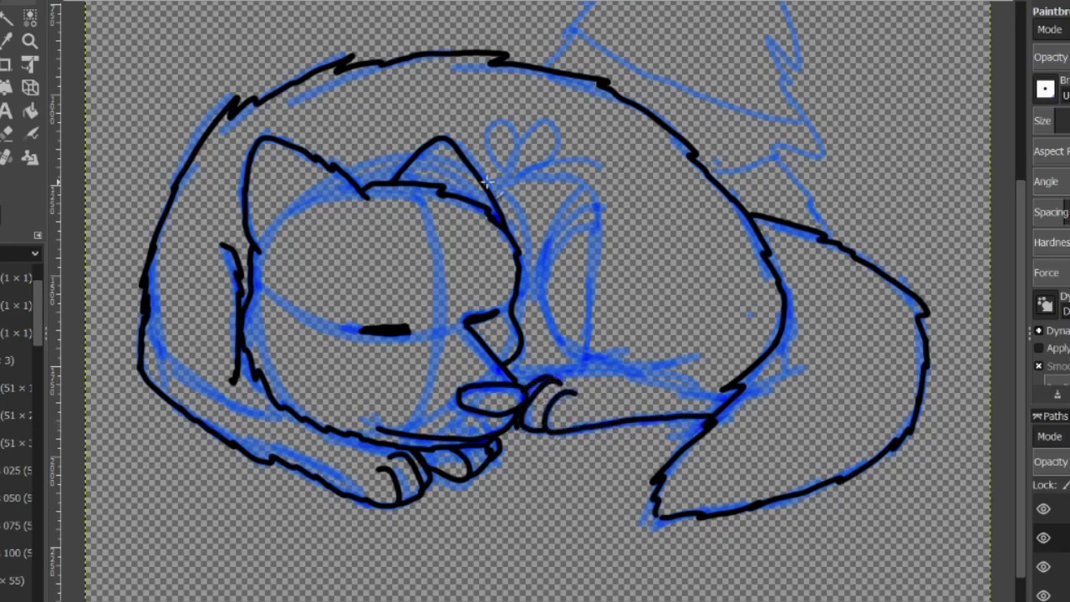
# Step: Ink the present behind the head with its lid, looped bow, vertical ribbon and short horizontal ribbon band
pyautogui.moveTo(488, 180); pyautogui.dragTo(585, 182)
pyautogui.moveTo(597, 245); pyautogui.dragTo(590, 359)
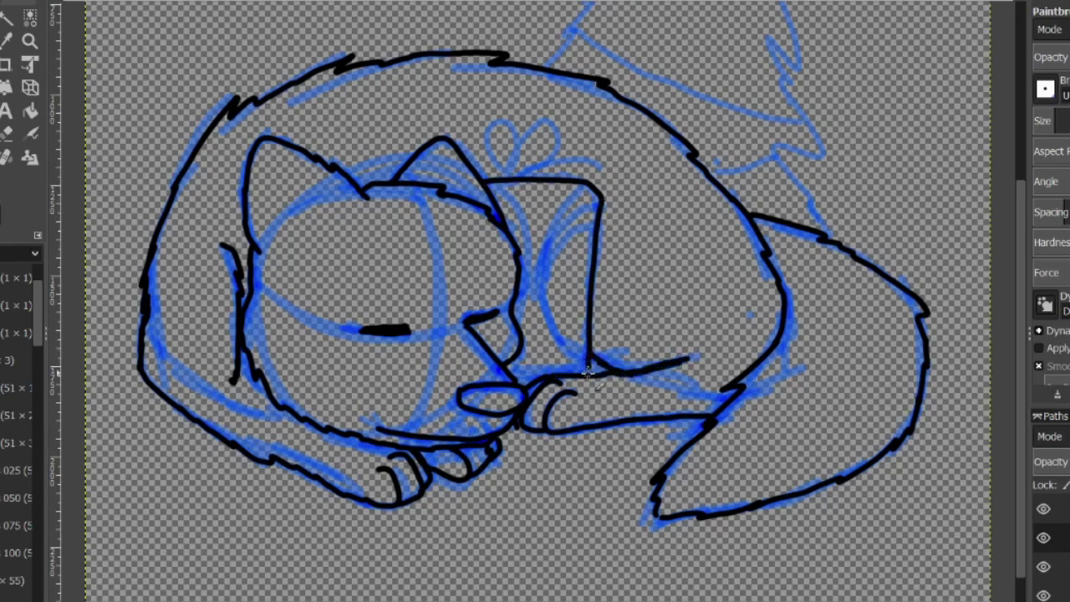
pyautogui.moveTo(502, 177); pyautogui.dragTo(512, 173)
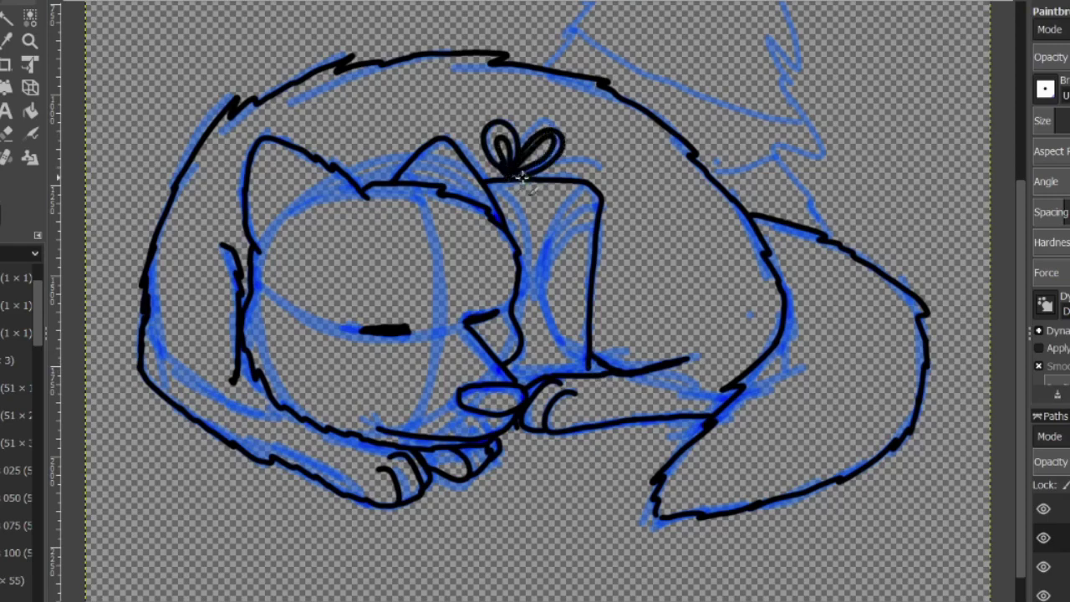
pyautogui.moveTo(522, 177)
pyautogui.mouseDown()
pyautogui.moveTo(583, 170)
pyautogui.moveTo(596, 191)
pyautogui.moveTo(482, 169)
pyautogui.moveTo(532, 196)
pyautogui.moveTo(600, 195)
pyautogui.mouseUp()
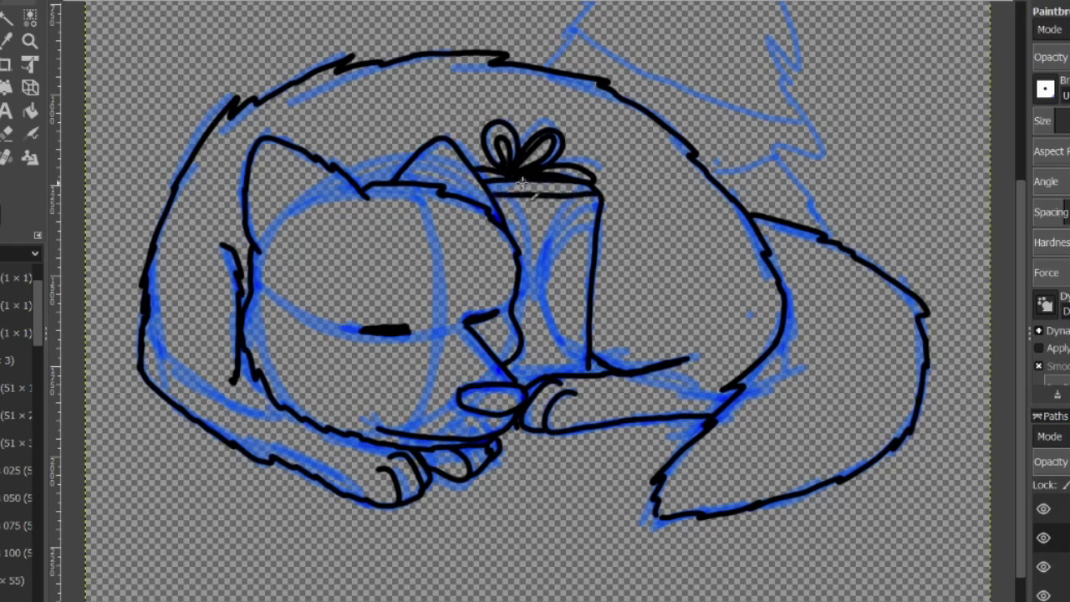
pyautogui.moveTo(522, 183); pyautogui.dragTo(521, 383)
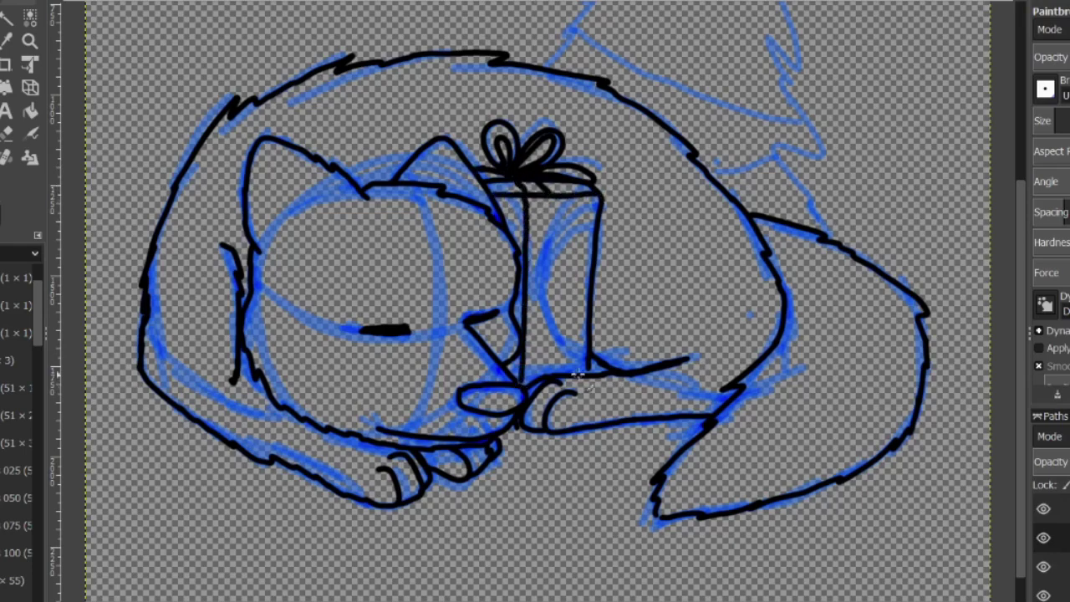
pyautogui.moveTo(551, 191); pyautogui.dragTo(542, 380)
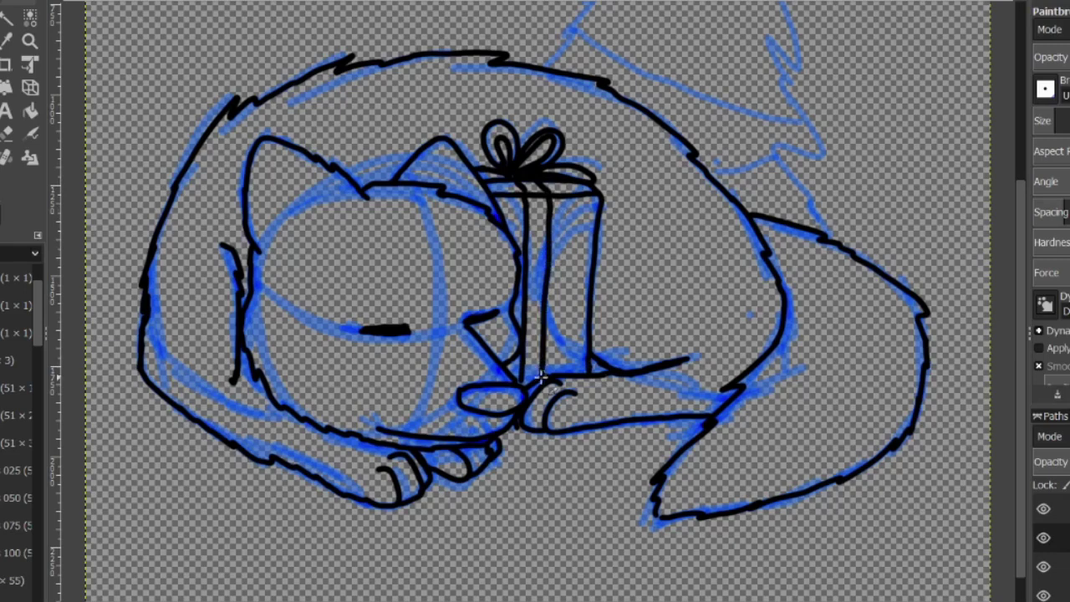
pyautogui.moveTo(549, 281); pyautogui.dragTo(587, 280)
pyautogui.moveTo(549, 300); pyautogui.dragTo(577, 299)
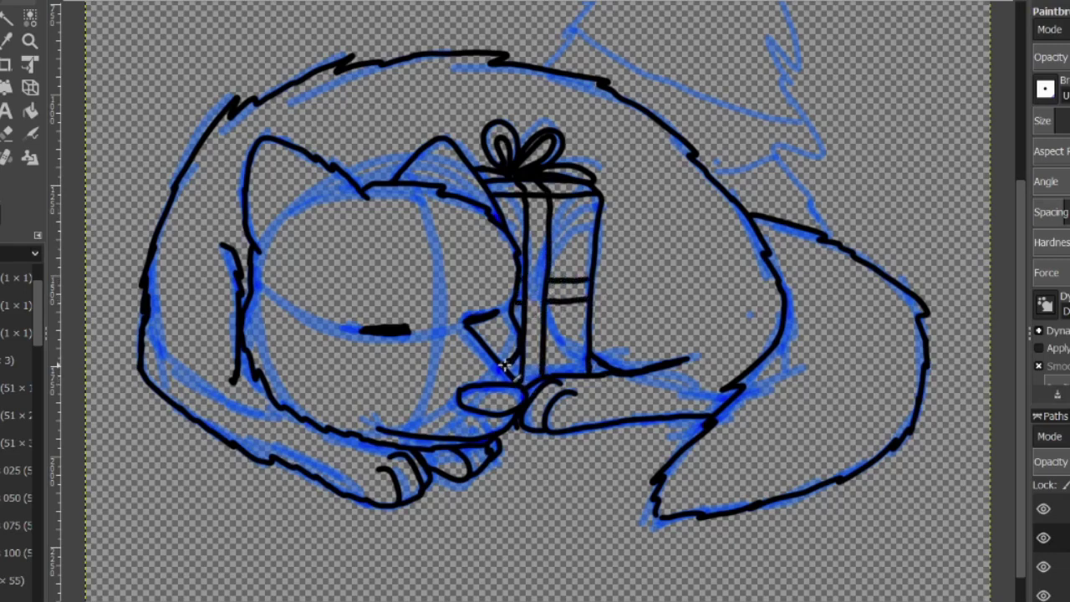
# Step: Ink the tree behind the animal with jagged sides and curved garland lines across it
pyautogui.scroll(5, 505, 365)
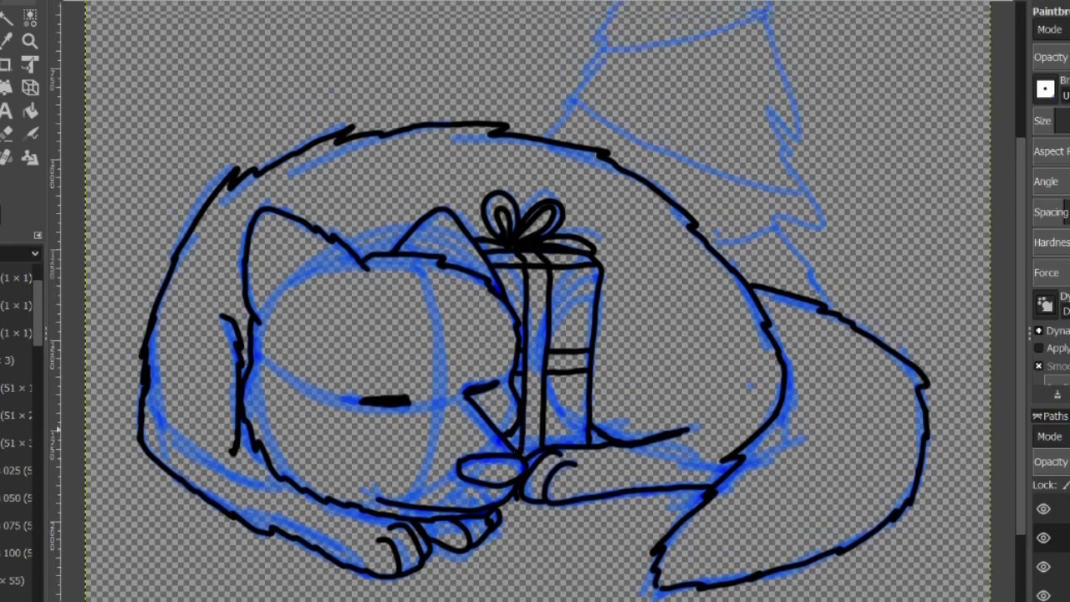
pyautogui.moveTo(716, 40)
pyautogui.mouseDown()
pyautogui.moveTo(662, 164)
pyautogui.moveTo(594, 243)
pyautogui.moveTo(548, 338)
pyautogui.mouseUp()
pyautogui.moveTo(726, 54)
pyautogui.mouseDown()
pyautogui.moveTo(791, 301)
pyautogui.moveTo(783, 345)
pyautogui.moveTo(843, 519)
pyautogui.mouseUp()
pyautogui.moveTo(669, 113)
pyautogui.mouseDown()
pyautogui.moveTo(742, 174)
pyautogui.moveTo(773, 179)
pyautogui.mouseUp()
pyautogui.moveTo(599, 247); pyautogui.dragTo(768, 209)
pyautogui.moveTo(577, 294)
pyautogui.mouseDown()
pyautogui.moveTo(615, 325)
pyautogui.moveTo(719, 368)
pyautogui.moveTo(807, 387)
pyautogui.mouseUp()
pyautogui.moveTo(786, 425); pyautogui.dragTo(707, 443)
# Step: Select the Color layer and set the foreground colour to light grey
pyautogui.scroll(-5, 706, 443)
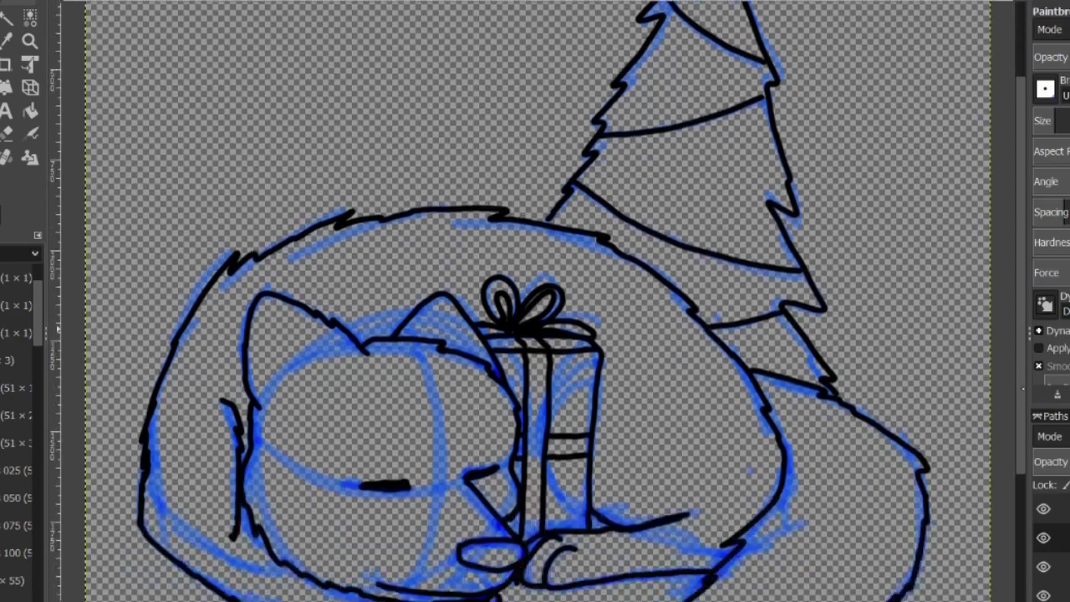
pyautogui.click(1057, 508)
pyautogui.click(1, 215)
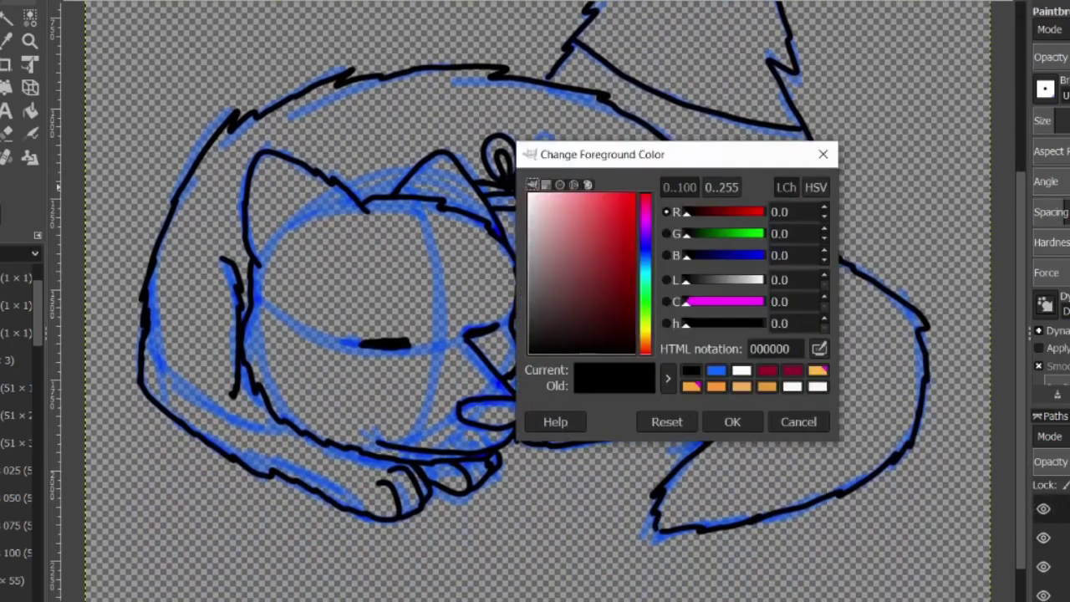
pyautogui.moveTo(529, 224); pyautogui.dragTo(530, 218)
pyautogui.click(731, 421)
pyautogui.click(224, 558)
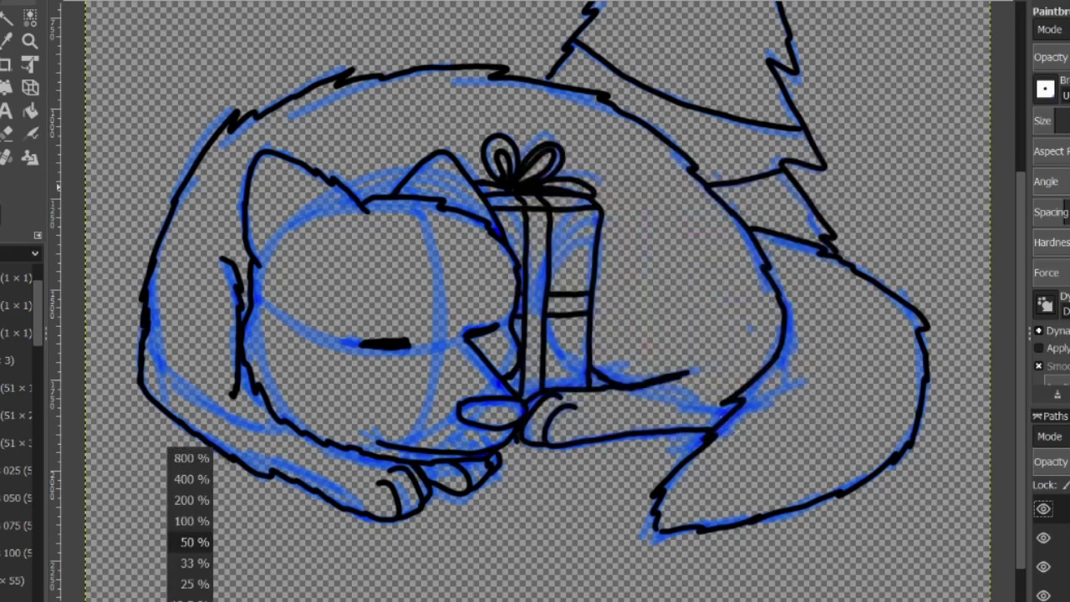
pyautogui.click(194, 520)
pyautogui.moveTo(1020, 341); pyautogui.dragTo(1021, 347)
pyautogui.scroll(-2, 435, 335)
pyautogui.moveTo(439, 345); pyautogui.dragTo(393, 339)
pyautogui.rightClick(623, 235)
pyautogui.moveTo(650, 261)
pyautogui.click(770, 201)
# Step: Move the Color layer directly below the Ofd Outline layer
pyautogui.moveTo(978, 463); pyautogui.dragTo(1010, 494)
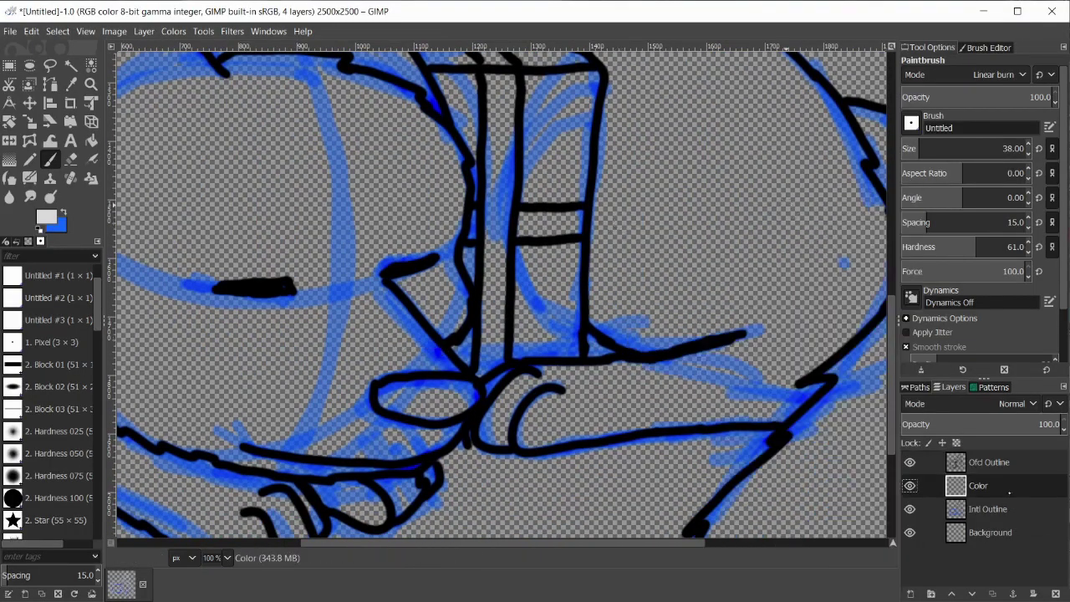
pyautogui.moveTo(436, 336)
pyautogui.mouseDown()
pyautogui.moveTo(341, 346)
pyautogui.moveTo(321, 391)
pyautogui.moveTo(330, 369)
pyautogui.moveTo(317, 393)
pyautogui.mouseUp()
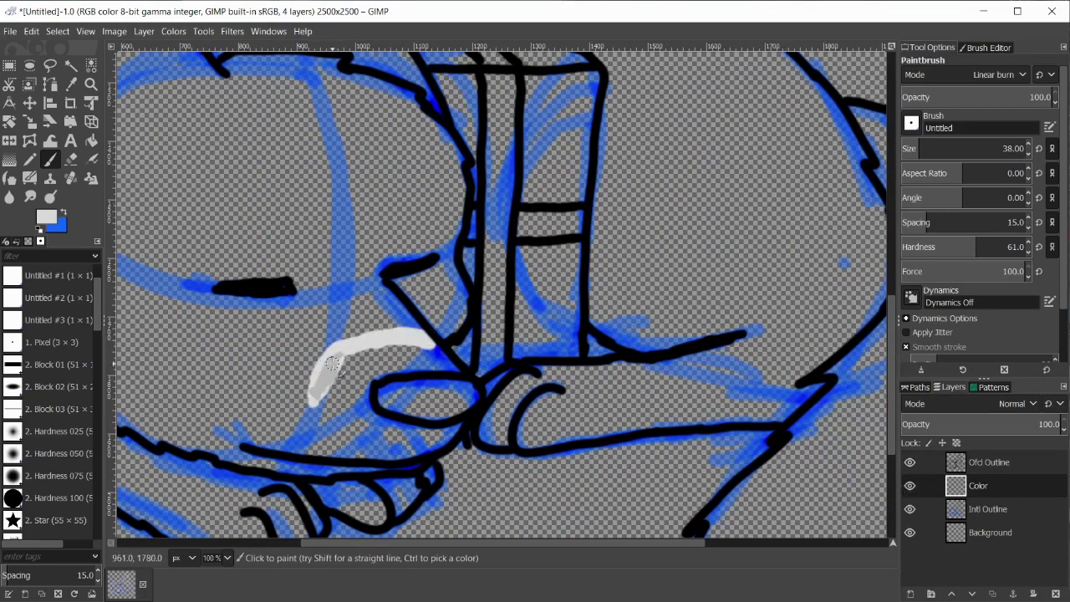
pyautogui.rightClick(585, 223)
pyautogui.click(742, 202)
pyautogui.rightClick(627, 209)
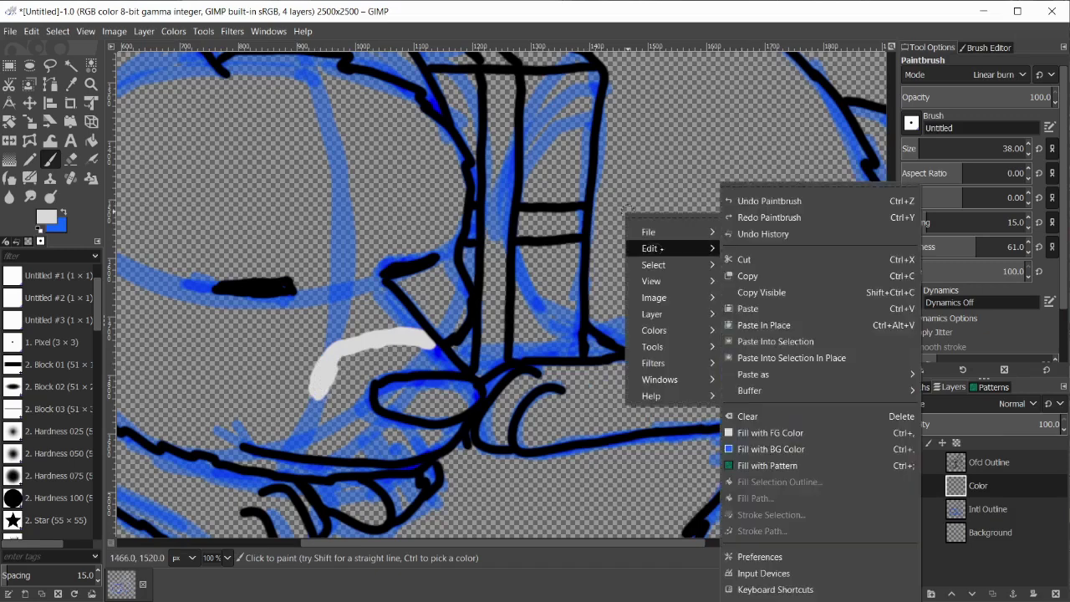
pyautogui.click(752, 197)
pyautogui.press('n')
pyautogui.moveTo(396, 332); pyautogui.dragTo(365, 341)
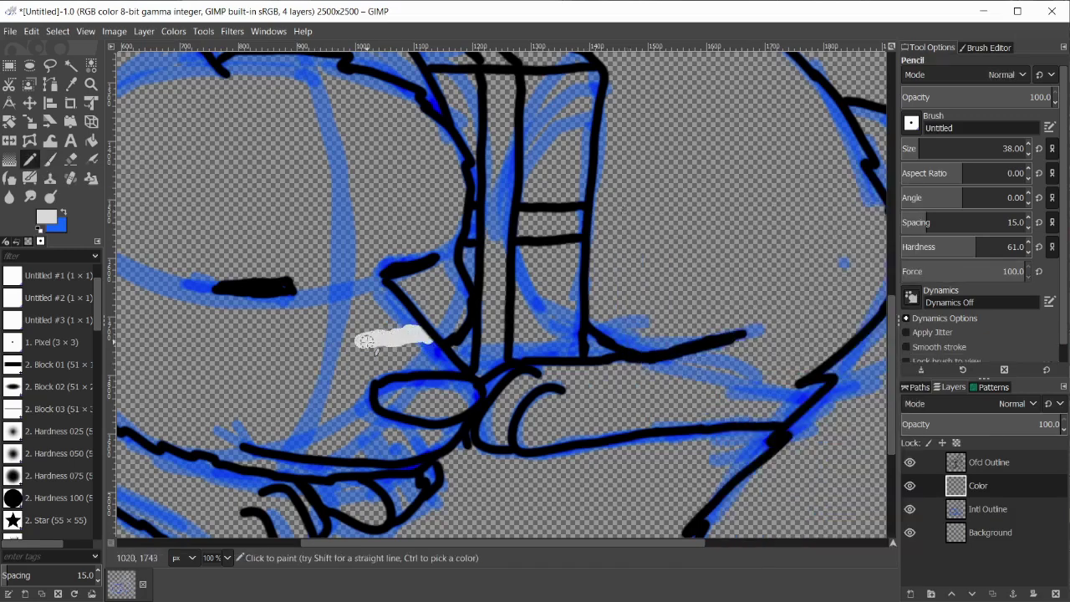
pyautogui.rightClick(558, 213)
pyautogui.click(713, 201)
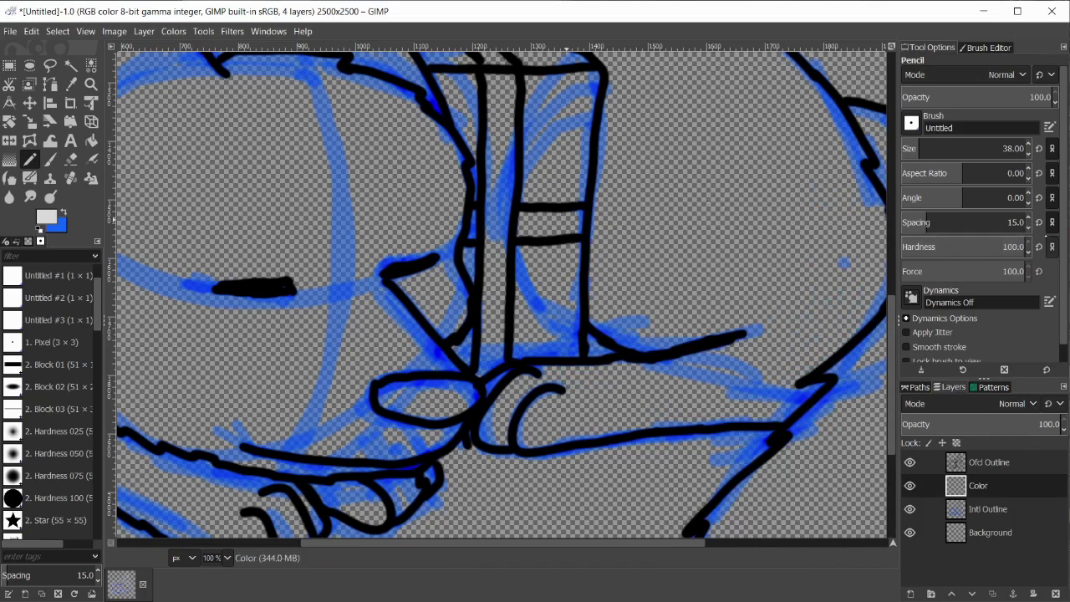
# Step: Paint two curved light grey stripes on the cheek beside the muzzle with the Paintbrush at size 38
pyautogui.click(51, 159)
pyautogui.moveTo(433, 346)
pyautogui.mouseDown()
pyautogui.moveTo(359, 354)
pyautogui.moveTo(331, 386)
pyautogui.moveTo(334, 360)
pyautogui.moveTo(375, 335)
pyautogui.moveTo(424, 337)
pyautogui.moveTo(387, 304)
pyautogui.moveTo(321, 314)
pyautogui.moveTo(286, 354)
pyautogui.moveTo(276, 388)
pyautogui.moveTo(276, 350)
pyautogui.moveTo(298, 313)
pyautogui.moveTo(389, 295)
pyautogui.moveTo(330, 305)
pyautogui.moveTo(286, 358)
pyautogui.moveTo(325, 312)
pyautogui.moveTo(382, 292)
pyautogui.mouseUp()
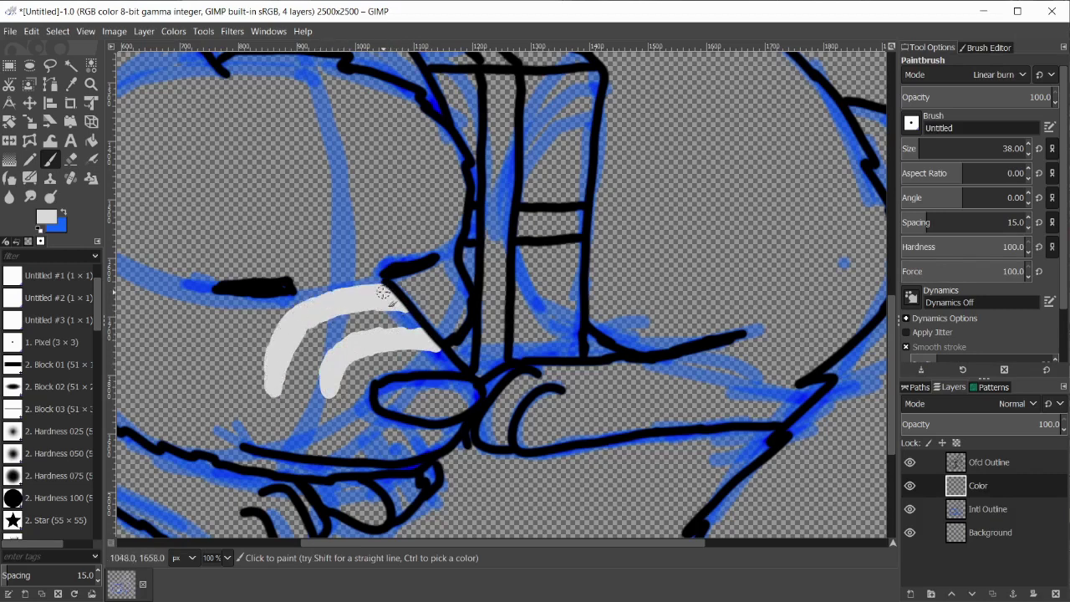
# Step: Paint curved light grey stripes from the back's outline down to the animal's ears and the top of its head
pyautogui.moveTo(485, 544); pyautogui.dragTo(340, 544)
pyautogui.moveTo(891, 376); pyautogui.dragTo(892, 309)
pyautogui.scroll(-2, 502, 295)
pyautogui.moveTo(410, 544); pyautogui.dragTo(423, 543)
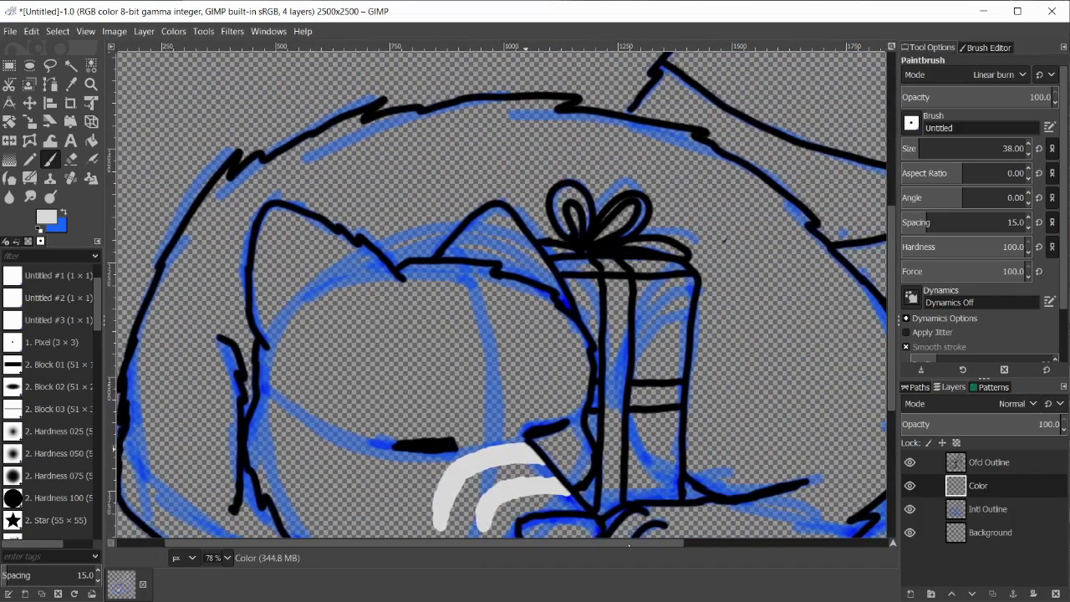
pyautogui.moveTo(385, 117)
pyautogui.mouseDown()
pyautogui.moveTo(456, 150)
pyautogui.moveTo(470, 193)
pyautogui.moveTo(486, 204)
pyautogui.moveTo(482, 152)
pyautogui.moveTo(430, 119)
pyautogui.moveTo(452, 114)
pyautogui.moveTo(470, 139)
pyautogui.moveTo(451, 144)
pyautogui.moveTo(470, 192)
pyautogui.moveTo(441, 147)
pyautogui.moveTo(476, 132)
pyautogui.moveTo(500, 205)
pyautogui.mouseUp()
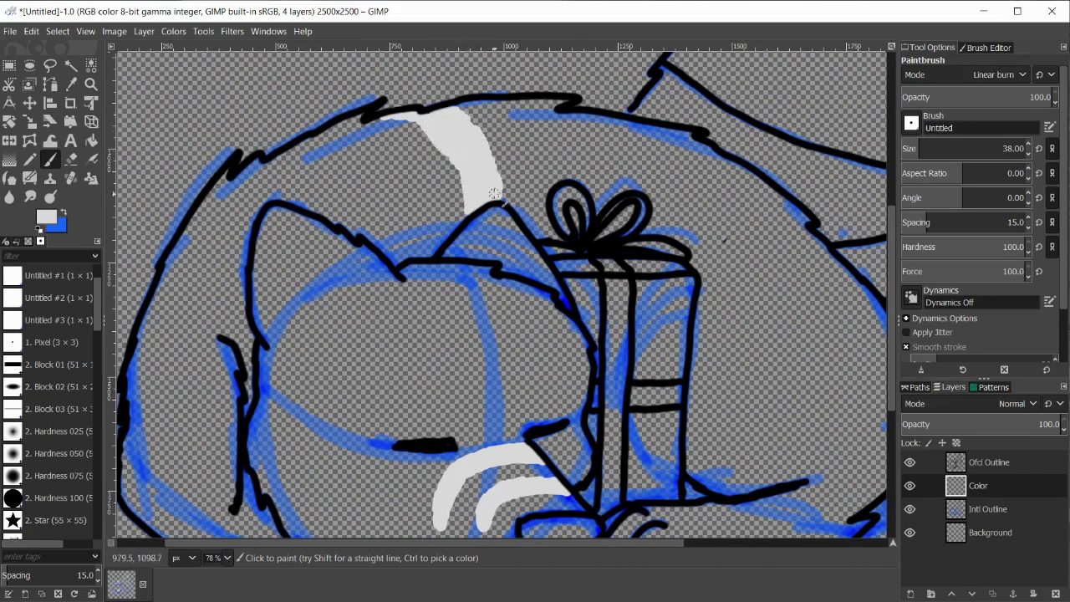
pyautogui.moveTo(343, 117)
pyautogui.mouseDown()
pyautogui.moveTo(412, 174)
pyautogui.moveTo(430, 222)
pyautogui.moveTo(422, 251)
pyautogui.moveTo(387, 182)
pyautogui.moveTo(326, 135)
pyautogui.moveTo(354, 142)
pyautogui.moveTo(414, 189)
pyautogui.moveTo(432, 233)
pyautogui.mouseUp()
pyautogui.rightClick(294, 112)
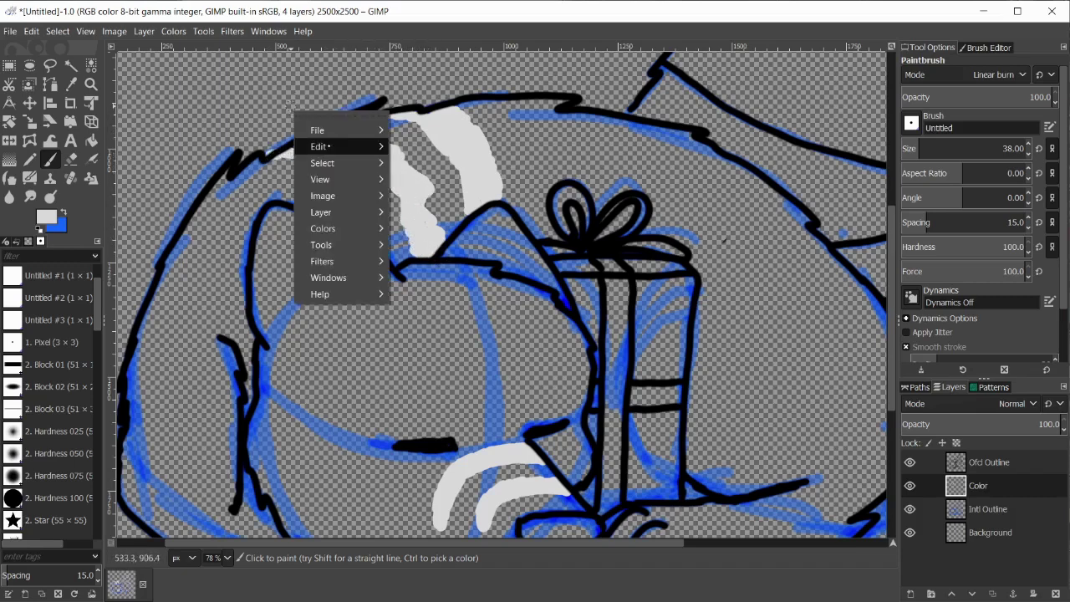
pyautogui.click(444, 153)
pyautogui.moveTo(279, 158)
pyautogui.mouseDown()
pyautogui.moveTo(365, 209)
pyautogui.moveTo(383, 248)
pyautogui.moveTo(361, 237)
pyautogui.moveTo(355, 205)
pyautogui.moveTo(326, 197)
pyautogui.moveTo(311, 175)
pyautogui.moveTo(271, 164)
pyautogui.moveTo(223, 181)
pyautogui.moveTo(273, 195)
pyautogui.moveTo(201, 197)
pyautogui.mouseUp()
# Step: Paint two light grey stripes from the back's outline down to the loops of the present's bow
pyautogui.moveTo(507, 100)
pyautogui.mouseDown()
pyautogui.moveTo(555, 131)
pyautogui.moveTo(552, 173)
pyautogui.mouseUp()
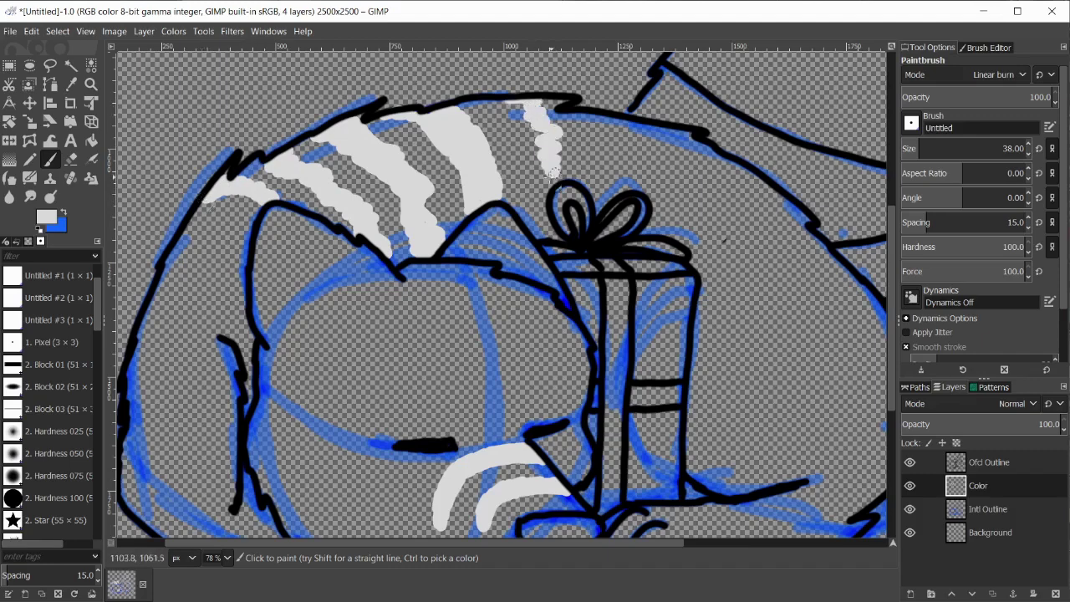
pyautogui.rightClick(637, 119)
pyautogui.moveTo(669, 151)
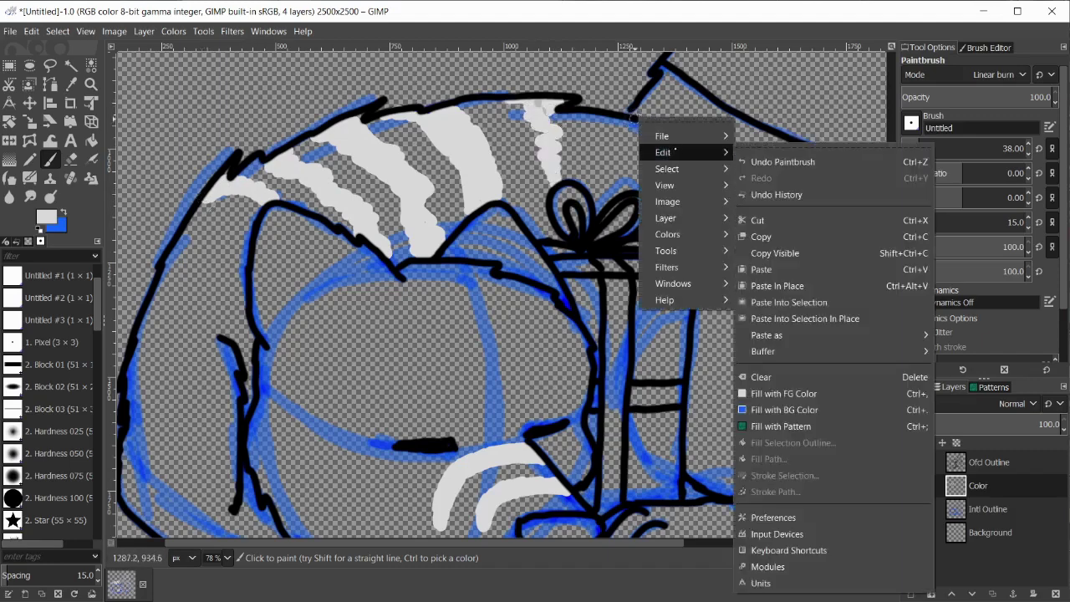
pyautogui.click(767, 160)
pyautogui.rightClick(615, 138)
pyautogui.moveTo(644, 173)
pyautogui.click(748, 181)
pyautogui.moveTo(518, 102)
pyautogui.mouseDown()
pyautogui.moveTo(554, 172)
pyautogui.moveTo(574, 176)
pyautogui.moveTo(555, 103)
pyautogui.mouseUp()
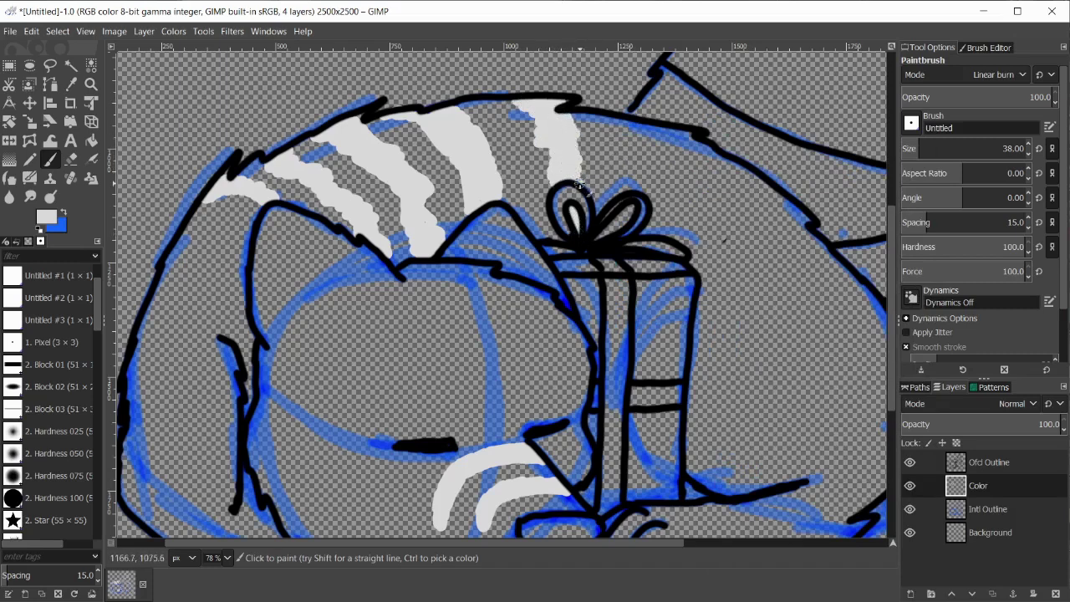
pyautogui.moveTo(639, 130)
pyautogui.mouseDown()
pyautogui.moveTo(636, 184)
pyautogui.moveTo(662, 155)
pyautogui.moveTo(659, 130)
pyautogui.mouseUp()
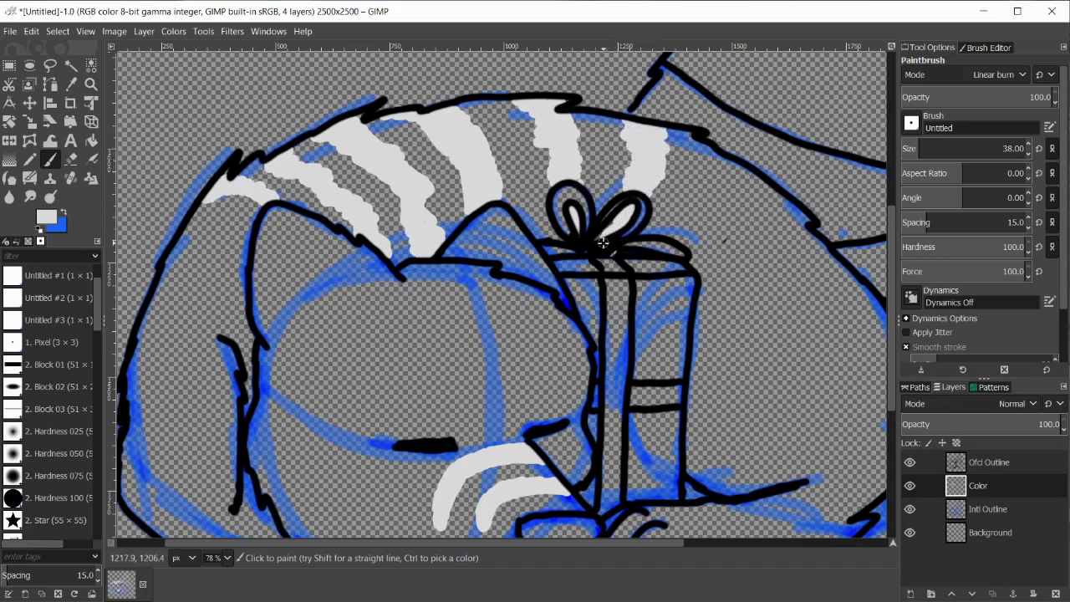
# Step: Paint a slanted light grey stripe from the back's outline to the bow's outer side, redoing the first attempt at a flatter angle
pyautogui.moveTo(715, 151)
pyautogui.mouseDown()
pyautogui.moveTo(735, 181)
pyautogui.moveTo(687, 244)
pyautogui.mouseUp()
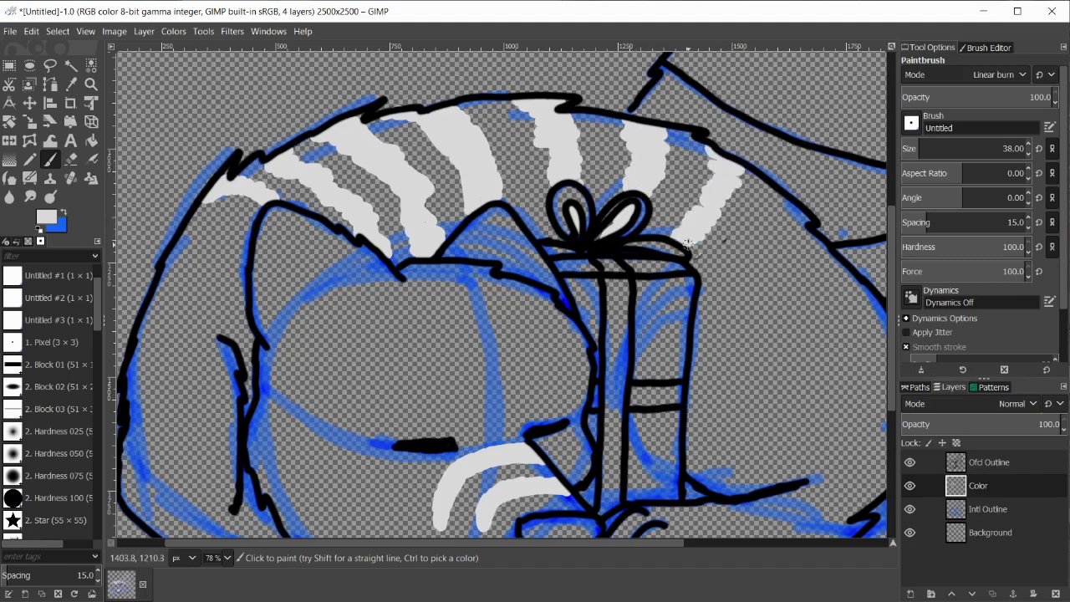
pyautogui.hscroll(3, 687, 244)
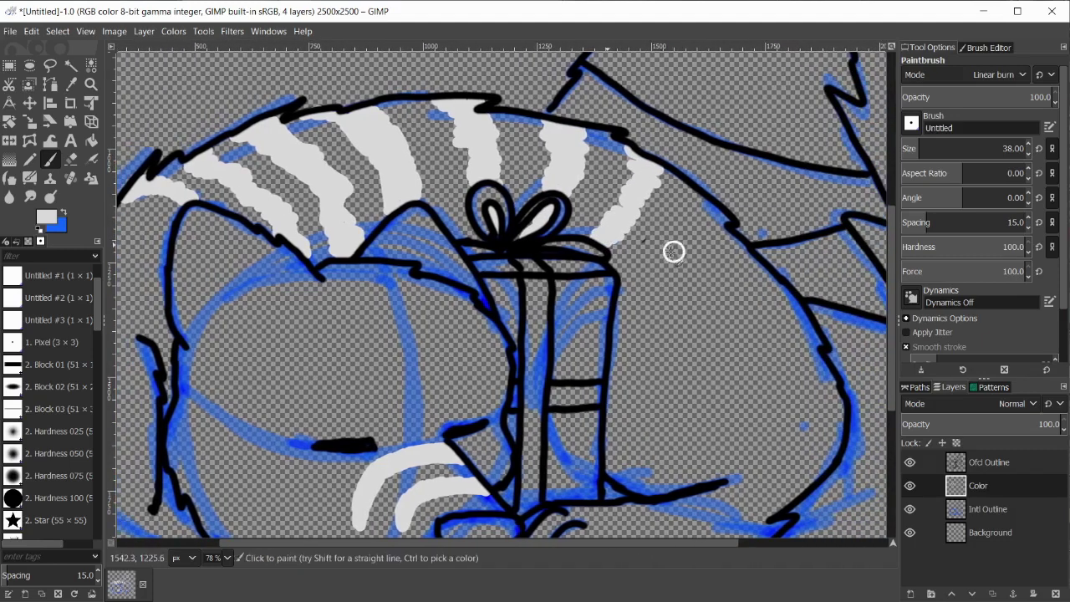
pyautogui.hotkey('ctrl', 'z')
pyautogui.moveTo(688, 185)
pyautogui.mouseDown()
pyautogui.moveTo(642, 178)
pyautogui.moveTo(643, 197)
pyautogui.moveTo(610, 205)
pyautogui.moveTo(592, 238)
pyautogui.moveTo(674, 187)
pyautogui.mouseUp()
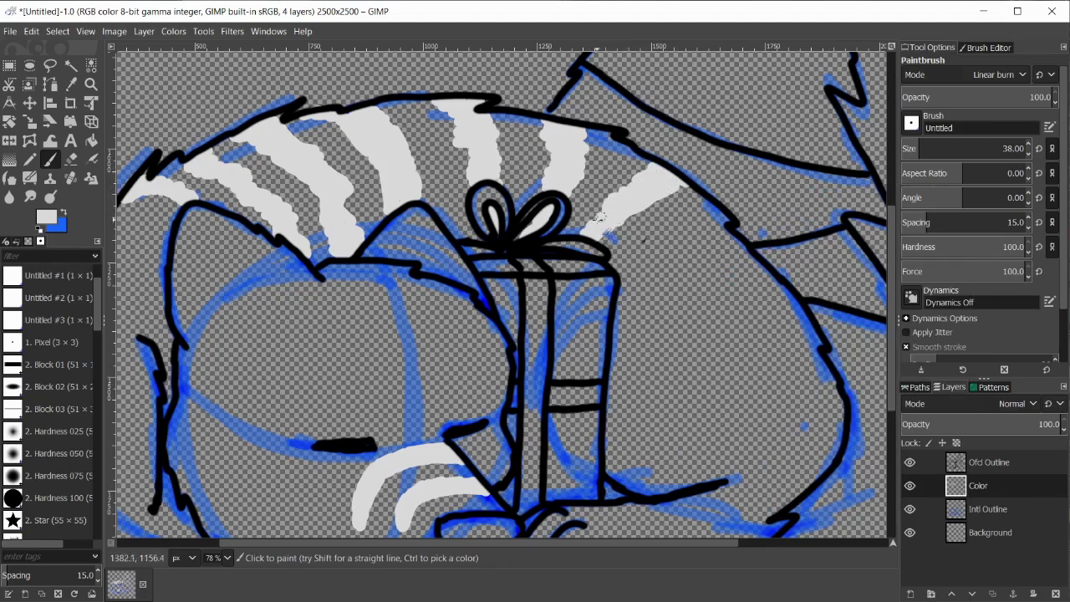
# Step: Paint two tapering light grey stripes down the animal's forehead, redoing the second one
pyautogui.hscroll(-3, 666, 550)
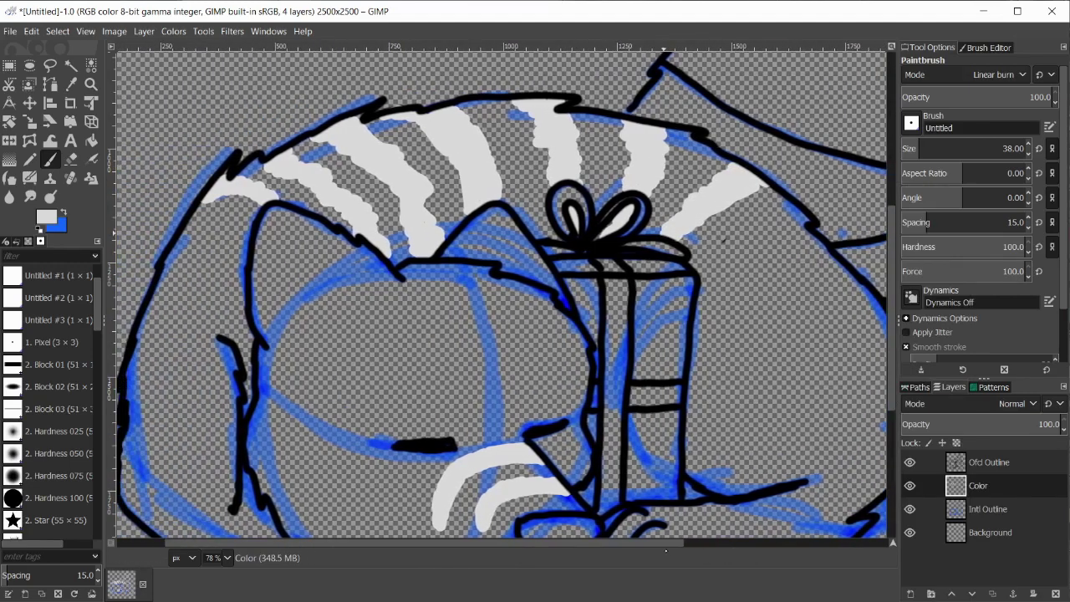
pyautogui.moveTo(407, 265)
pyautogui.mouseDown()
pyautogui.moveTo(437, 365)
pyautogui.moveTo(439, 281)
pyautogui.moveTo(417, 269)
pyautogui.moveTo(430, 299)
pyautogui.mouseUp()
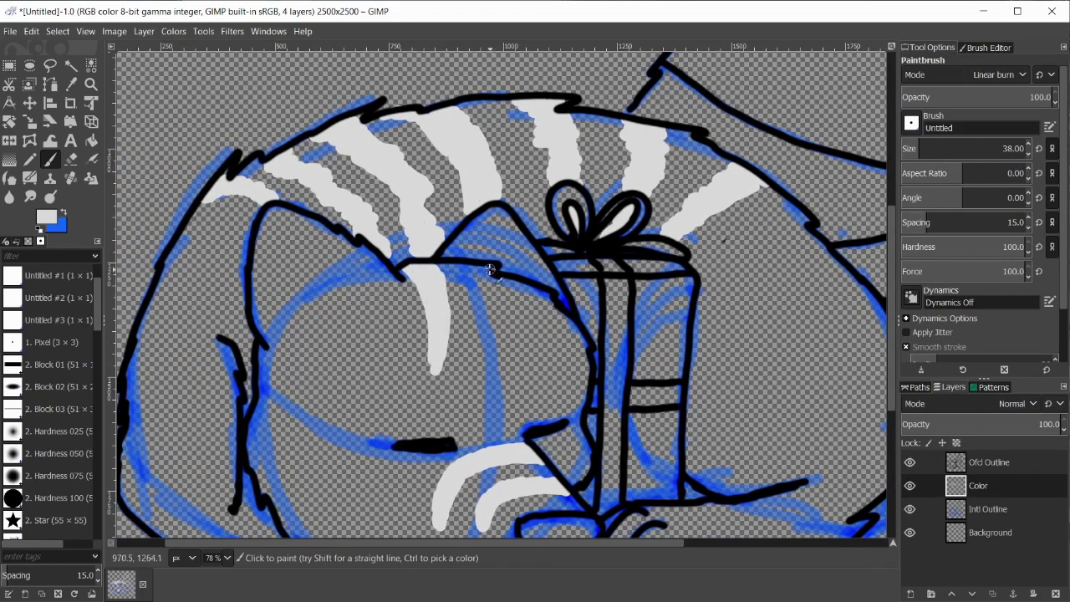
pyautogui.moveTo(491, 270); pyautogui.dragTo(513, 340)
pyautogui.rightClick(595, 190)
pyautogui.moveTo(624, 224)
pyautogui.click(742, 200)
pyautogui.moveTo(496, 281)
pyautogui.mouseDown()
pyautogui.moveTo(524, 362)
pyautogui.moveTo(509, 284)
pyautogui.moveTo(471, 364)
pyautogui.mouseUp()
# Step: Set the foreground colour to black (000000) and fill in the animal's nose
pyautogui.scroll(-4, 516, 316)
pyautogui.click(51, 219)
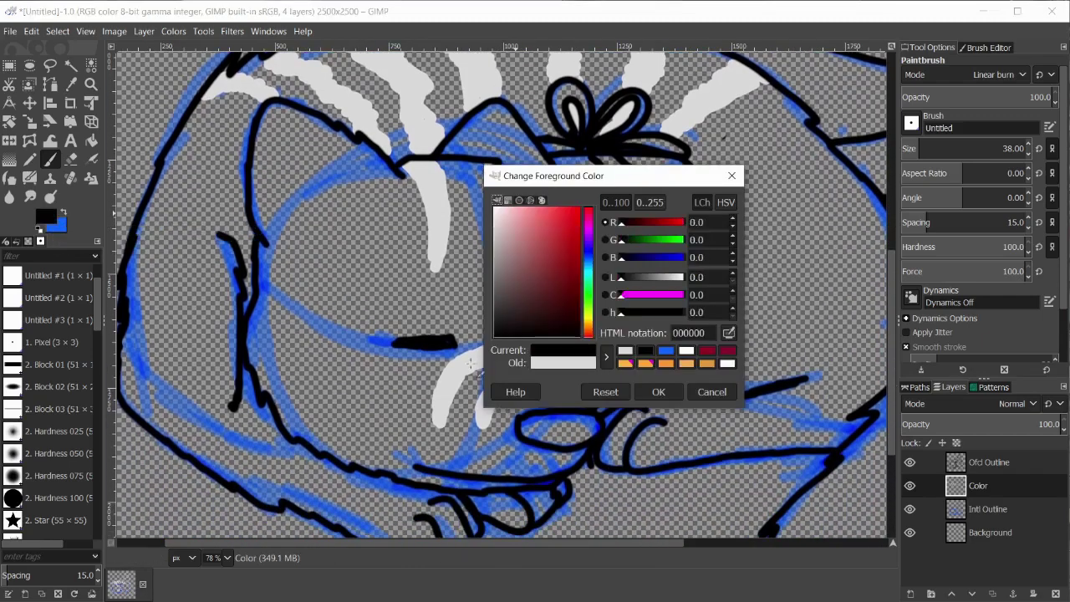
pyautogui.click(664, 389)
pyautogui.moveTo(528, 429)
pyautogui.mouseDown()
pyautogui.moveTo(552, 441)
pyautogui.moveTo(582, 439)
pyautogui.moveTo(593, 420)
pyautogui.moveTo(552, 416)
pyautogui.moveTo(555, 430)
pyautogui.moveTo(595, 427)
pyautogui.mouseUp()
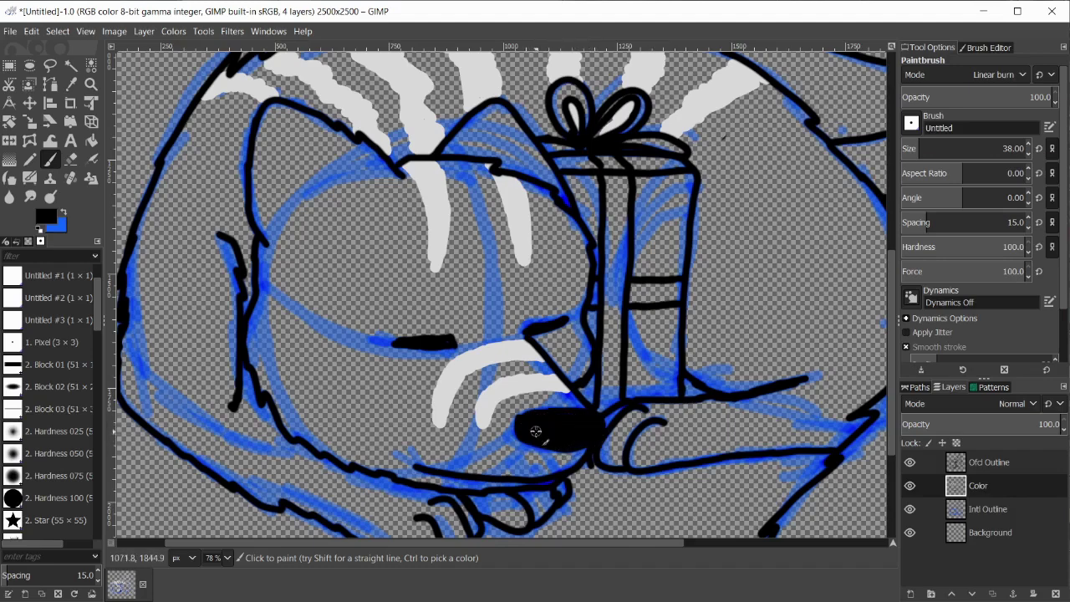
# Step: Fill the large front paw and the small paw beneath the animal's chin with black
pyautogui.scroll(-3, 536, 432)
pyautogui.moveTo(359, 449)
pyautogui.mouseDown()
pyautogui.moveTo(434, 465)
pyautogui.moveTo(419, 434)
pyautogui.moveTo(423, 452)
pyautogui.moveTo(411, 456)
pyautogui.moveTo(416, 441)
pyautogui.moveTo(428, 448)
pyautogui.moveTo(347, 437)
pyautogui.moveTo(404, 425)
pyautogui.moveTo(452, 448)
pyautogui.moveTo(449, 463)
pyautogui.moveTo(440, 430)
pyautogui.moveTo(420, 421)
pyautogui.moveTo(447, 418)
pyautogui.moveTo(462, 463)
pyautogui.moveTo(448, 430)
pyautogui.moveTo(475, 445)
pyautogui.moveTo(447, 405)
pyautogui.moveTo(414, 403)
pyautogui.moveTo(385, 419)
pyautogui.moveTo(426, 407)
pyautogui.moveTo(385, 406)
pyautogui.moveTo(391, 398)
pyautogui.moveTo(357, 388)
pyautogui.moveTo(372, 417)
pyautogui.moveTo(330, 428)
pyautogui.moveTo(352, 389)
pyautogui.moveTo(339, 383)
pyautogui.moveTo(310, 417)
pyautogui.moveTo(286, 408)
pyautogui.moveTo(332, 386)
pyautogui.mouseUp()
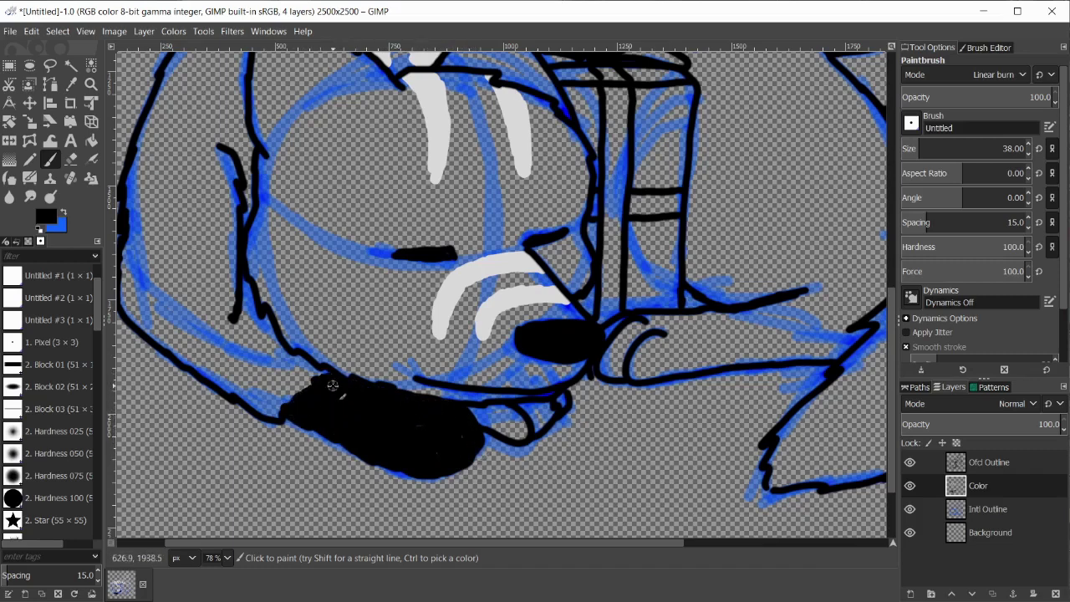
pyautogui.moveTo(472, 411)
pyautogui.mouseDown()
pyautogui.moveTo(497, 409)
pyautogui.moveTo(509, 426)
pyautogui.mouseUp()
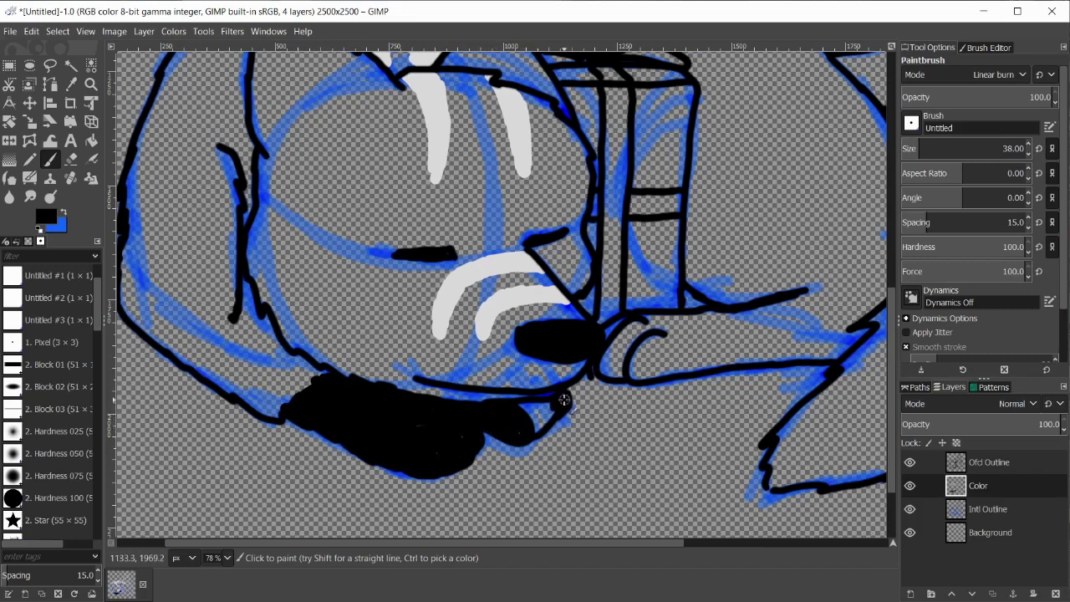
pyautogui.moveTo(523, 406); pyautogui.dragTo(551, 416)
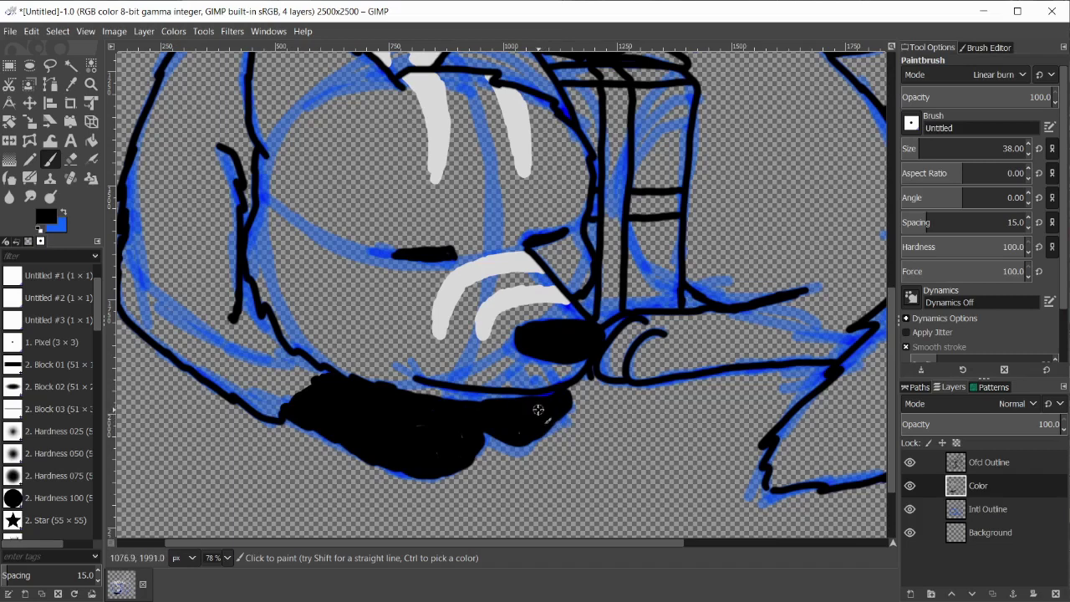
# Step: Fill the paw below the present and the jagged tip of the tail with black
pyautogui.hscroll(5, 539, 410)
pyautogui.moveTo(495, 353)
pyautogui.mouseDown()
pyautogui.moveTo(467, 341)
pyautogui.moveTo(461, 379)
pyautogui.moveTo(507, 349)
pyautogui.moveTo(495, 325)
pyautogui.mouseUp()
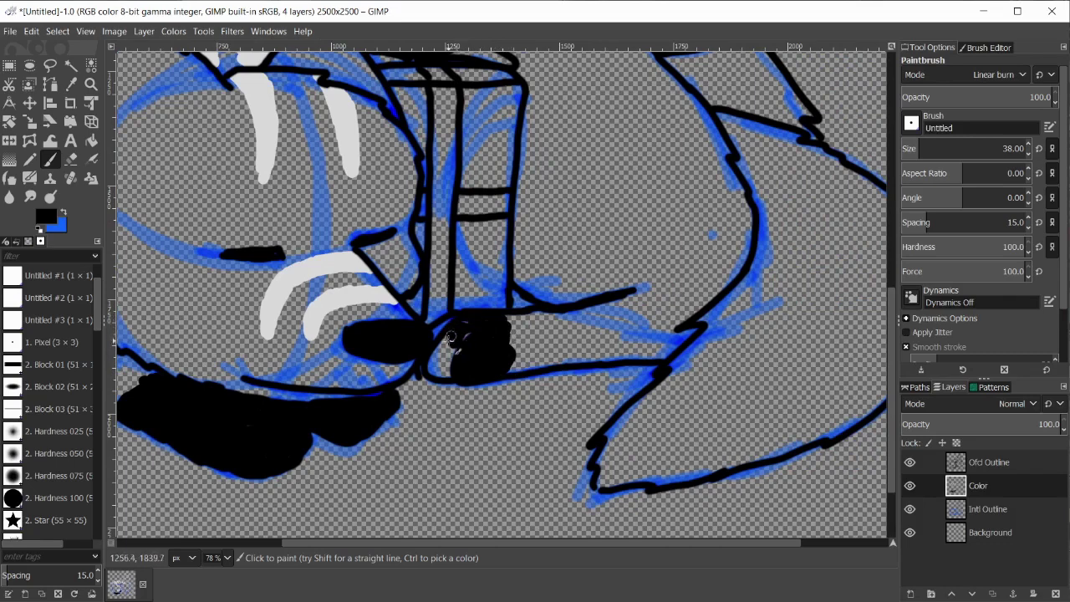
pyautogui.moveTo(436, 355); pyautogui.dragTo(446, 349)
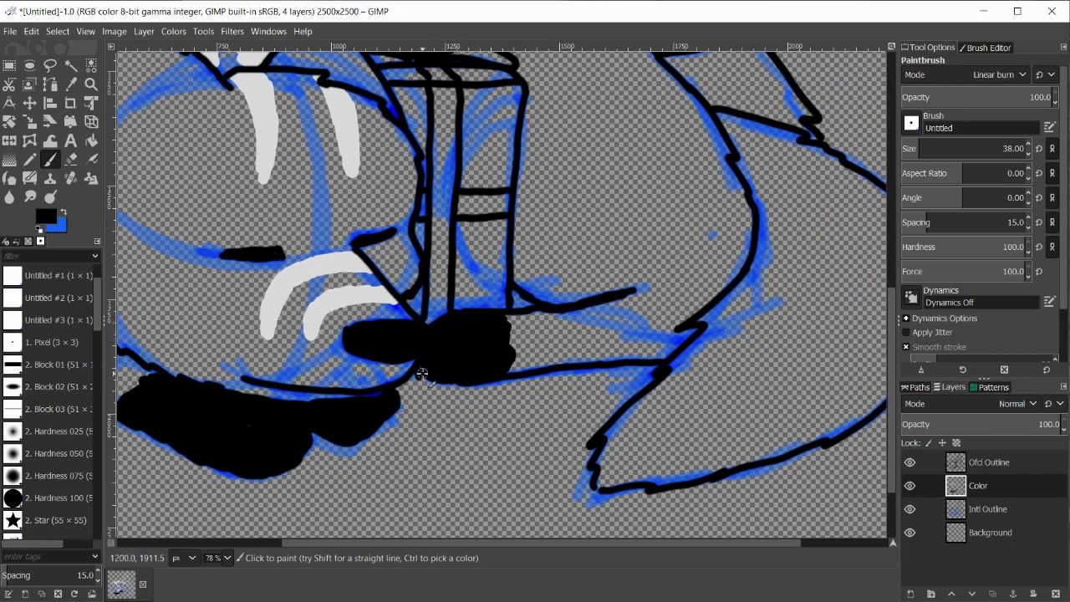
pyautogui.moveTo(506, 368)
pyautogui.mouseDown()
pyautogui.moveTo(539, 359)
pyautogui.moveTo(523, 322)
pyautogui.moveTo(556, 368)
pyautogui.mouseUp()
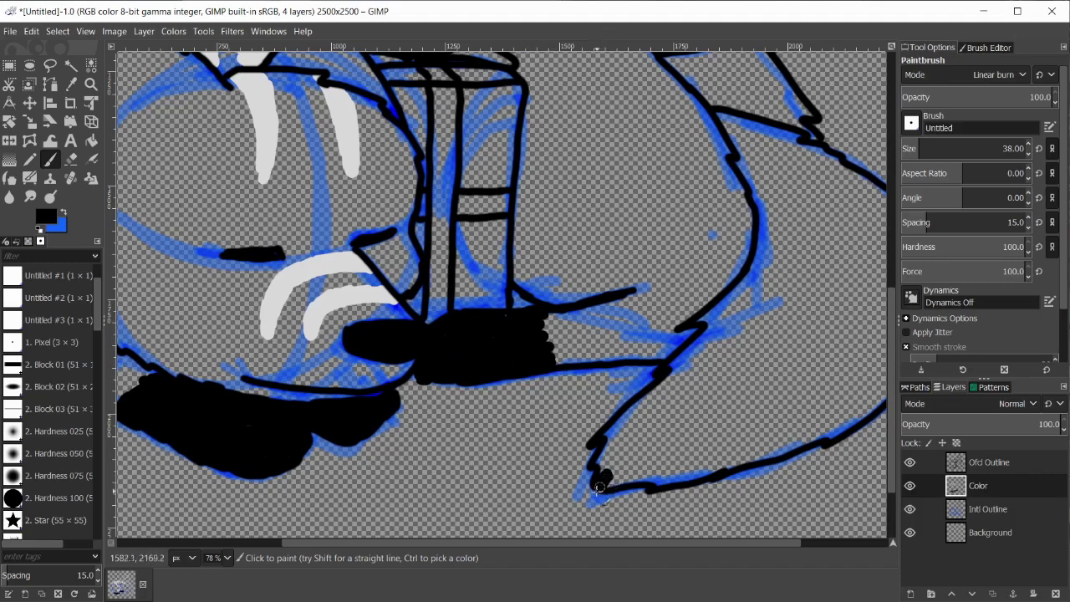
pyautogui.moveTo(599, 487)
pyautogui.mouseDown()
pyautogui.moveTo(615, 429)
pyautogui.moveTo(622, 480)
pyautogui.moveTo(646, 465)
pyautogui.moveTo(669, 481)
pyautogui.moveTo(629, 431)
pyautogui.moveTo(665, 456)
pyautogui.moveTo(628, 410)
pyautogui.moveTo(678, 465)
pyautogui.moveTo(640, 406)
pyautogui.moveTo(707, 475)
pyautogui.mouseUp()
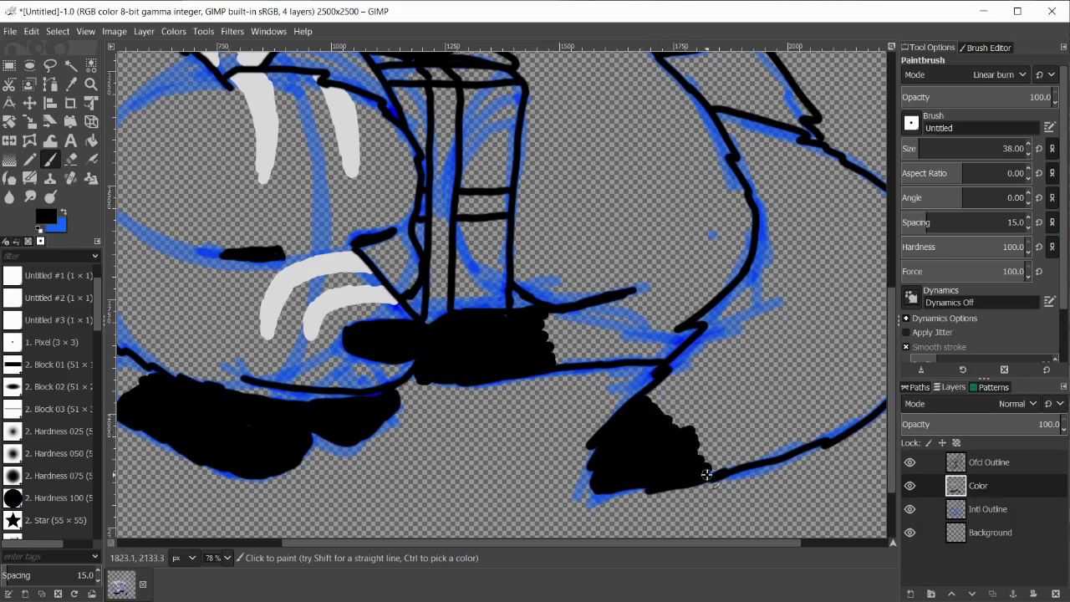
# Step: Draw a short black stroke on the Ofd Outline layer at the lower end of the line behind the head
pyautogui.moveTo(787, 543); pyautogui.dragTo(649, 550)
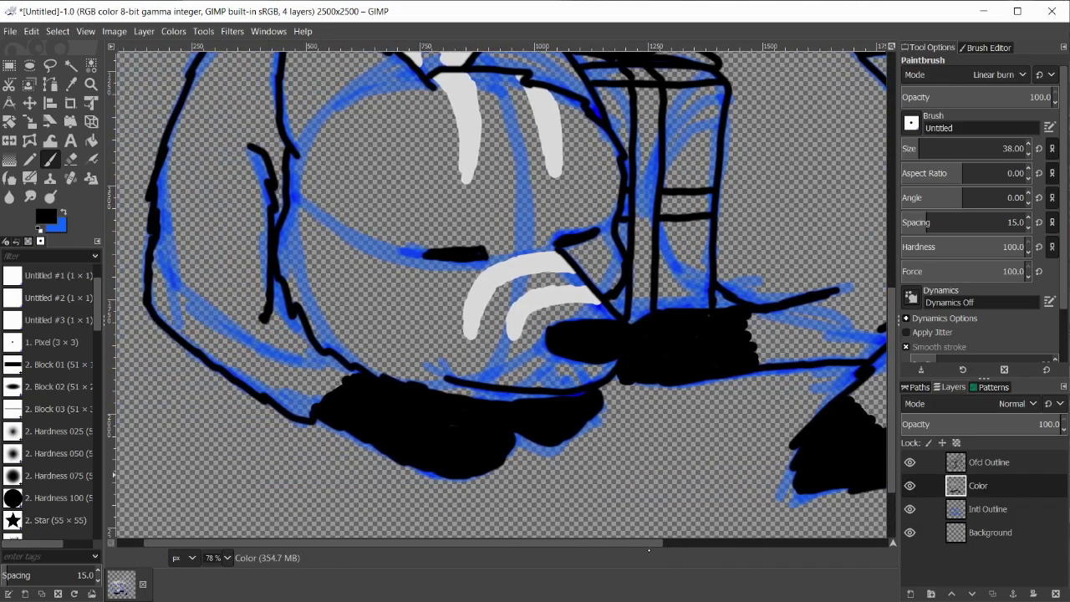
pyautogui.click(990, 508)
pyautogui.click(1012, 463)
pyautogui.moveTo(264, 318); pyautogui.dragTo(259, 315)
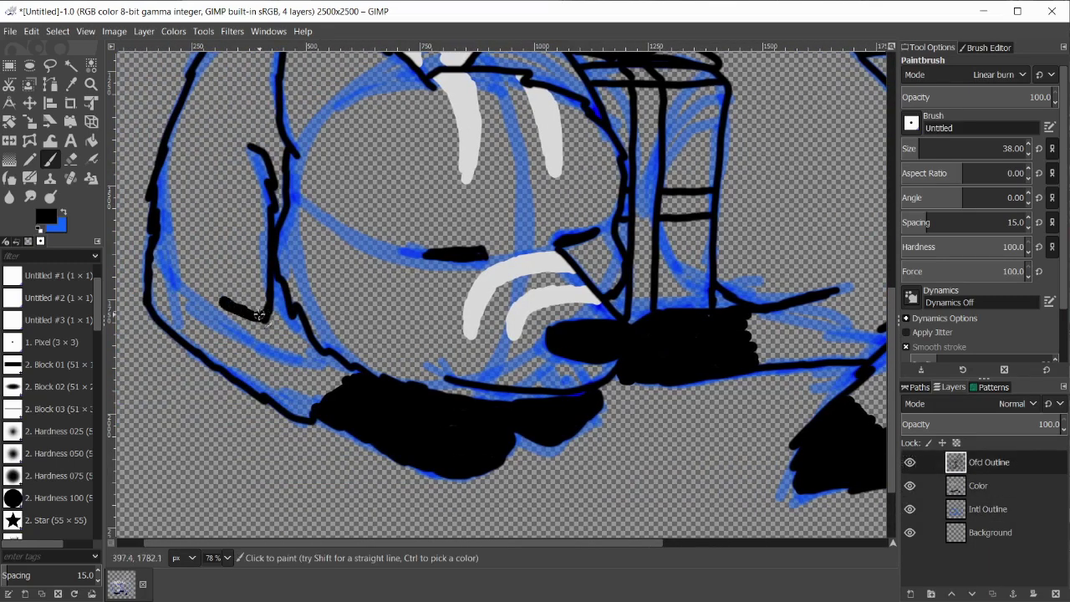
# Step: On the Color layer, set the foreground colour to grey 737373 and paint the front leg, shoulder and chin edge with the Pencil
pyautogui.click(1007, 486)
pyautogui.click(45, 217)
pyautogui.moveTo(511, 269); pyautogui.dragTo(493, 279)
pyautogui.click(657, 390)
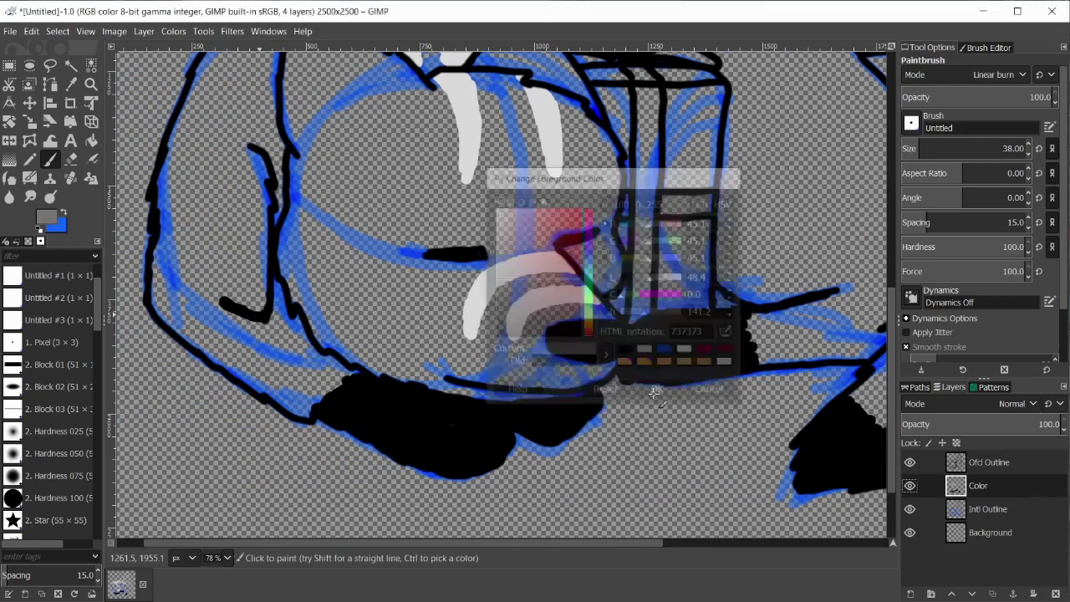
pyautogui.click(29, 159)
pyautogui.moveTo(241, 373)
pyautogui.mouseDown()
pyautogui.moveTo(260, 392)
pyautogui.moveTo(322, 385)
pyautogui.moveTo(274, 284)
pyautogui.moveTo(308, 395)
pyautogui.moveTo(230, 343)
pyautogui.moveTo(205, 373)
pyautogui.moveTo(180, 331)
pyautogui.moveTo(160, 255)
pyautogui.moveTo(205, 276)
pyautogui.moveTo(250, 251)
pyautogui.moveTo(263, 167)
pyautogui.moveTo(240, 129)
pyautogui.moveTo(220, 223)
pyautogui.moveTo(172, 163)
pyautogui.moveTo(188, 84)
pyautogui.moveTo(276, 218)
pyautogui.moveTo(255, 79)
pyautogui.moveTo(205, 58)
pyautogui.moveTo(270, 63)
pyautogui.mouseUp()
pyautogui.moveTo(578, 391)
pyautogui.mouseDown()
pyautogui.moveTo(520, 396)
pyautogui.moveTo(382, 369)
pyautogui.mouseUp()
pyautogui.moveTo(315, 327); pyautogui.dragTo(293, 281)
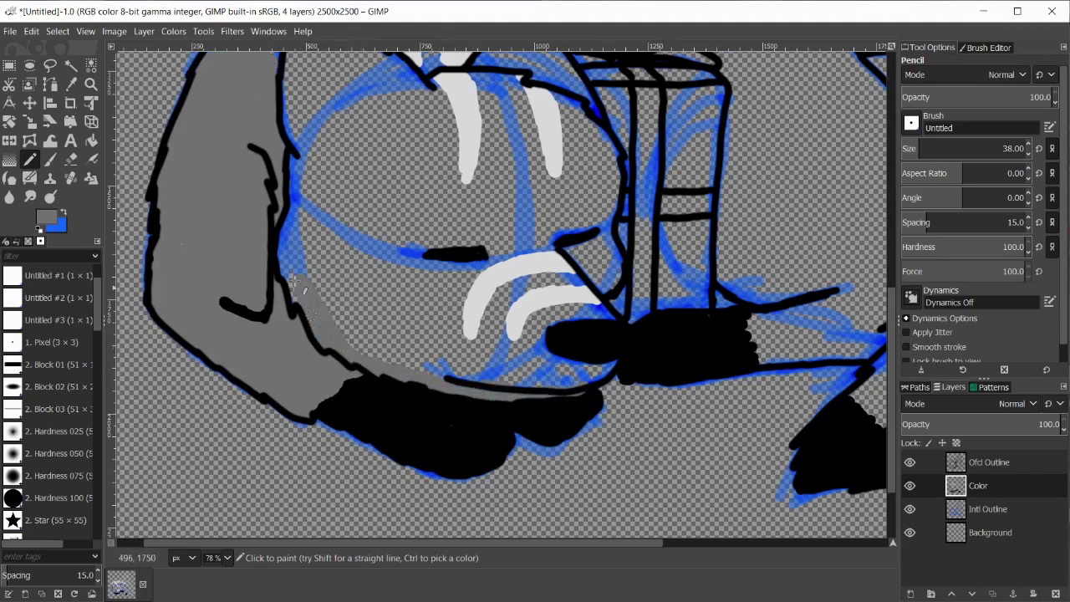
# Step: Paint grey along the inner edges of the head, muzzle and ears with the Pencil, and bucket-fill the head
pyautogui.moveTo(283, 228)
pyautogui.mouseDown()
pyautogui.moveTo(298, 161)
pyautogui.moveTo(299, 260)
pyautogui.moveTo(331, 307)
pyautogui.moveTo(449, 376)
pyautogui.moveTo(595, 373)
pyautogui.mouseUp()
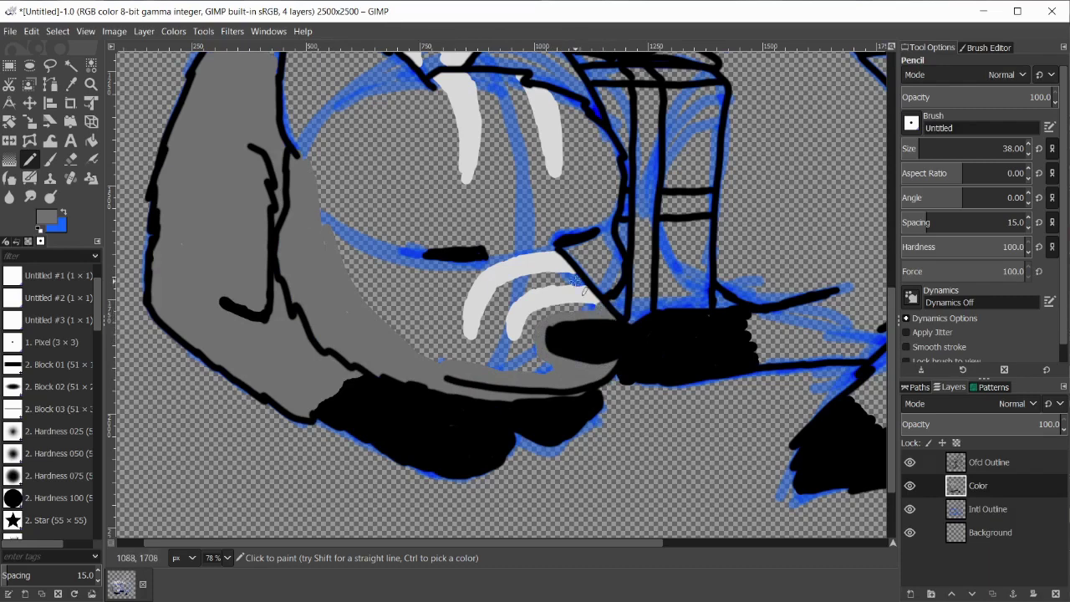
pyautogui.rightClick(580, 280)
pyautogui.click(579, 277)
pyautogui.scroll(3, 578, 278)
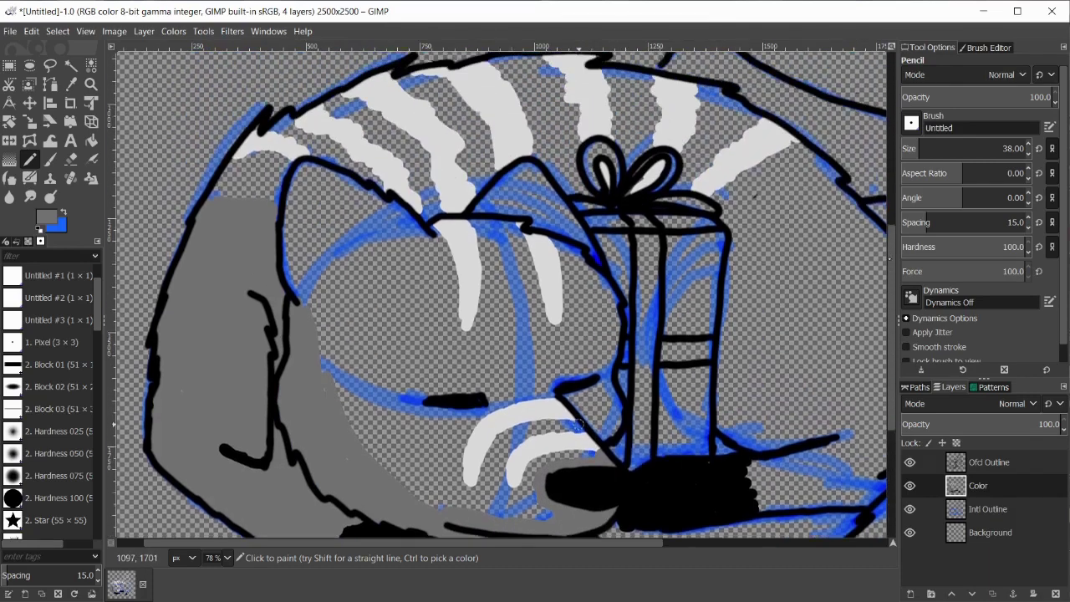
pyautogui.moveTo(299, 321); pyautogui.dragTo(285, 241)
pyautogui.moveTo(316, 198); pyautogui.dragTo(433, 264)
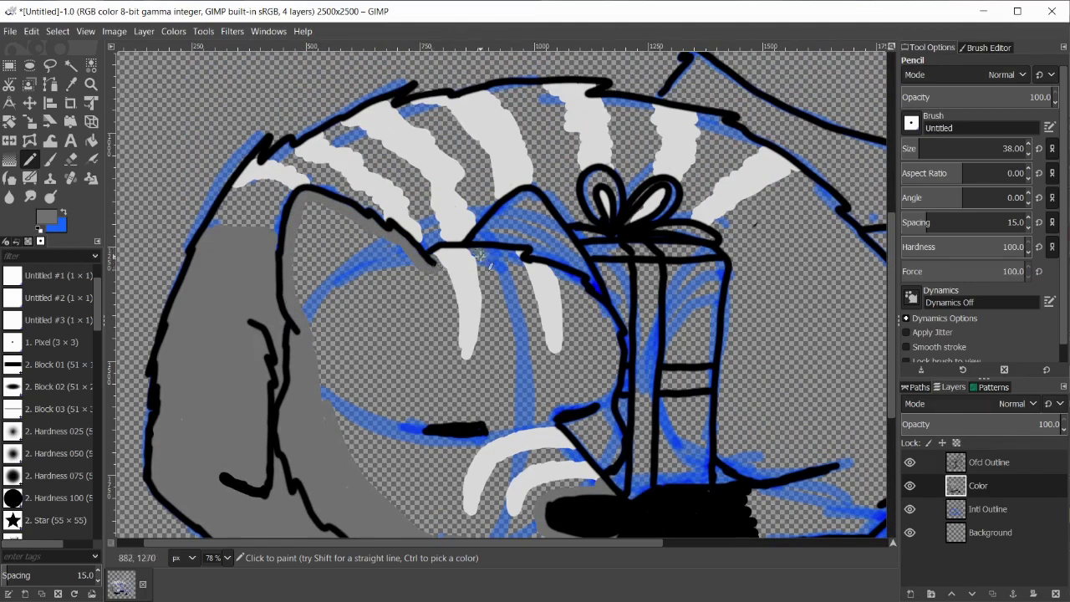
pyautogui.moveTo(503, 209)
pyautogui.mouseDown()
pyautogui.moveTo(553, 219)
pyautogui.moveTo(578, 253)
pyautogui.moveTo(606, 308)
pyautogui.moveTo(615, 446)
pyautogui.mouseUp()
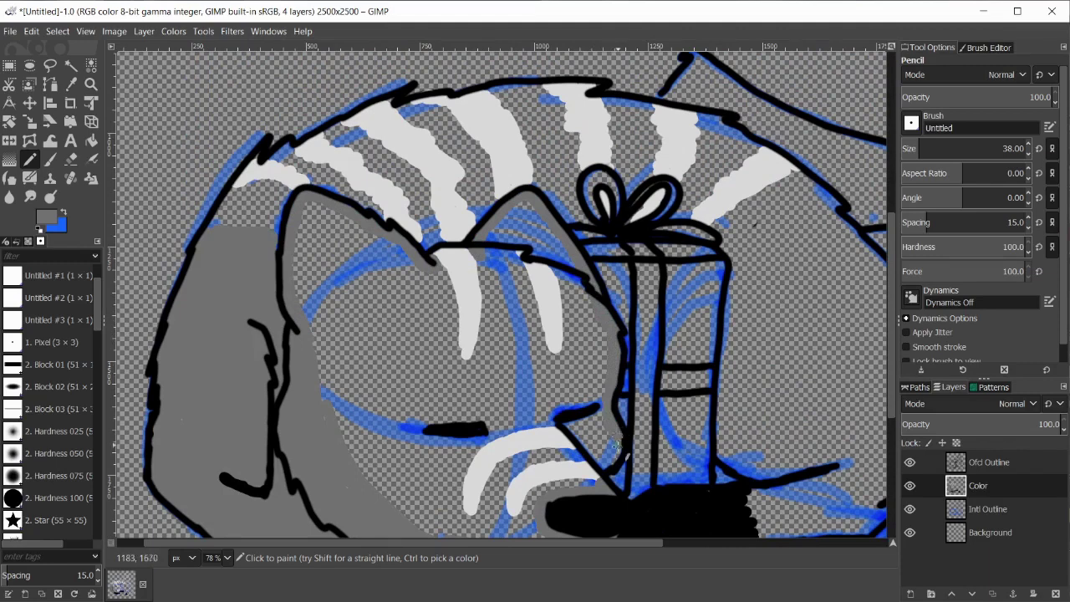
pyautogui.click(602, 485)
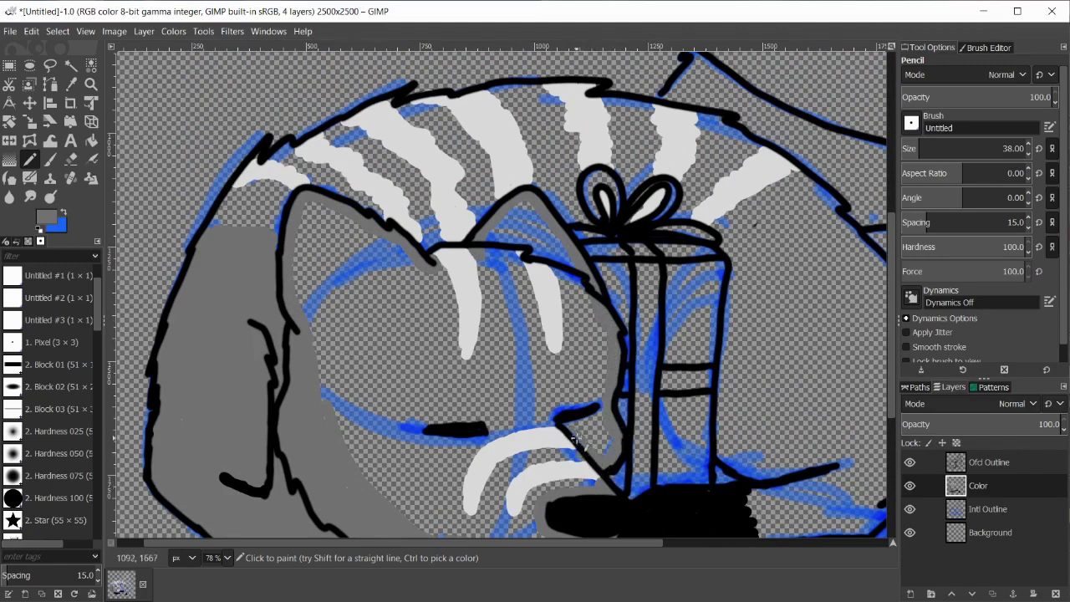
pyautogui.hotkey('shift', 'b')
pyautogui.click(357, 344)
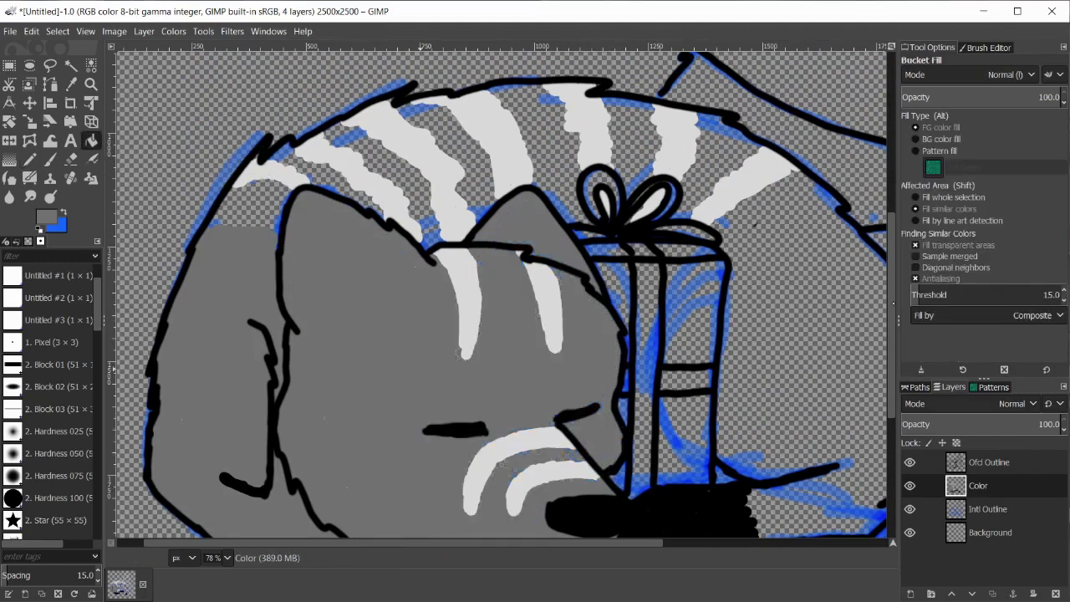
# Step: Paint grey with the Pencil into the gaps between the stripes, along the back outline and around both ears
pyautogui.scroll(-1, 502, 293)
pyautogui.scroll(2, 502, 293)
pyautogui.click(30, 159)
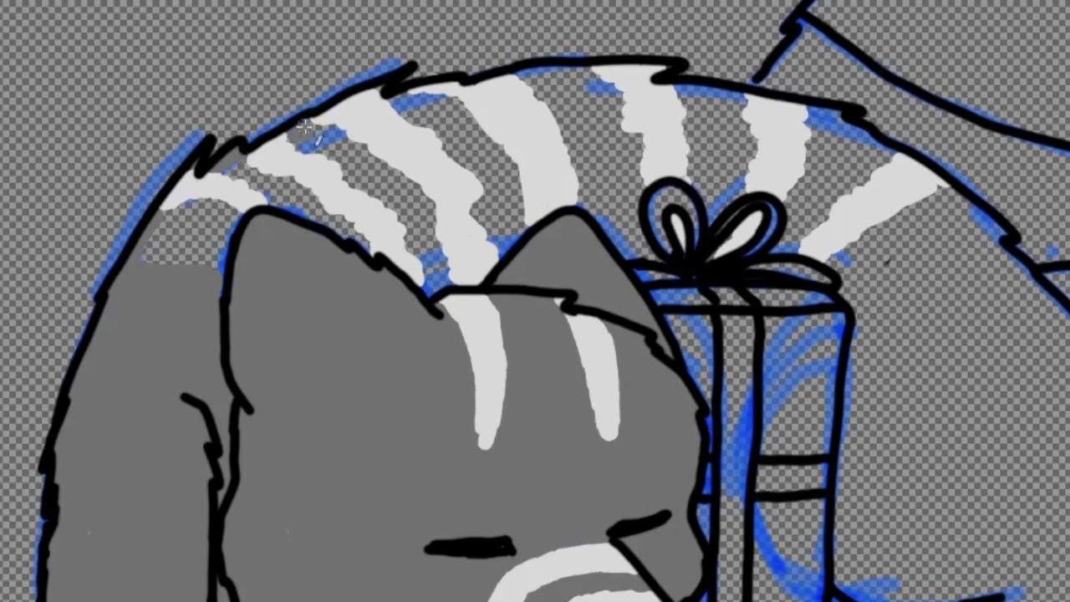
pyautogui.moveTo(224, 270)
pyautogui.mouseDown()
pyautogui.moveTo(241, 220)
pyautogui.moveTo(290, 222)
pyautogui.moveTo(270, 202)
pyautogui.moveTo(366, 253)
pyautogui.mouseUp()
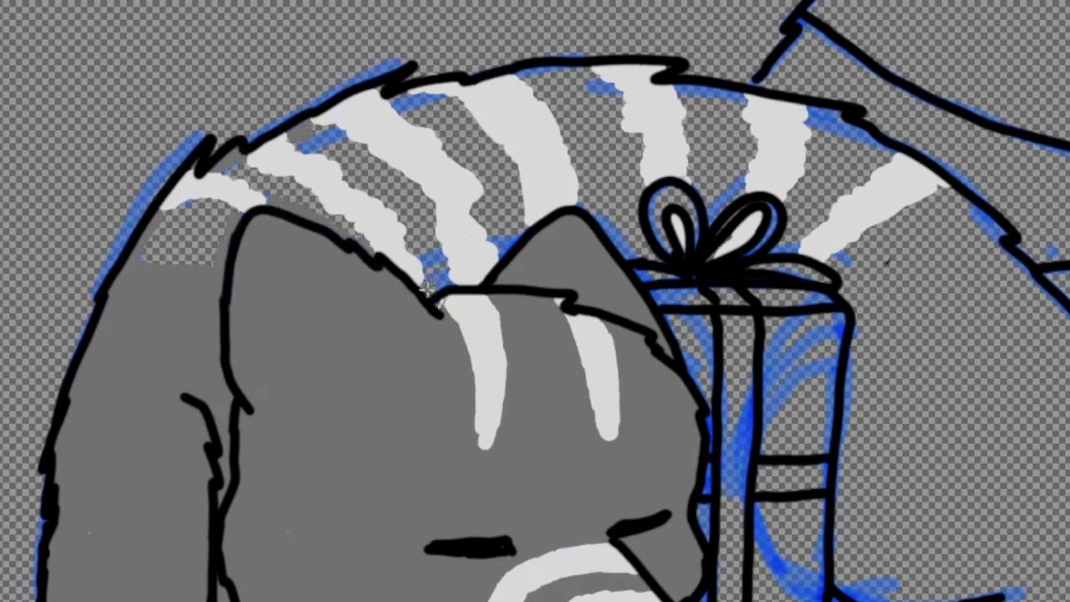
pyautogui.moveTo(516, 228)
pyautogui.mouseDown()
pyautogui.moveTo(501, 249)
pyautogui.moveTo(585, 206)
pyautogui.moveTo(623, 245)
pyautogui.moveTo(636, 236)
pyautogui.mouseUp()
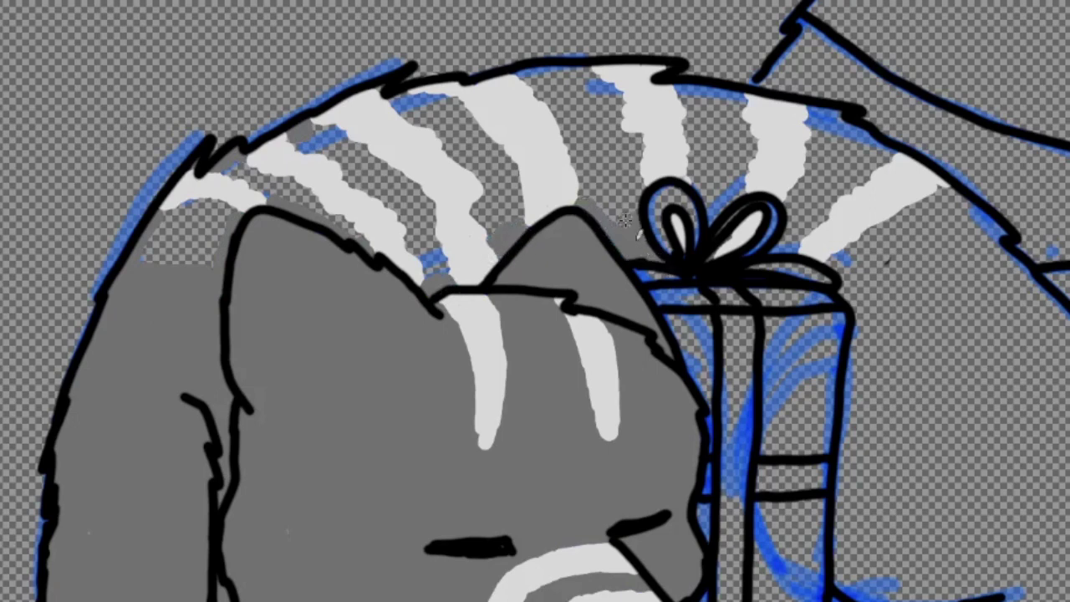
pyautogui.moveTo(389, 86); pyautogui.dragTo(452, 107)
pyautogui.moveTo(572, 67); pyautogui.dragTo(585, 73)
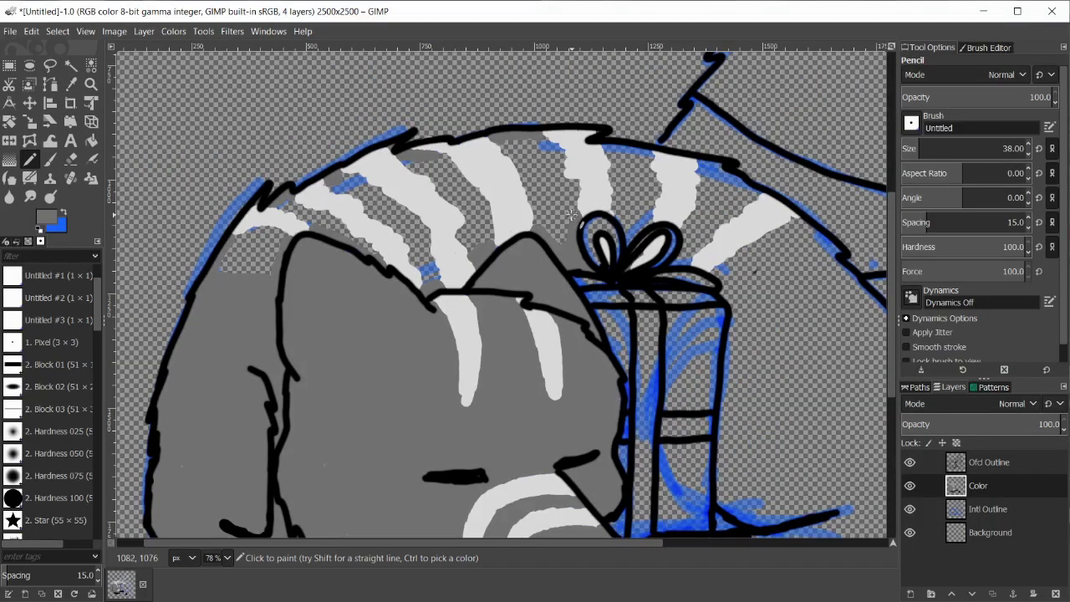
# Step: Bucket-fill the unpainted patch below the first stripe with grey and undo the fill that spills into the background
pyautogui.click(92, 141)
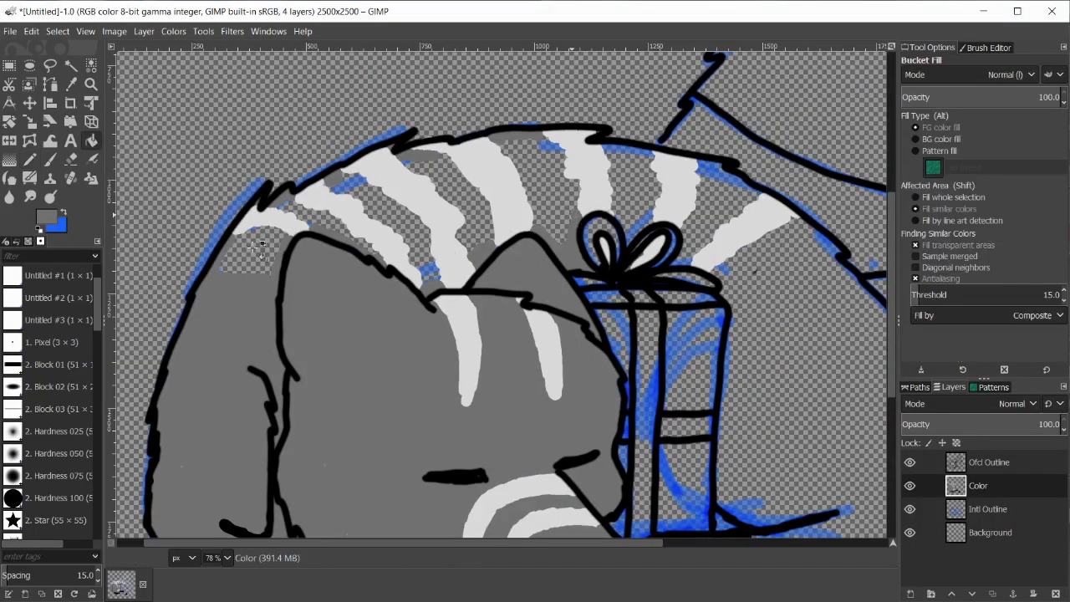
pyautogui.click(194, 239)
pyautogui.rightClick(266, 104)
pyautogui.moveTo(287, 143)
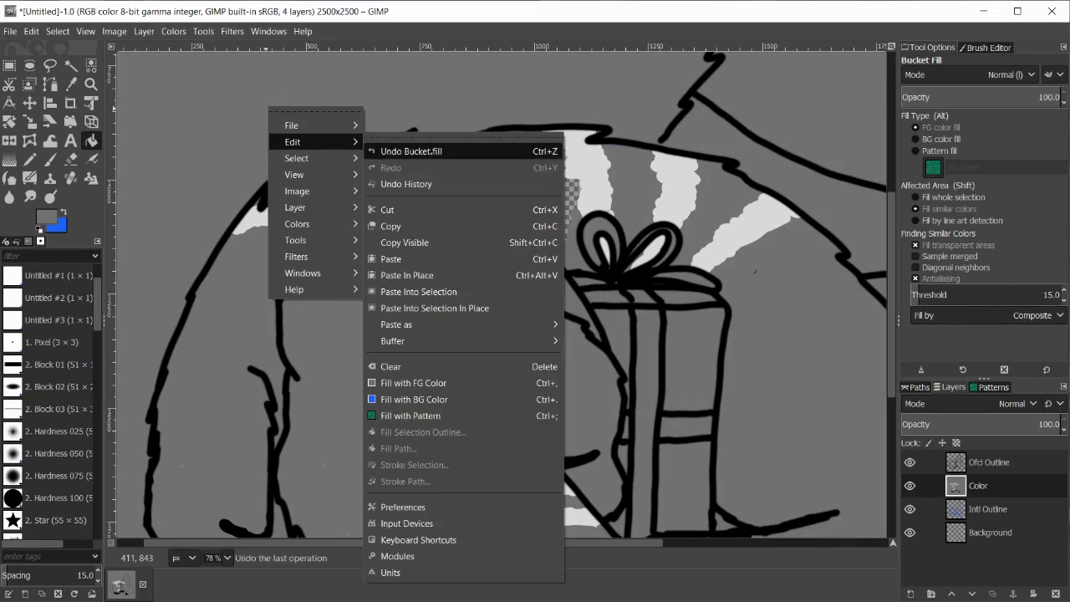
pyautogui.click(414, 148)
# Step: Close the remaining gaps between the stripes behind the head with grey Pencil strokes and bucket-fill those fur sections
pyautogui.click(29, 159)
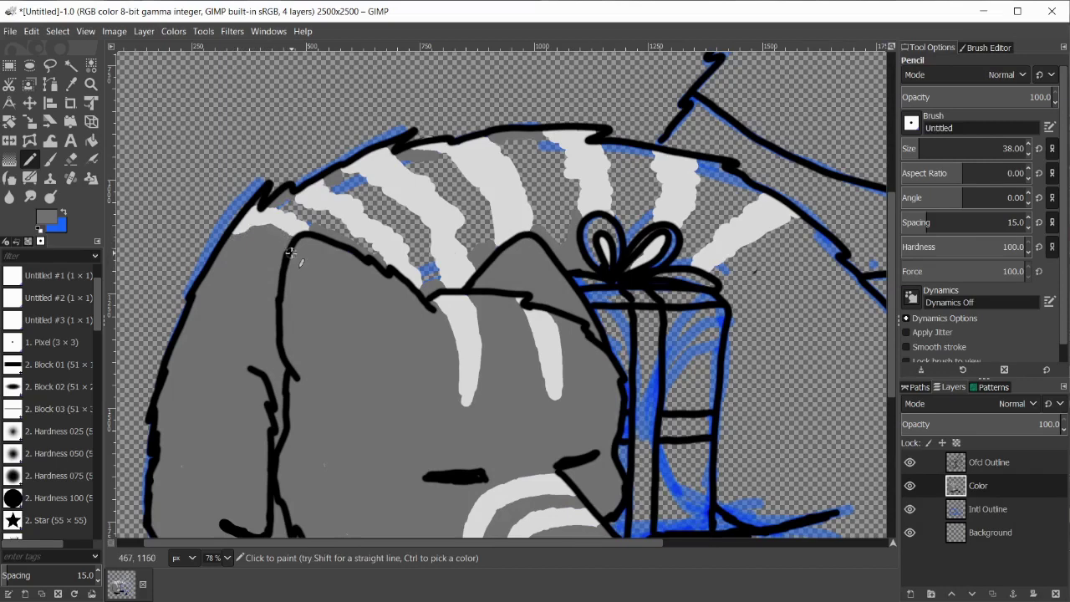
pyautogui.press('1')
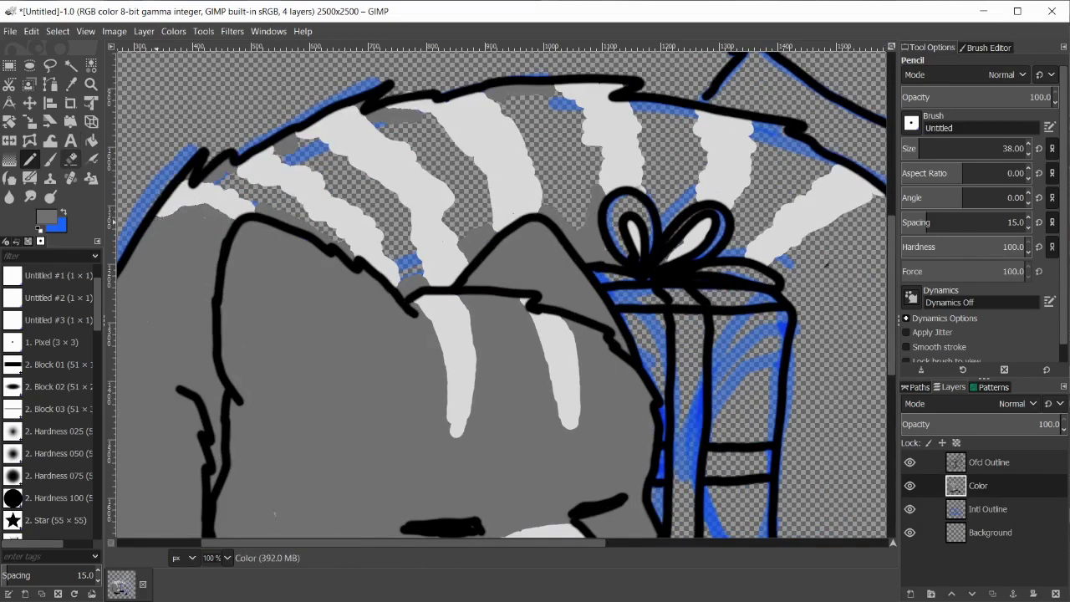
pyautogui.hotkey('shift', 'b')
pyautogui.press('n')
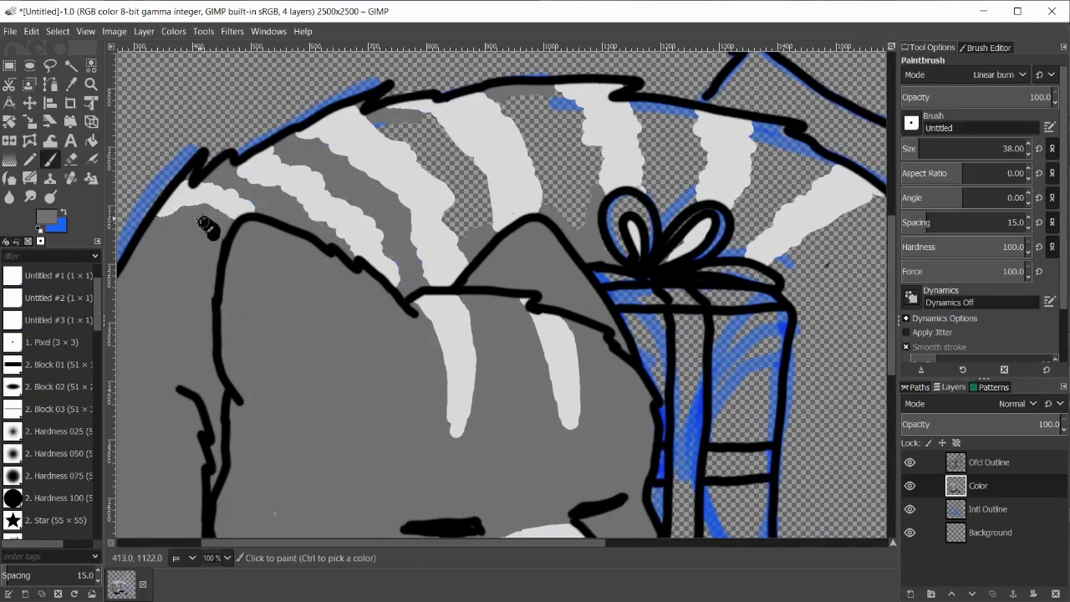
pyautogui.click(91, 140)
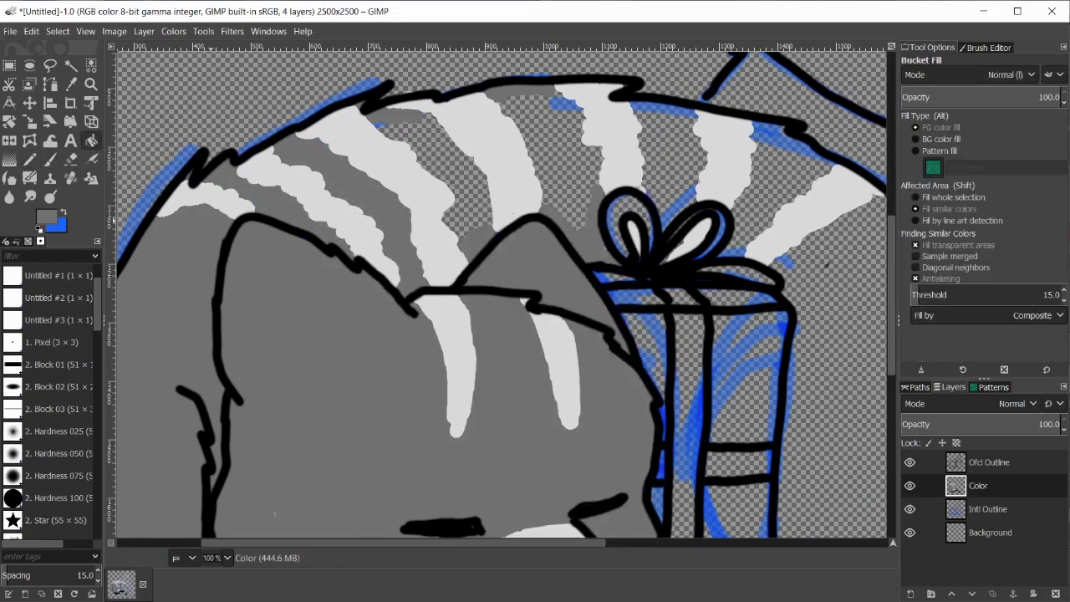
pyautogui.click(426, 167)
pyautogui.click(552, 127)
# Step: Paint grey with the Pencil along the outline and stripe edges in the fur sections above the present's bow
pyautogui.click(29, 159)
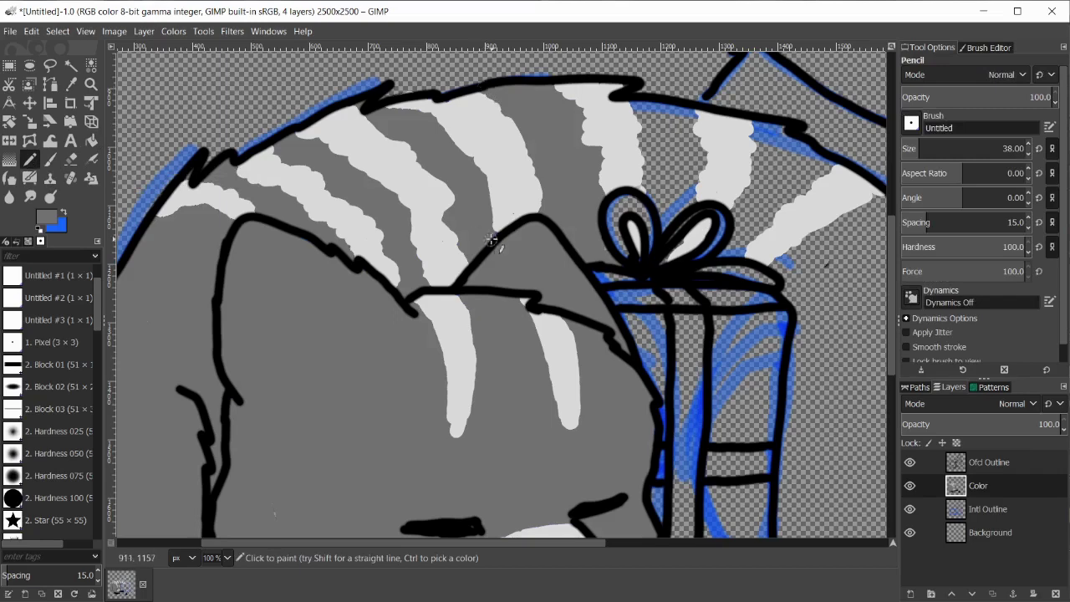
pyautogui.moveTo(494, 543); pyautogui.dragTo(602, 541)
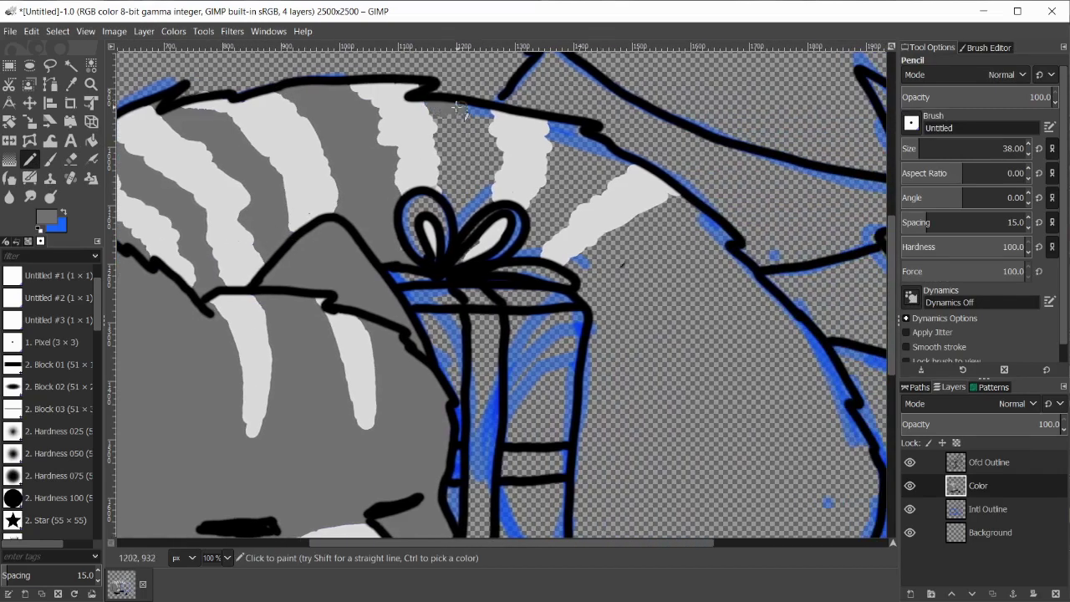
pyautogui.moveTo(489, 117); pyautogui.dragTo(482, 121)
pyautogui.moveTo(456, 194); pyautogui.dragTo(460, 224)
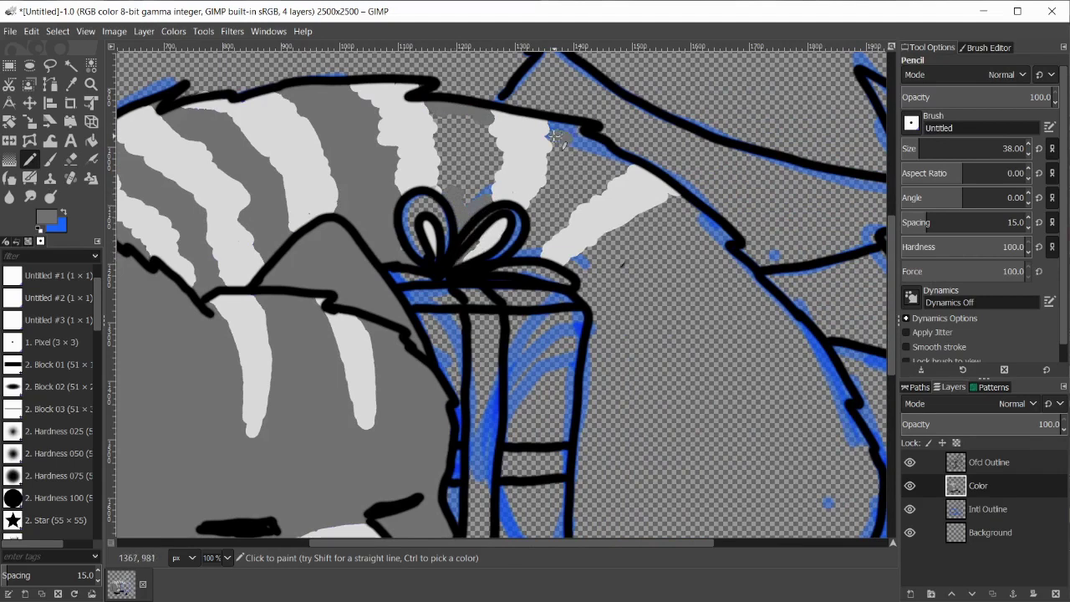
pyautogui.moveTo(555, 136); pyautogui.dragTo(566, 125)
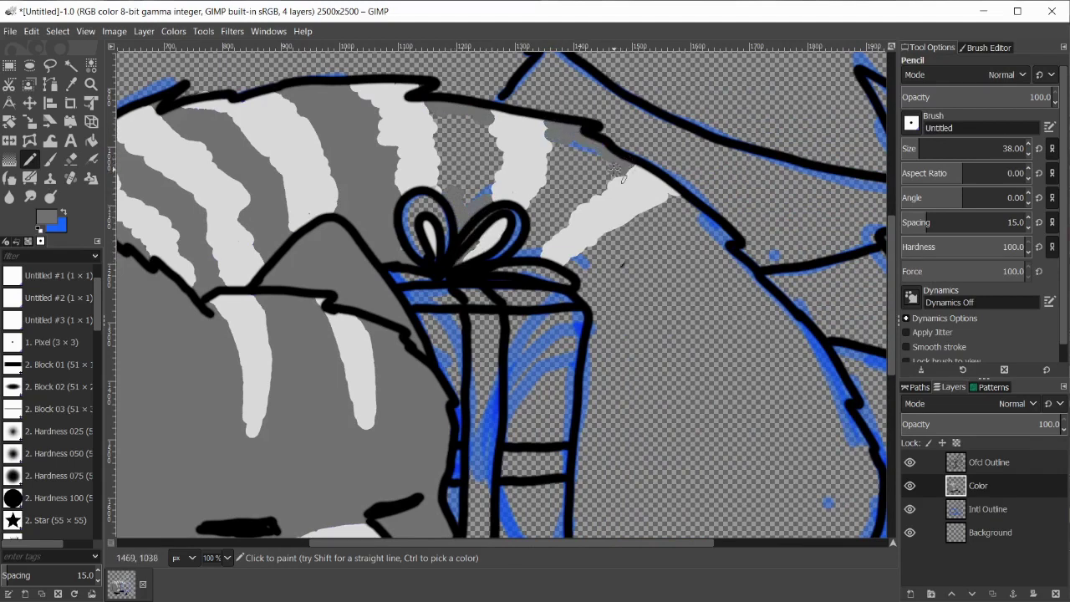
pyautogui.moveTo(530, 218); pyautogui.dragTo(515, 253)
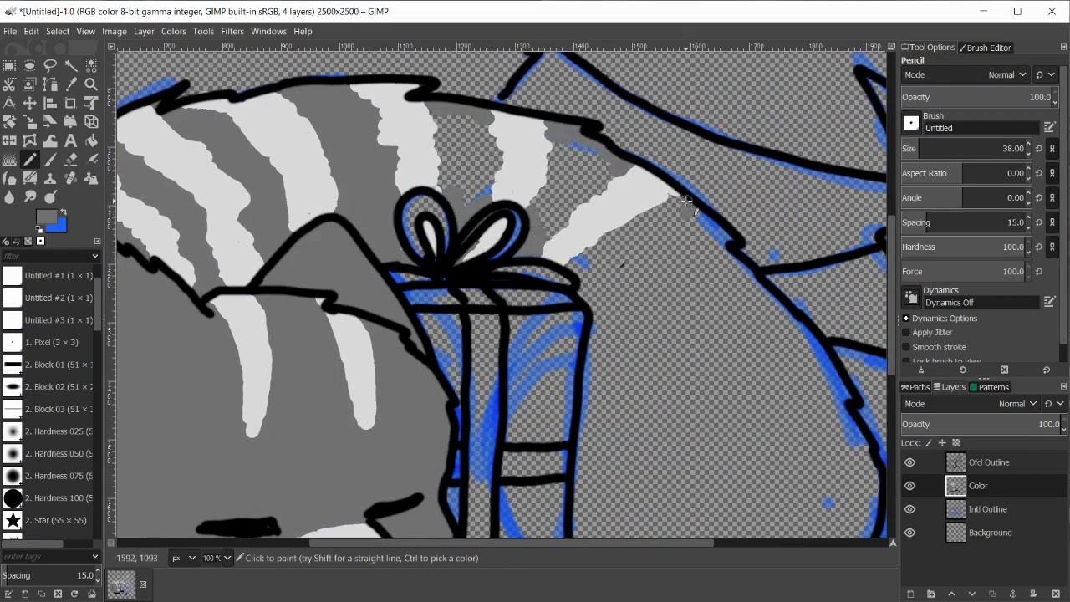
# Step: On the Color layer, paint grey along the inner edge of the rump, the present's outer side and the hind leg's borders
pyautogui.moveTo(671, 207)
pyautogui.mouseDown()
pyautogui.moveTo(702, 221)
pyautogui.moveTo(800, 324)
pyautogui.moveTo(843, 390)
pyautogui.mouseUp()
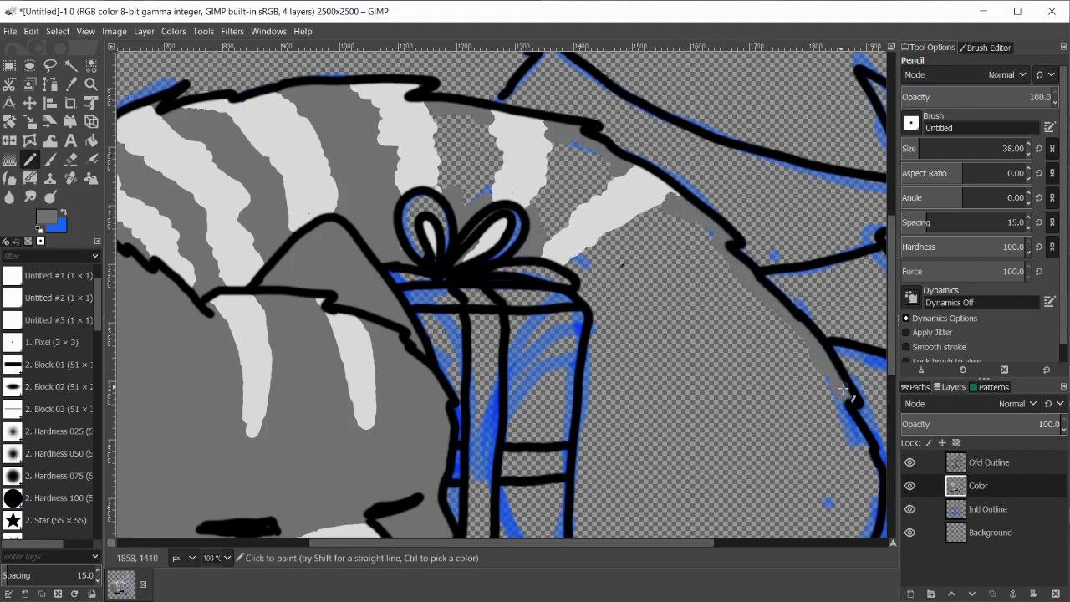
pyautogui.moveTo(578, 266); pyautogui.dragTo(641, 262)
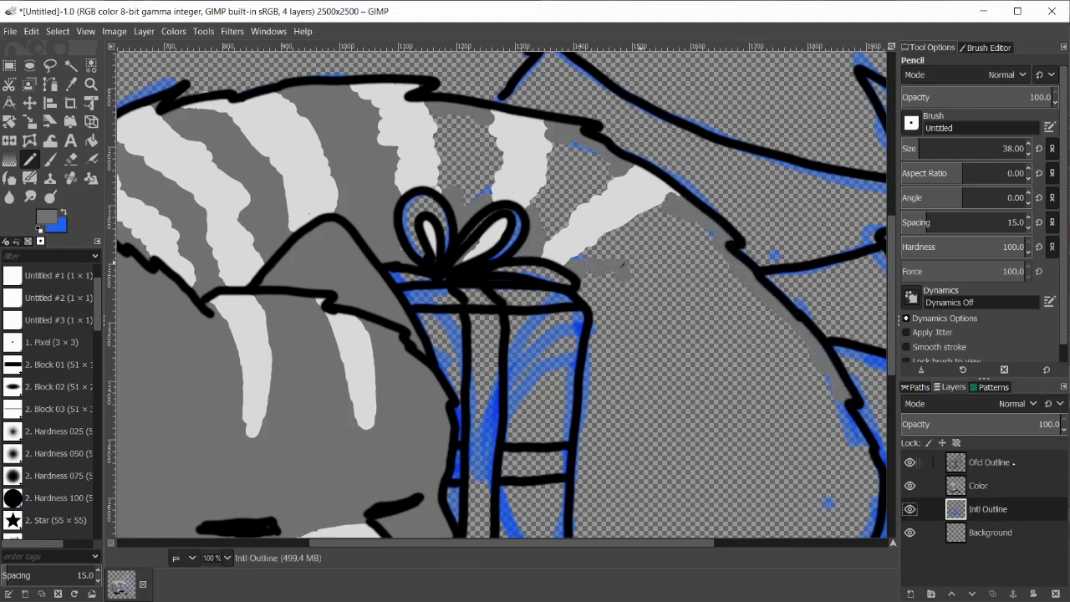
pyautogui.hotkey('shift', 'e')
pyautogui.click(29, 158)
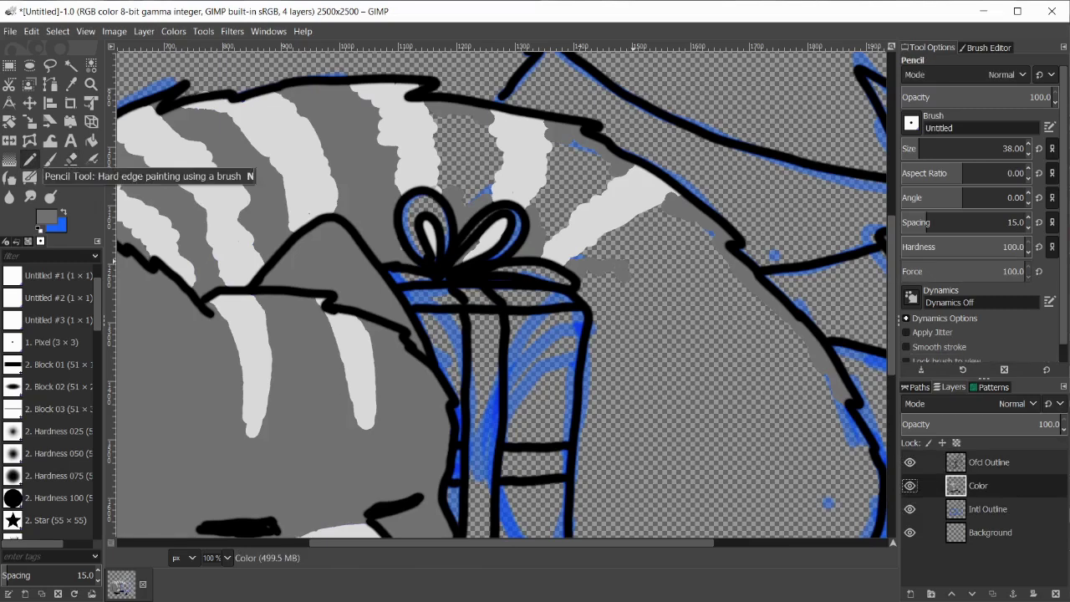
pyautogui.moveTo(595, 286)
pyautogui.mouseDown()
pyautogui.moveTo(596, 336)
pyautogui.moveTo(583, 470)
pyautogui.mouseUp()
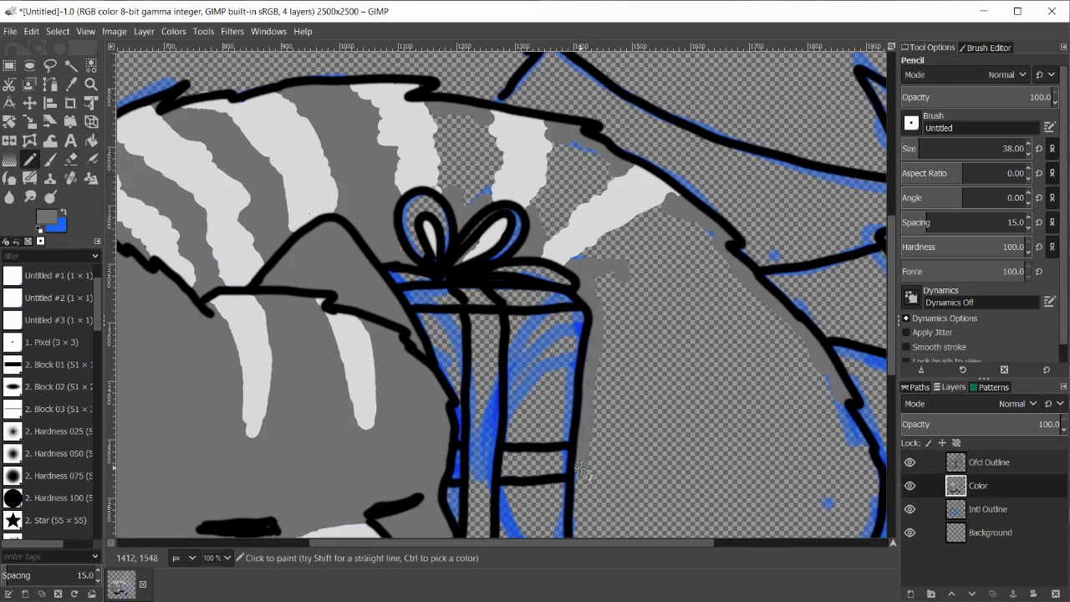
pyautogui.scroll(-5, 583, 470)
pyautogui.moveTo(585, 288)
pyautogui.mouseDown()
pyautogui.moveTo(582, 397)
pyautogui.moveTo(627, 411)
pyautogui.mouseUp()
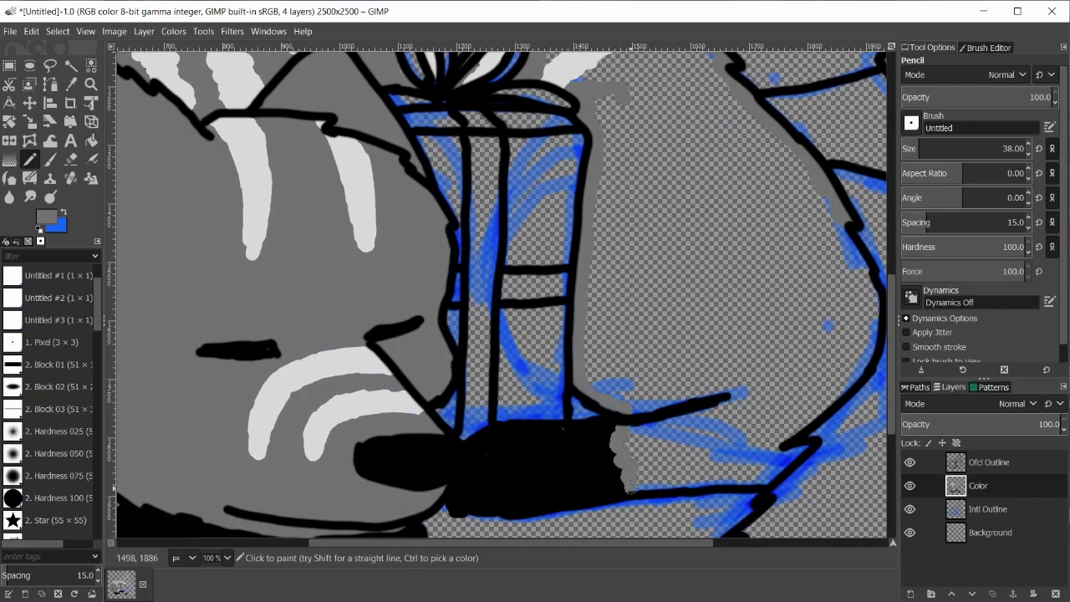
pyautogui.moveTo(629, 491); pyautogui.dragTo(757, 485)
# Step: Paint grey with the Pencil along the inner edge of the tail from its base round to the black tip
pyautogui.hscroll(5, 765, 485)
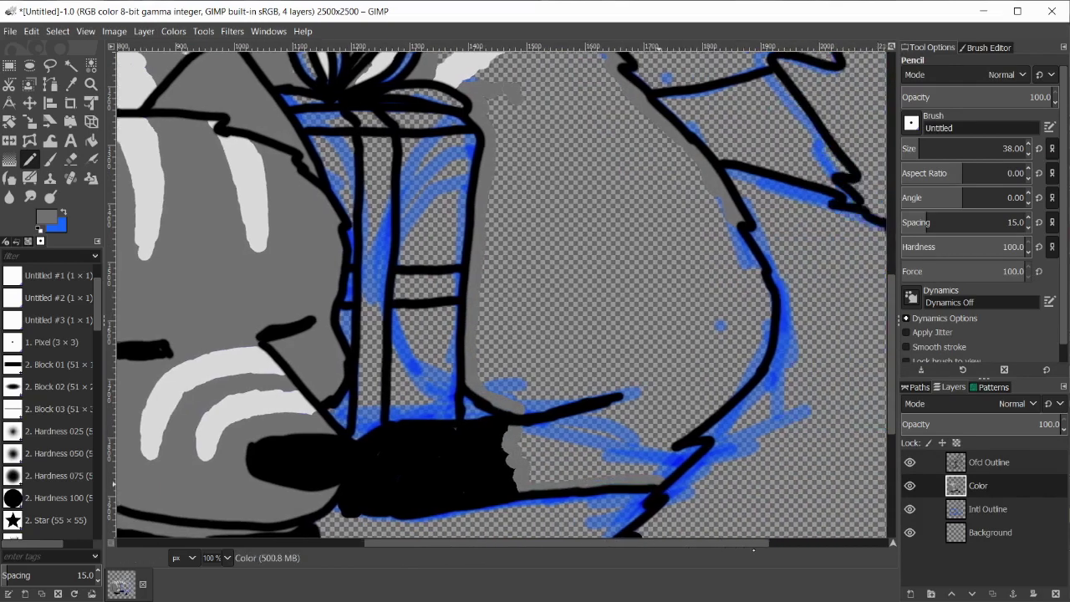
pyautogui.moveTo(570, 172)
pyautogui.mouseDown()
pyautogui.moveTo(703, 219)
pyautogui.moveTo(777, 266)
pyautogui.moveTo(839, 326)
pyautogui.mouseUp()
pyautogui.moveTo(847, 390)
pyautogui.mouseDown()
pyautogui.moveTo(834, 425)
pyautogui.moveTo(839, 444)
pyautogui.moveTo(848, 440)
pyautogui.moveTo(820, 506)
pyautogui.mouseUp()
pyautogui.scroll(-3, 790, 531)
pyautogui.moveTo(791, 343)
pyautogui.mouseDown()
pyautogui.moveTo(745, 387)
pyautogui.moveTo(575, 447)
pyautogui.mouseUp()
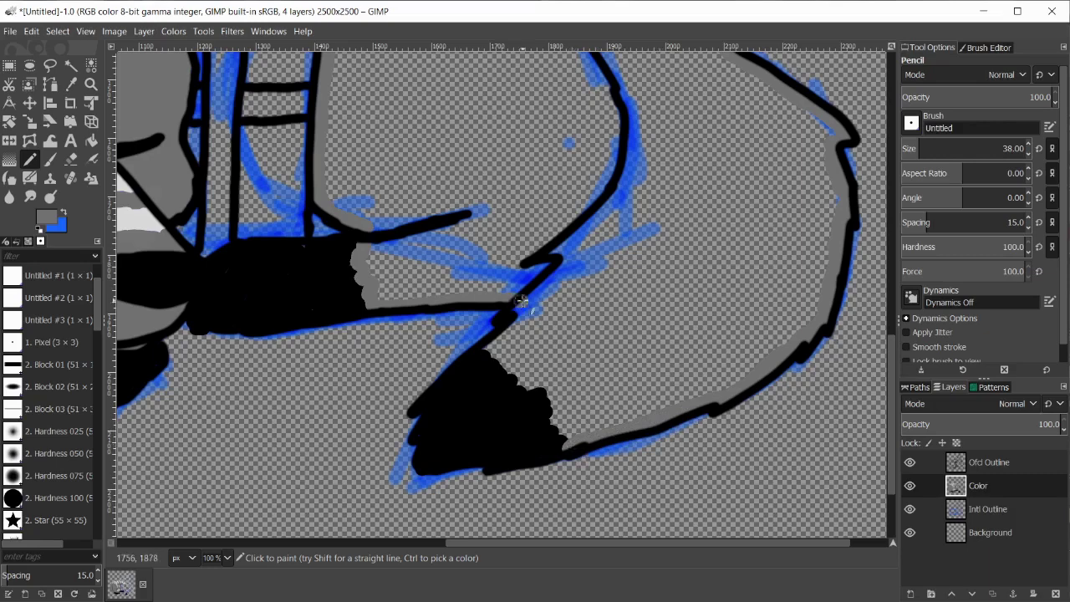
pyautogui.moveTo(522, 301); pyautogui.dragTo(492, 346)
# Step: Bucket-fill the hindquarters and tail grey, undo the background spill, and touch up the corner below the present with the Pencil
pyautogui.hotkey('shift', 'b')
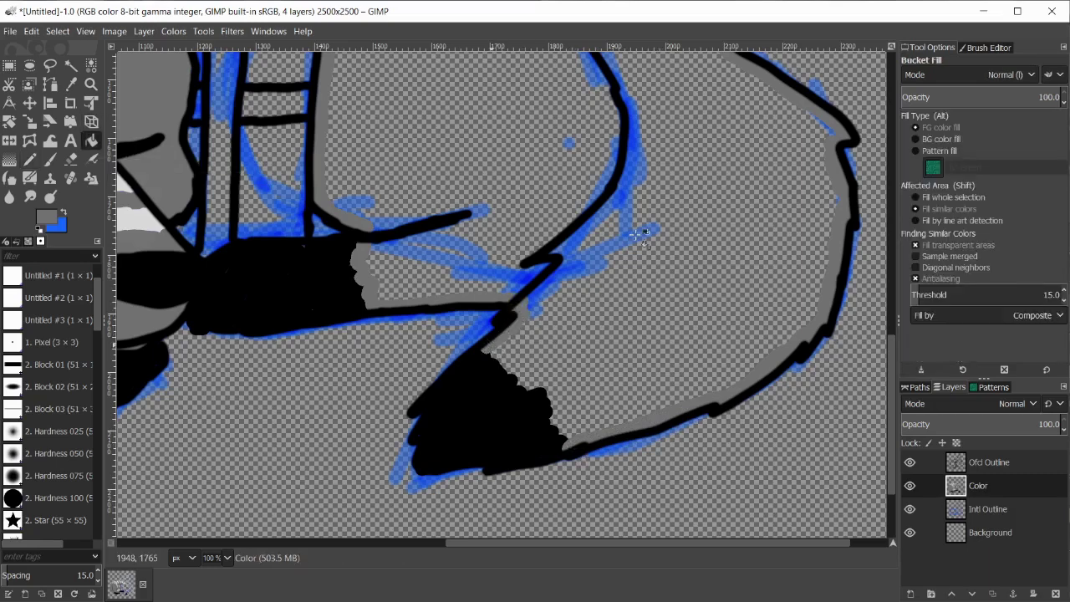
pyautogui.click(638, 235)
pyautogui.scroll(3, 502, 292)
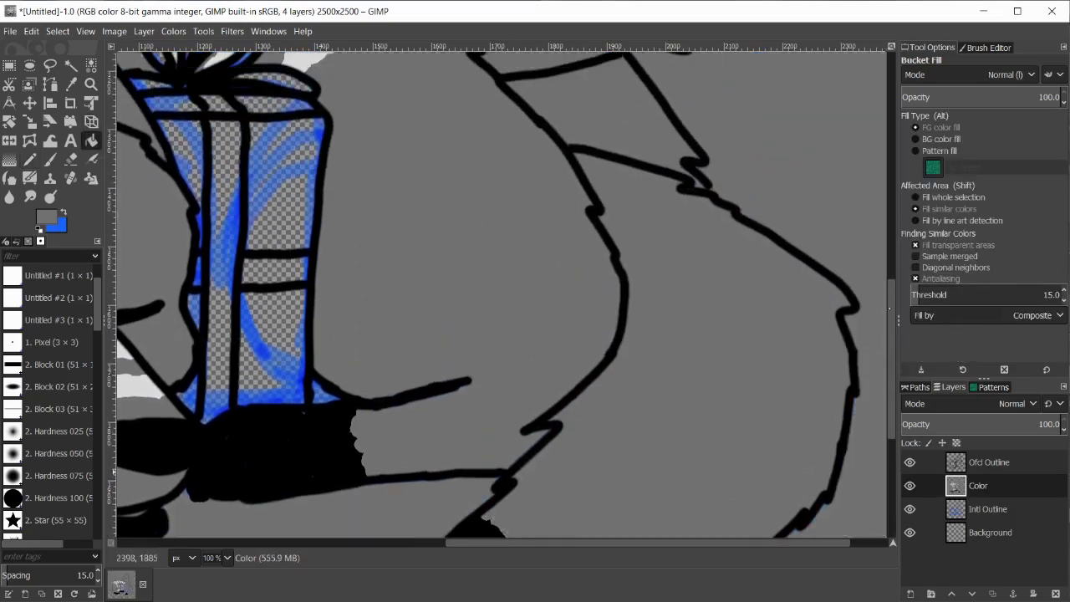
pyautogui.rightClick(556, 303)
pyautogui.moveTo(586, 330)
pyautogui.click(711, 200)
pyautogui.click(30, 159)
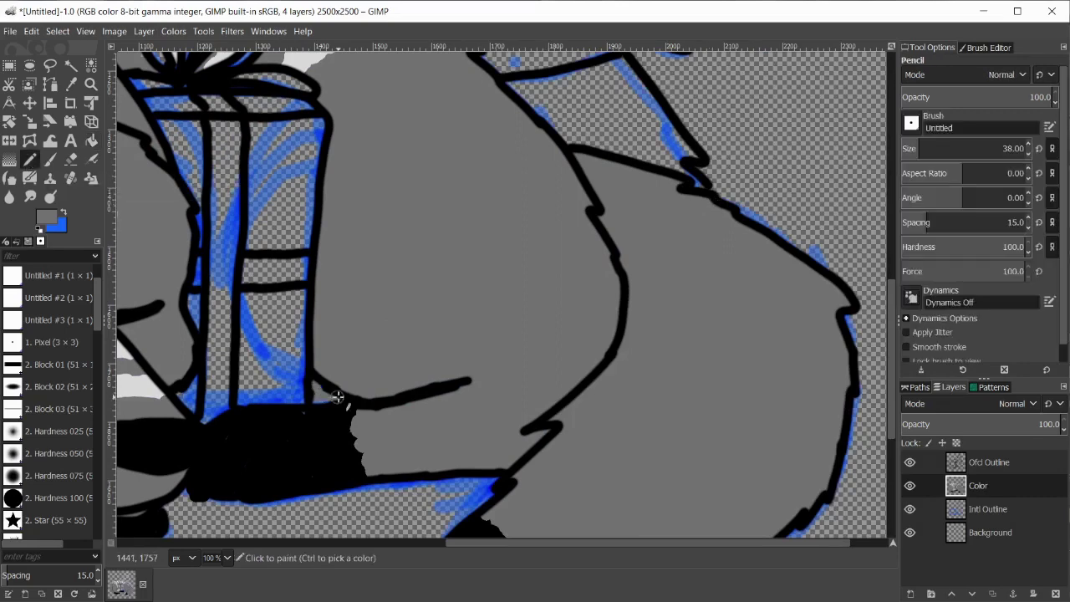
pyautogui.moveTo(337, 398); pyautogui.dragTo(328, 395)
# Step: Bucket-fill the remaining unpainted fur sections between the stripes around the bow with grey
pyautogui.moveTo(598, 543); pyautogui.dragTo(410, 559)
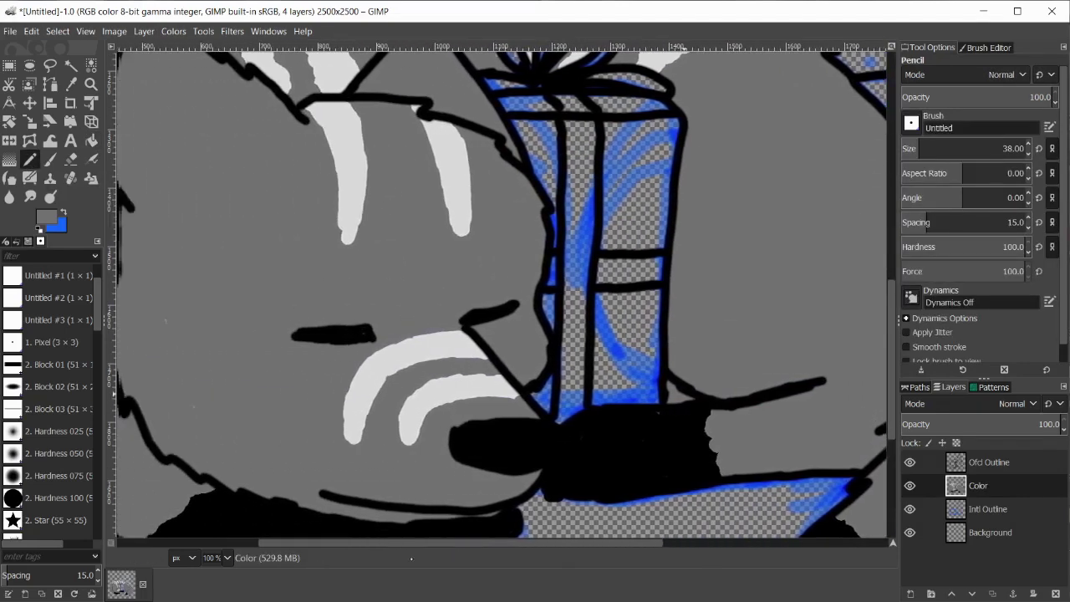
pyautogui.click(224, 558)
pyautogui.click(224, 490)
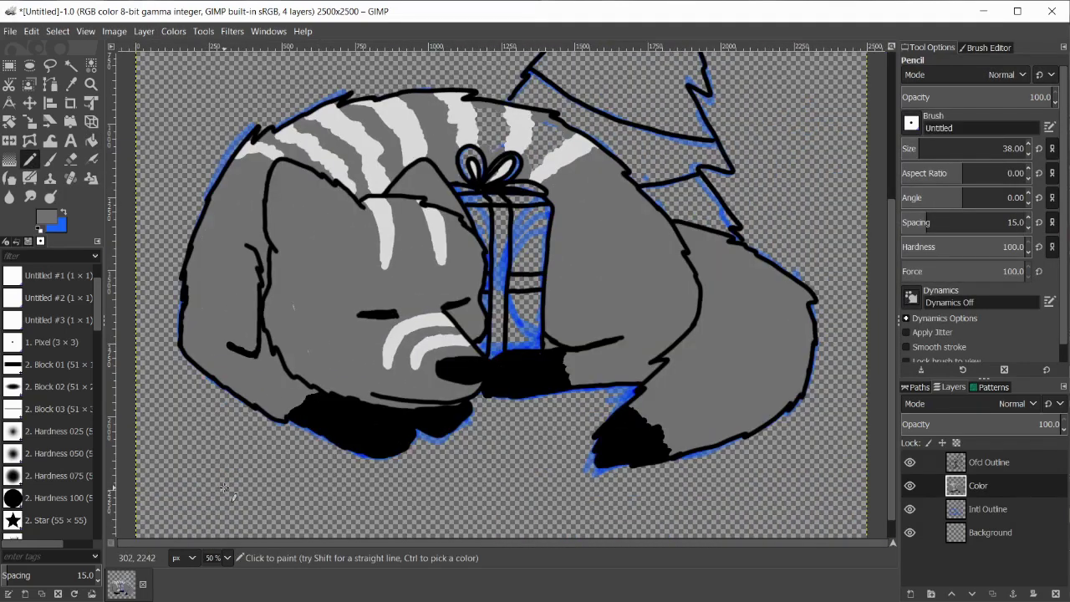
pyautogui.click(91, 141)
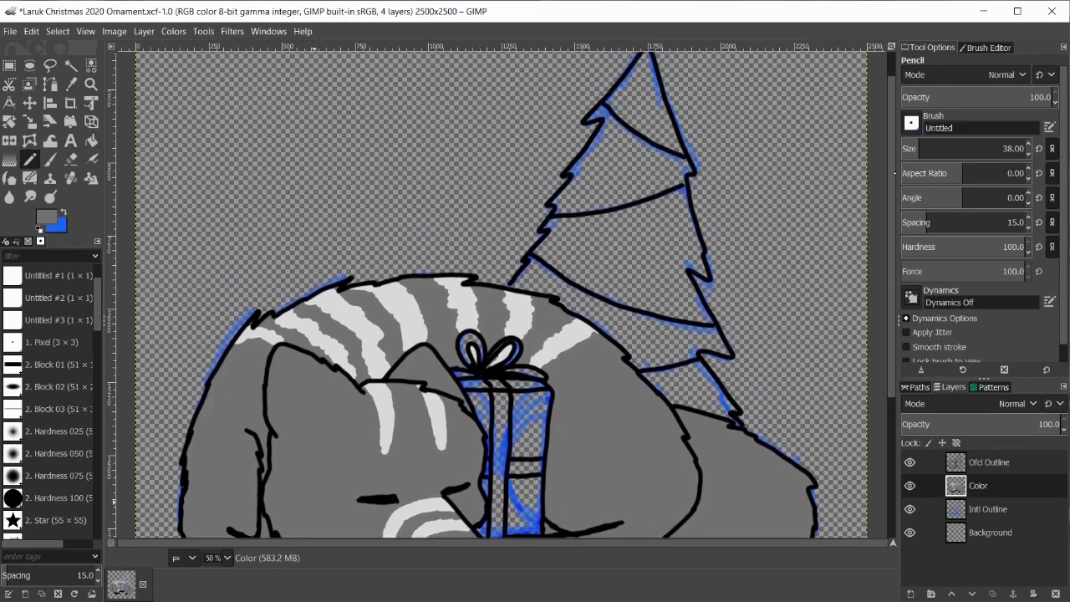
# Step: Set the foreground colour to dark green for the Christmas tree
pyautogui.scroll(1, 501, 293)
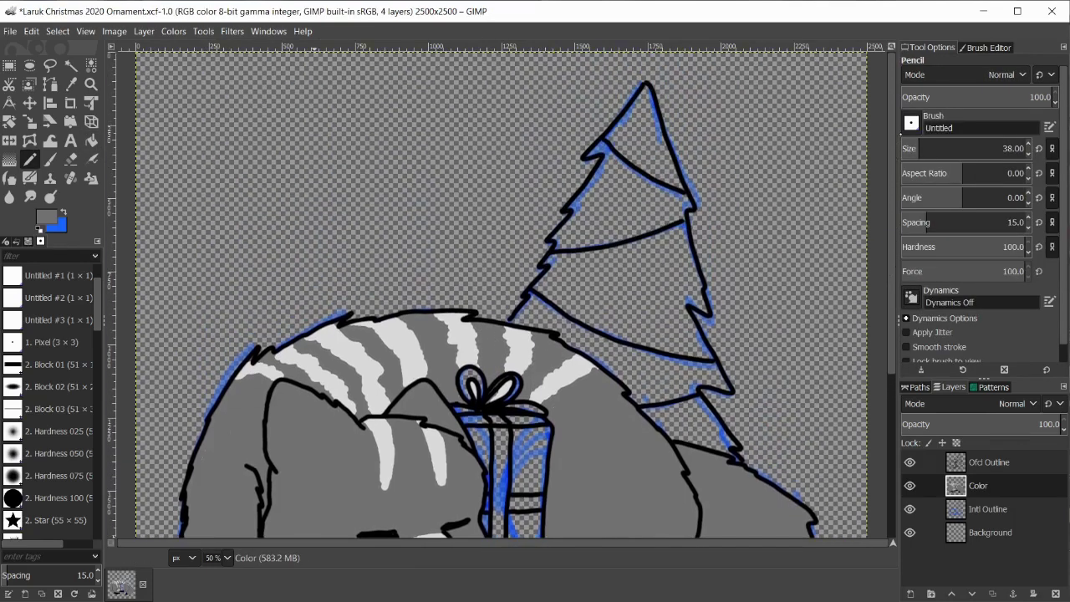
pyautogui.click(48, 217)
pyautogui.click(588, 293)
pyautogui.moveTo(577, 245); pyautogui.dragTo(580, 303)
pyautogui.click(660, 392)
# Step: On the Ofcl Outline layer, set the drawing colour to black and use the Paintbrush to close the tree outline against the animal's back
pyautogui.click(228, 558)
pyautogui.click(225, 455)
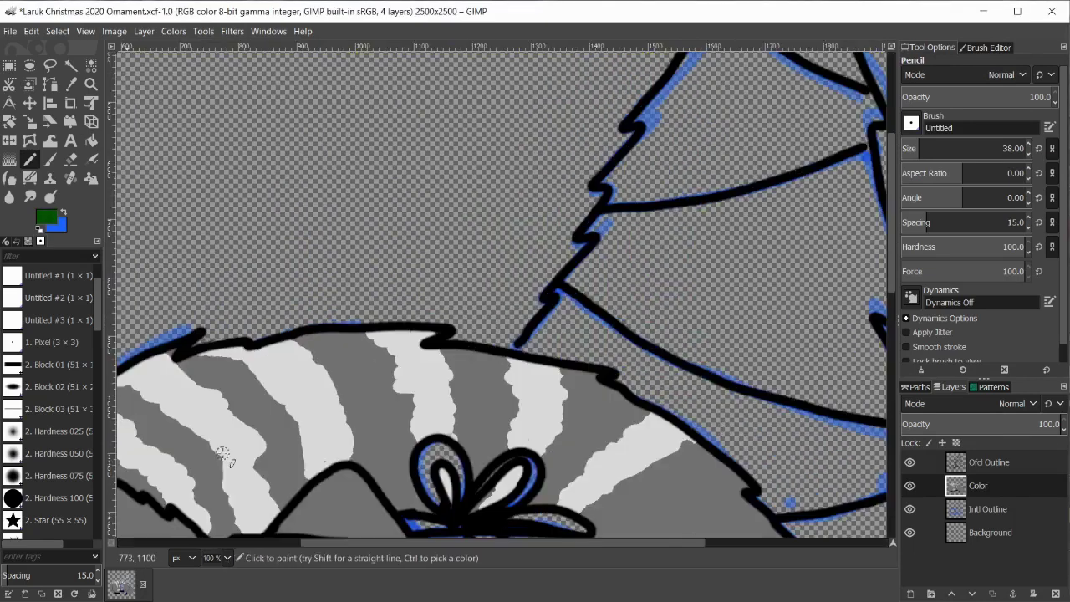
pyautogui.moveTo(452, 544); pyautogui.dragTo(587, 543)
pyautogui.click(1012, 462)
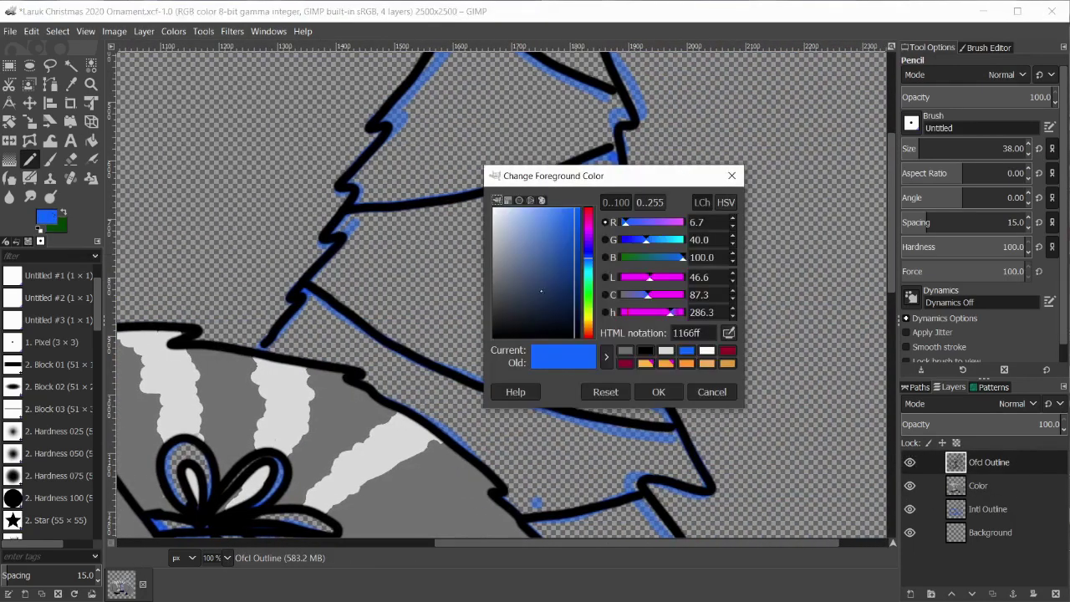
pyautogui.click(658, 391)
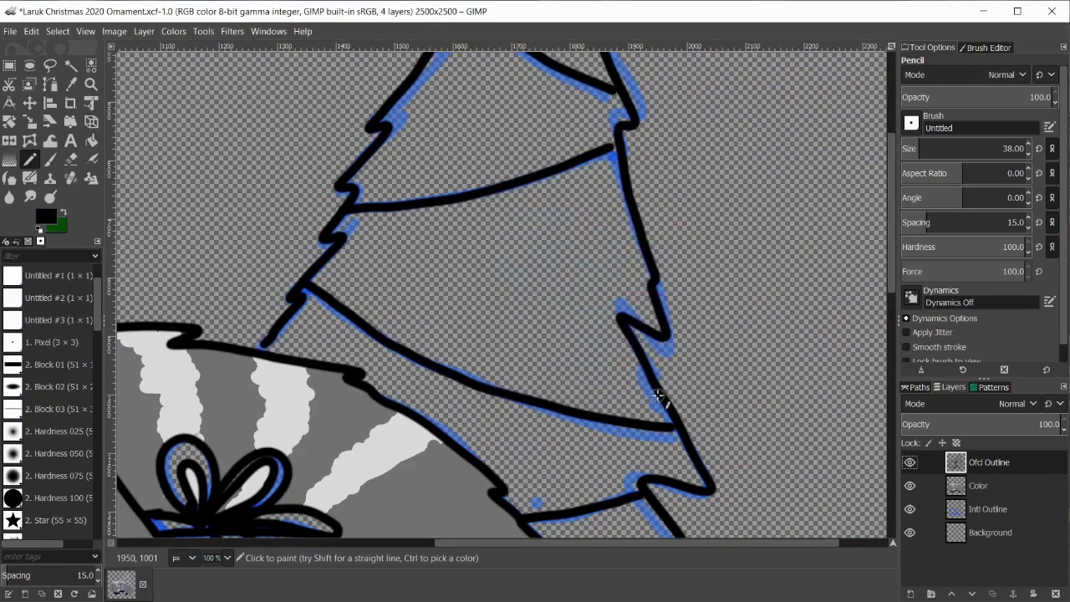
pyautogui.click(50, 159)
pyautogui.moveTo(892, 221)
pyautogui.mouseDown()
pyautogui.moveTo(891, 165)
pyautogui.moveTo(891, 307)
pyautogui.mouseUp()
pyautogui.press('pagedown')
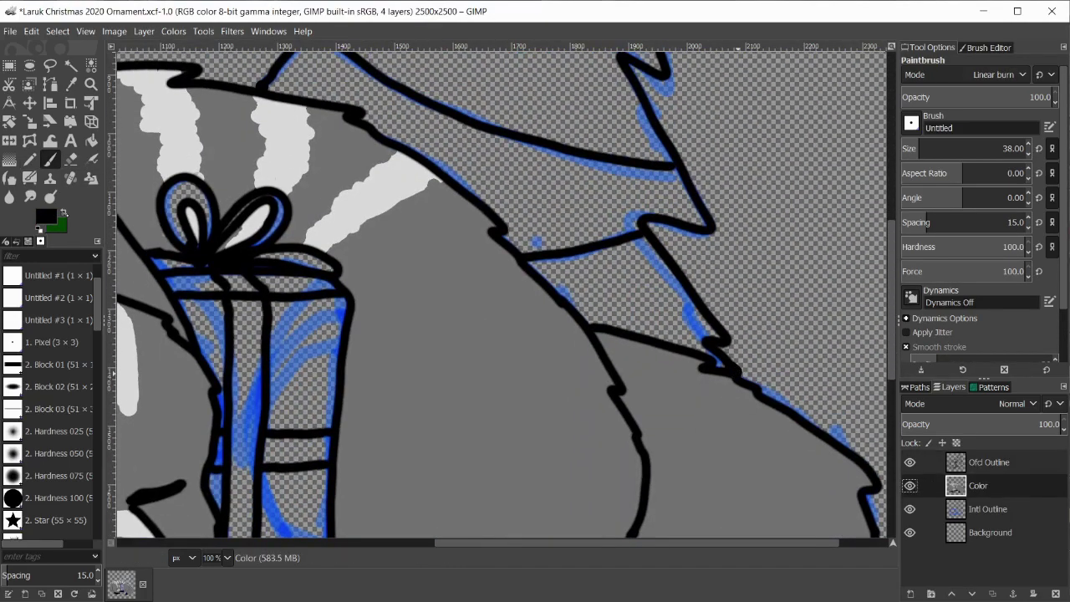
# Step: On the Color layer, trace dark green with the Pencil along the inside edges of the tree's lower and middle tiers
pyautogui.press('x')
pyautogui.press('n')
pyautogui.moveTo(726, 366)
pyautogui.mouseDown()
pyautogui.moveTo(705, 345)
pyautogui.moveTo(599, 320)
pyautogui.moveTo(510, 230)
pyautogui.mouseUp()
pyautogui.moveTo(724, 344)
pyautogui.mouseDown()
pyautogui.moveTo(635, 235)
pyautogui.moveTo(638, 213)
pyautogui.moveTo(702, 223)
pyautogui.moveTo(635, 106)
pyautogui.mouseUp()
pyautogui.moveTo(889, 289); pyautogui.dragTo(889, 209)
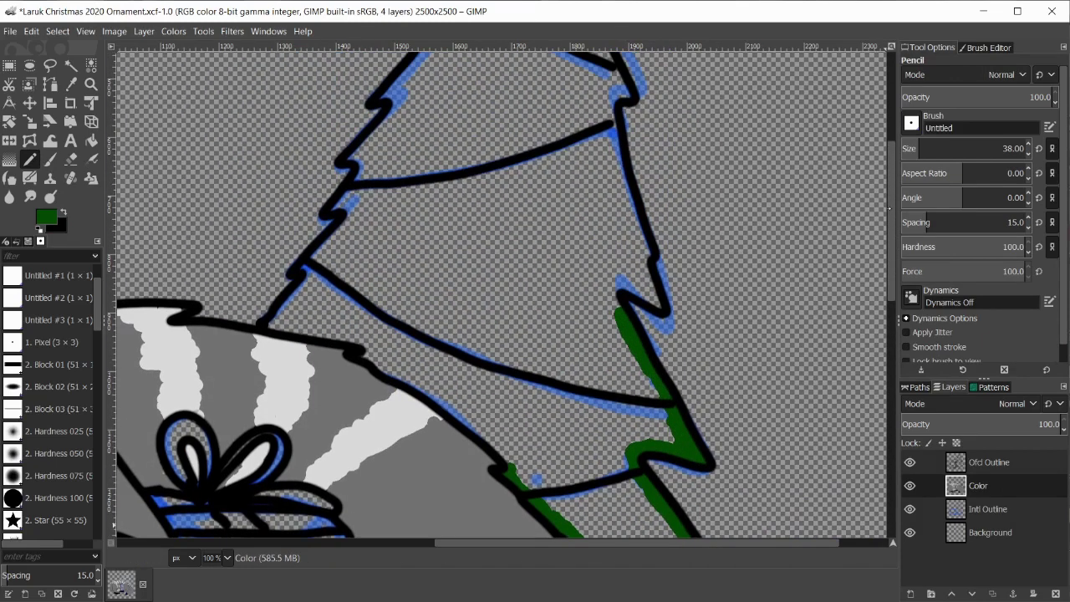
pyautogui.moveTo(510, 464)
pyautogui.mouseDown()
pyautogui.moveTo(353, 342)
pyautogui.moveTo(290, 329)
pyautogui.moveTo(288, 302)
pyautogui.moveTo(348, 222)
pyautogui.moveTo(358, 156)
pyautogui.moveTo(389, 121)
pyautogui.moveTo(414, 69)
pyautogui.mouseUp()
pyautogui.moveTo(620, 322)
pyautogui.mouseDown()
pyautogui.moveTo(613, 294)
pyautogui.moveTo(657, 297)
pyautogui.moveTo(619, 96)
pyautogui.mouseUp()
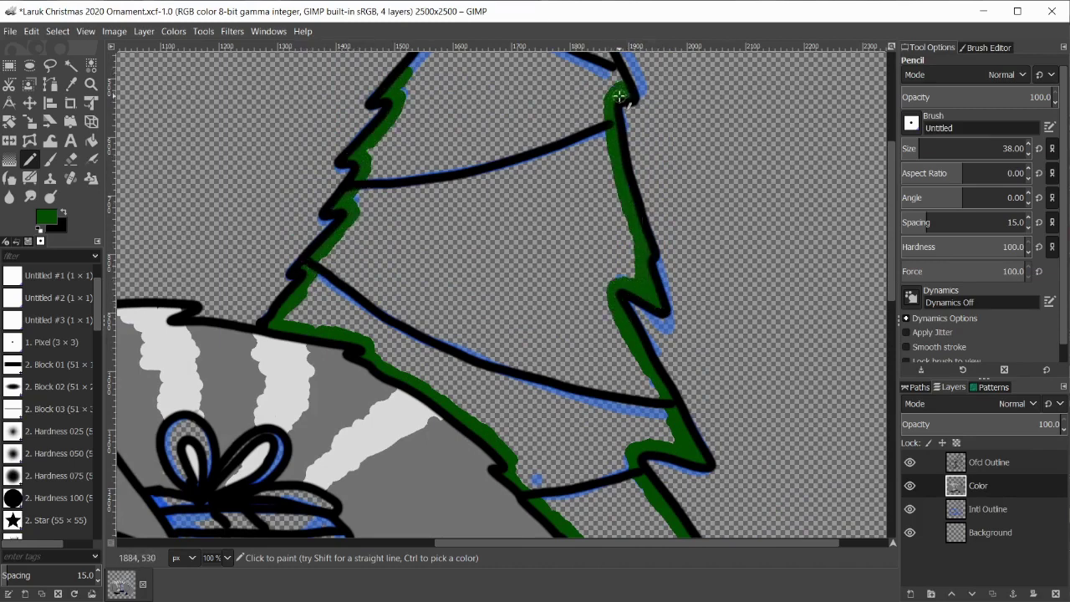
# Step: On the Ofcl Outline layer, join the garland's end to the tree's edge in black with the Paintbrush, undoing stray strokes and reducing brush size to 25
pyautogui.press('pageup')
pyautogui.press('x')
pyautogui.press('p')
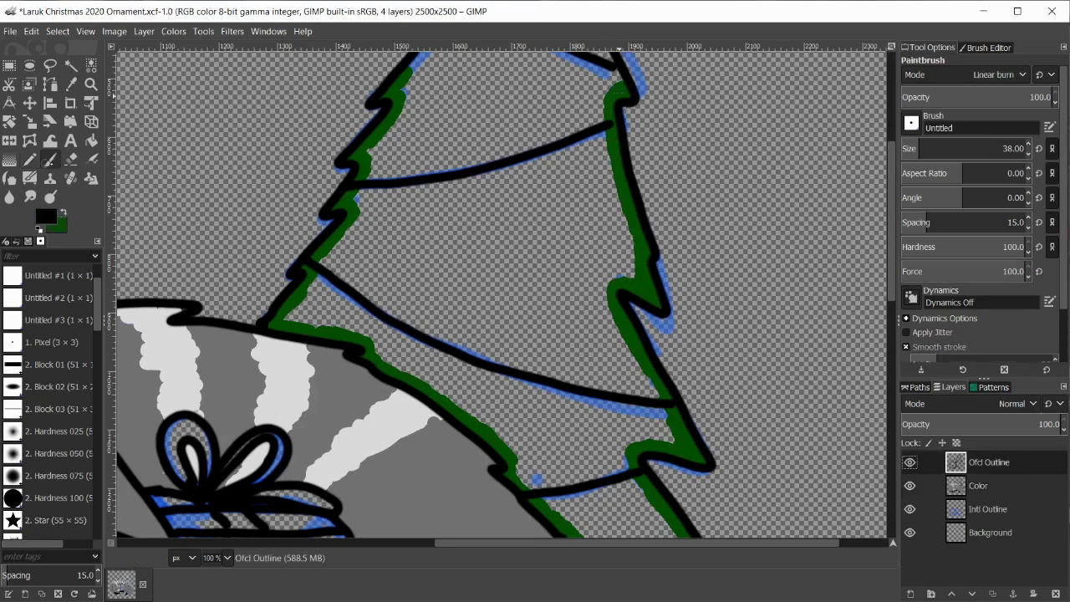
pyautogui.rightClick(621, 119)
pyautogui.press('Escape')
pyautogui.rightClick(717, 245)
pyautogui.moveTo(754, 279)
pyautogui.click(839, 202)
pyautogui.rightClick(729, 255)
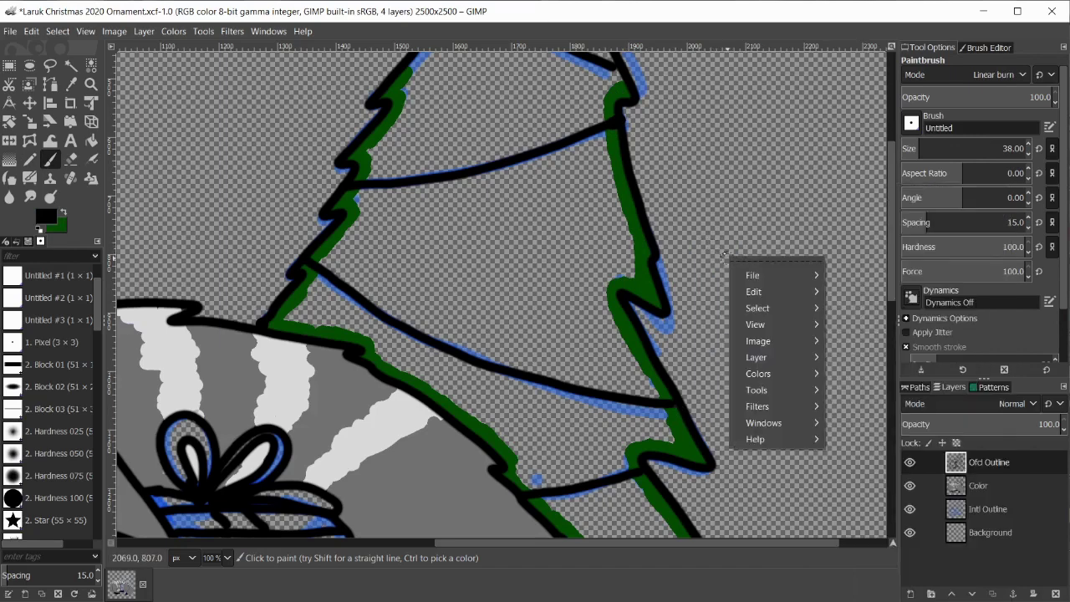
pyautogui.click(845, 202)
pyautogui.click(1028, 155)
pyautogui.click(1028, 156)
pyautogui.scroll(-1, 1004, 149)
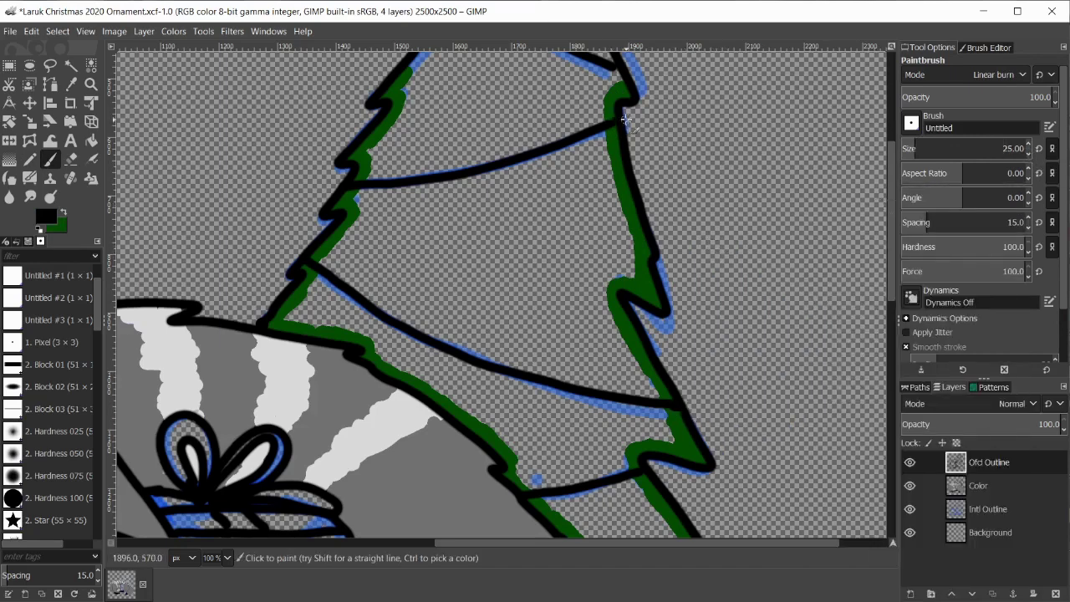
# Step: On the Color layer, trace dark green with the Pencil along the inside edges of the tree's upper tiers and tip
pyautogui.scroll(5, 626, 119)
pyautogui.press('x')
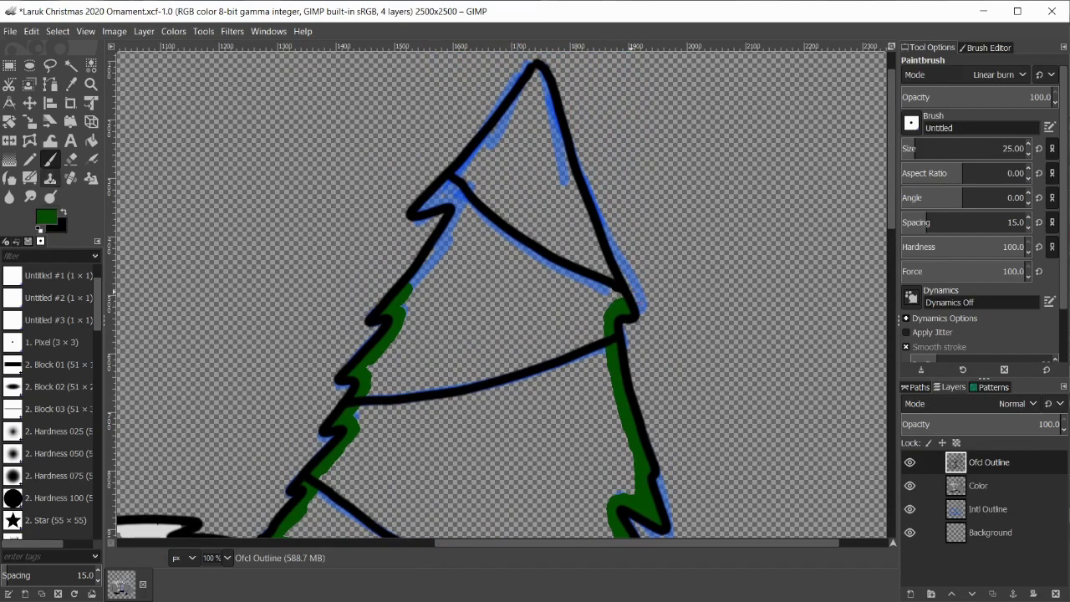
pyautogui.press('n')
pyautogui.moveTo(623, 303)
pyautogui.mouseDown()
pyautogui.moveTo(544, 94)
pyautogui.moveTo(494, 131)
pyautogui.moveTo(450, 187)
pyautogui.moveTo(440, 240)
pyautogui.moveTo(407, 292)
pyautogui.mouseUp()
pyautogui.rightClick(690, 144)
pyautogui.moveTo(718, 178)
pyautogui.press('Escape')
# Step: Bucket-fill the remaining unpainted areas inside the tree with dark green
pyautogui.scroll(-5, 882, 309)
pyautogui.hotkey('shift', 'b')
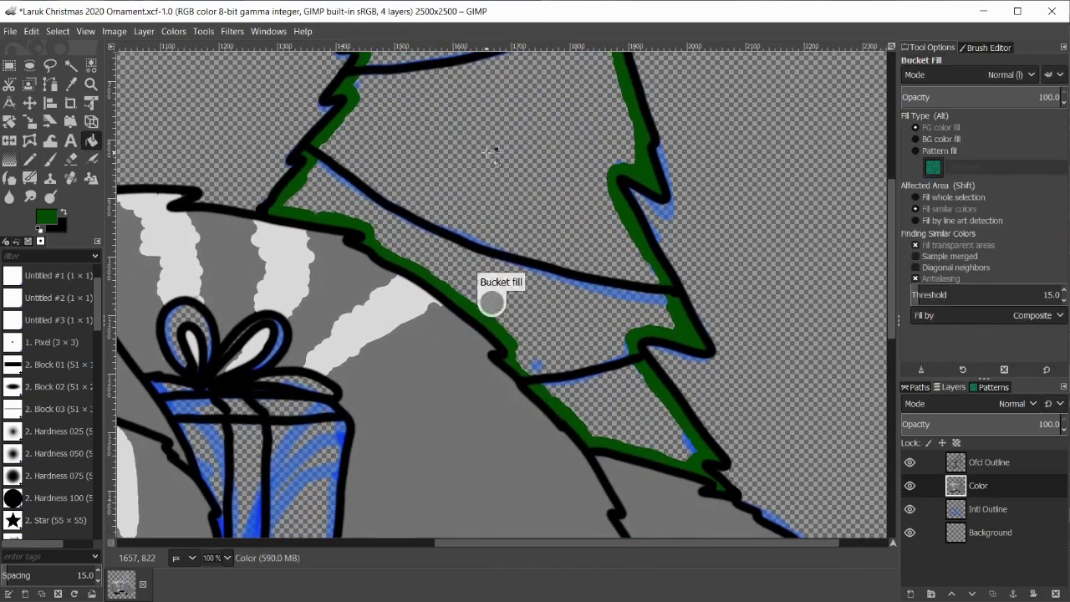
pyautogui.click(490, 298)
pyautogui.scroll(5, 490, 298)
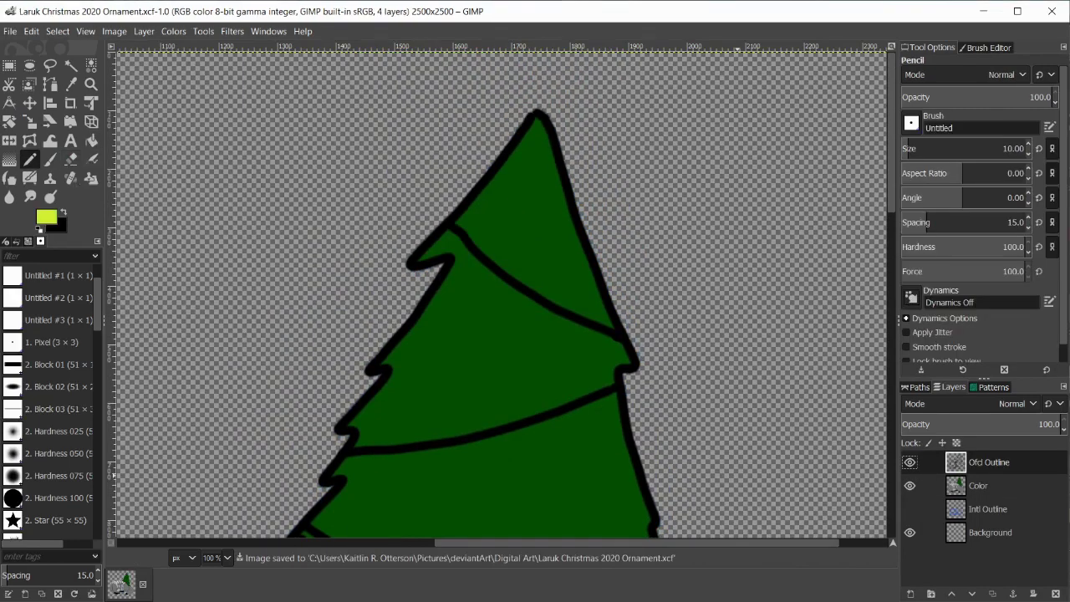
# Step: Set the foreground colour to yellow-green b7c814 for the present's ribbon
pyautogui.scroll(-5, 501, 293)
pyautogui.scroll(-2, 502, 293)
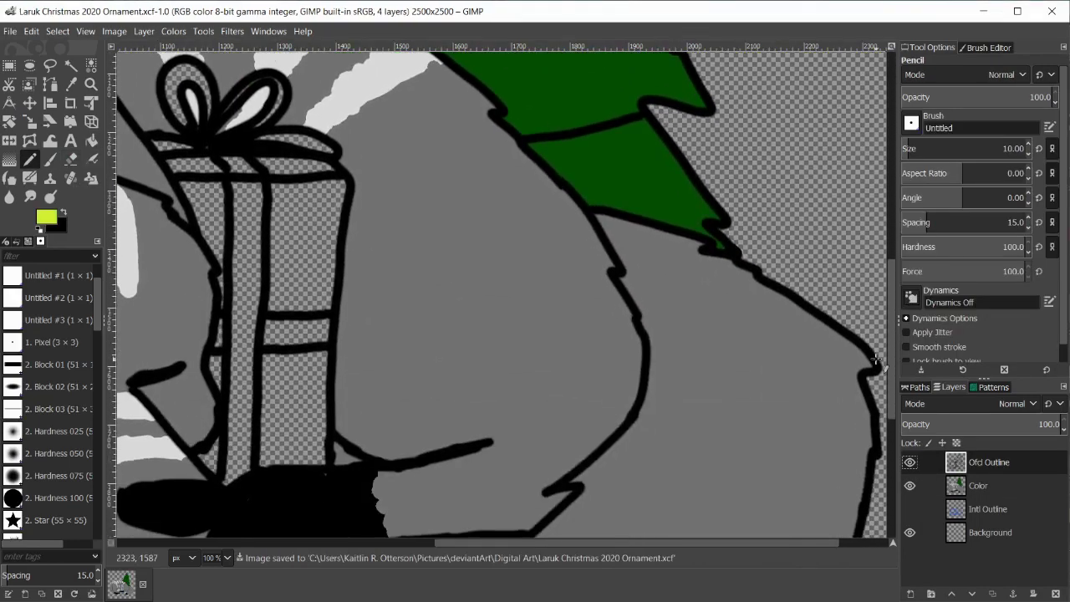
pyautogui.click(46, 216)
pyautogui.moveTo(571, 236)
pyautogui.mouseDown()
pyautogui.moveTo(572, 276)
pyautogui.moveTo(571, 236)
pyautogui.mouseUp()
pyautogui.click(658, 391)
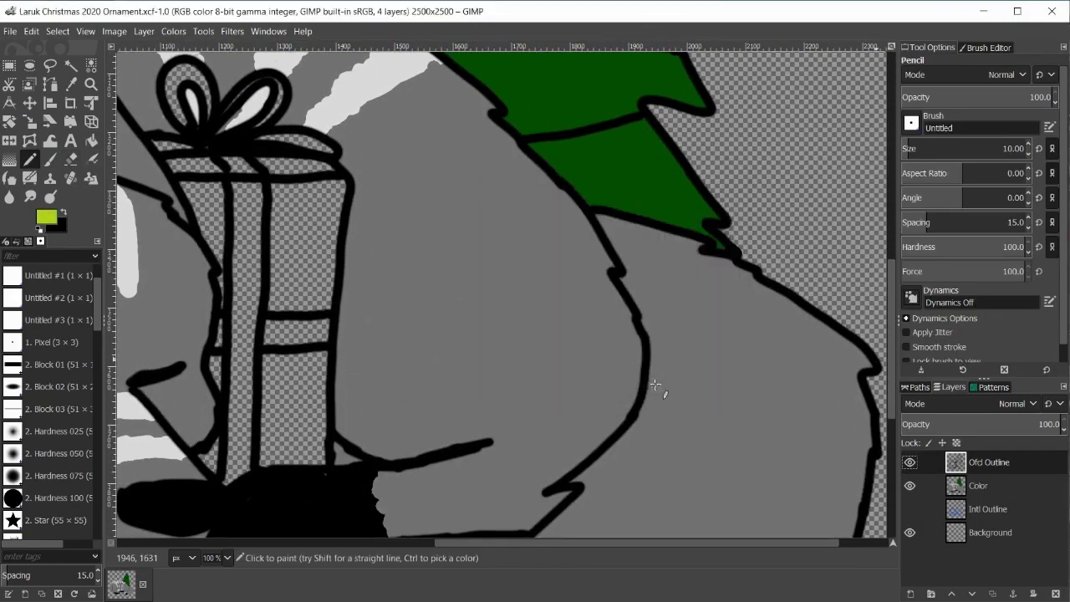
# Step: On the Color layer, paint the present's vertical ribbon, bow loops and horizontal ribbon yellow-green with the Pencil
pyautogui.click(978, 485)
pyautogui.moveTo(228, 156)
pyautogui.mouseDown()
pyautogui.moveTo(269, 165)
pyautogui.moveTo(235, 139)
pyautogui.moveTo(244, 216)
pyautogui.moveTo(251, 176)
pyautogui.moveTo(266, 237)
pyautogui.moveTo(254, 214)
pyautogui.moveTo(240, 220)
pyautogui.moveTo(245, 350)
pyautogui.moveTo(261, 328)
pyautogui.moveTo(266, 231)
pyautogui.moveTo(236, 370)
pyautogui.moveTo(243, 431)
pyautogui.moveTo(254, 414)
pyautogui.moveTo(236, 481)
pyautogui.moveTo(250, 478)
pyautogui.moveTo(251, 541)
pyautogui.moveTo(238, 552)
pyautogui.moveTo(246, 525)
pyautogui.mouseUp()
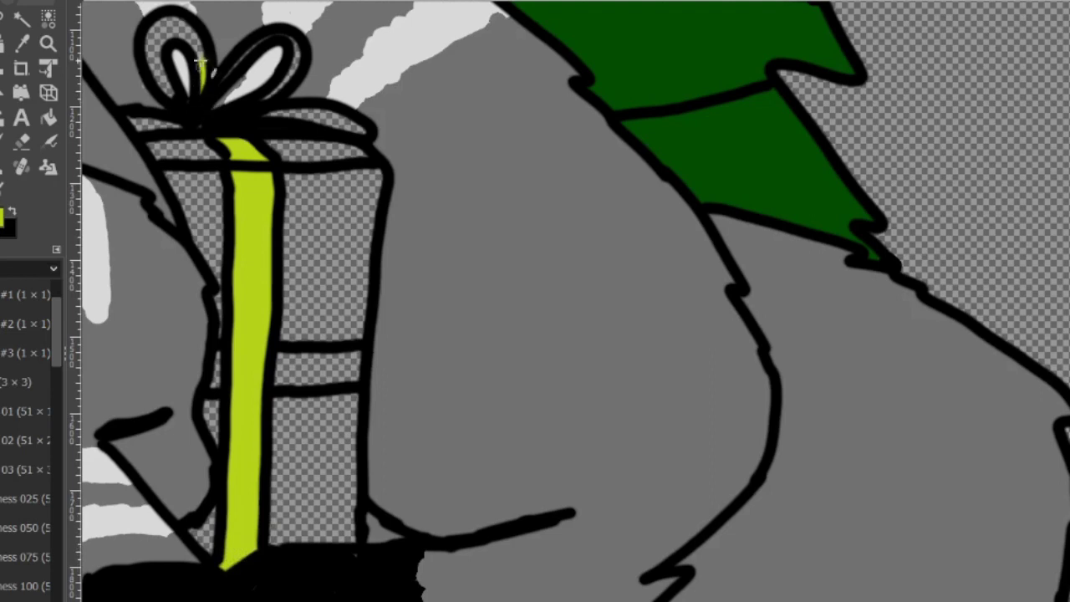
pyautogui.moveTo(171, 21)
pyautogui.mouseDown()
pyautogui.moveTo(153, 81)
pyautogui.moveTo(174, 102)
pyautogui.moveTo(170, 32)
pyautogui.moveTo(188, 50)
pyautogui.mouseUp()
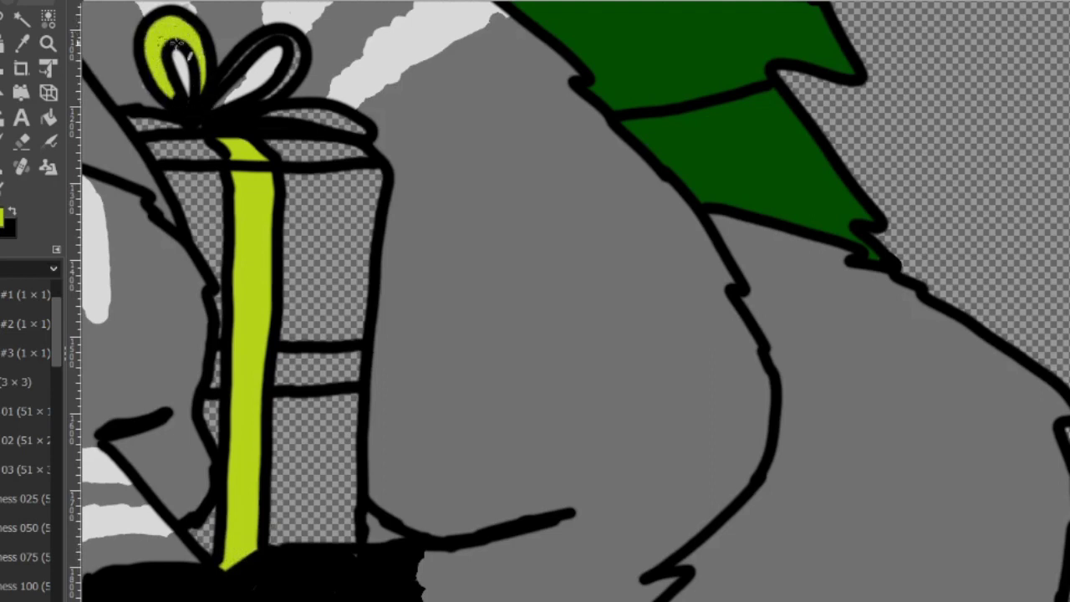
pyautogui.moveTo(289, 37)
pyautogui.mouseDown()
pyautogui.moveTo(289, 67)
pyautogui.moveTo(261, 97)
pyautogui.moveTo(287, 42)
pyautogui.moveTo(210, 83)
pyautogui.moveTo(246, 44)
pyautogui.moveTo(301, 36)
pyautogui.moveTo(299, 70)
pyautogui.moveTo(260, 102)
pyautogui.moveTo(178, 124)
pyautogui.moveTo(134, 119)
pyautogui.moveTo(339, 117)
pyautogui.moveTo(283, 119)
pyautogui.mouseUp()
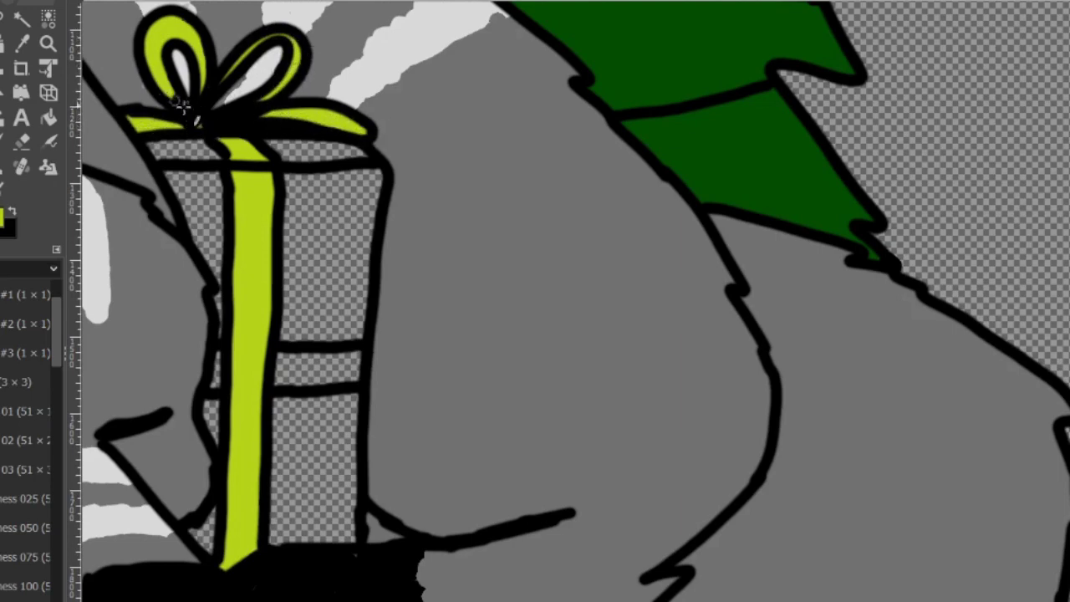
pyautogui.moveTo(216, 352)
pyautogui.mouseDown()
pyautogui.moveTo(217, 383)
pyautogui.moveTo(353, 350)
pyautogui.moveTo(343, 384)
pyautogui.moveTo(292, 370)
pyautogui.mouseUp()
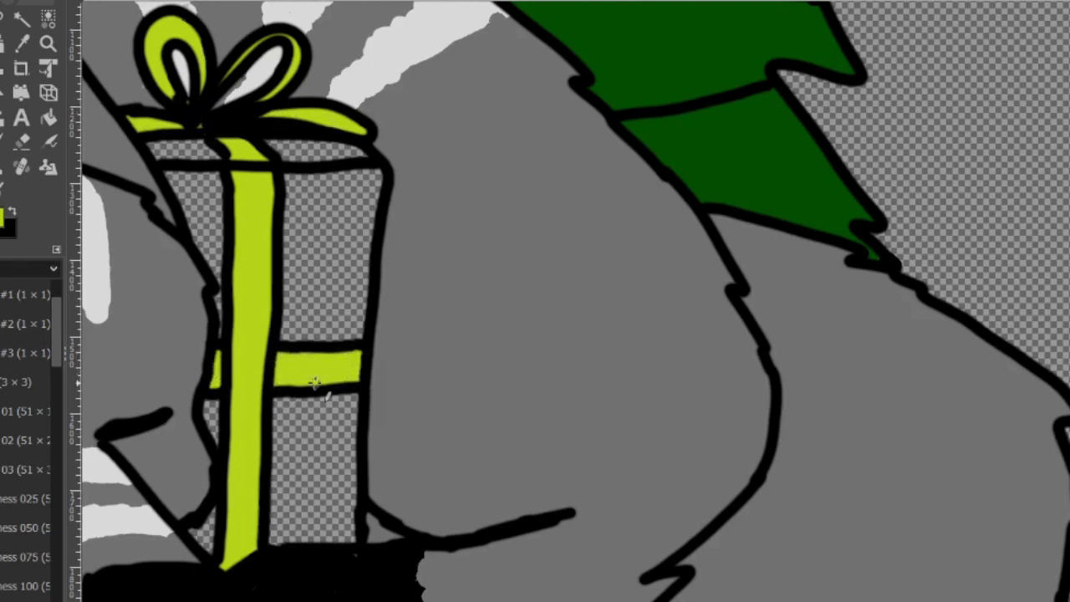
# Step: Set the foreground colour to light blue and bucket-fill the present's lid and box sections
pyautogui.click(3, 219)
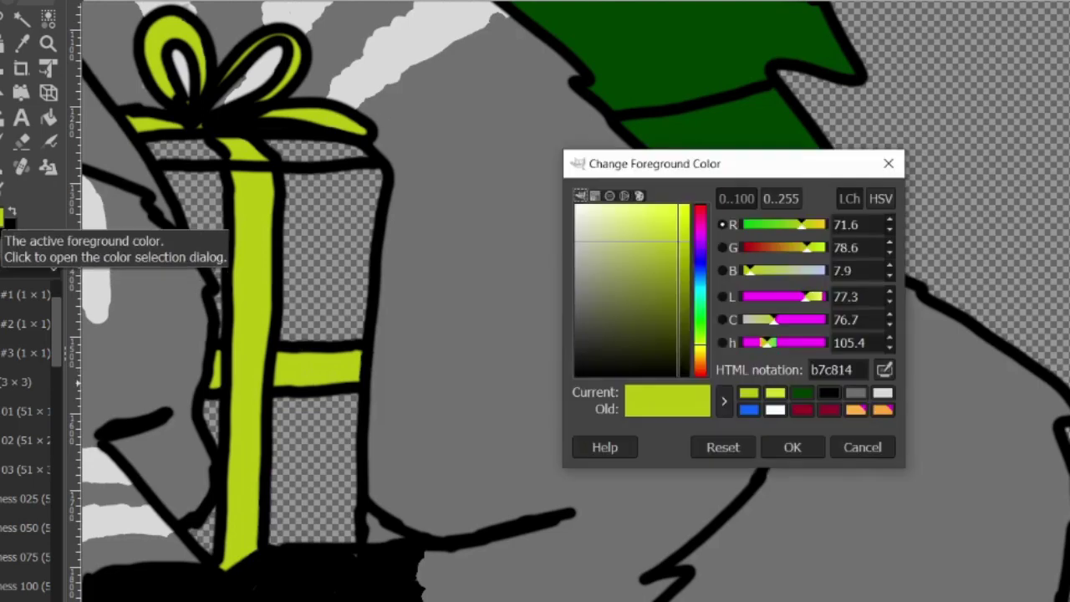
pyautogui.click(700, 276)
pyautogui.click(642, 215)
pyautogui.click(641, 219)
pyautogui.click(792, 448)
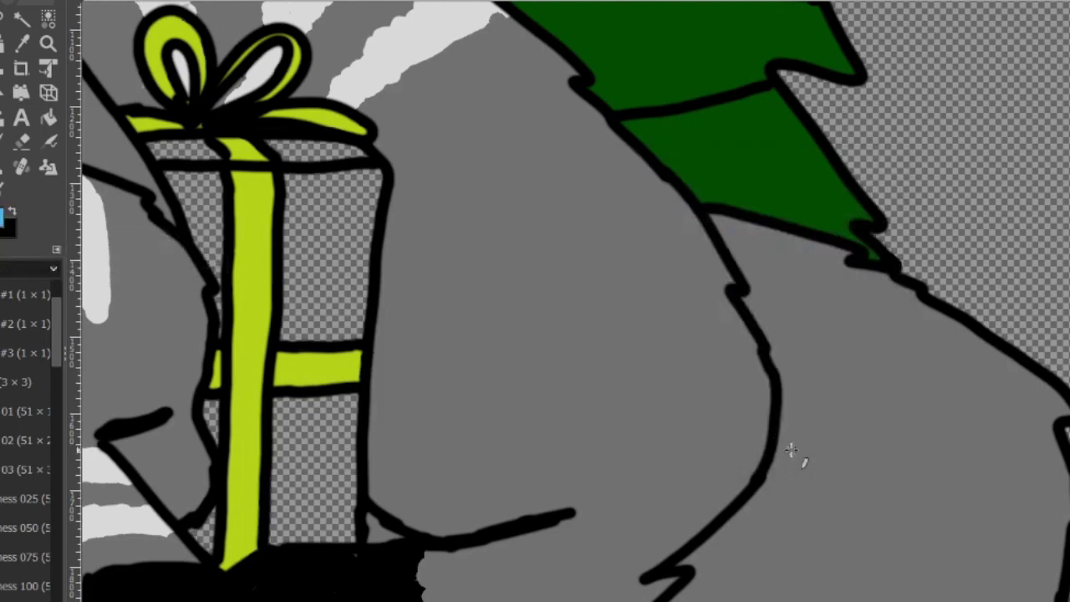
pyautogui.click(47, 118)
pyautogui.click(205, 201)
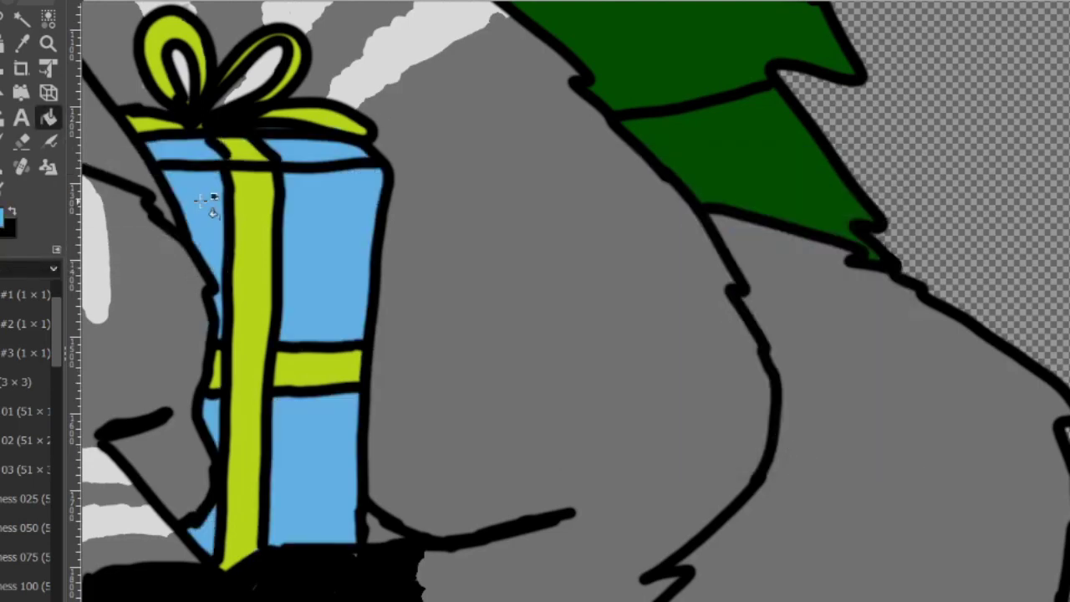
# Step: Sample the ribbon and fur colours, touch up the present's edges with the Pencil, and undo the last stroke
pyautogui.keyDown('ctrl'); pyautogui.click(244, 136); pyautogui.keyUp('ctrl')
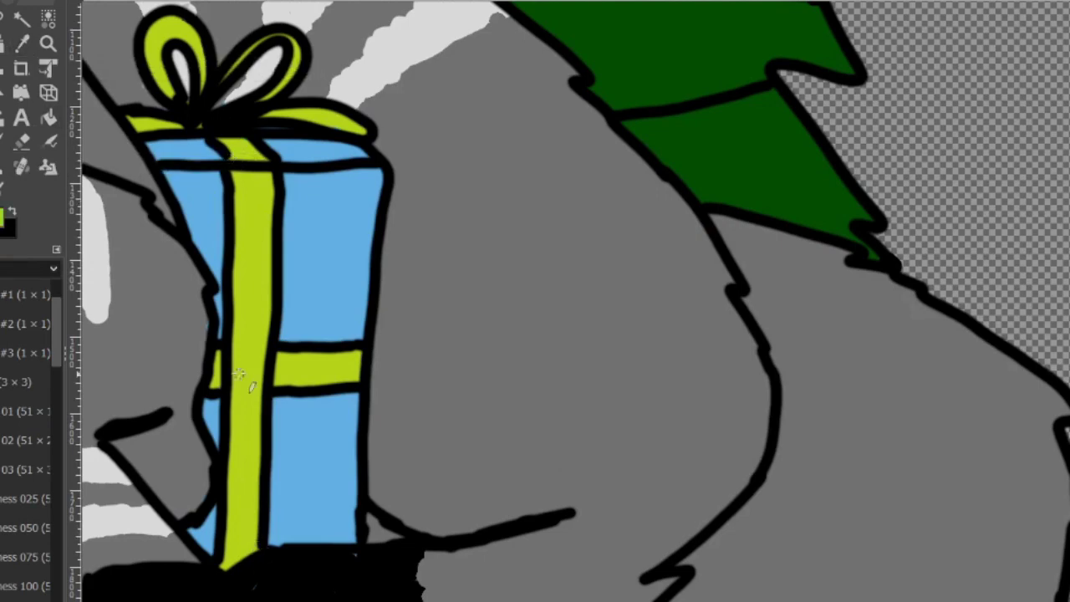
pyautogui.click(22, 43)
pyautogui.click(157, 294)
pyautogui.click(2, 141)
pyautogui.click(22, 43)
pyautogui.click(328, 115)
pyautogui.click(1, 142)
pyautogui.click(4, 142)
pyautogui.moveTo(358, 348); pyautogui.dragTo(358, 384)
pyautogui.rightClick(553, 244)
pyautogui.moveTo(589, 293)
pyautogui.click(772, 196)
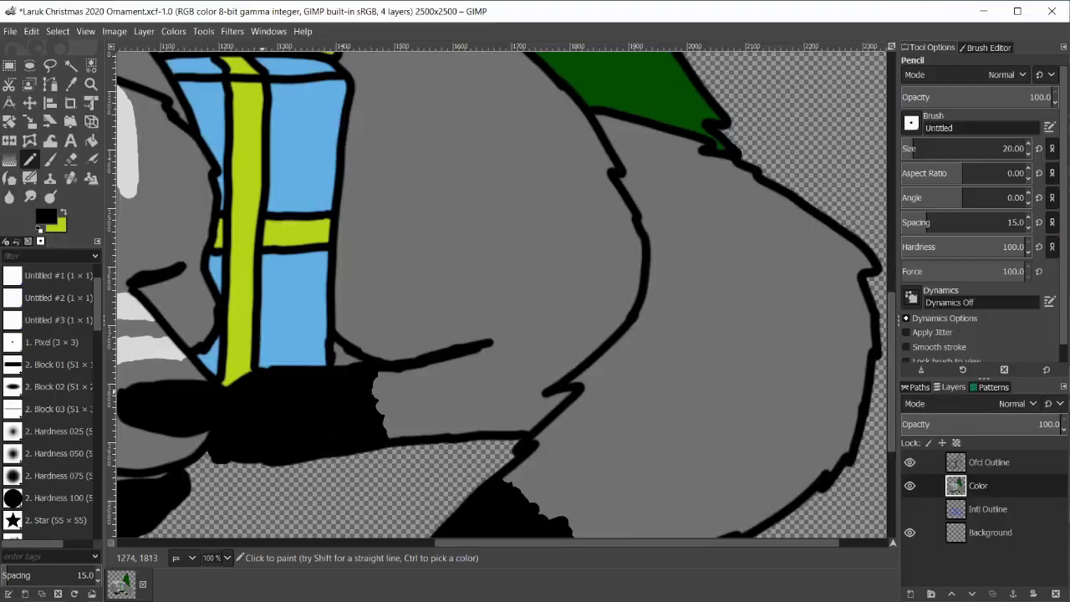
# Step: On the Ofcl Outline layer, draw the animal's inner ear line in black with the Paintbrush, undo it, and redraw it at hardness 70
pyautogui.moveTo(793, 545); pyautogui.dragTo(535, 554)
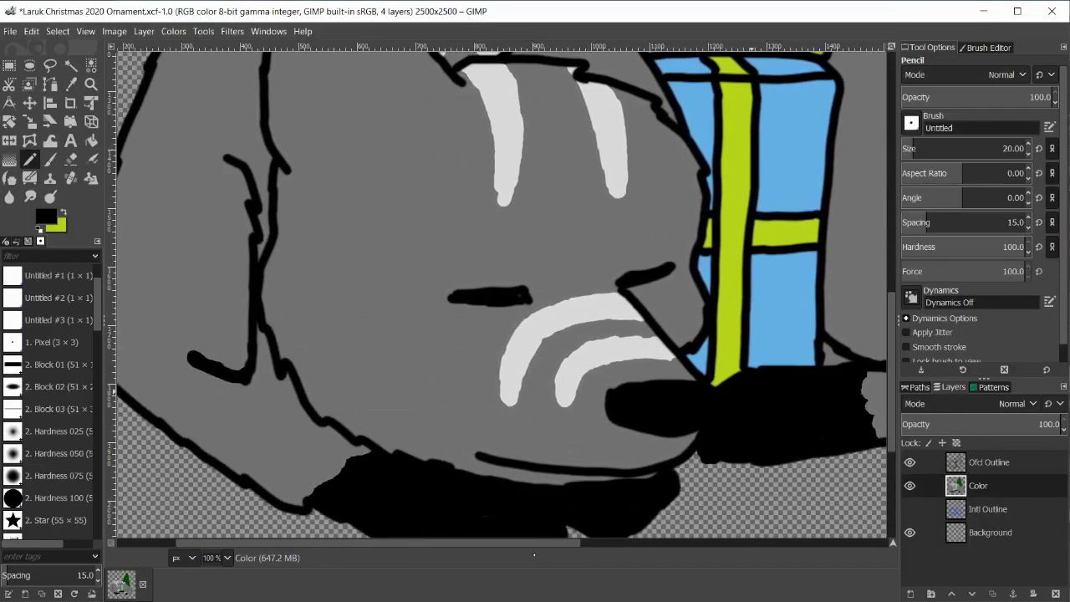
pyautogui.moveTo(891, 344); pyautogui.dragTo(890, 275)
pyautogui.click(51, 160)
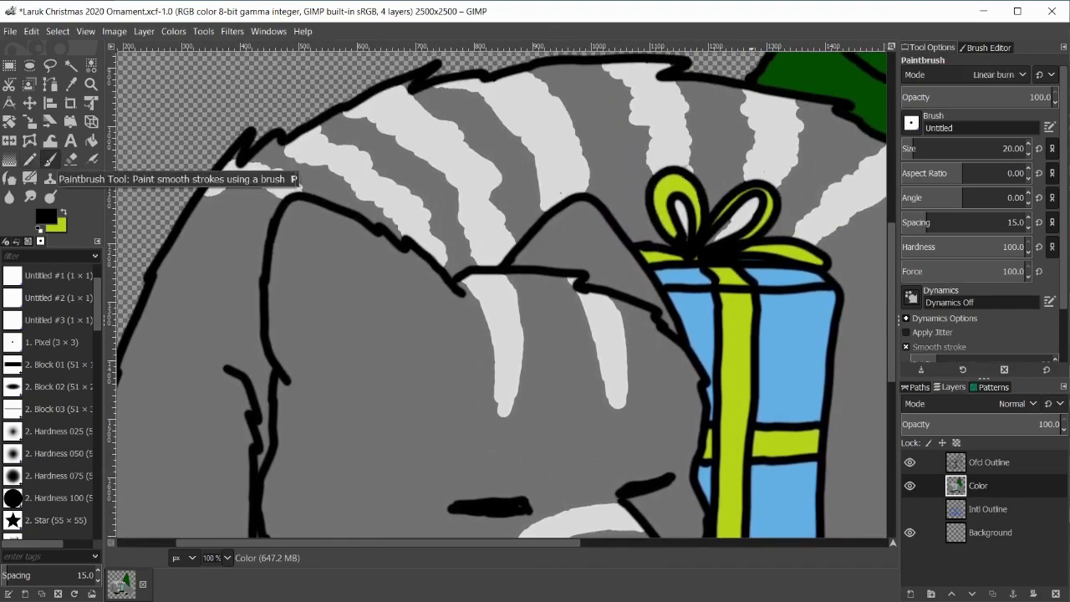
pyautogui.click(1018, 463)
pyautogui.moveTo(296, 213)
pyautogui.mouseDown()
pyautogui.moveTo(314, 257)
pyautogui.moveTo(343, 289)
pyautogui.moveTo(416, 303)
pyautogui.mouseUp()
pyautogui.rightClick(508, 283)
pyautogui.moveTo(545, 310)
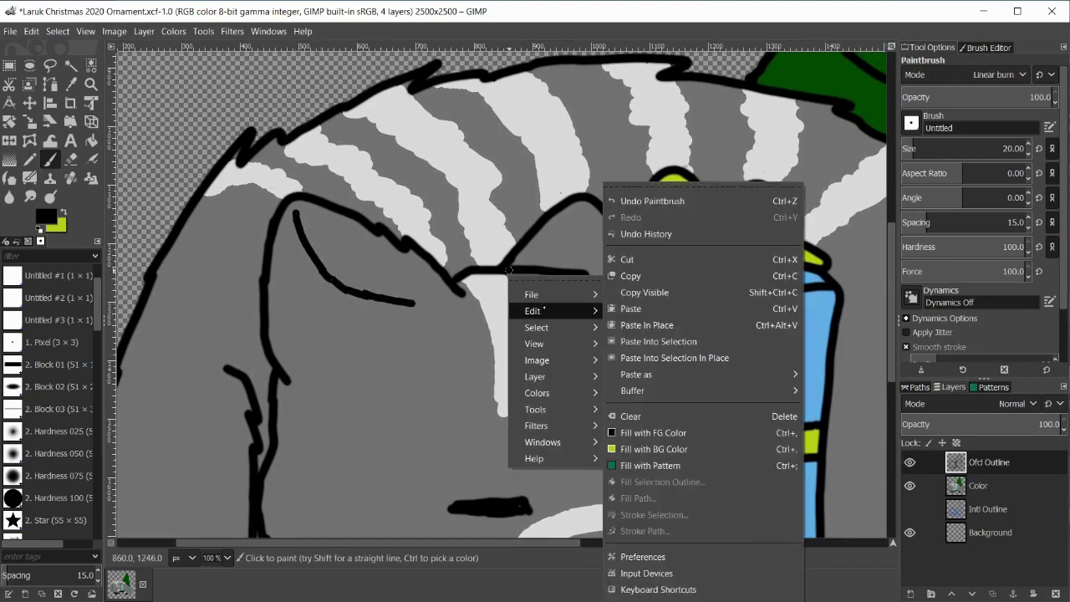
pyautogui.click(640, 201)
pyautogui.click(987, 244)
pyautogui.moveTo(300, 219)
pyautogui.mouseDown()
pyautogui.moveTo(318, 273)
pyautogui.moveTo(425, 306)
pyautogui.mouseUp()
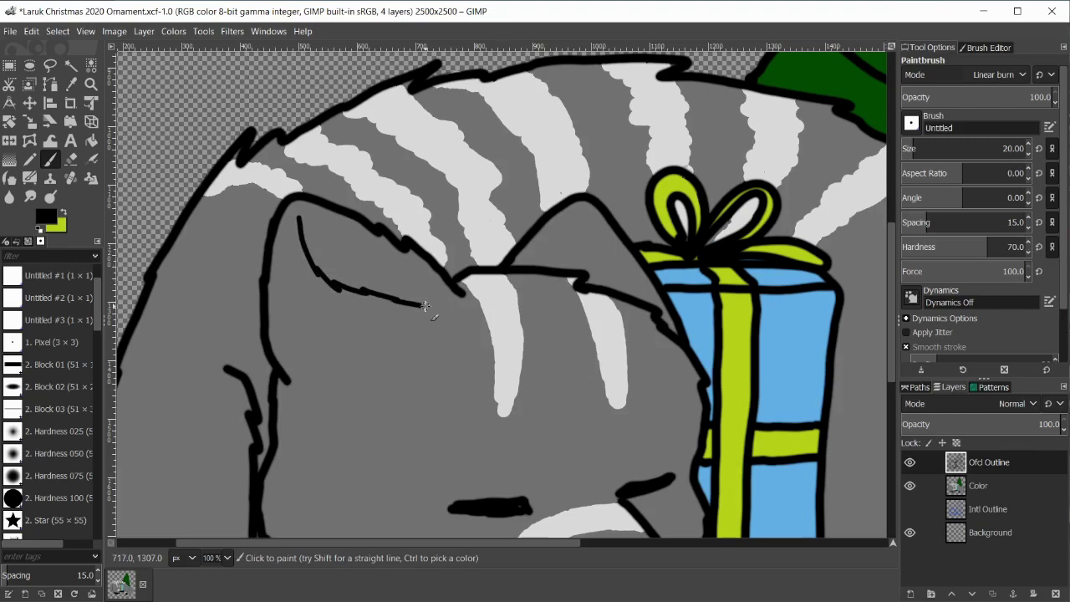
# Step: Make the Color layer active and set the foreground colour to red for the tree lights
pyautogui.moveTo(893, 316); pyautogui.dragTo(893, 227)
pyautogui.moveTo(518, 544); pyautogui.dragTo(772, 544)
pyautogui.moveTo(894, 236); pyautogui.dragTo(896, 163)
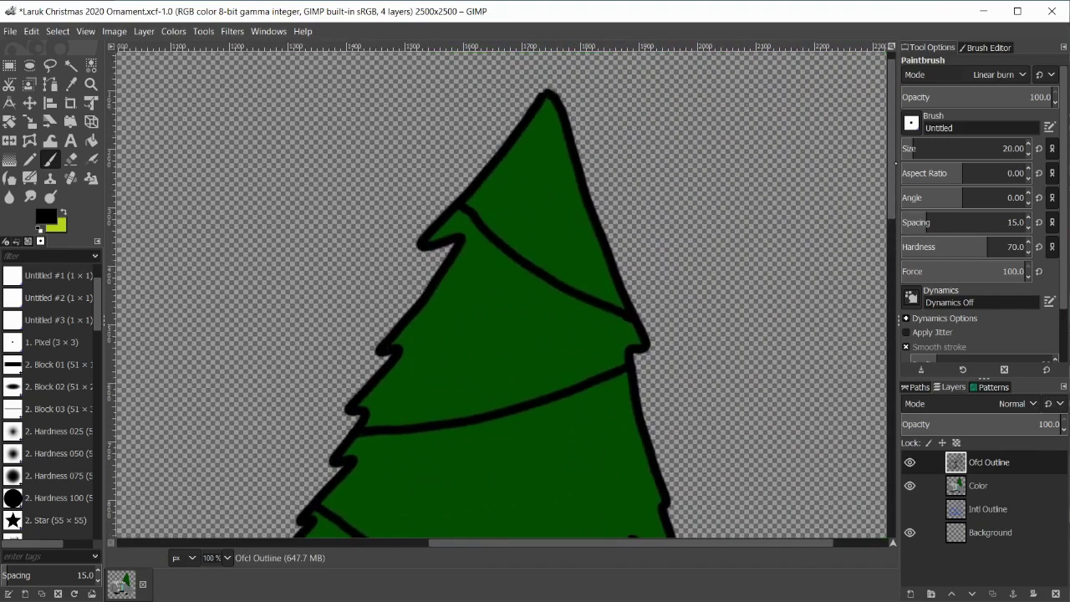
pyautogui.click(979, 486)
pyautogui.click(46, 217)
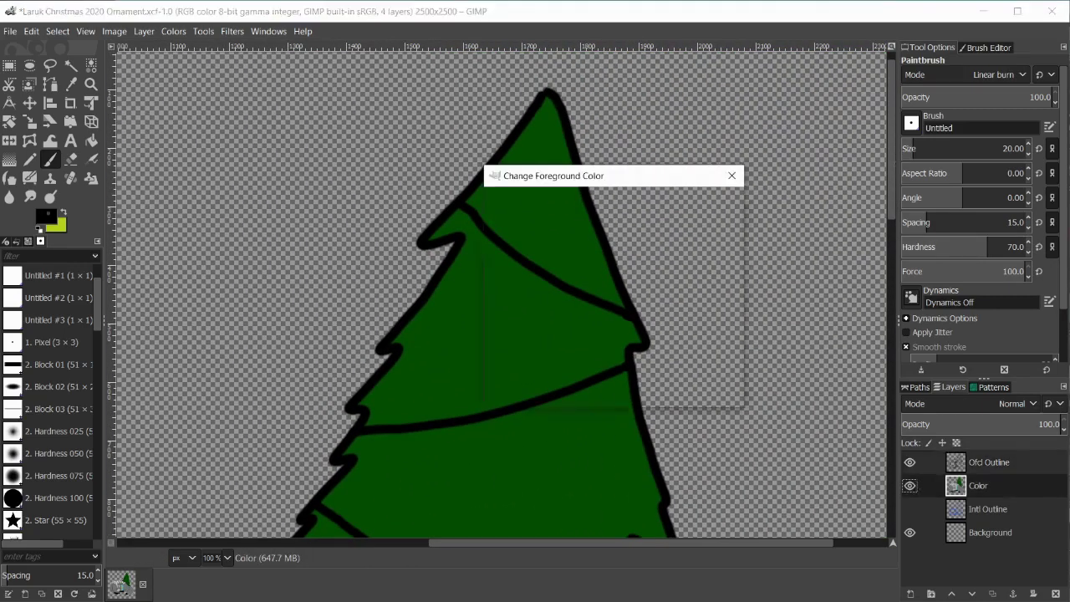
pyautogui.click(579, 208)
pyautogui.moveTo(579, 208); pyautogui.dragTo(571, 215)
pyautogui.click(659, 392)
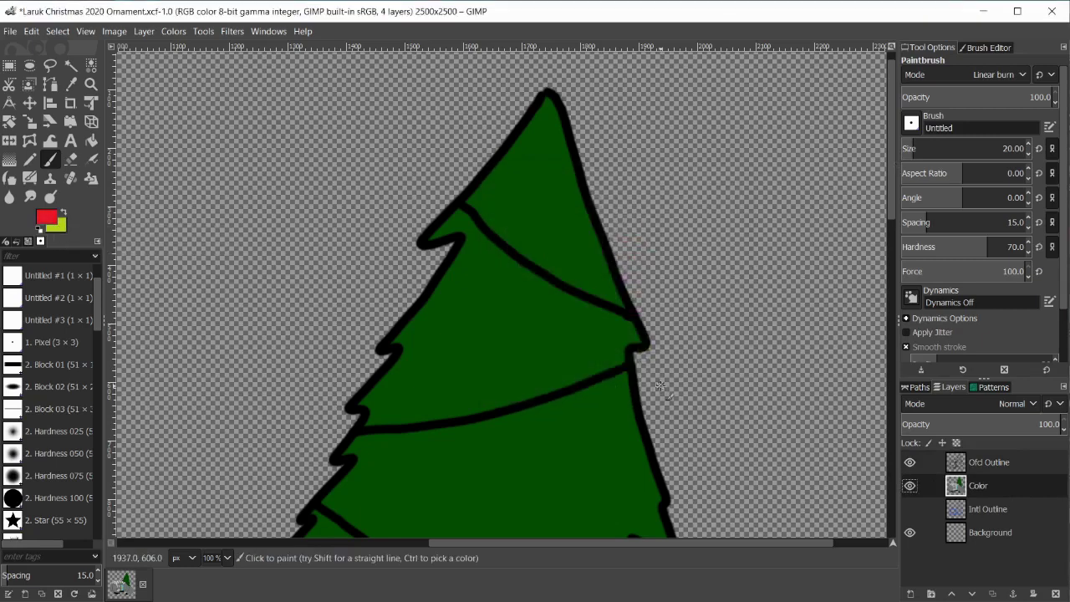
# Step: Paint seven red light bulbs with the Pencil, hanging below the garland lines from the tree's upper tier down to its lowest
pyautogui.press('n')
pyautogui.moveTo(481, 243); pyautogui.dragTo(473, 266)
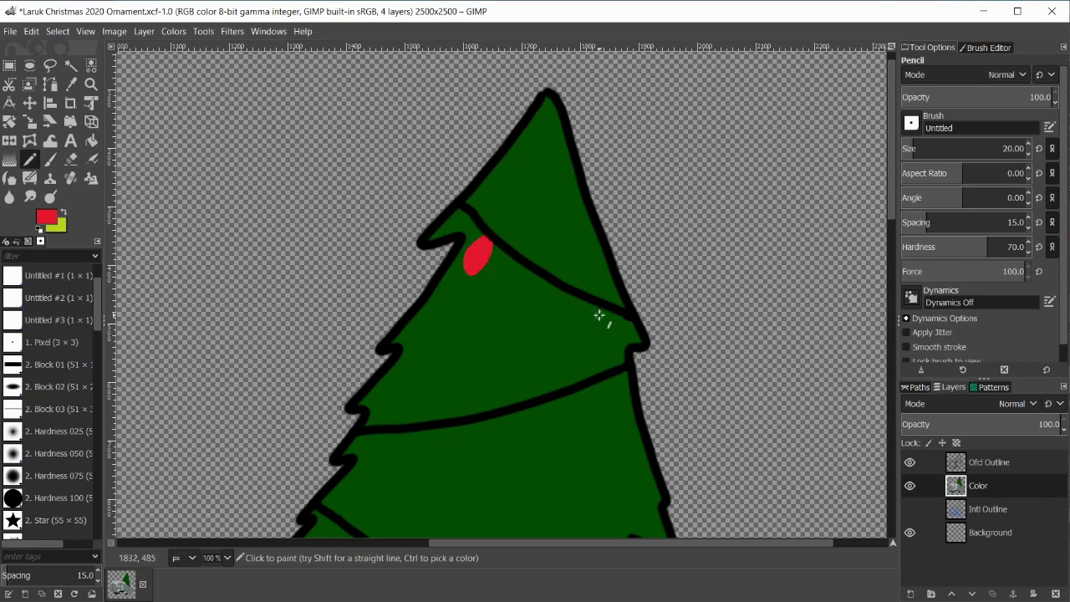
pyautogui.moveTo(598, 315); pyautogui.dragTo(605, 319)
pyautogui.moveTo(413, 436); pyautogui.dragTo(413, 465)
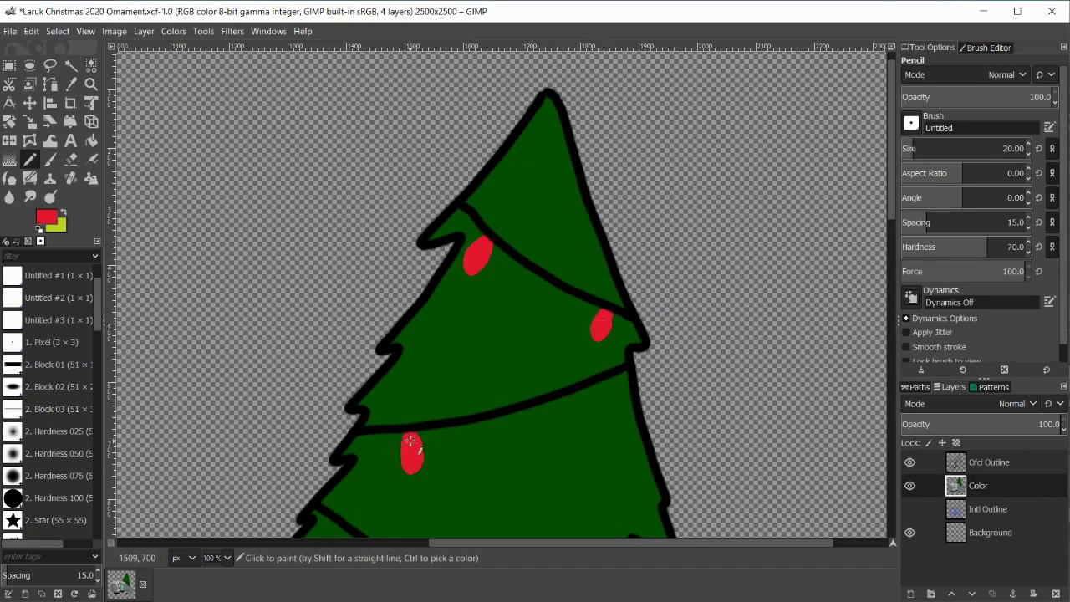
pyautogui.moveTo(548, 405); pyautogui.dragTo(552, 431)
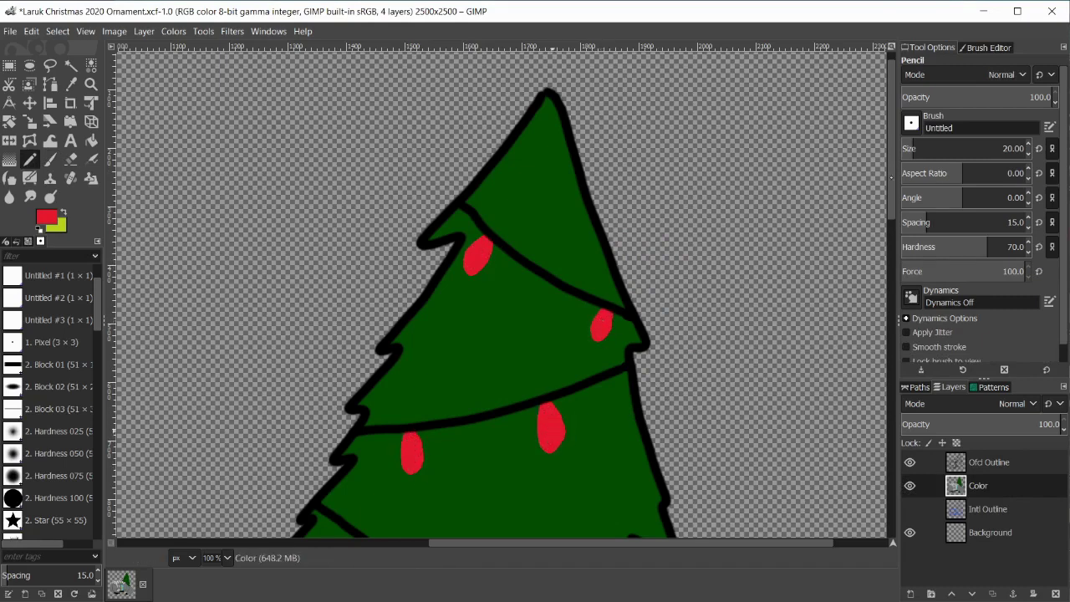
pyautogui.scroll(-5, 502, 393)
pyautogui.moveTo(453, 342); pyautogui.dragTo(452, 345)
pyautogui.moveTo(568, 382); pyautogui.dragTo(578, 406)
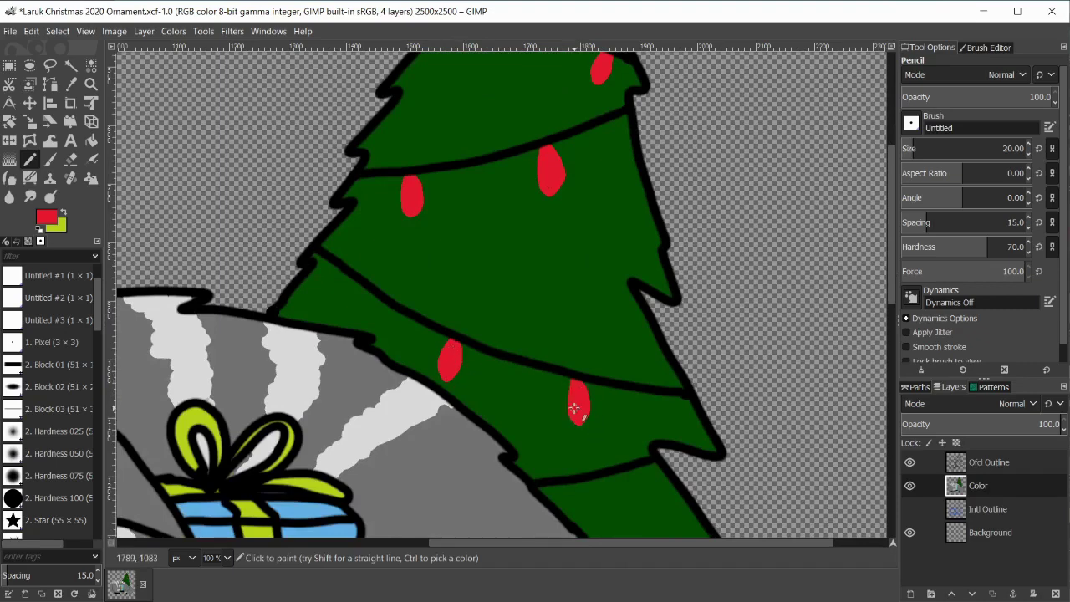
pyautogui.scroll(-3, 882, 335)
pyautogui.moveTo(625, 307); pyautogui.dragTo(629, 336)
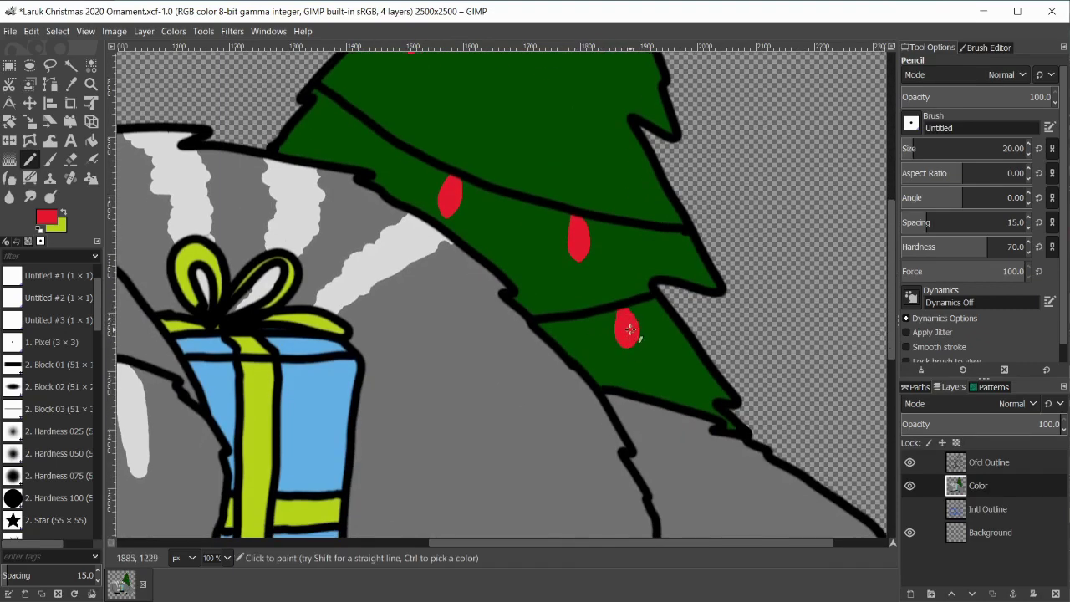
# Step: Set the foreground colour to light yellow eef55f
pyautogui.click(46, 218)
pyautogui.click(558, 216)
pyautogui.moveTo(559, 217); pyautogui.dragTo(545, 210)
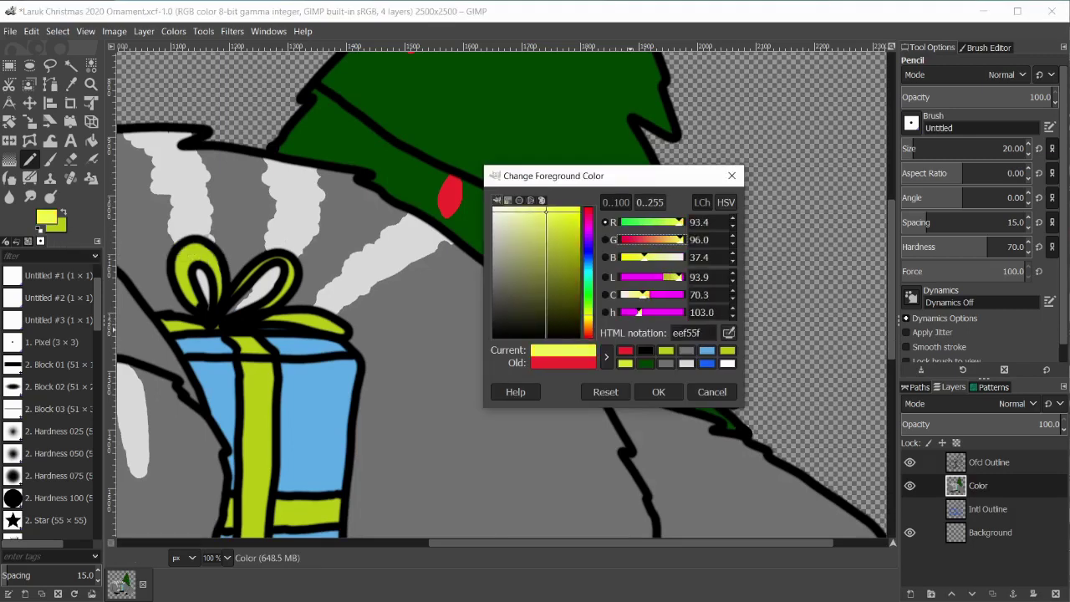
pyautogui.click(658, 392)
# Step: Paint four light yellow bulbs with the Pencil: two on the lower garland and one each on the middle and upper garlands
pyautogui.moveTo(666, 233); pyautogui.dragTo(671, 259)
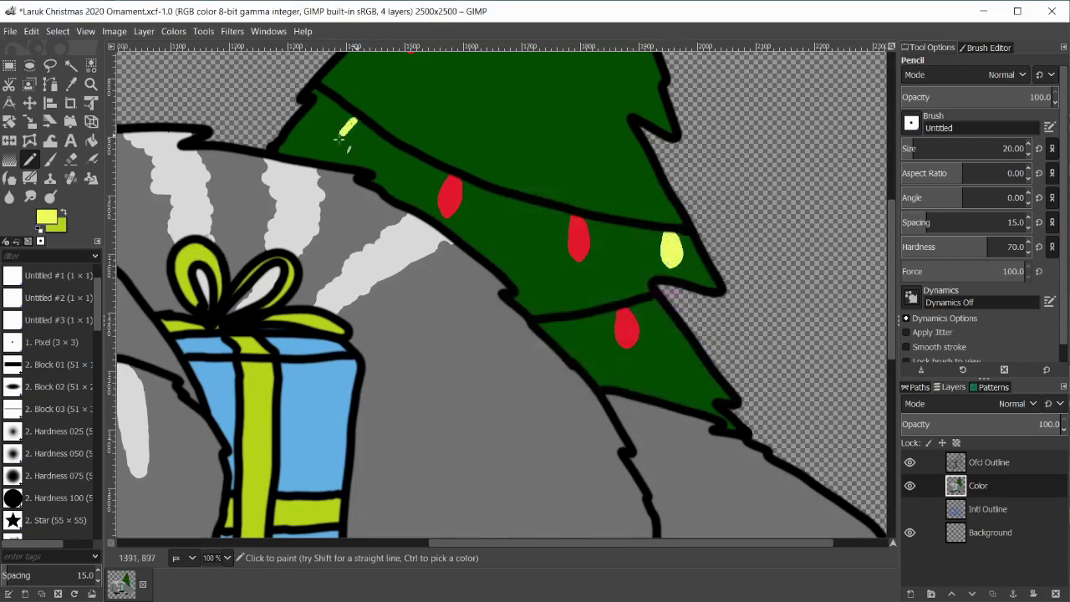
pyautogui.moveTo(340, 139); pyautogui.dragTo(350, 149)
pyautogui.scroll(5, 451, 259)
pyautogui.moveTo(451, 251); pyautogui.dragTo(453, 255)
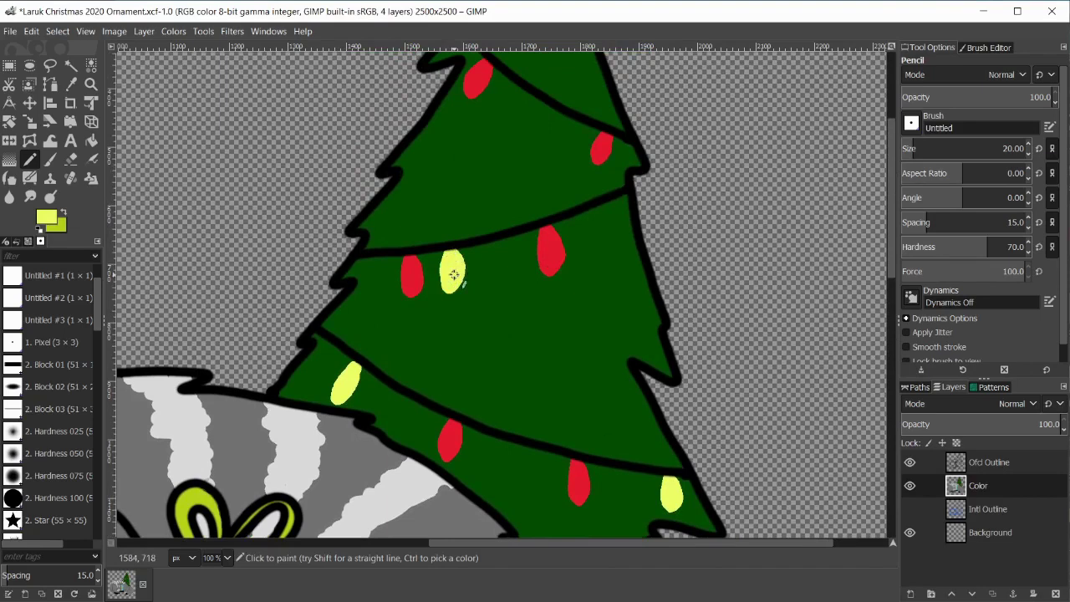
pyautogui.moveTo(539, 102); pyautogui.dragTo(522, 125)
pyautogui.scroll(2, 523, 126)
pyautogui.scroll(-2, 522, 126)
# Step: Set the foreground colour to bright green and paint five bulbs with the Pencil: three on the lower garland, one each on the middle and upper
pyautogui.click(46, 217)
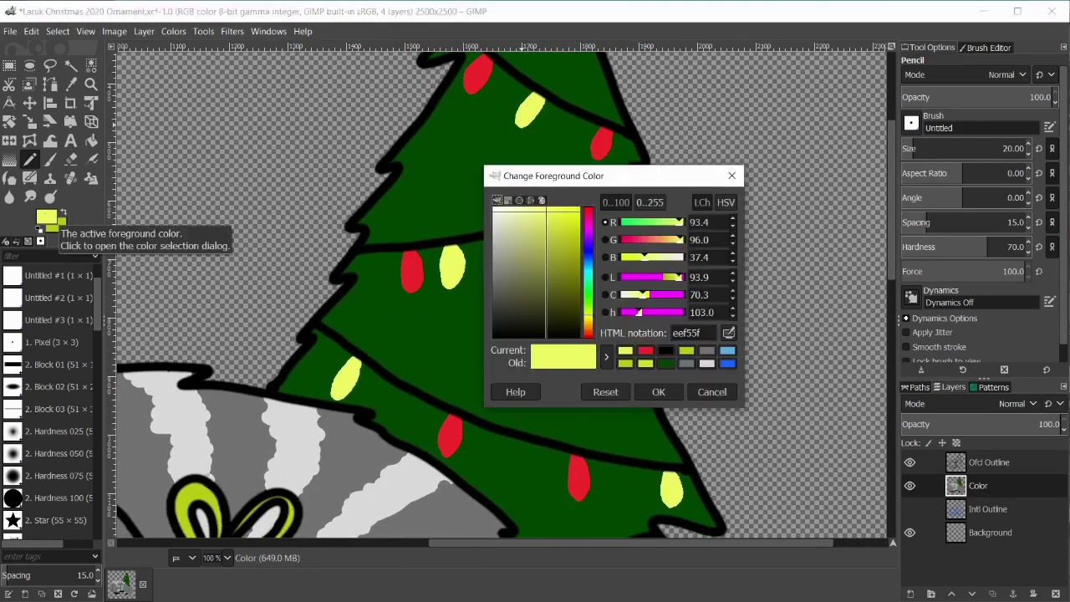
pyautogui.click(588, 292)
pyautogui.click(659, 391)
pyautogui.moveTo(587, 209); pyautogui.dragTo(595, 245)
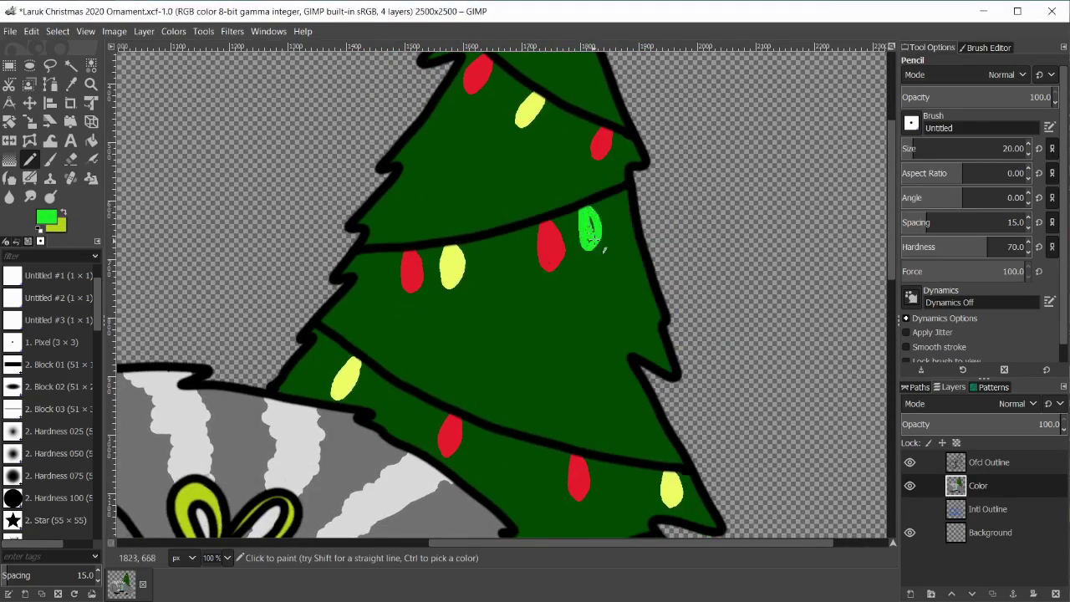
pyautogui.moveTo(568, 115); pyautogui.dragTo(563, 139)
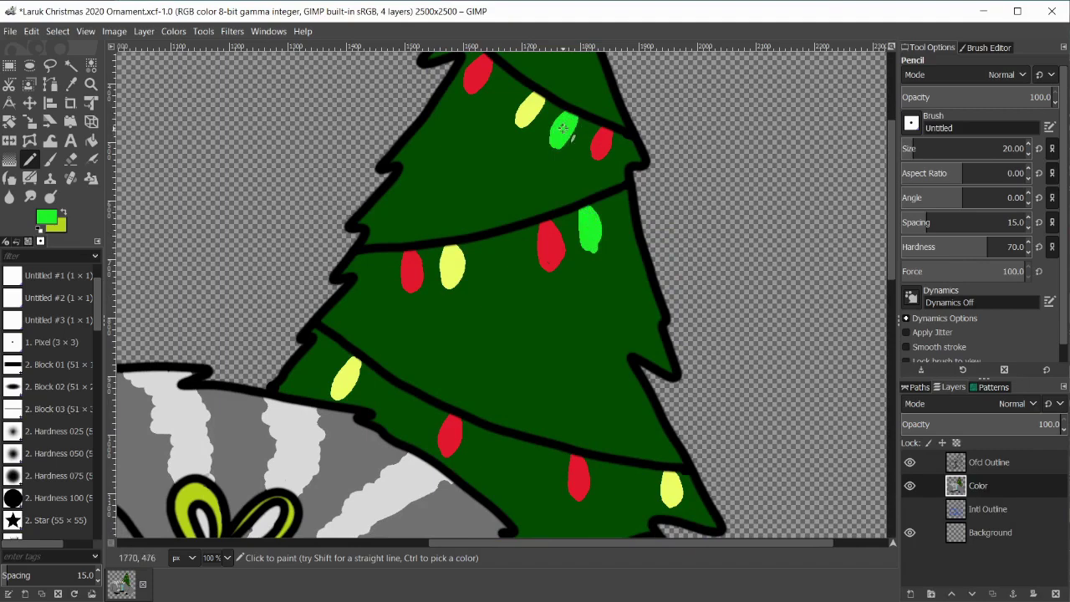
pyautogui.moveTo(308, 378); pyautogui.dragTo(322, 343)
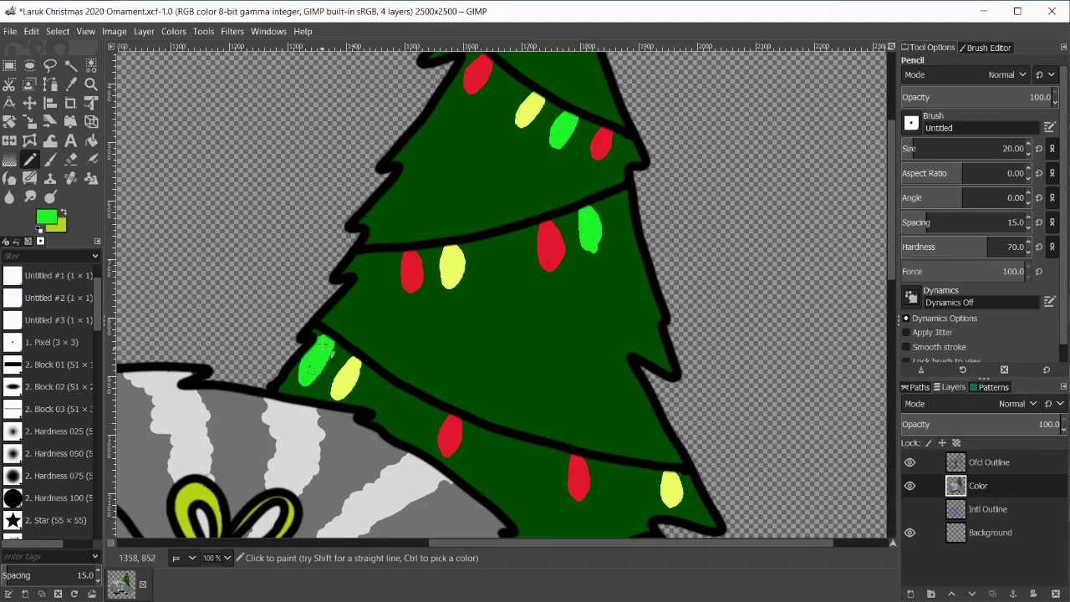
pyautogui.moveTo(476, 430); pyautogui.dragTo(479, 465)
pyautogui.moveTo(627, 471); pyautogui.dragTo(632, 504)
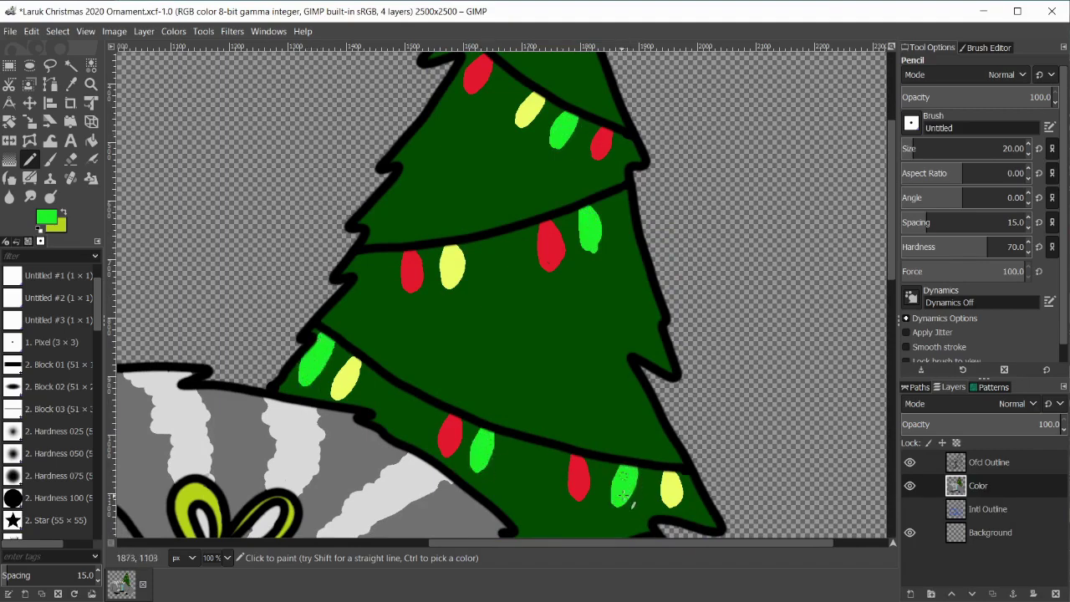
# Step: Set the foreground colour to blue and paint four bulbs: one on the tree's lowest tier, one on the lower garland, two on the middle garland
pyautogui.scroll(-3, 633, 502)
pyautogui.click(46, 217)
pyautogui.moveTo(642, 258)
pyautogui.mouseDown()
pyautogui.moveTo(678, 258)
pyautogui.moveTo(646, 241)
pyautogui.mouseUp()
pyautogui.click(656, 393)
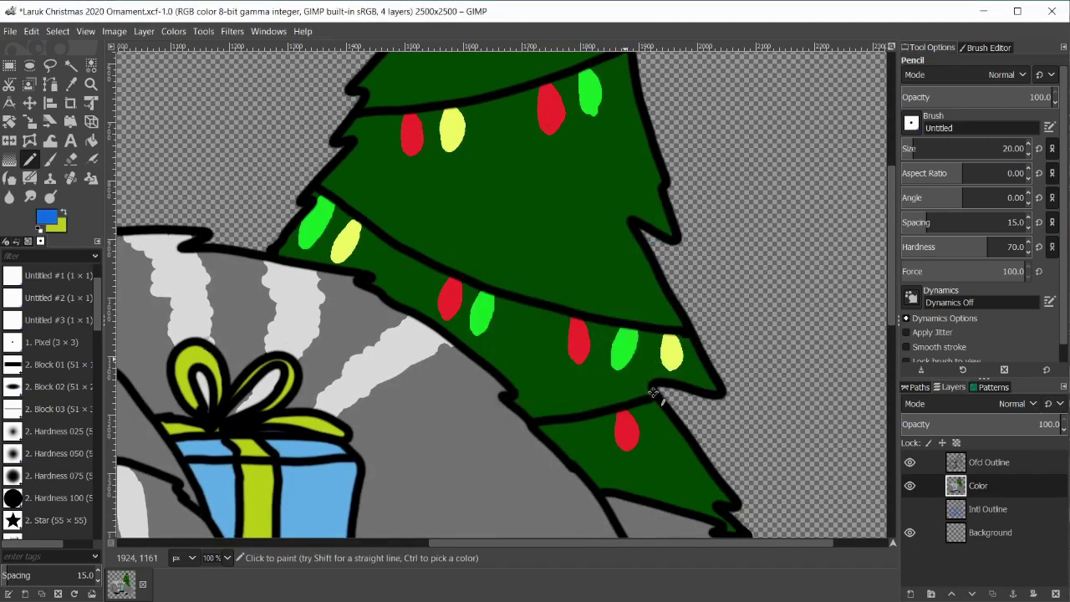
pyautogui.moveTo(587, 423); pyautogui.dragTo(589, 428)
pyautogui.moveTo(388, 249); pyautogui.dragTo(382, 254)
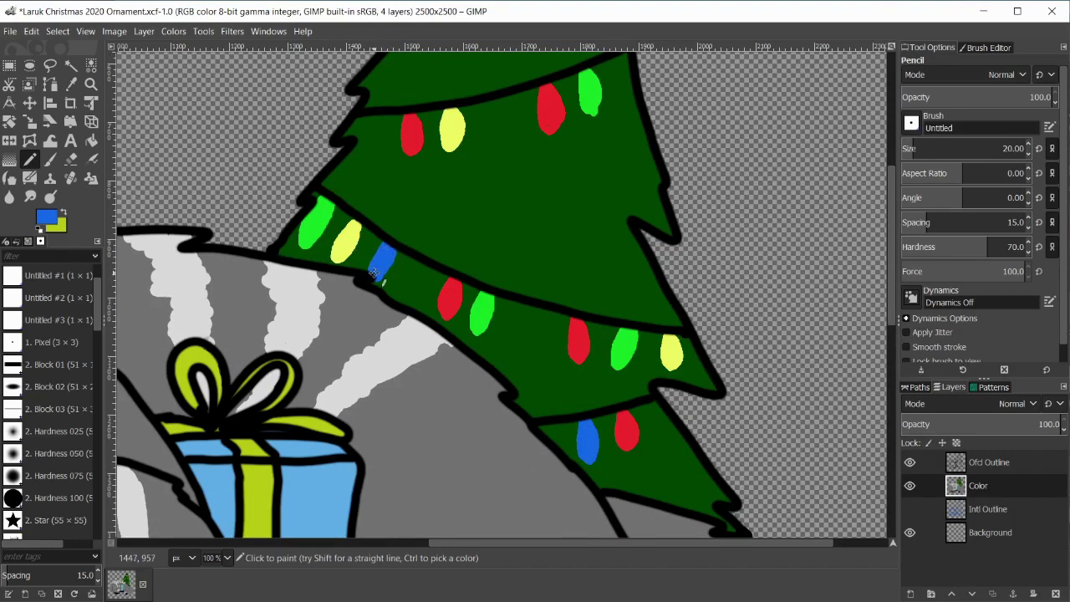
pyautogui.scroll(5, 881, 171)
pyautogui.moveTo(374, 360); pyautogui.dragTo(378, 357)
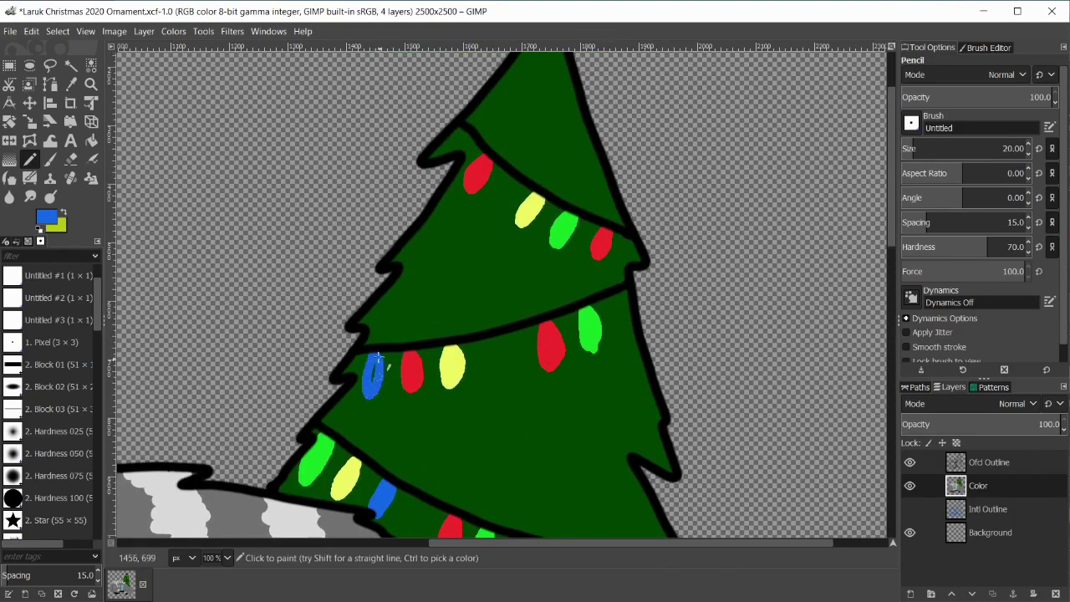
pyautogui.moveTo(615, 303); pyautogui.dragTo(619, 325)
# Step: Set the foreground colour to purple b13df5 and paint one bulb each on the middle and lower garlands
pyautogui.keyDown('ctrl'); pyautogui.click(591, 344); pyautogui.keyUp('ctrl')
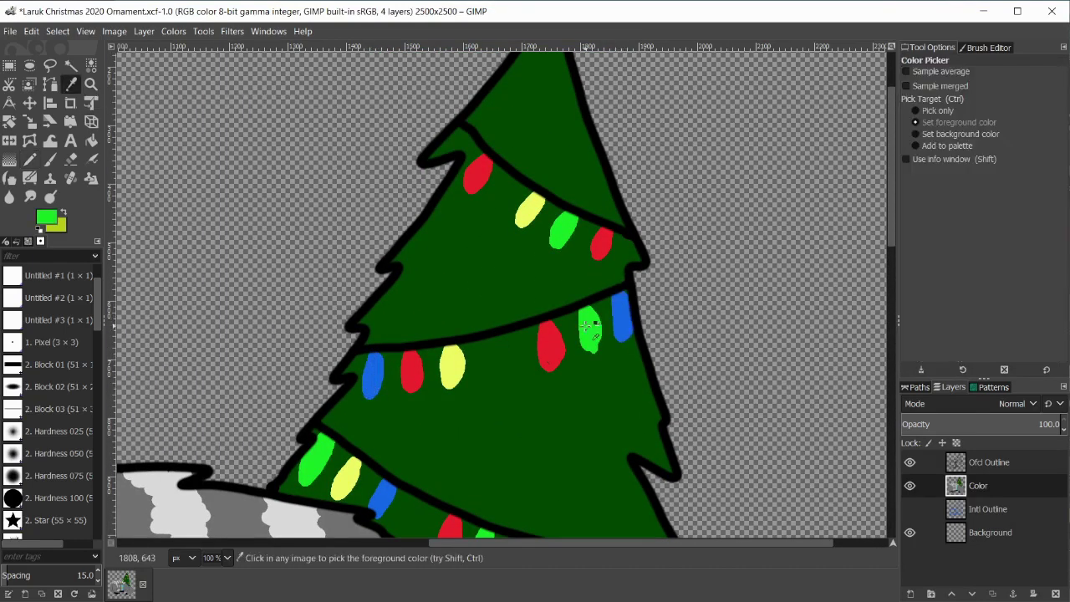
pyautogui.click(46, 217)
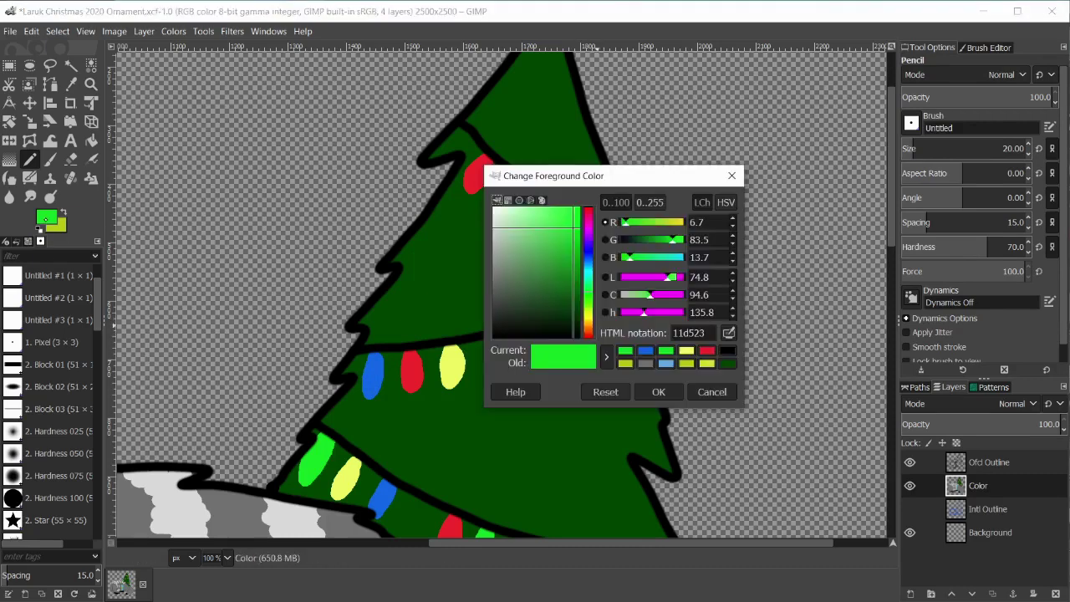
pyautogui.moveTo(588, 232); pyautogui.dragTo(587, 232)
pyautogui.click(659, 391)
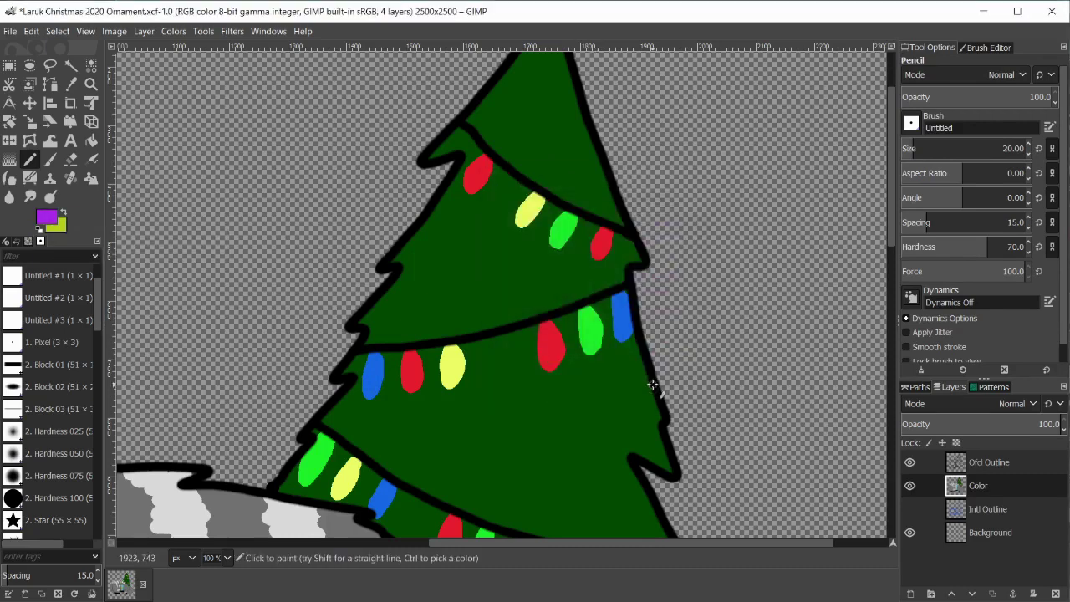
pyautogui.moveTo(500, 339); pyautogui.dragTo(507, 374)
pyautogui.scroll(-3, 507, 374)
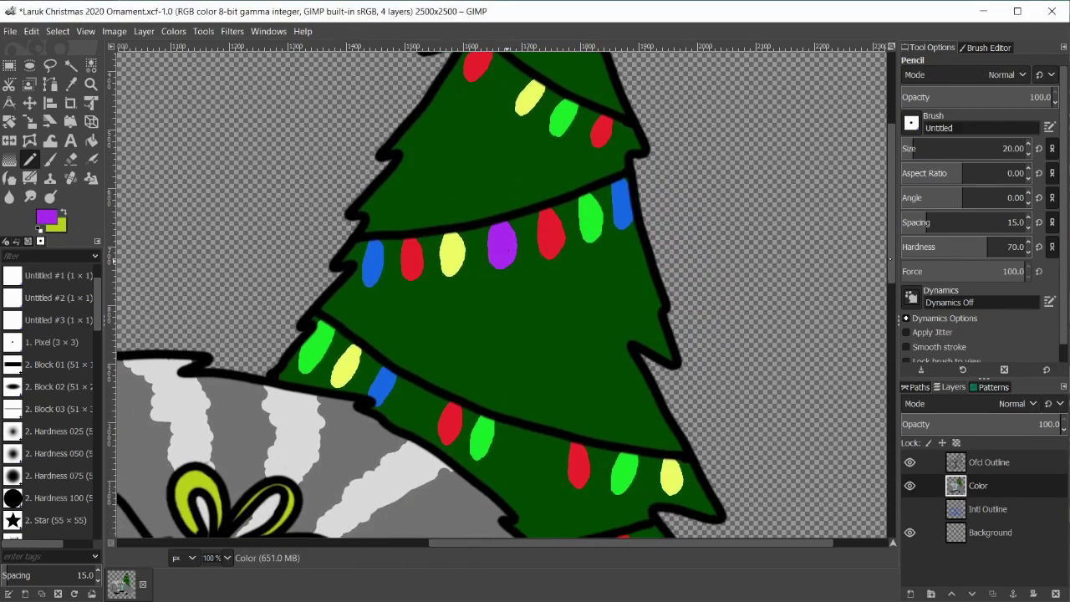
pyautogui.moveTo(523, 433); pyautogui.dragTo(535, 475)
# Step: Set the foreground colour to orange and paint three bulbs: one each on the lower garland, the lowest tier and the upper garland
pyautogui.click(46, 219)
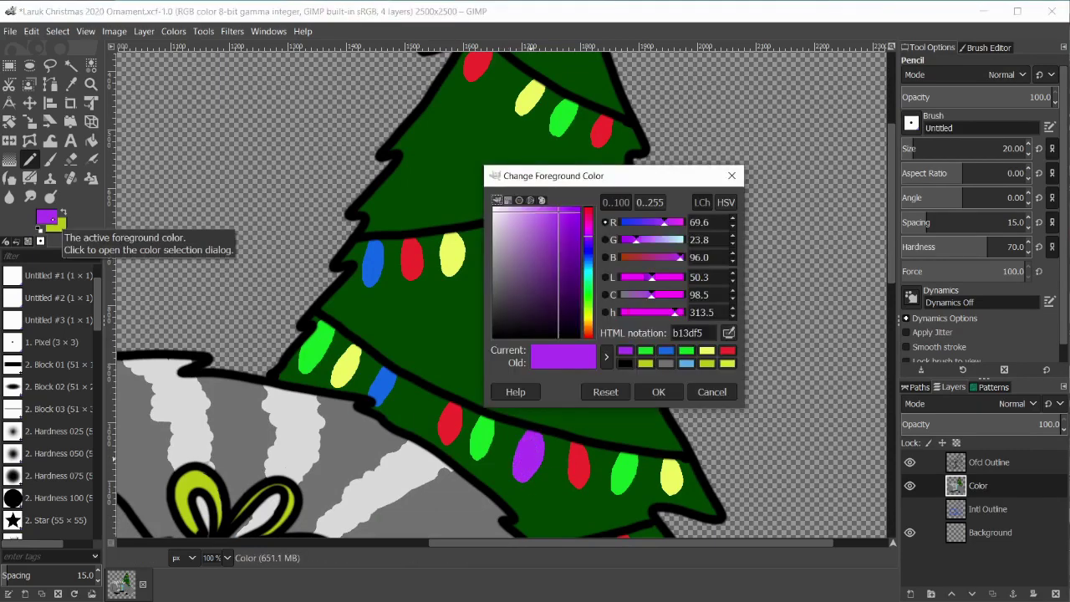
pyautogui.click(588, 326)
pyautogui.moveTo(588, 326); pyautogui.dragTo(587, 329)
pyautogui.click(659, 391)
pyautogui.moveTo(409, 391); pyautogui.dragTo(416, 407)
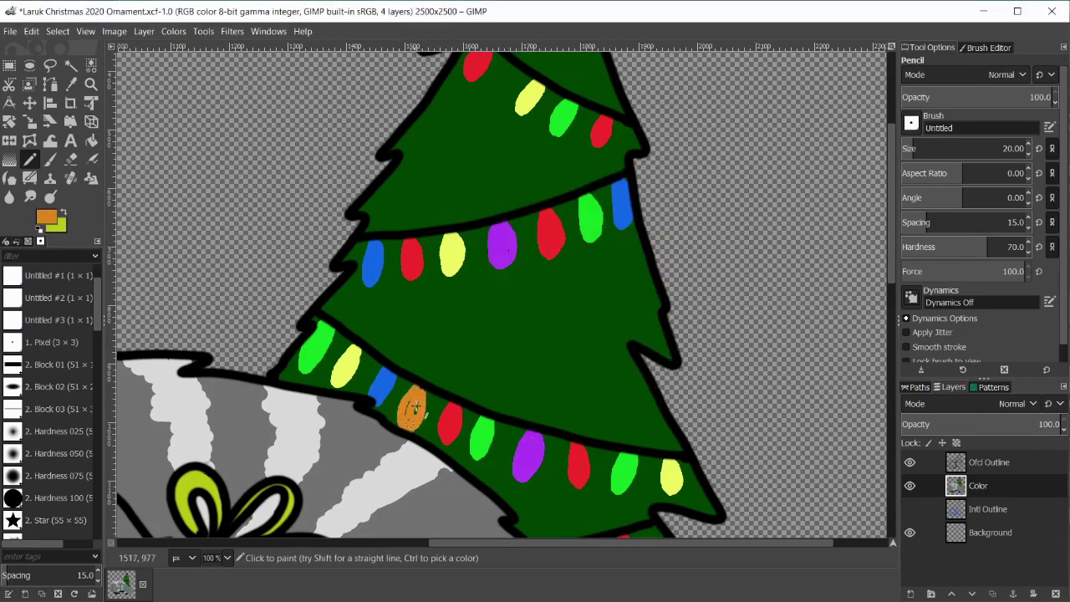
pyautogui.scroll(-3, 416, 393)
pyautogui.moveTo(553, 433); pyautogui.dragTo(554, 445)
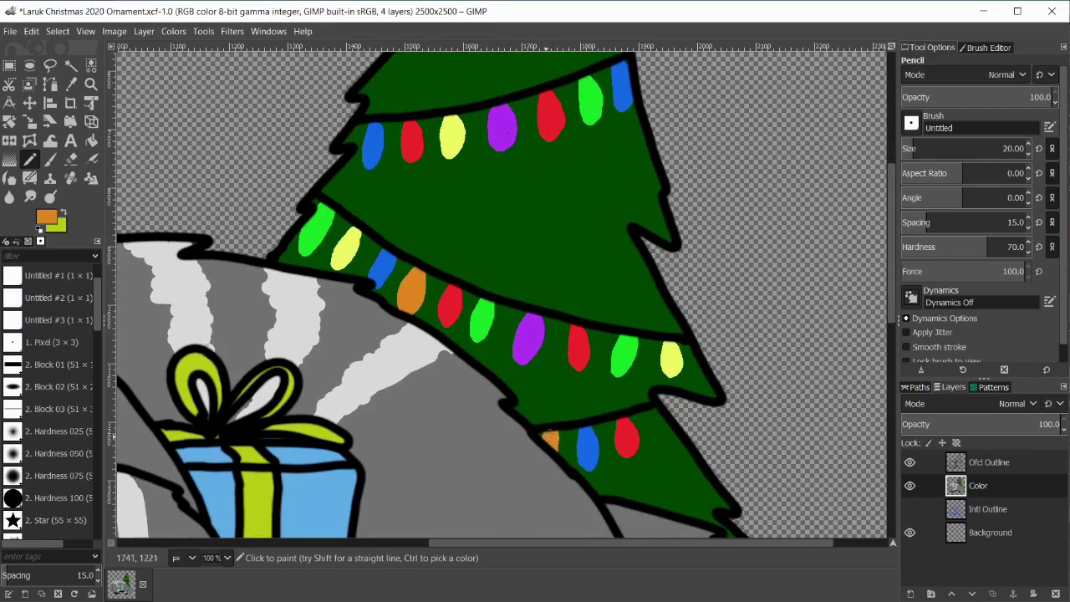
pyautogui.moveTo(892, 259); pyautogui.dragTo(891, 169)
pyautogui.moveTo(505, 229); pyautogui.dragTo(497, 257)
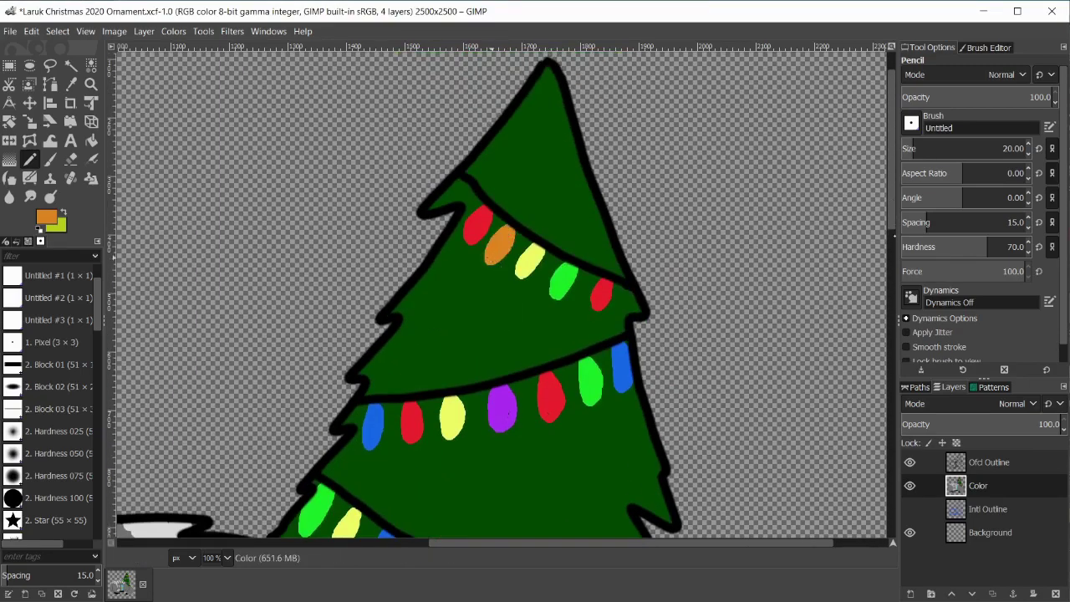
# Step: Sample the animal's grey fur colour and lower its lightness to get a darker grey foreground colour for shading
pyautogui.moveTo(891, 215); pyautogui.dragTo(887, 372)
pyautogui.moveTo(624, 544); pyautogui.dragTo(339, 548)
pyautogui.press('o')
pyautogui.click(429, 328)
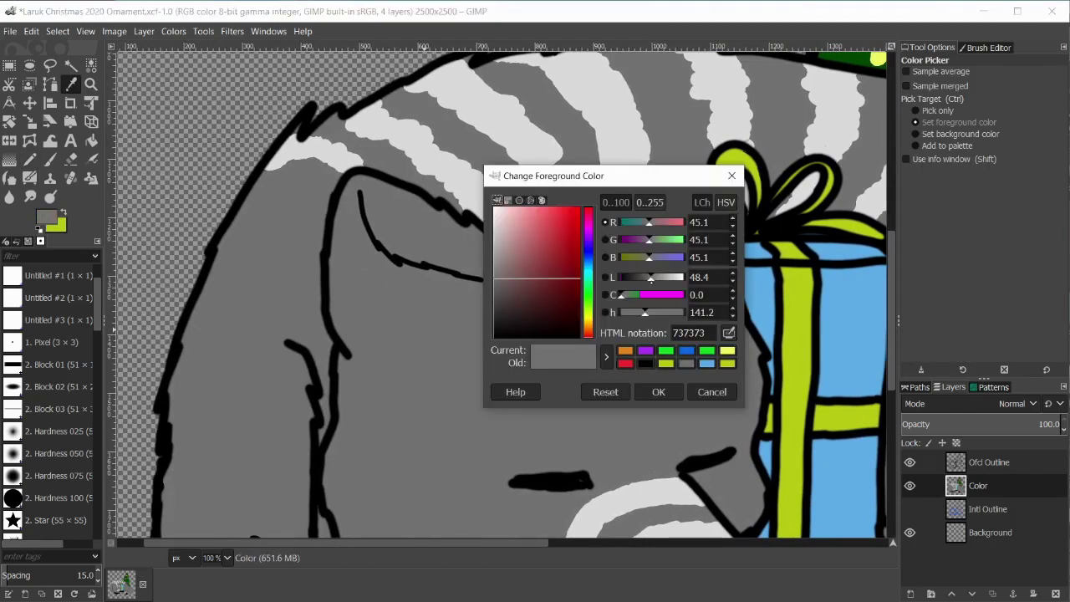
pyautogui.moveTo(651, 280); pyautogui.dragTo(641, 280)
pyautogui.click(657, 391)
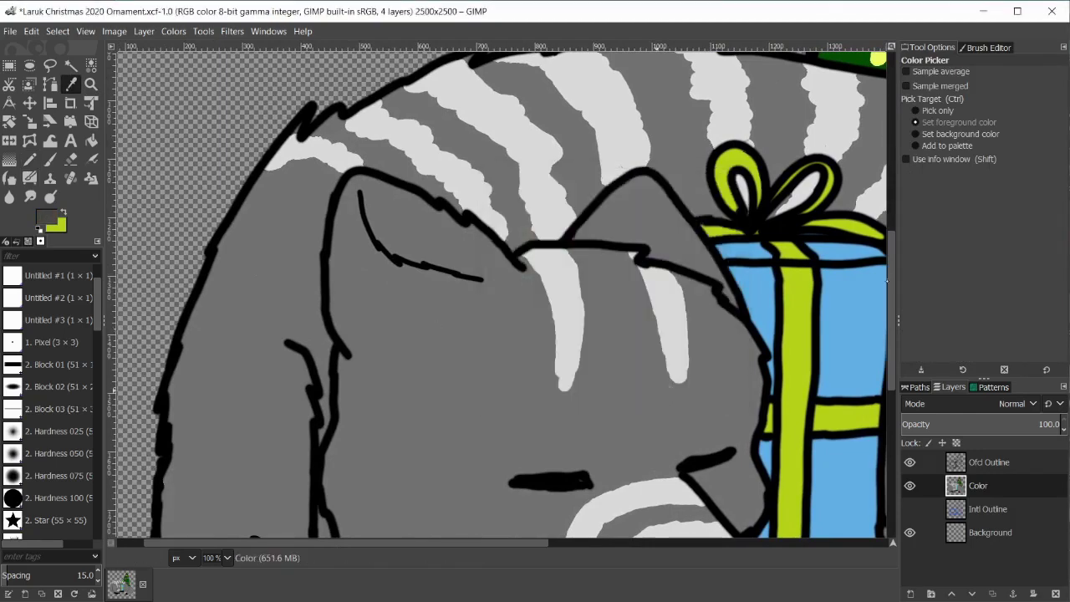
# Step: Shade the underside of the animal's head with the dark grey Pencil, including the small cheek area beside the present
pyautogui.scroll(-6, 887, 282)
pyautogui.press('n')
pyautogui.moveTo(711, 430)
pyautogui.mouseDown()
pyautogui.moveTo(589, 428)
pyautogui.moveTo(613, 425)
pyautogui.moveTo(449, 398)
pyautogui.moveTo(378, 359)
pyautogui.moveTo(329, 260)
pyautogui.moveTo(376, 336)
pyautogui.mouseUp()
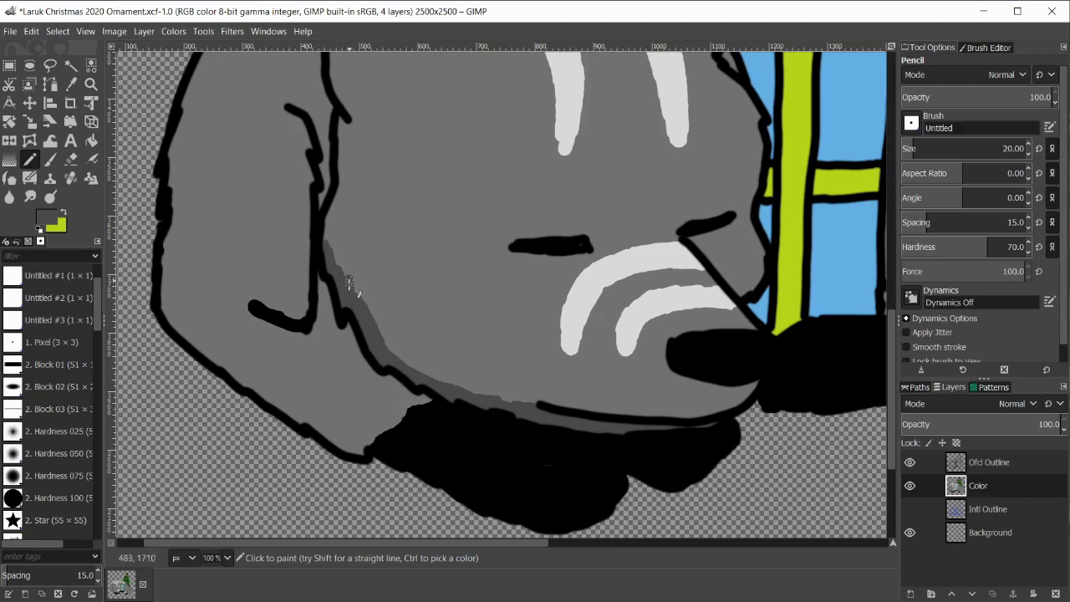
pyautogui.moveTo(350, 283)
pyautogui.mouseDown()
pyautogui.moveTo(418, 372)
pyautogui.moveTo(504, 400)
pyautogui.moveTo(434, 369)
pyautogui.mouseUp()
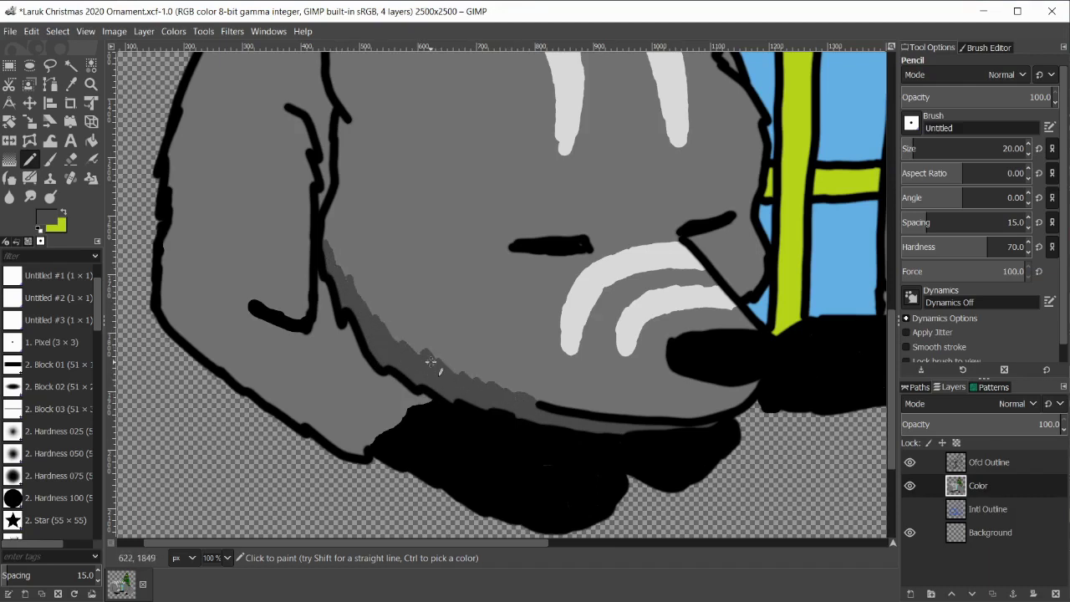
pyautogui.moveTo(746, 289)
pyautogui.mouseDown()
pyautogui.moveTo(763, 253)
pyautogui.moveTo(734, 293)
pyautogui.mouseUp()
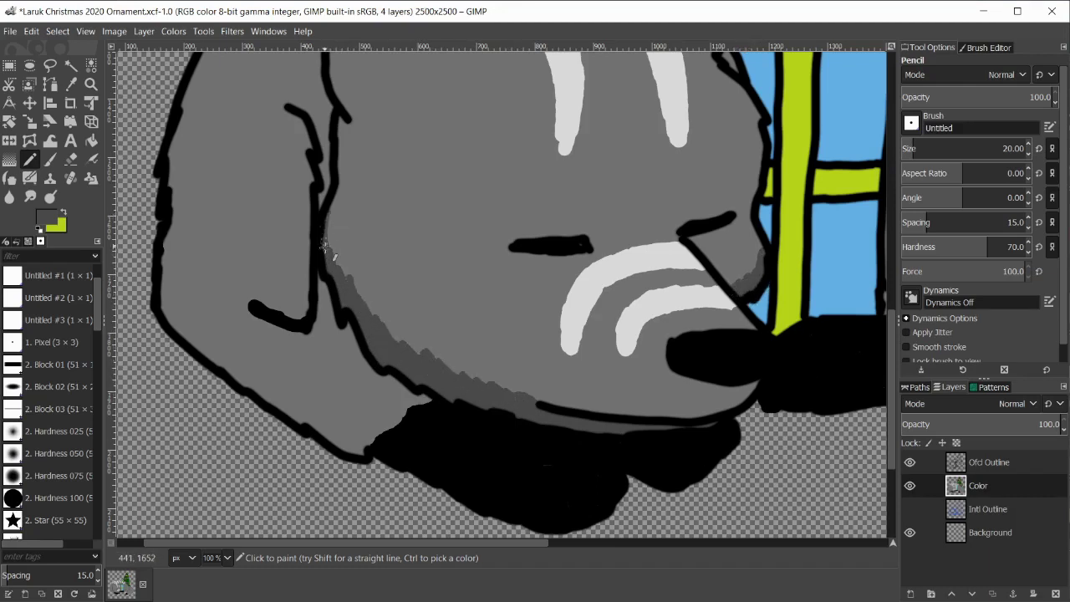
pyautogui.moveTo(324, 247)
pyautogui.mouseDown()
pyautogui.moveTo(368, 302)
pyautogui.moveTo(436, 357)
pyautogui.moveTo(533, 402)
pyautogui.mouseUp()
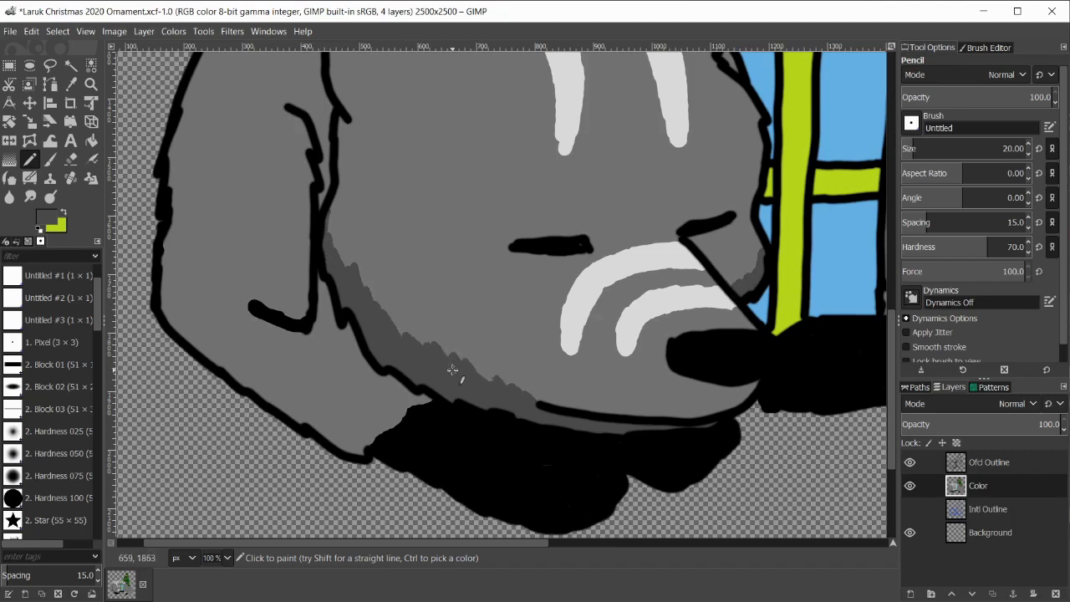
# Step: Shade the front leg in dark grey along its outer lower edge, around the elbow crease and beneath the head
pyautogui.moveTo(167, 238)
pyautogui.mouseDown()
pyautogui.moveTo(215, 335)
pyautogui.moveTo(367, 439)
pyautogui.moveTo(362, 454)
pyautogui.moveTo(351, 446)
pyautogui.moveTo(366, 437)
pyautogui.moveTo(315, 425)
pyautogui.moveTo(322, 416)
pyautogui.moveTo(204, 347)
pyautogui.moveTo(161, 288)
pyautogui.moveTo(177, 283)
pyautogui.moveTo(172, 305)
pyautogui.moveTo(216, 340)
pyautogui.mouseUp()
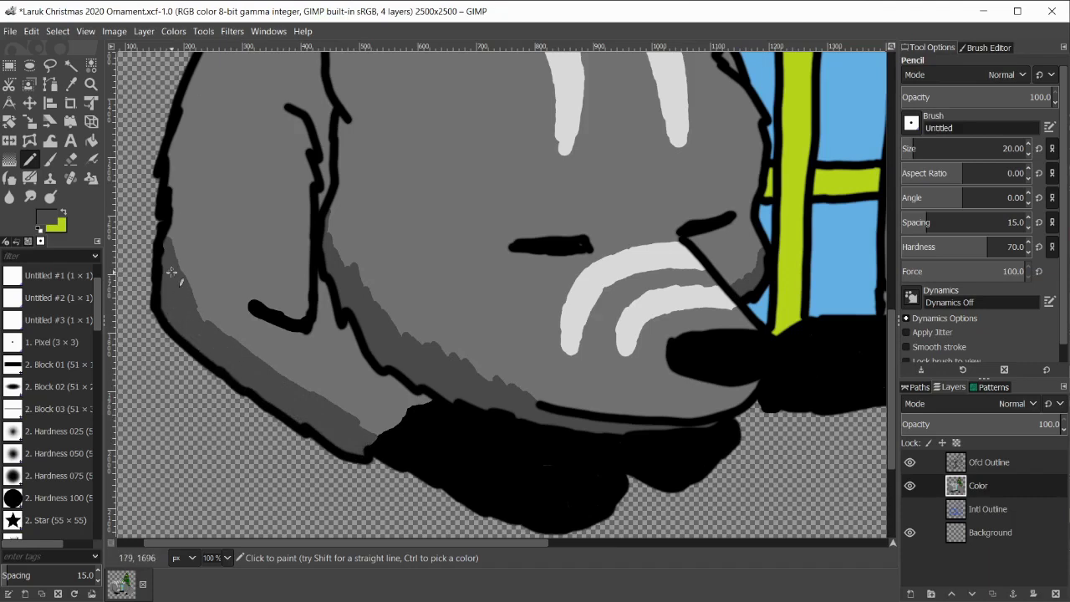
pyautogui.moveTo(262, 301)
pyautogui.mouseDown()
pyautogui.moveTo(305, 280)
pyautogui.moveTo(307, 249)
pyautogui.moveTo(305, 304)
pyautogui.mouseUp()
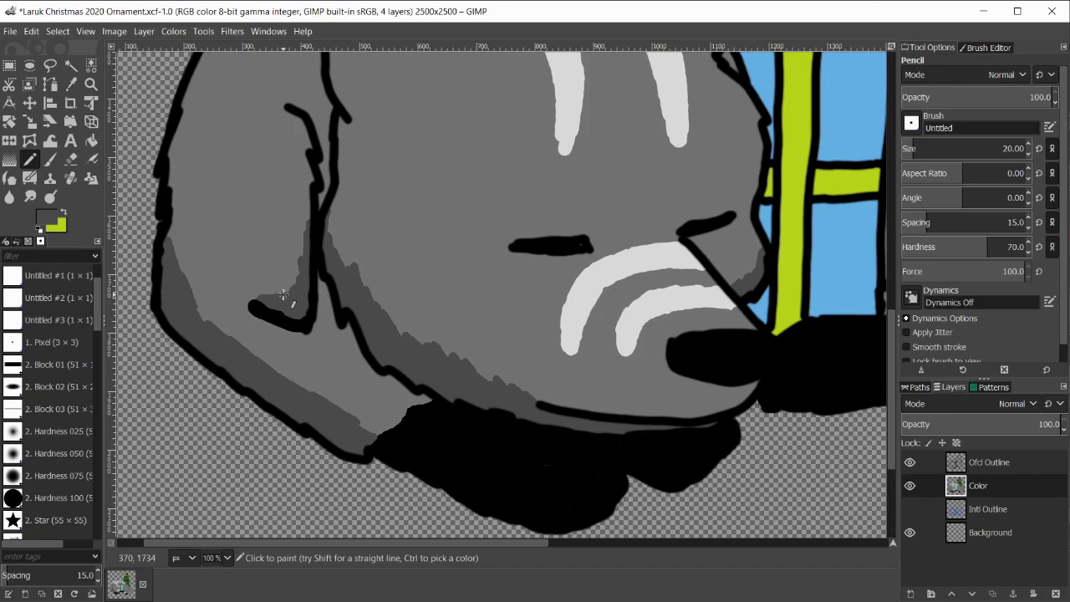
pyautogui.moveTo(283, 294)
pyautogui.mouseDown()
pyautogui.moveTo(324, 311)
pyautogui.moveTo(336, 342)
pyautogui.moveTo(349, 332)
pyautogui.mouseUp()
pyautogui.moveTo(366, 372); pyautogui.dragTo(427, 398)
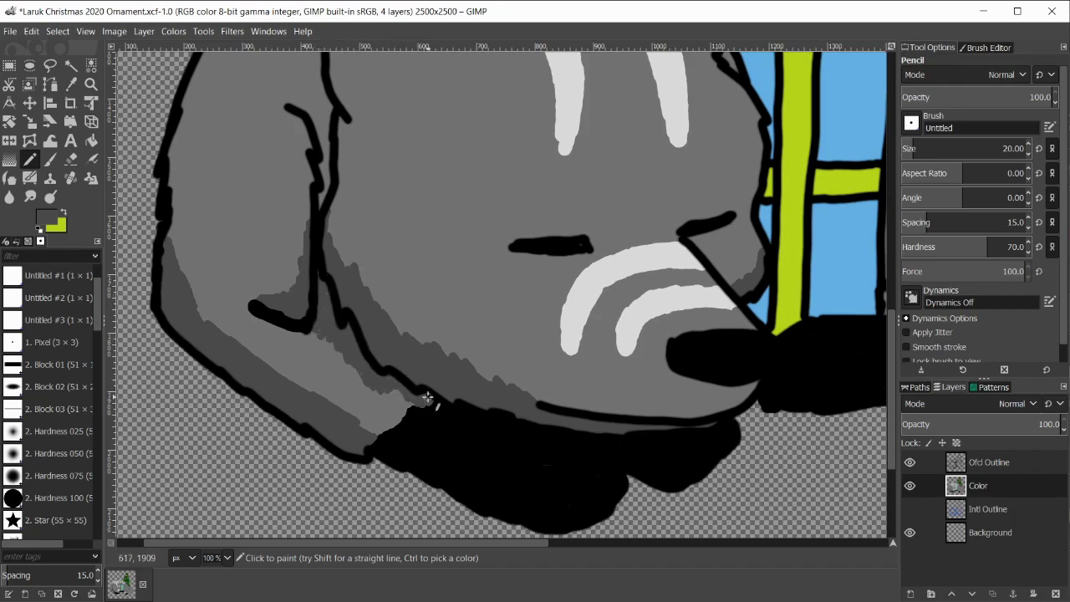
# Step: Paint dark grey shading under the animal's ear fold and along the body edge beside the back of the head
pyautogui.scroll(5, 428, 398)
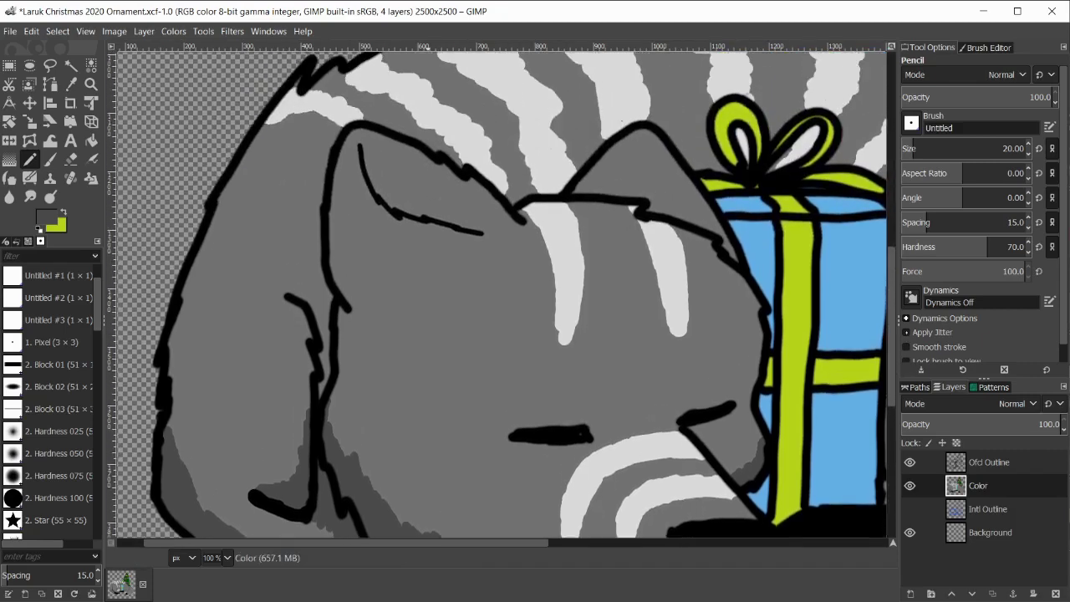
pyautogui.moveTo(387, 233)
pyautogui.mouseDown()
pyautogui.moveTo(364, 196)
pyautogui.moveTo(435, 251)
pyautogui.moveTo(368, 219)
pyautogui.moveTo(425, 244)
pyautogui.mouseUp()
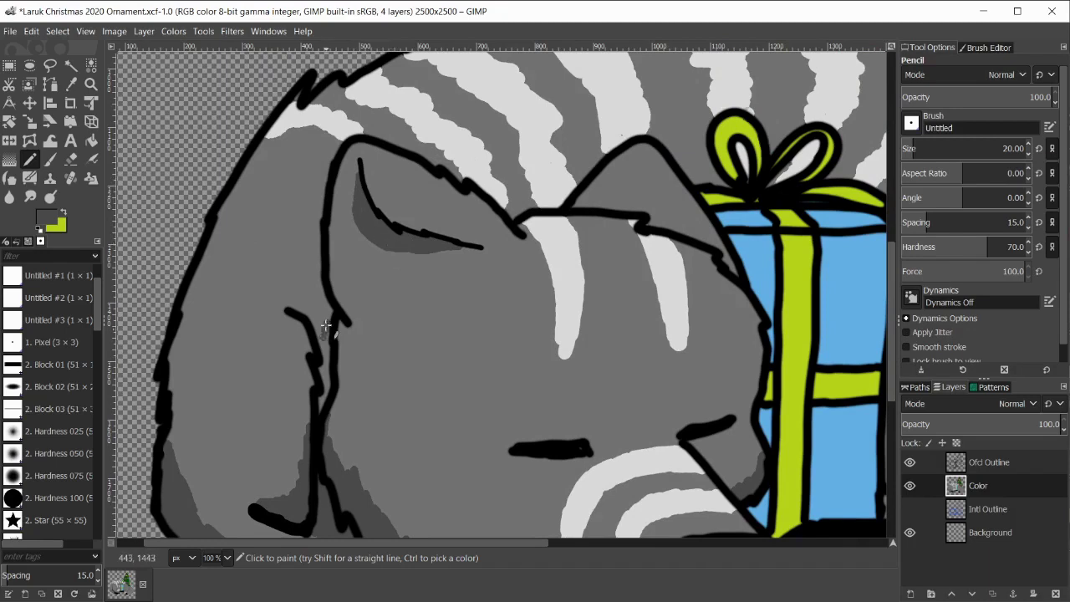
pyautogui.moveTo(327, 326); pyautogui.dragTo(323, 385)
# Step: Shade the underside of the hind leg in dark grey, from the black paw to the tail
pyautogui.moveTo(361, 544); pyautogui.dragTo(633, 544)
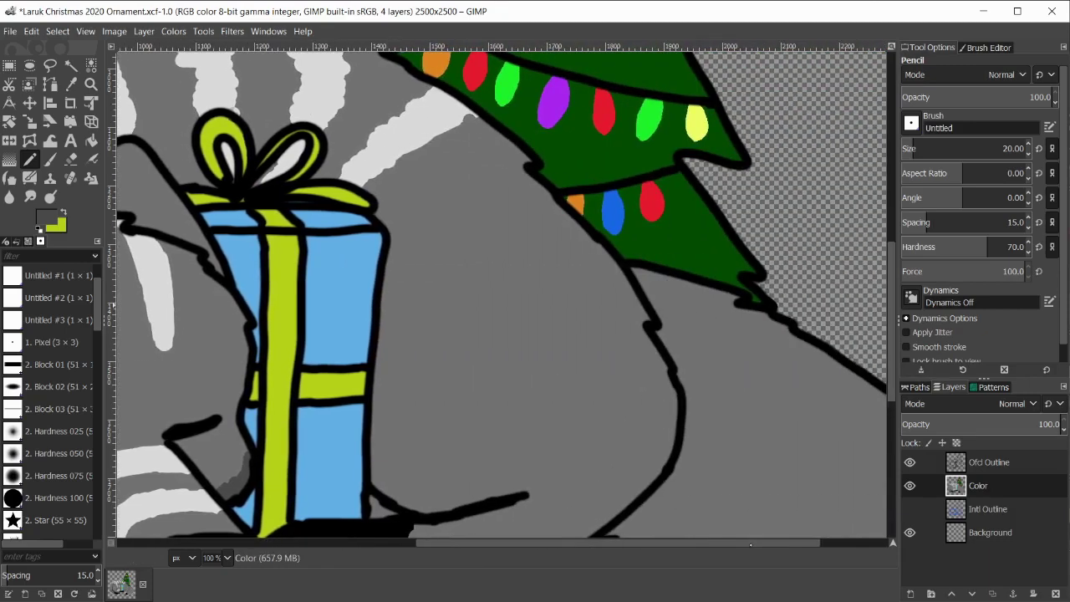
pyautogui.moveTo(891, 305); pyautogui.dragTo(891, 398)
pyautogui.moveTo(422, 290)
pyautogui.mouseDown()
pyautogui.moveTo(556, 264)
pyautogui.moveTo(586, 292)
pyautogui.moveTo(436, 291)
pyautogui.mouseUp()
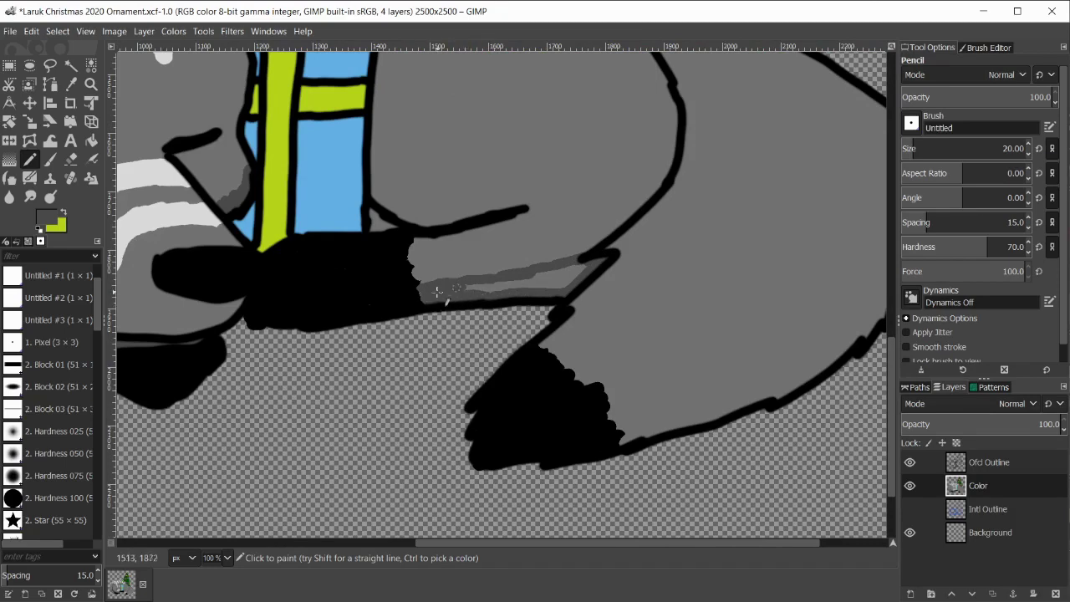
pyautogui.moveTo(508, 287); pyautogui.dragTo(580, 271)
# Step: Shade the tail's outer lower edge and the thigh crease beside the present in dark grey
pyautogui.hscroll(3, 568, 286)
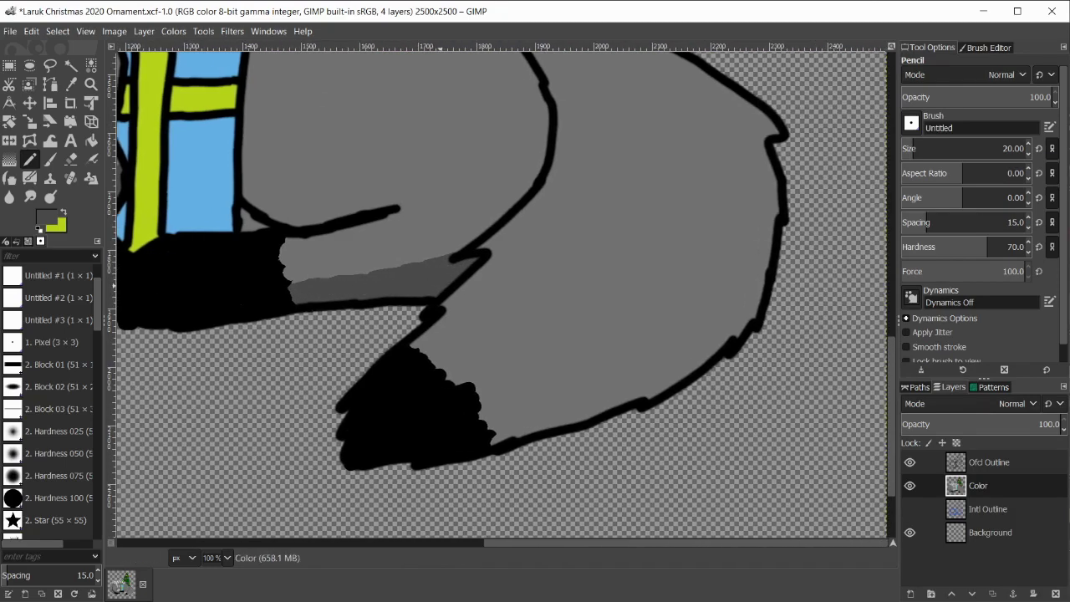
pyautogui.moveTo(779, 218)
pyautogui.mouseDown()
pyautogui.moveTo(736, 307)
pyautogui.moveTo(655, 364)
pyautogui.moveTo(532, 415)
pyautogui.moveTo(554, 427)
pyautogui.moveTo(652, 385)
pyautogui.moveTo(651, 398)
pyautogui.moveTo(734, 327)
pyautogui.moveTo(763, 269)
pyautogui.mouseUp()
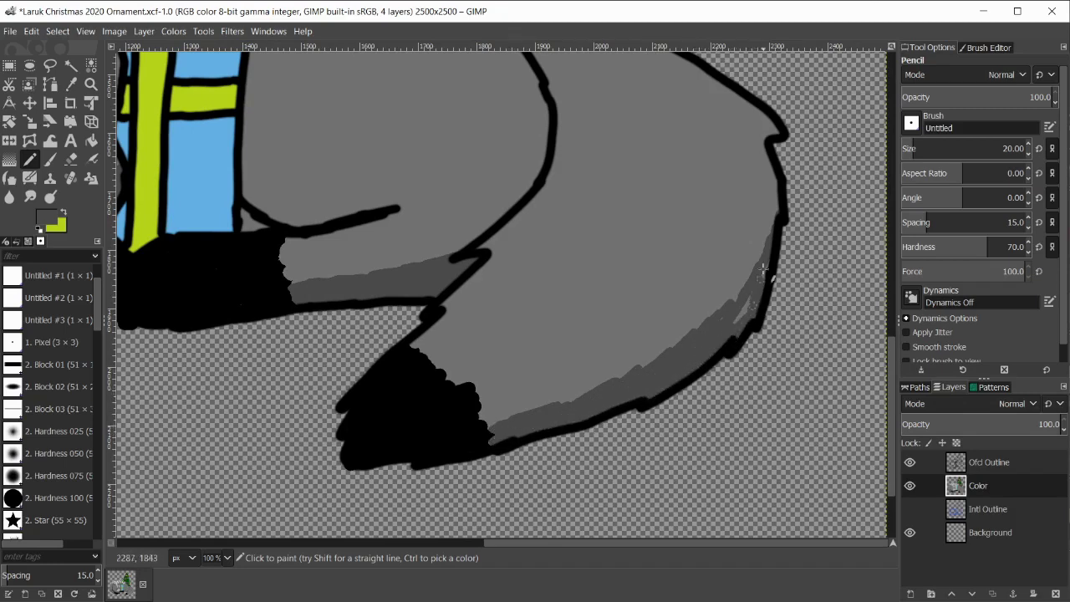
pyautogui.scroll(5, 875, 304)
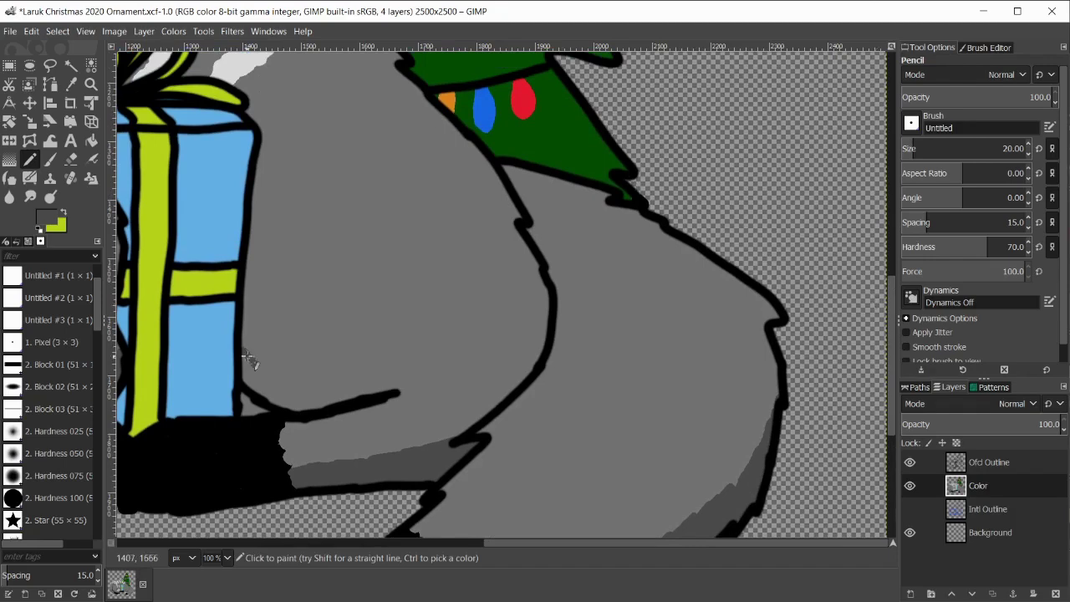
pyautogui.moveTo(250, 359)
pyautogui.mouseDown()
pyautogui.moveTo(389, 383)
pyautogui.moveTo(259, 400)
pyautogui.moveTo(265, 381)
pyautogui.mouseUp()
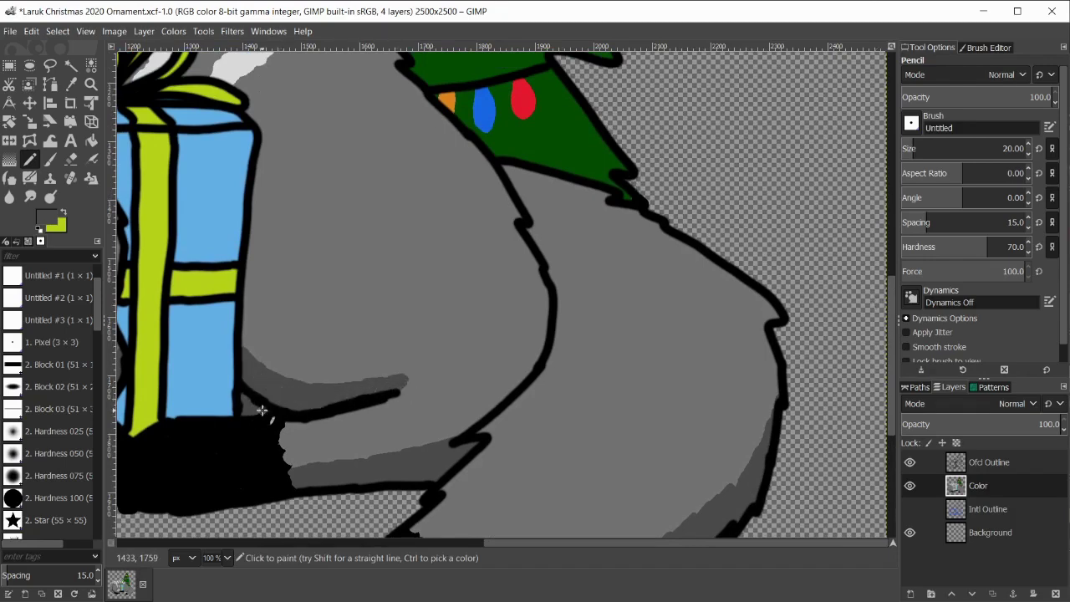
# Step: Hide the Ofcl Outline layer, sample the paw's black and lighten it to 242424 as the Pencil's foreground colour
pyautogui.click(910, 462)
pyautogui.moveTo(713, 542); pyautogui.dragTo(575, 543)
pyautogui.keyDown('ctrl'); pyautogui.click(515, 463); pyautogui.keyUp('ctrl')
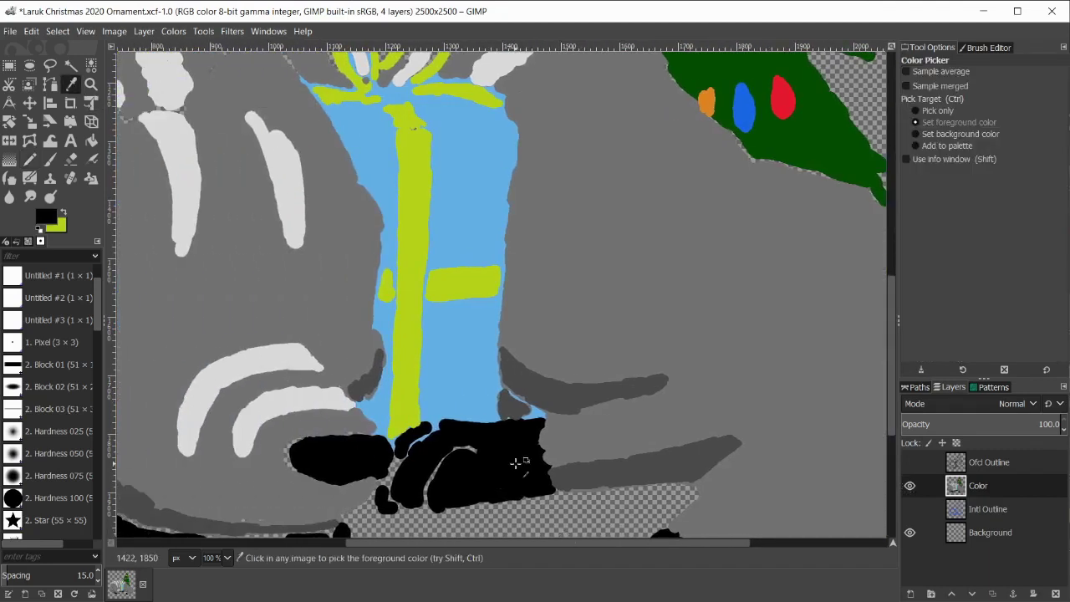
pyautogui.click(46, 217)
pyautogui.click(634, 277)
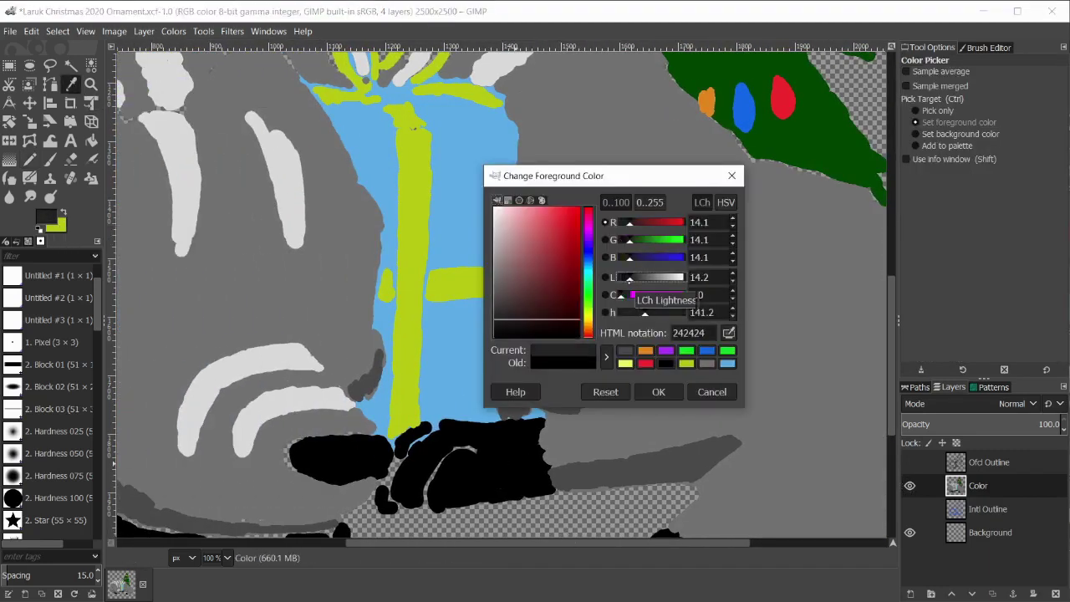
pyautogui.click(659, 392)
pyautogui.click(30, 160)
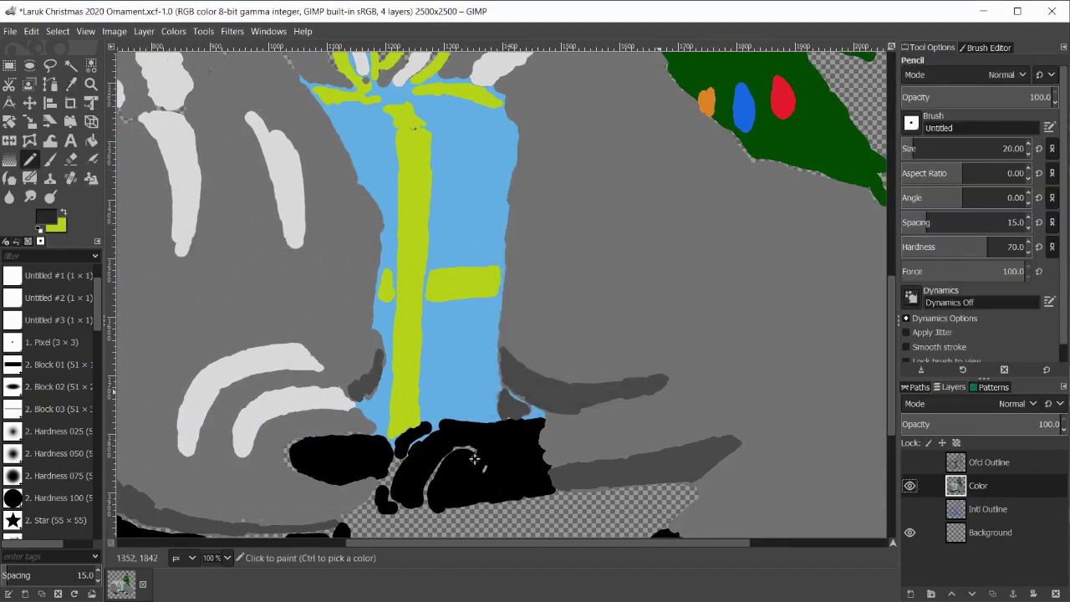
# Step: Paint 242424 highlights along the curved toe edges of the hind paw beneath the present with a size 10 Pencil
pyautogui.click(1029, 153)
pyautogui.moveTo(892, 358); pyautogui.dragTo(904, 409)
pyautogui.click(227, 558)
pyautogui.click(219, 455)
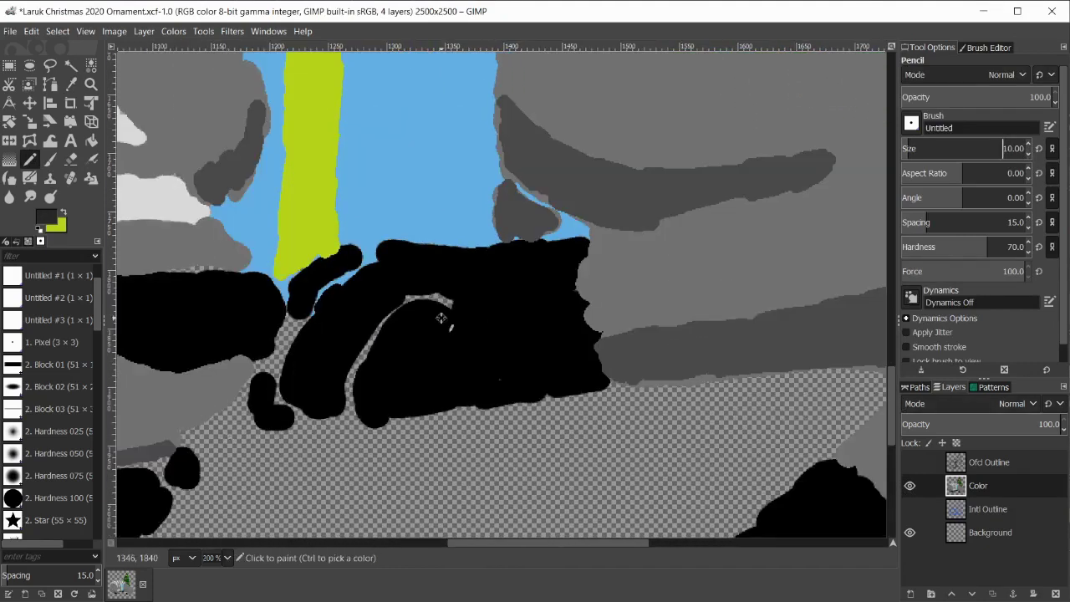
pyautogui.moveTo(422, 305)
pyautogui.mouseDown()
pyautogui.moveTo(368, 372)
pyautogui.moveTo(380, 422)
pyautogui.moveTo(420, 308)
pyautogui.mouseUp()
pyautogui.moveTo(389, 266)
pyautogui.mouseDown()
pyautogui.moveTo(335, 291)
pyautogui.moveTo(289, 359)
pyautogui.moveTo(350, 254)
pyautogui.mouseUp()
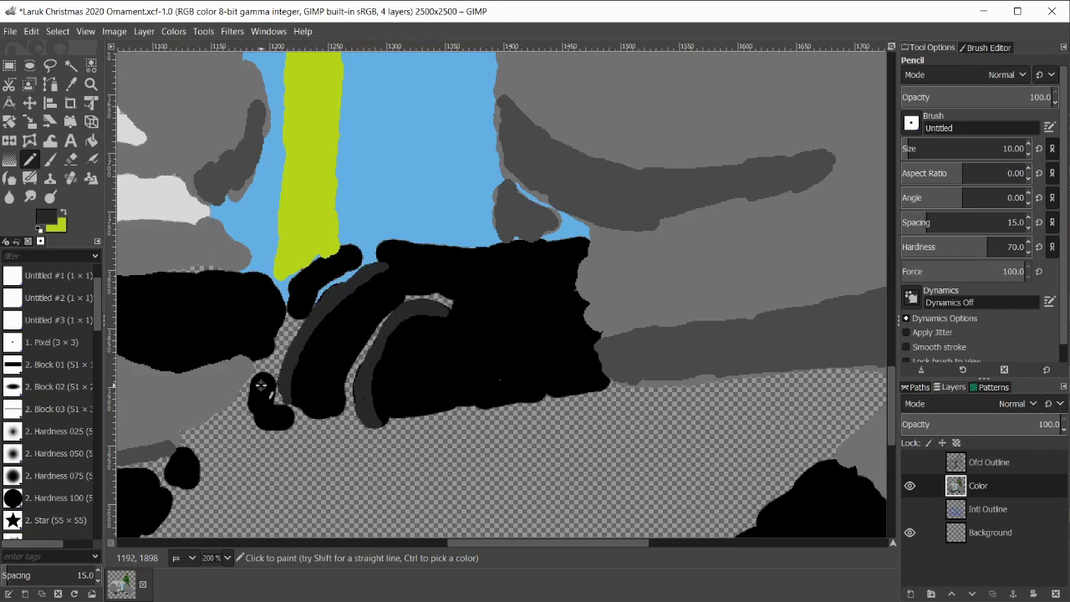
pyautogui.moveTo(293, 285); pyautogui.dragTo(291, 306)
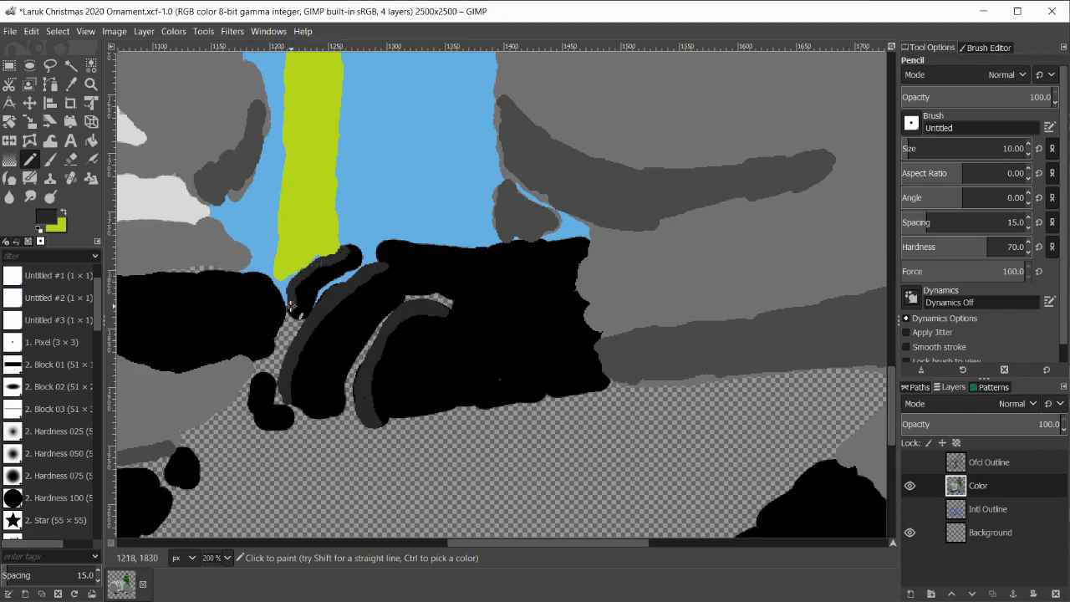
# Step: Paint a 242424 highlight along the outer left edge of the black tail tip
pyautogui.moveTo(535, 543); pyautogui.dragTo(580, 543)
pyautogui.moveTo(891, 406); pyautogui.dragTo(892, 439)
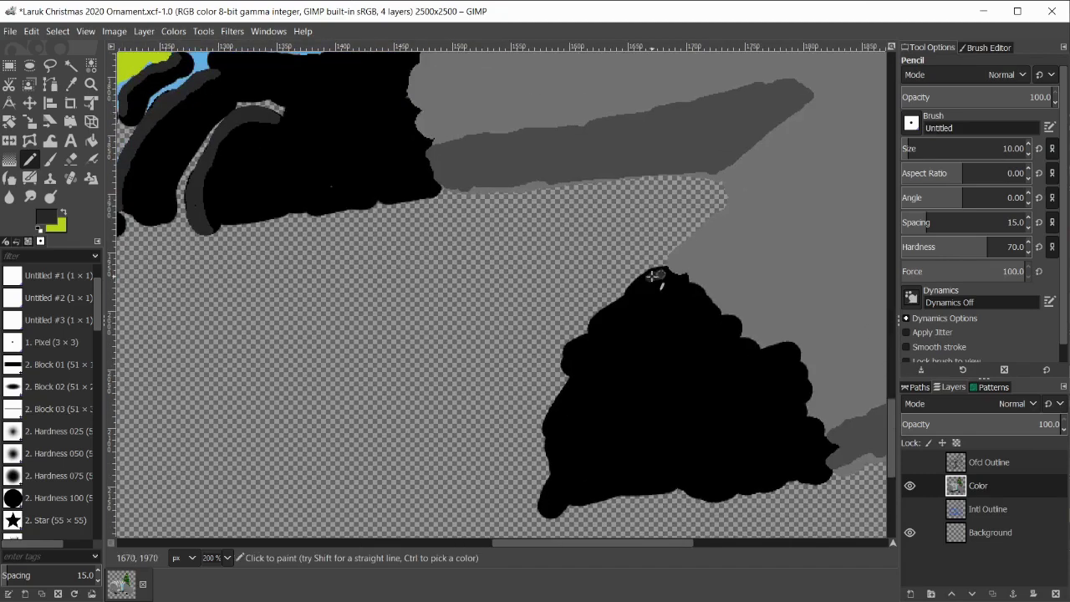
pyautogui.moveTo(664, 271)
pyautogui.mouseDown()
pyautogui.moveTo(588, 341)
pyautogui.moveTo(549, 423)
pyautogui.moveTo(543, 485)
pyautogui.moveTo(553, 393)
pyautogui.moveTo(659, 278)
pyautogui.mouseUp()
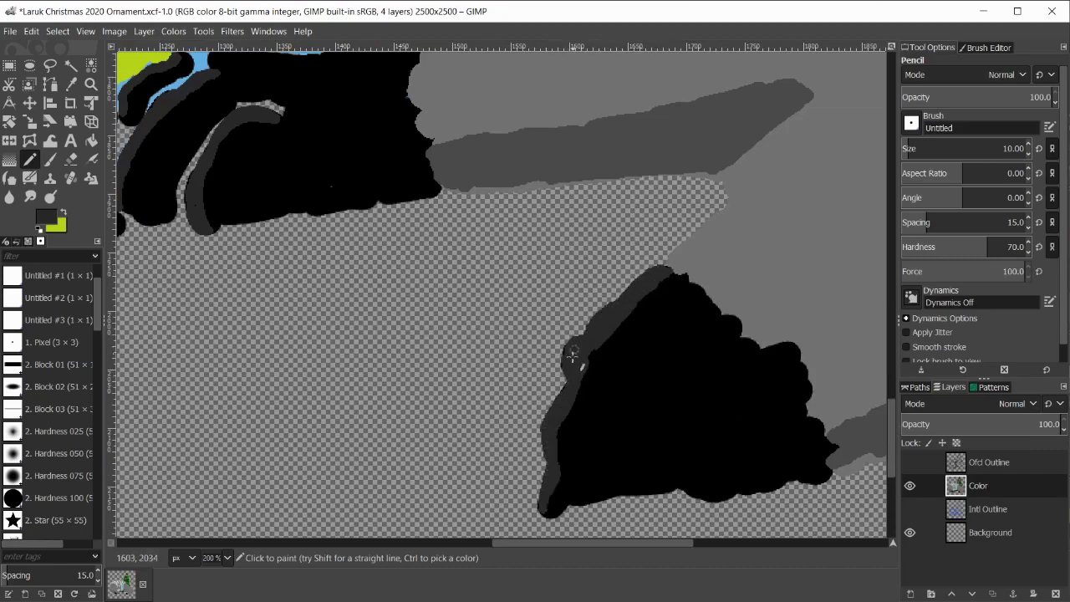
# Step: Paint 242424 highlights along the edges of the front paws' toes and show the Ofcl Outline layer to check them
pyautogui.moveTo(549, 543); pyautogui.dragTo(360, 543)
pyautogui.moveTo(369, 362)
pyautogui.mouseDown()
pyautogui.moveTo(401, 384)
pyautogui.moveTo(418, 460)
pyautogui.moveTo(375, 360)
pyautogui.mouseUp()
pyautogui.moveTo(391, 316)
pyautogui.mouseDown()
pyautogui.moveTo(447, 316)
pyautogui.moveTo(465, 332)
pyautogui.moveTo(502, 439)
pyautogui.moveTo(428, 311)
pyautogui.moveTo(451, 289)
pyautogui.moveTo(494, 322)
pyautogui.moveTo(524, 393)
pyautogui.mouseUp()
pyautogui.moveTo(585, 290)
pyautogui.mouseDown()
pyautogui.moveTo(644, 335)
pyautogui.moveTo(656, 380)
pyautogui.mouseUp()
pyautogui.moveTo(694, 279); pyautogui.dragTo(715, 320)
pyautogui.moveTo(731, 257)
pyautogui.mouseDown()
pyautogui.moveTo(747, 268)
pyautogui.moveTo(738, 285)
pyautogui.mouseUp()
pyautogui.click(910, 463)
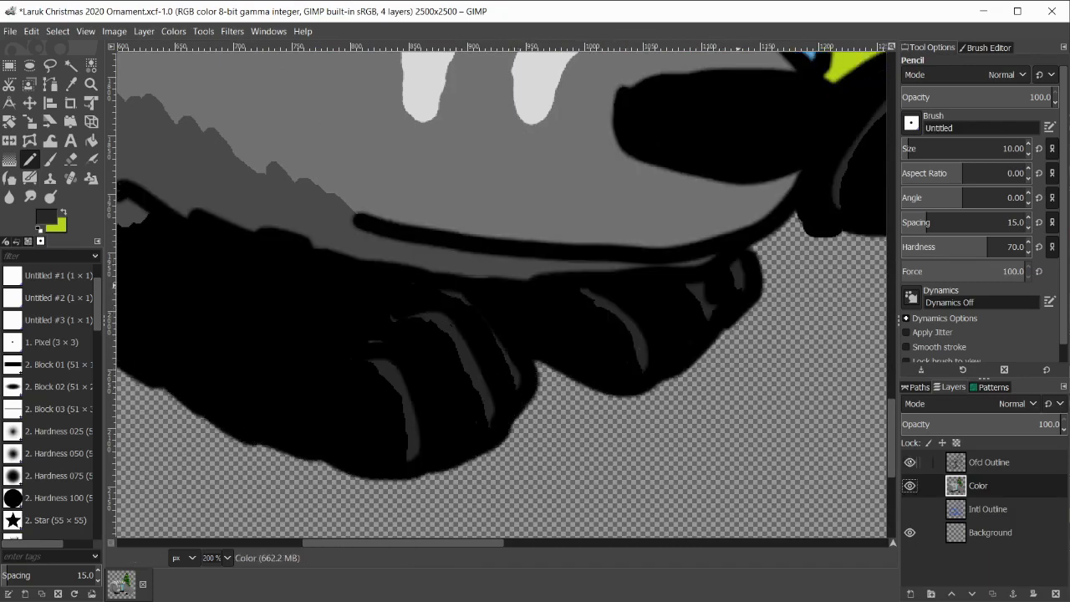
pyautogui.moveTo(418, 543); pyautogui.dragTo(466, 543)
pyautogui.click(227, 558)
pyautogui.click(232, 476)
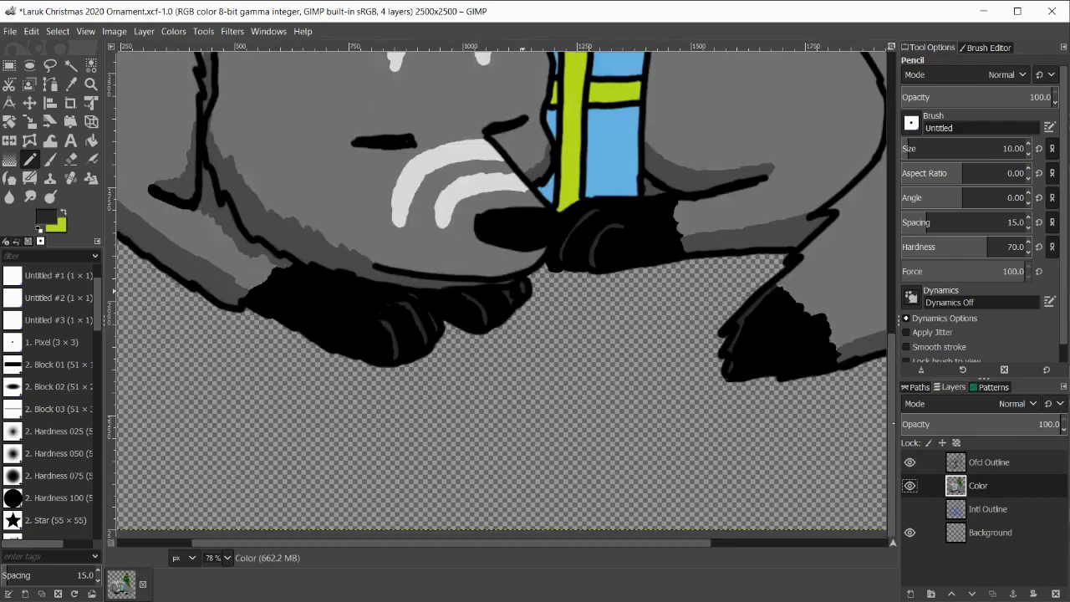
pyautogui.scroll(1, 502, 293)
# Step: Hide the Ofcl Outline layer and widen the 242424 highlights on the front paws' toes
pyautogui.click(910, 462)
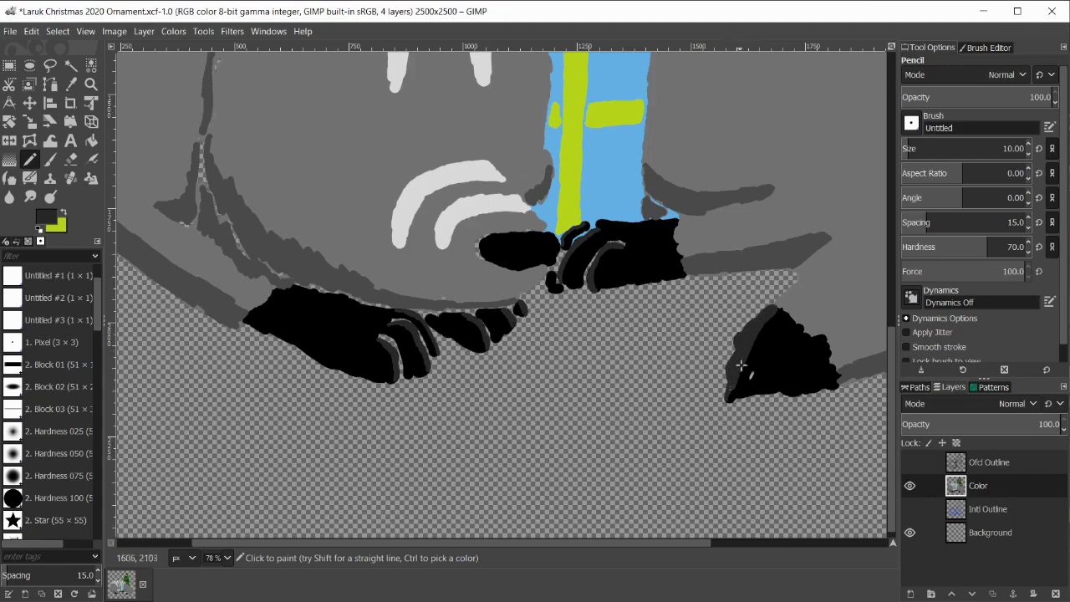
pyautogui.click(224, 558)
pyautogui.click(220, 437)
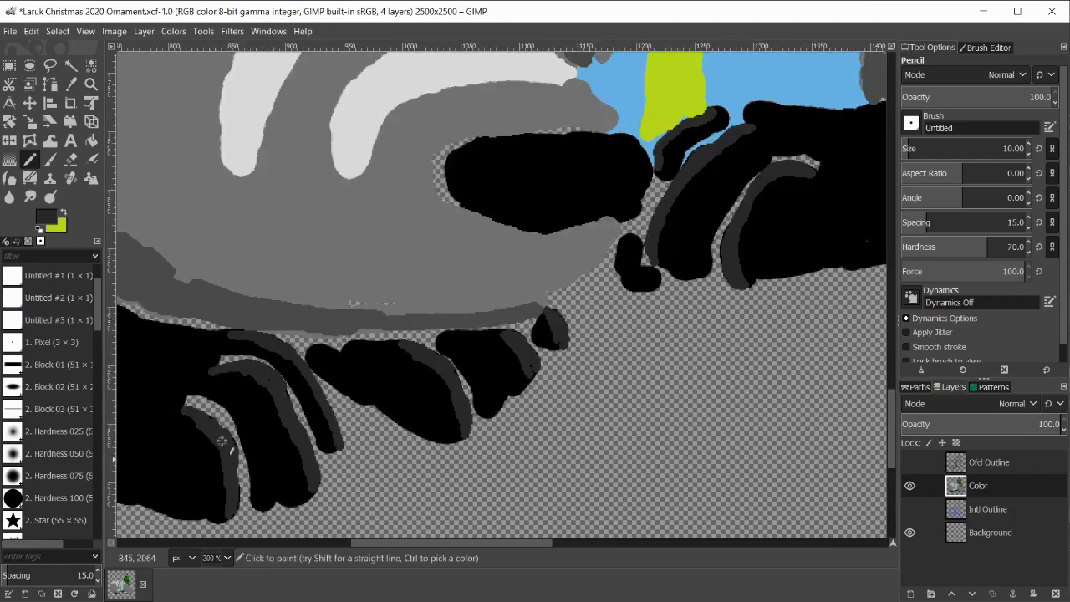
pyautogui.moveTo(226, 485)
pyautogui.mouseDown()
pyautogui.moveTo(298, 454)
pyautogui.moveTo(231, 342)
pyautogui.moveTo(318, 406)
pyautogui.moveTo(334, 446)
pyautogui.mouseUp()
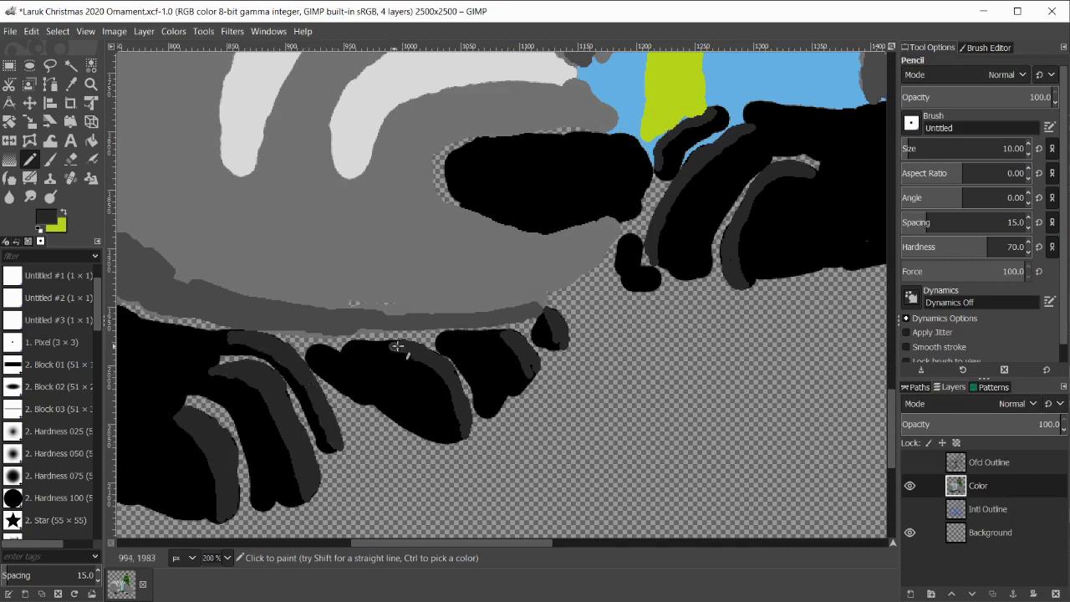
pyautogui.moveTo(399, 347)
pyautogui.mouseDown()
pyautogui.moveTo(459, 407)
pyautogui.moveTo(457, 432)
pyautogui.mouseUp()
pyautogui.moveTo(384, 344); pyautogui.dragTo(393, 347)
pyautogui.moveTo(490, 337); pyautogui.dragTo(535, 380)
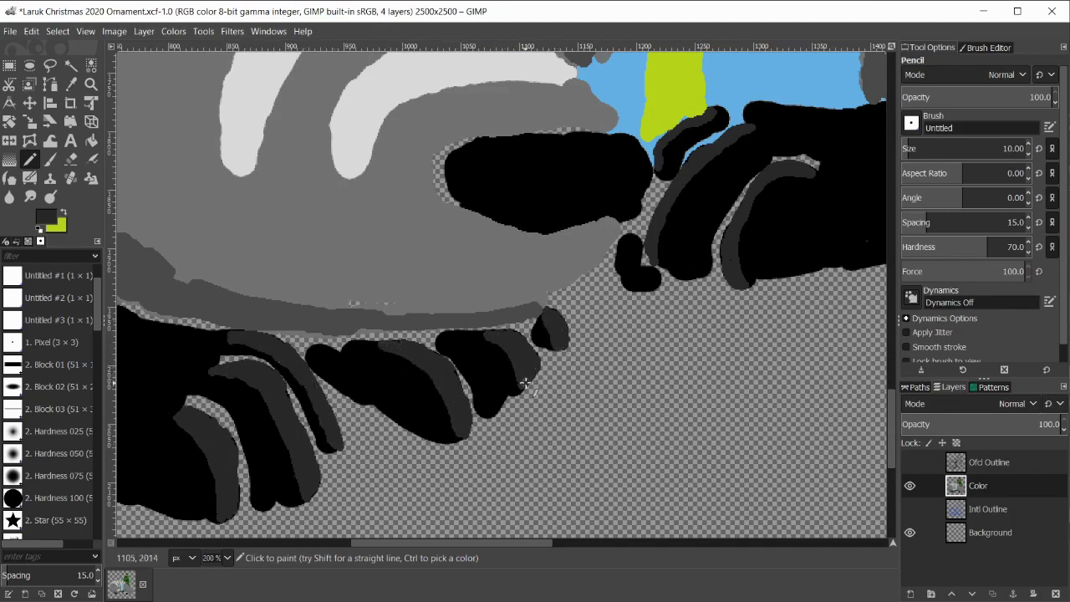
# Step: Widen the hind paw's toe highlight, paint a 242424 band along the paw's upper edge, restore the Ofcl Outline layer and save the image
pyautogui.hscroll(5, 526, 383)
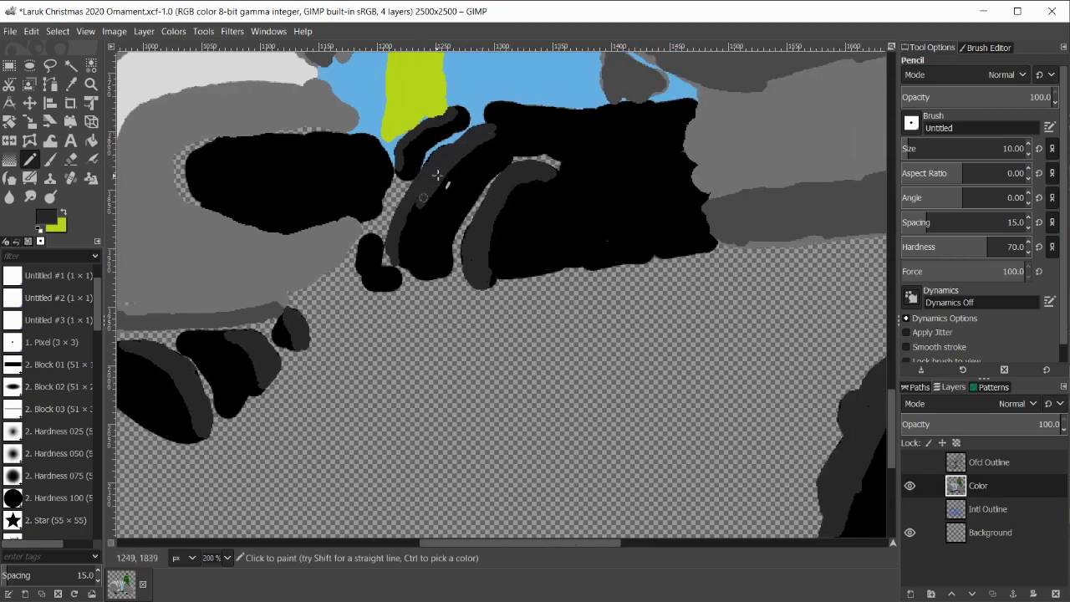
pyautogui.moveTo(418, 204); pyautogui.dragTo(401, 263)
pyautogui.scroll(5, 402, 169)
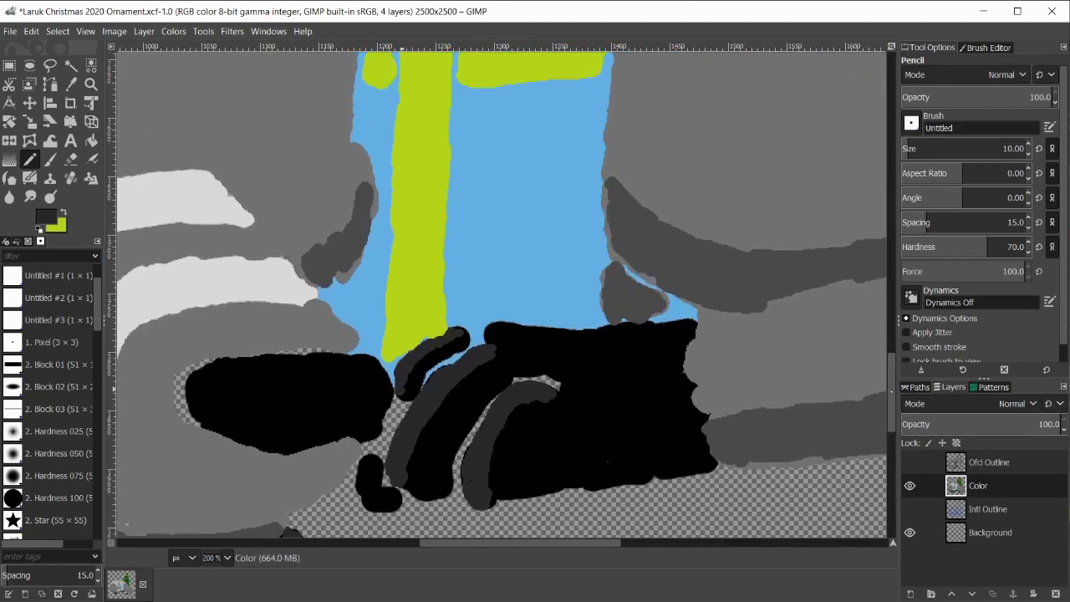
pyautogui.moveTo(646, 325)
pyautogui.mouseDown()
pyautogui.moveTo(501, 326)
pyautogui.moveTo(553, 334)
pyautogui.moveTo(521, 337)
pyautogui.moveTo(650, 335)
pyautogui.mouseUp()
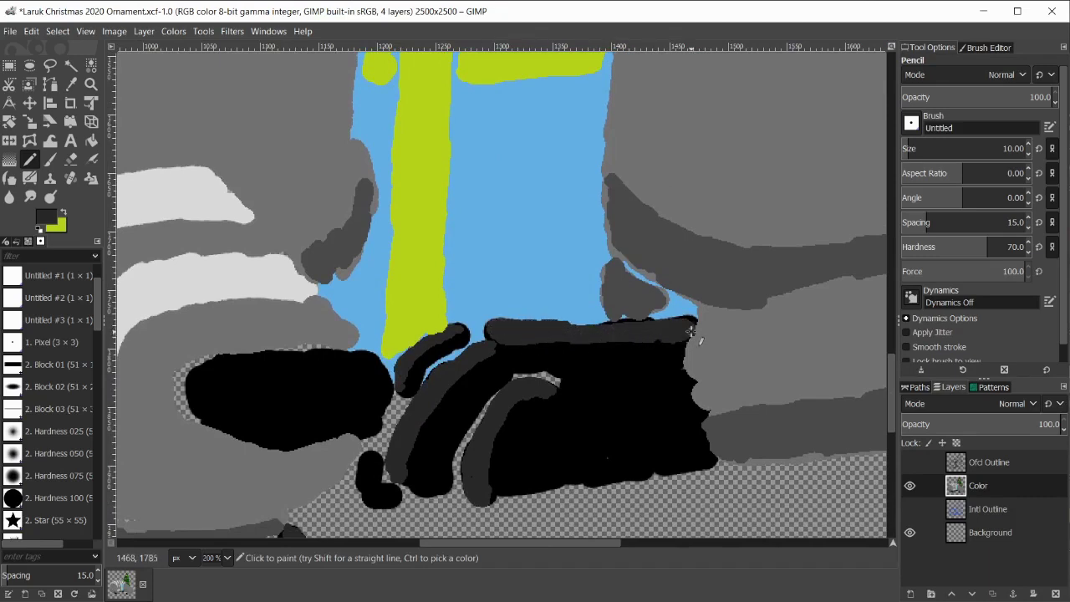
pyautogui.click(909, 461)
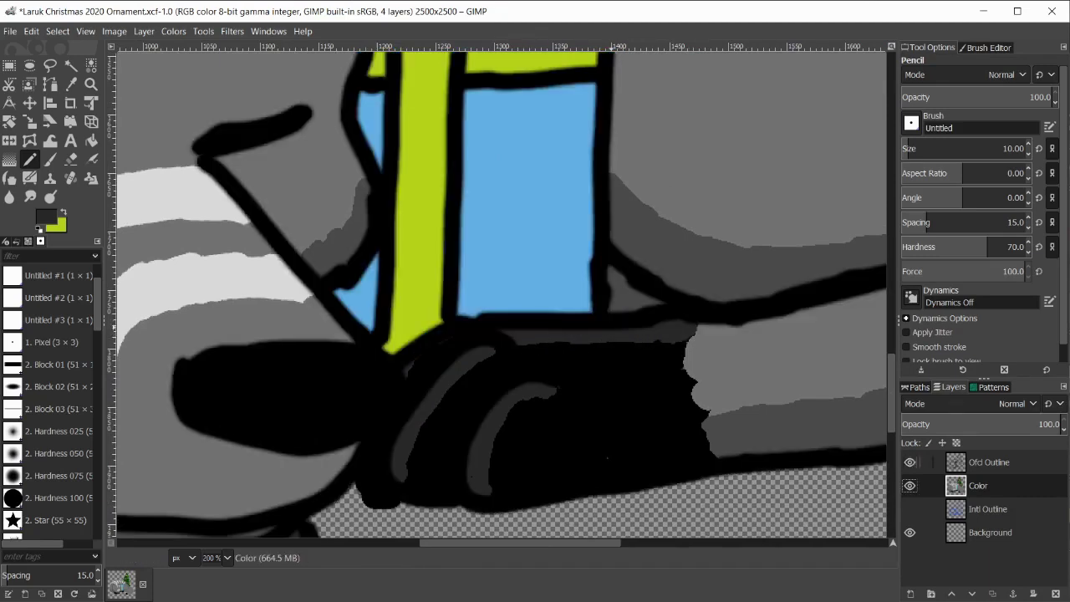
pyautogui.click(228, 557)
pyautogui.click(217, 465)
pyautogui.click(10, 32)
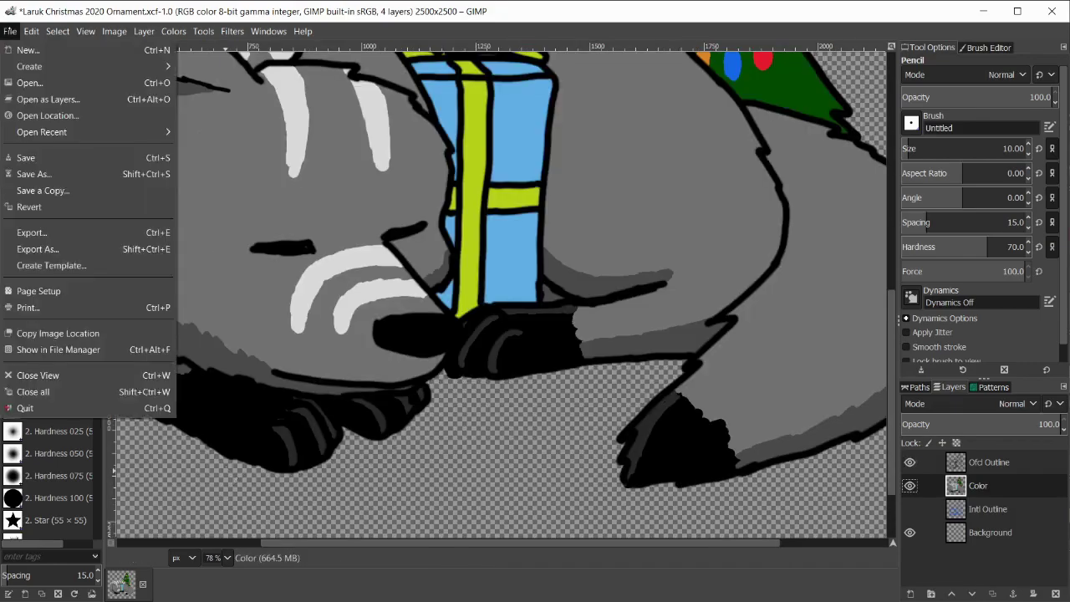
pyautogui.click(40, 158)
# Step: Smudge the front leg's dark grey shading so its inner edges blend into the base grey fur
pyautogui.moveTo(452, 543); pyautogui.dragTo(351, 544)
pyautogui.press('s')
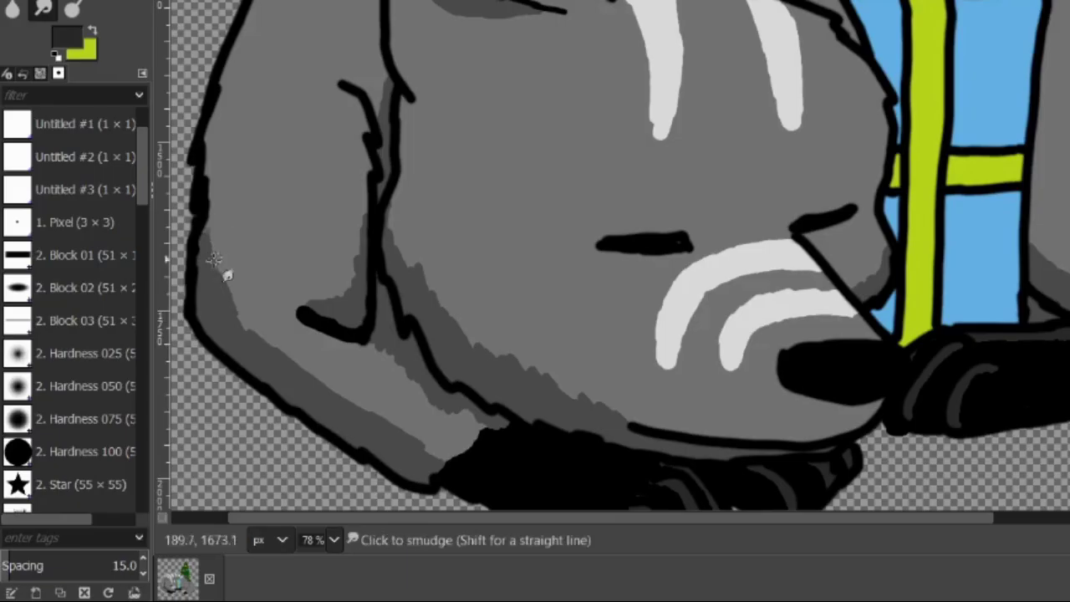
pyautogui.moveTo(226, 322)
pyautogui.mouseDown()
pyautogui.moveTo(244, 286)
pyautogui.moveTo(239, 338)
pyautogui.moveTo(253, 357)
pyautogui.moveTo(281, 327)
pyautogui.moveTo(301, 383)
pyautogui.moveTo(370, 434)
pyautogui.moveTo(444, 456)
pyautogui.mouseUp()
pyautogui.moveTo(382, 342)
pyautogui.mouseDown()
pyautogui.moveTo(420, 399)
pyautogui.moveTo(456, 411)
pyautogui.moveTo(429, 398)
pyautogui.moveTo(405, 365)
pyautogui.moveTo(476, 426)
pyautogui.moveTo(370, 416)
pyautogui.moveTo(409, 431)
pyautogui.mouseUp()
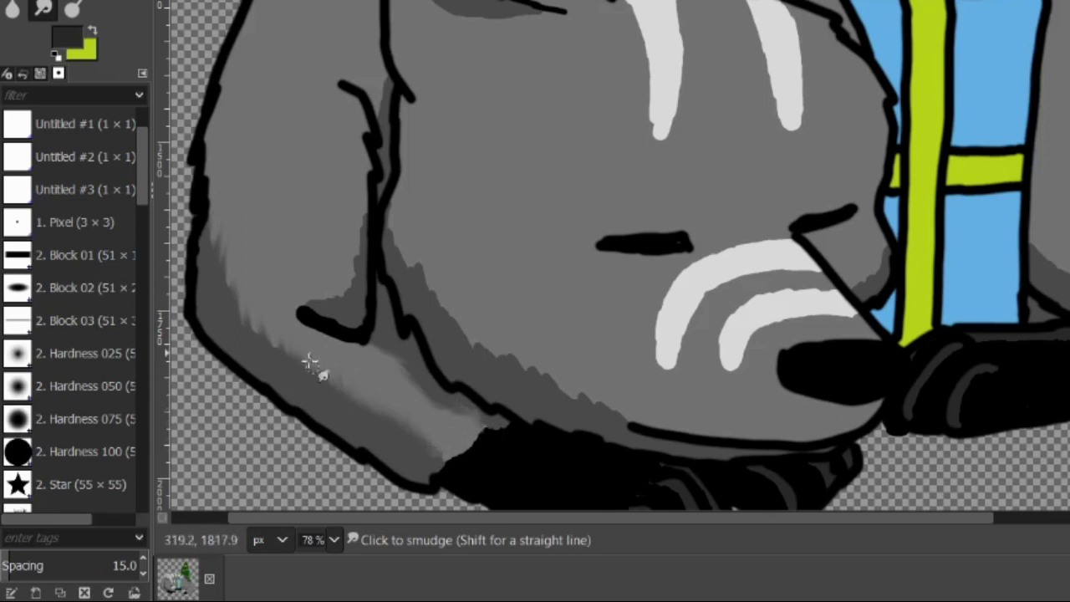
pyautogui.moveTo(249, 346)
pyautogui.mouseDown()
pyautogui.moveTo(241, 308)
pyautogui.moveTo(246, 333)
pyautogui.moveTo(282, 353)
pyautogui.mouseUp()
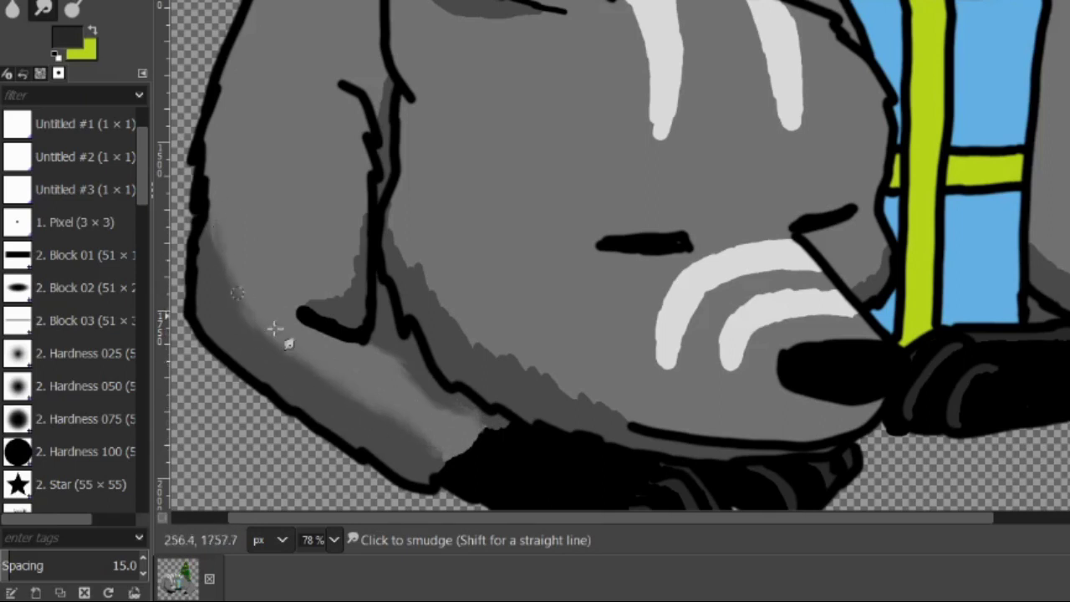
# Step: Smudge the dark shading along the back and lower edge of the head into the base grey
pyautogui.moveTo(392, 245)
pyautogui.mouseDown()
pyautogui.moveTo(400, 196)
pyautogui.moveTo(410, 256)
pyautogui.moveTo(422, 223)
pyautogui.moveTo(435, 250)
pyautogui.moveTo(402, 240)
pyautogui.moveTo(465, 348)
pyautogui.moveTo(477, 357)
pyautogui.moveTo(497, 327)
pyautogui.moveTo(558, 396)
pyautogui.moveTo(620, 418)
pyautogui.moveTo(505, 355)
pyautogui.moveTo(465, 319)
pyautogui.moveTo(567, 392)
pyautogui.moveTo(436, 267)
pyautogui.moveTo(457, 303)
pyautogui.moveTo(465, 293)
pyautogui.moveTo(478, 362)
pyautogui.moveTo(466, 277)
pyautogui.moveTo(482, 316)
pyautogui.moveTo(468, 345)
pyautogui.moveTo(477, 352)
pyautogui.moveTo(401, 212)
pyautogui.moveTo(413, 209)
pyautogui.moveTo(408, 242)
pyautogui.mouseUp()
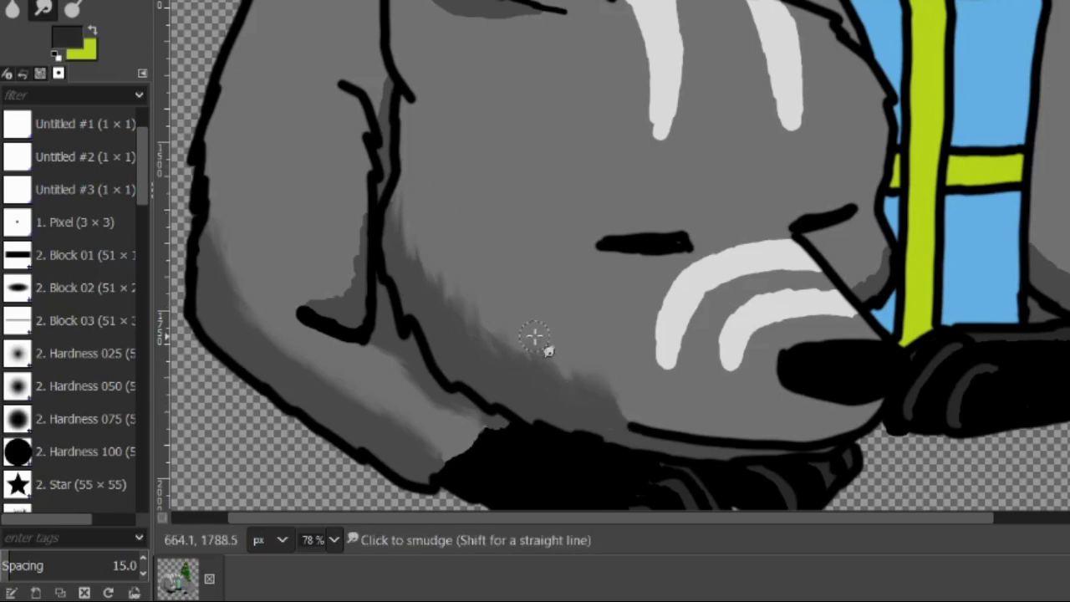
pyautogui.moveTo(536, 336)
pyautogui.mouseDown()
pyautogui.moveTo(477, 310)
pyautogui.moveTo(442, 243)
pyautogui.moveTo(416, 262)
pyautogui.moveTo(427, 293)
pyautogui.moveTo(408, 266)
pyautogui.moveTo(444, 167)
pyautogui.moveTo(417, 162)
pyautogui.mouseUp()
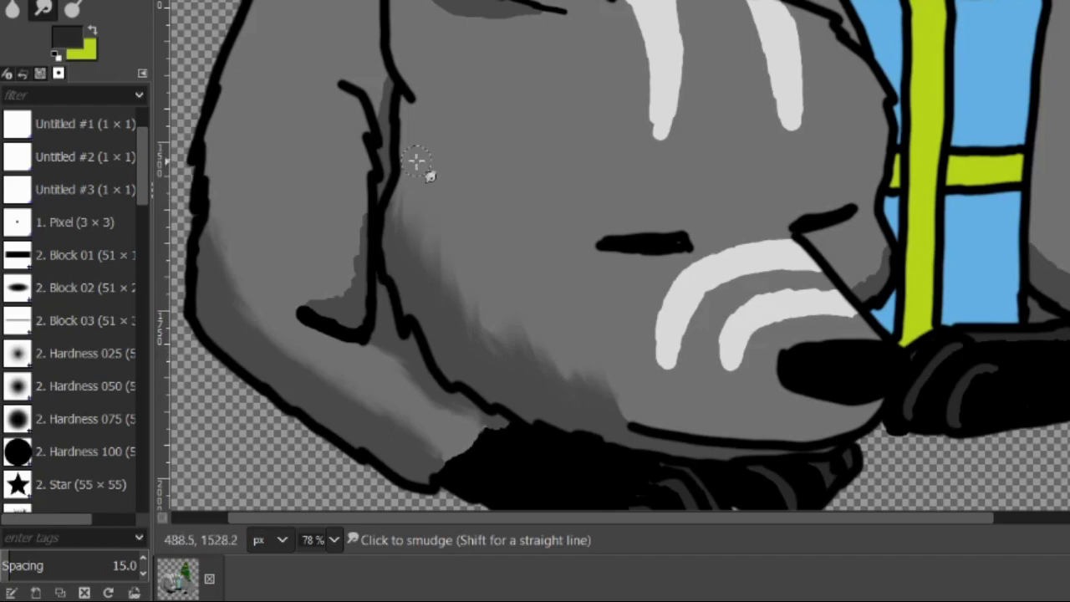
pyautogui.moveTo(485, 284); pyautogui.dragTo(469, 260)
pyautogui.moveTo(652, 416)
pyautogui.mouseDown()
pyautogui.moveTo(542, 313)
pyautogui.moveTo(510, 310)
pyautogui.moveTo(515, 281)
pyautogui.moveTo(525, 301)
pyautogui.moveTo(503, 291)
pyautogui.moveTo(525, 276)
pyautogui.moveTo(550, 381)
pyautogui.mouseUp()
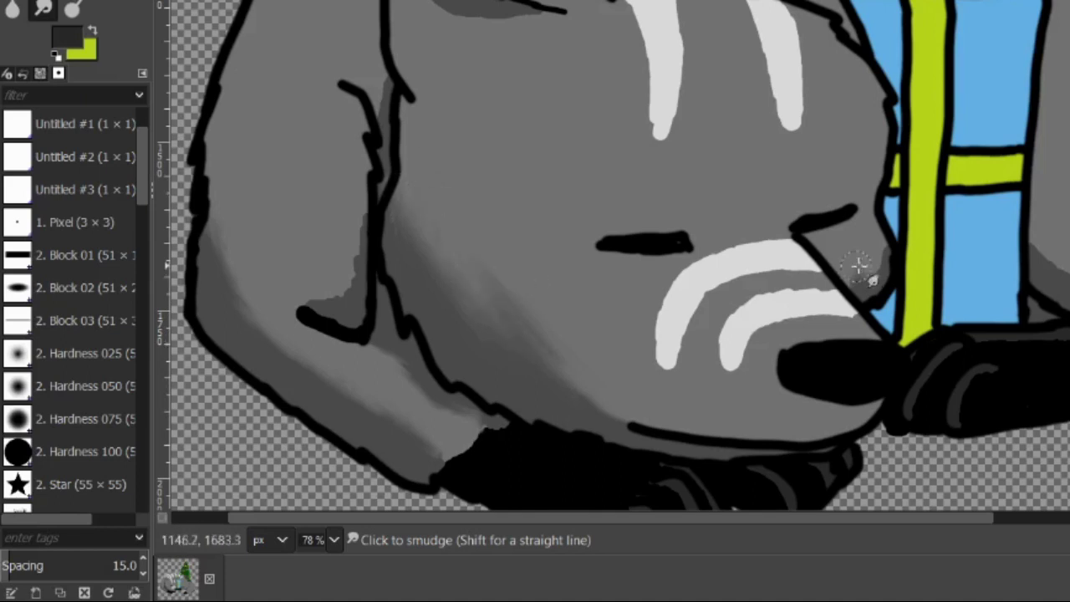
# Step: Smudge the small shaded patch between the muzzle and the present, and undo the excess smudging
pyautogui.moveTo(858, 265)
pyautogui.mouseDown()
pyautogui.moveTo(885, 259)
pyautogui.moveTo(869, 282)
pyautogui.moveTo(885, 245)
pyautogui.mouseUp()
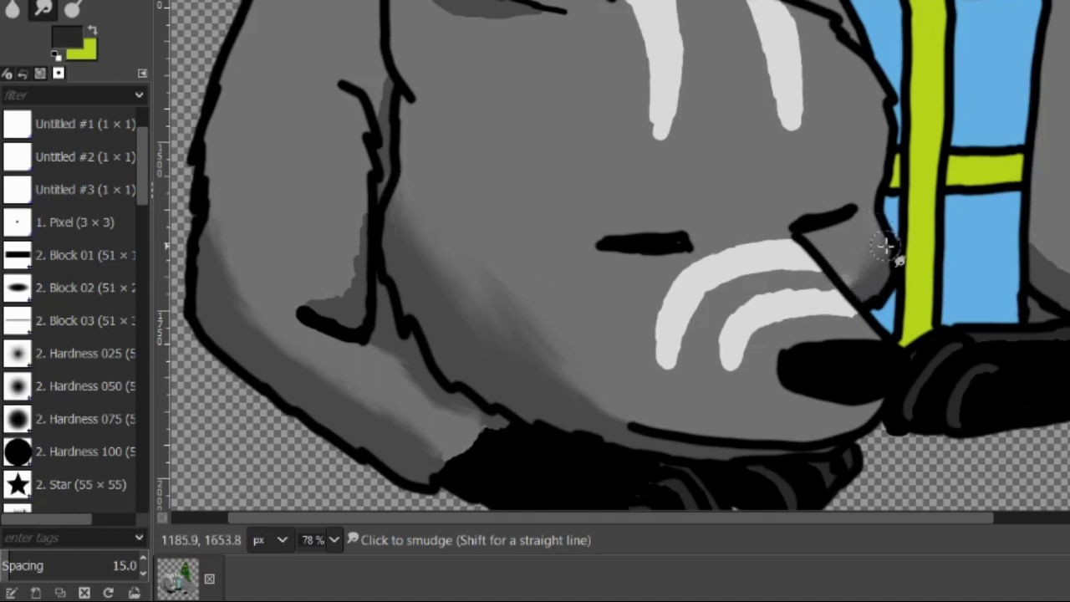
pyautogui.rightClick(831, 87)
pyautogui.moveTo(892, 139)
pyautogui.click(1007, 15)
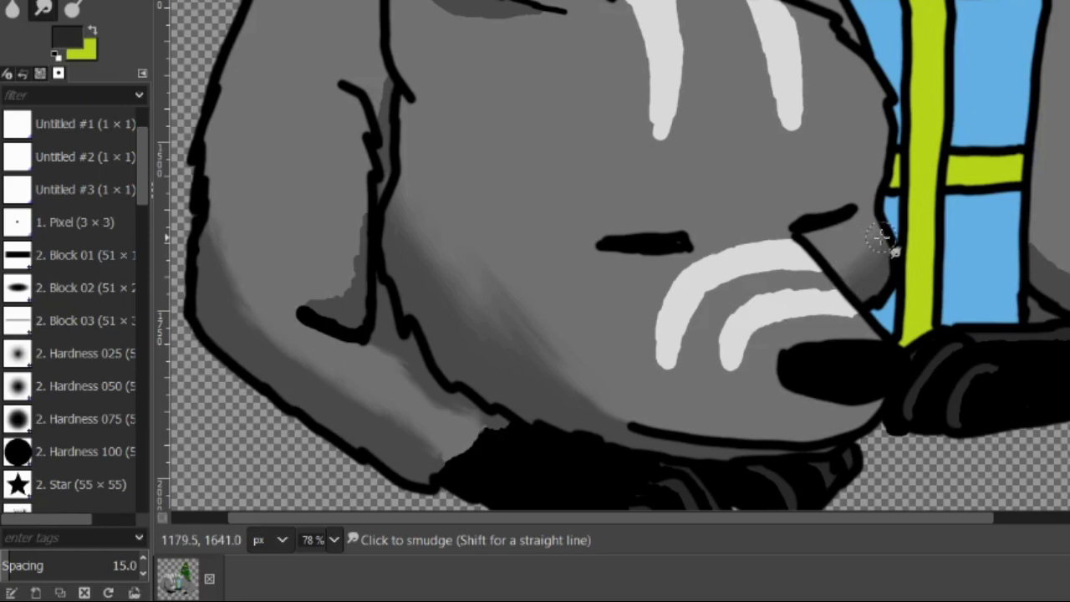
# Step: Sample the base grey fur colour and trim the smudged head shading to a clean, narrower curve with the Pencil
pyautogui.press('o')
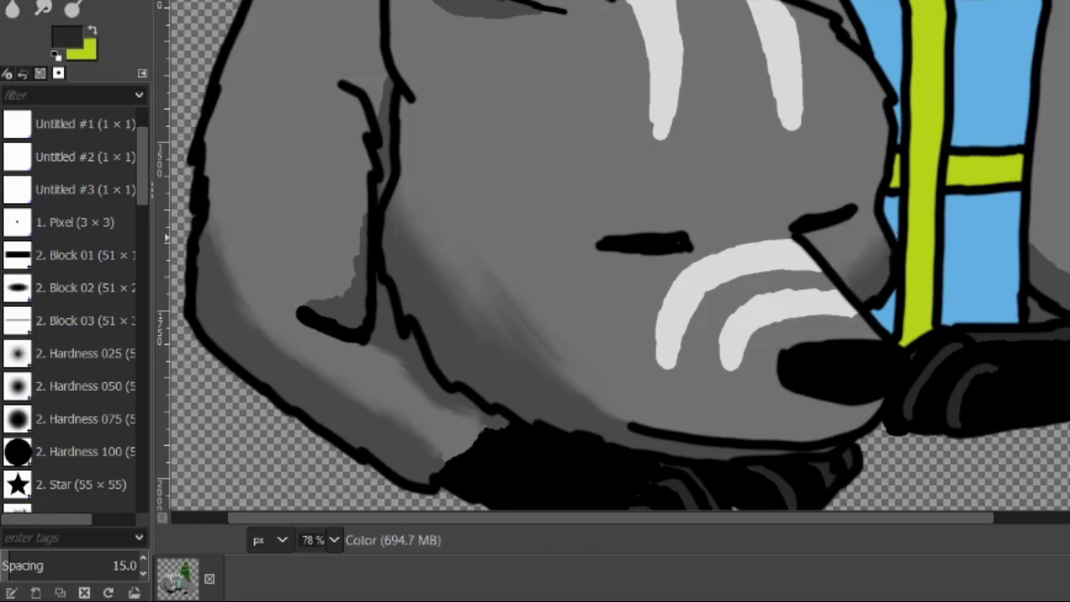
pyautogui.click(836, 117)
pyautogui.moveTo(496, 252)
pyautogui.mouseDown()
pyautogui.moveTo(564, 380)
pyautogui.moveTo(455, 298)
pyautogui.moveTo(413, 212)
pyautogui.mouseUp()
pyautogui.rightClick(587, 97)
pyautogui.moveTo(653, 157)
pyautogui.click(813, 12)
pyautogui.press('n')
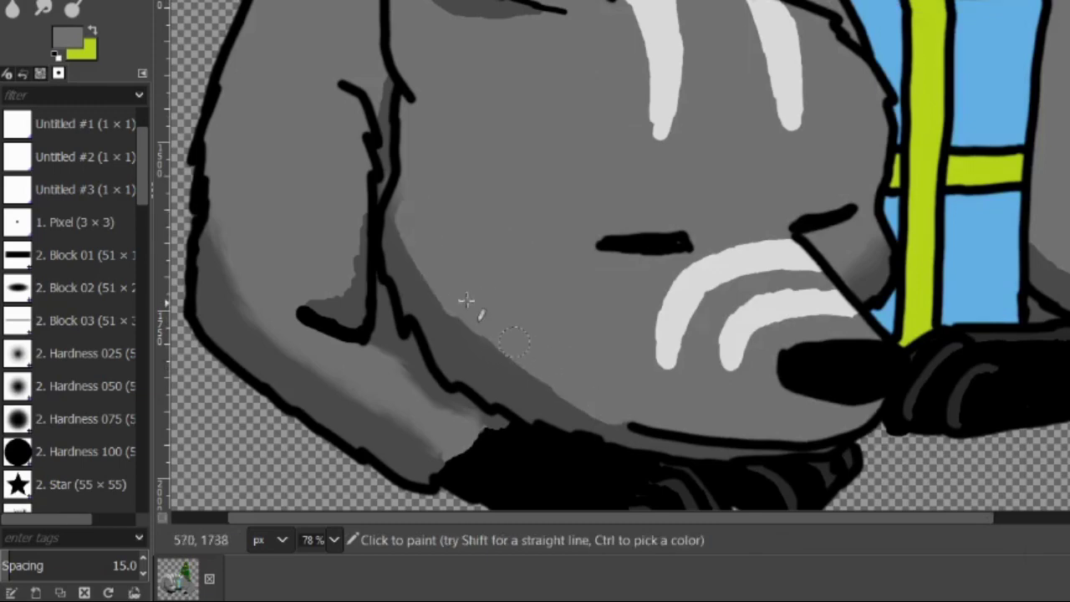
# Step: Smudge the trimmed edge of the head shading outward into the base grey and undo the unwanted smudge stroke
pyautogui.click(44, 9)
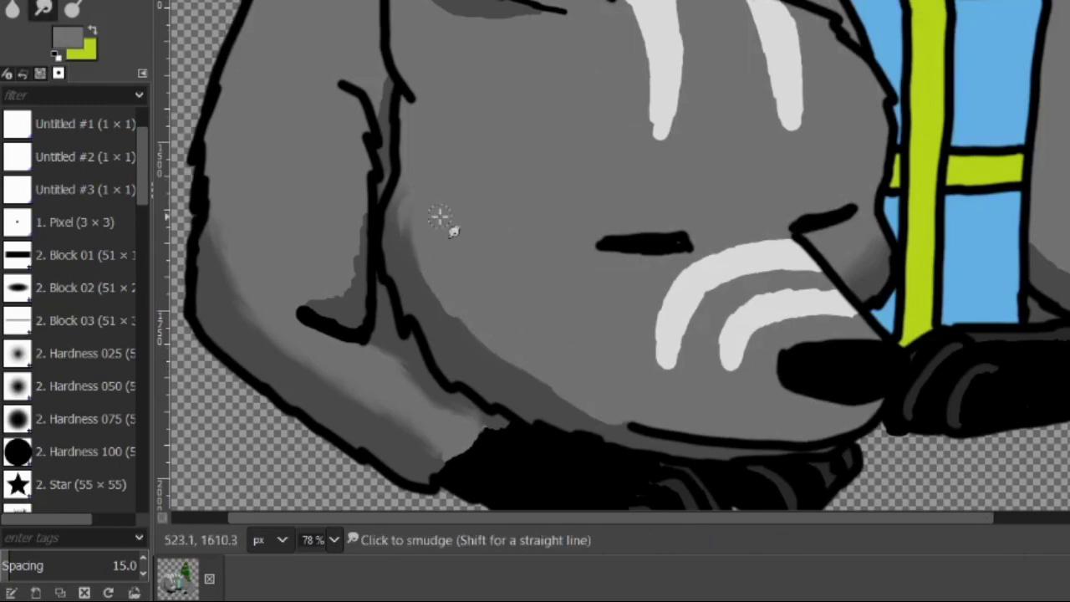
pyautogui.moveTo(442, 220)
pyautogui.mouseDown()
pyautogui.moveTo(435, 203)
pyautogui.moveTo(473, 351)
pyautogui.moveTo(469, 276)
pyautogui.moveTo(499, 377)
pyautogui.moveTo(486, 302)
pyautogui.moveTo(527, 390)
pyautogui.moveTo(562, 406)
pyautogui.moveTo(586, 399)
pyautogui.moveTo(607, 421)
pyautogui.moveTo(620, 387)
pyautogui.mouseUp()
pyautogui.rightClick(595, 146)
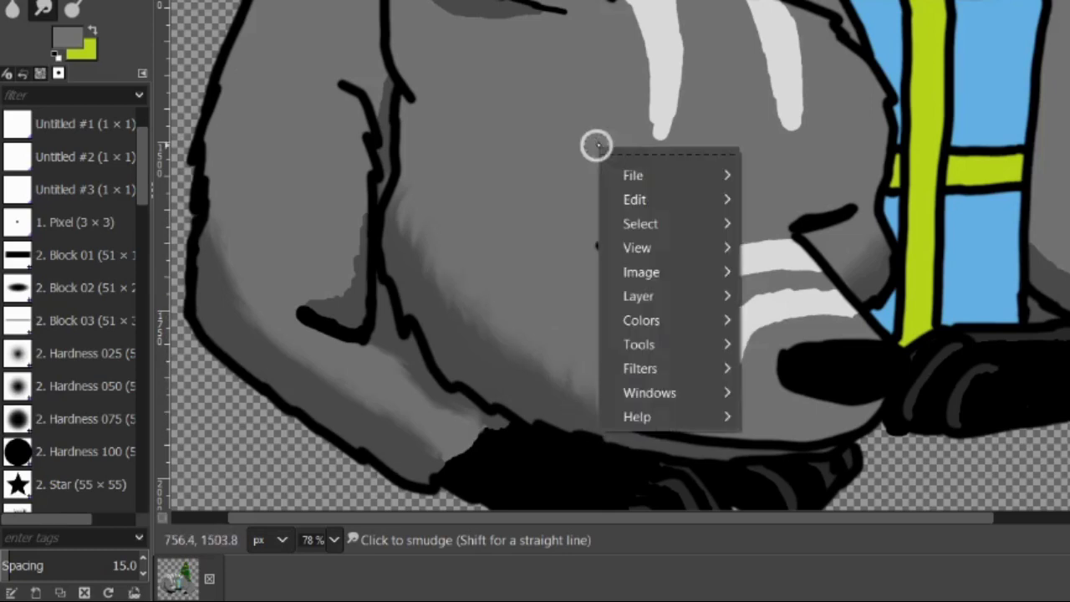
pyautogui.moveTo(640, 201)
pyautogui.click(841, 10)
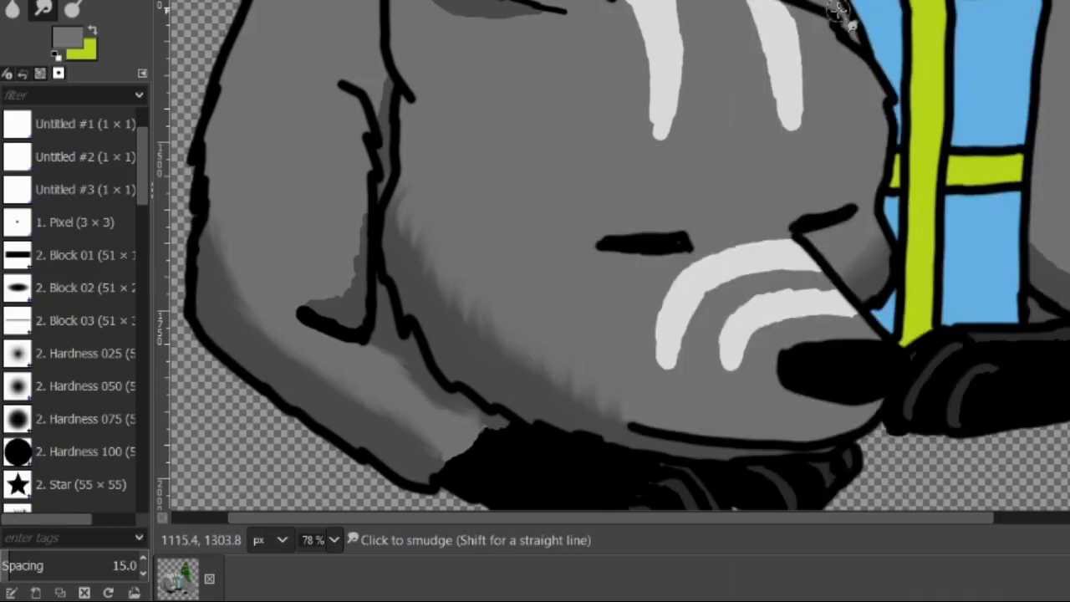
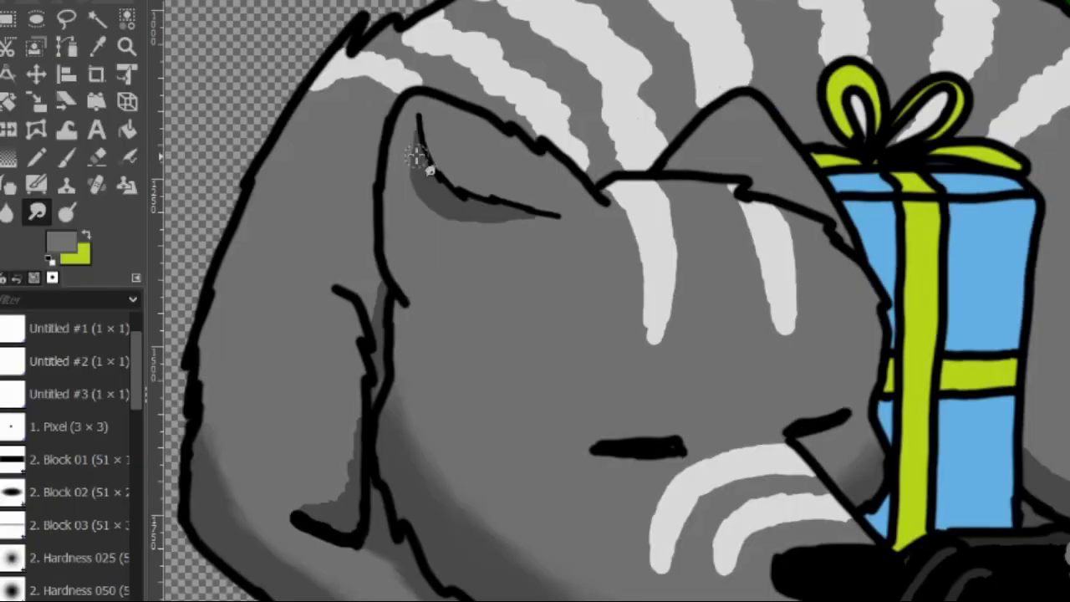
# Step: Smudge the dark shading beneath the ear fold so it fades softly into the head's grey
pyautogui.moveTo(418, 155)
pyautogui.mouseDown()
pyautogui.moveTo(426, 148)
pyautogui.moveTo(409, 180)
pyautogui.moveTo(465, 220)
pyautogui.moveTo(552, 244)
pyautogui.mouseUp()
pyautogui.moveTo(415, 199)
pyautogui.mouseDown()
pyautogui.moveTo(550, 230)
pyautogui.moveTo(417, 177)
pyautogui.moveTo(443, 222)
pyautogui.moveTo(484, 203)
pyautogui.moveTo(434, 121)
pyautogui.moveTo(572, 229)
pyautogui.mouseUp()
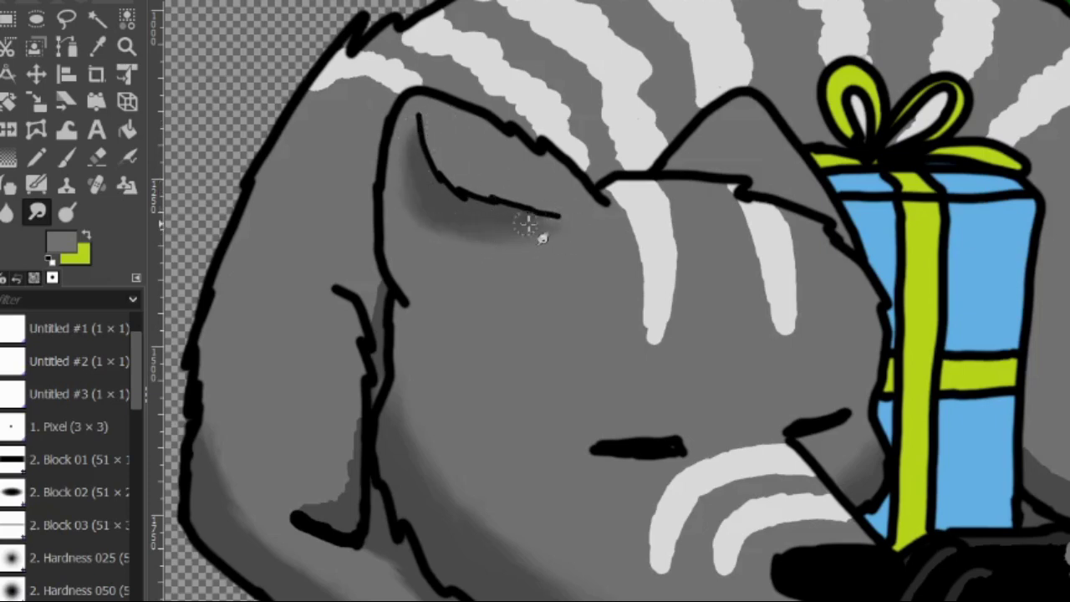
pyautogui.moveTo(425, 168); pyautogui.dragTo(405, 163)
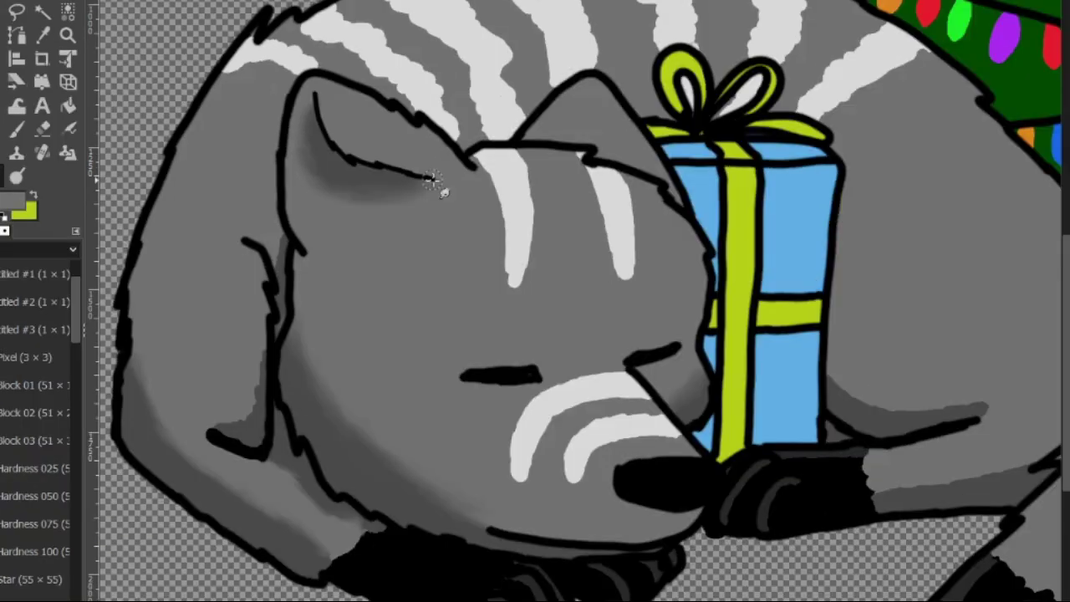
# Step: Smudge the dark shading beside the foreleg's elbow crease upward into the base grey
pyautogui.hscroll(1, 433, 179)
pyautogui.hscroll(-2, 433, 180)
pyautogui.moveTo(257, 407); pyautogui.dragTo(276, 364)
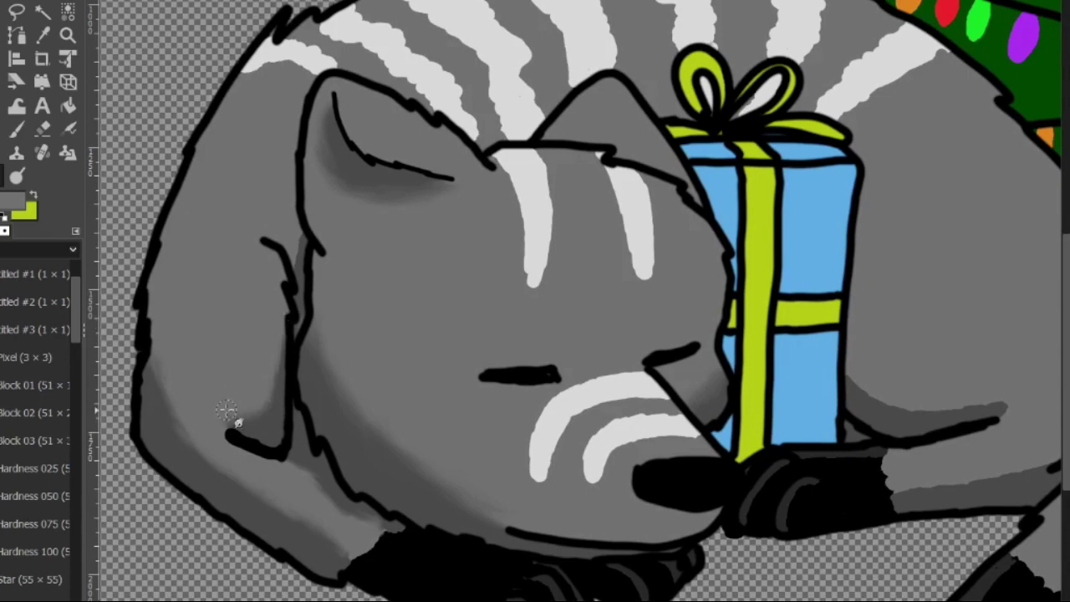
# Step: Smudge the dark grey highlight on the black tail tip so it blends softly into the black
pyautogui.hscroll(10, 245, 459)
pyautogui.scroll(-3, 631, 500)
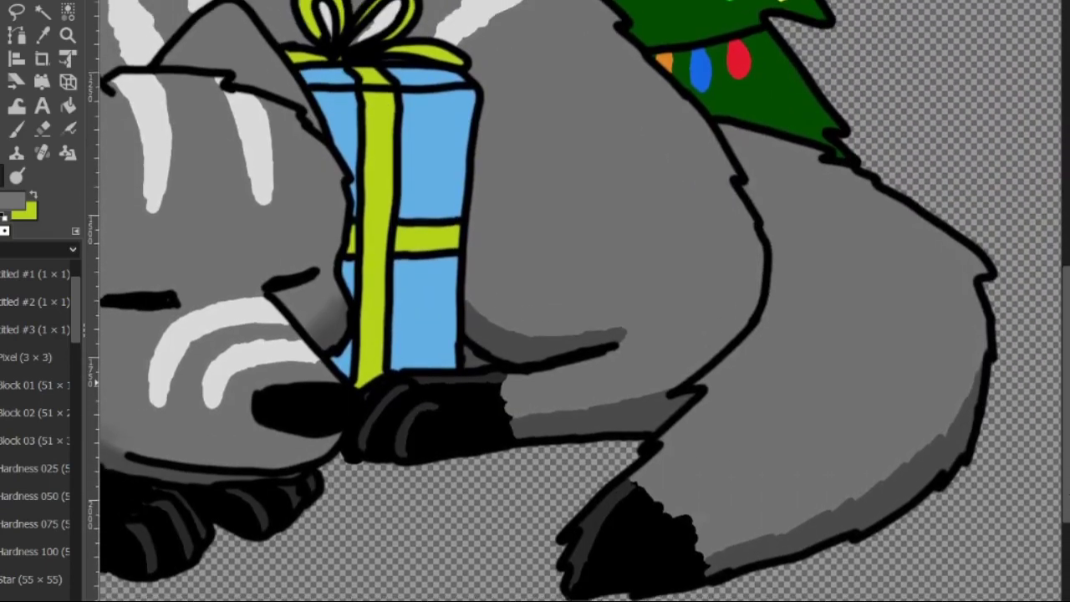
pyautogui.moveTo(631, 500)
pyautogui.mouseDown()
pyautogui.moveTo(610, 540)
pyautogui.moveTo(582, 574)
pyautogui.moveTo(640, 515)
pyautogui.moveTo(568, 591)
pyautogui.moveTo(602, 555)
pyautogui.moveTo(560, 576)
pyautogui.moveTo(643, 515)
pyautogui.moveTo(608, 565)
pyautogui.moveTo(582, 561)
pyautogui.moveTo(578, 584)
pyautogui.moveTo(633, 500)
pyautogui.moveTo(610, 555)
pyautogui.moveTo(576, 587)
pyautogui.moveTo(623, 512)
pyautogui.moveTo(617, 570)
pyautogui.moveTo(574, 574)
pyautogui.moveTo(609, 529)
pyautogui.moveTo(640, 525)
pyautogui.moveTo(591, 545)
pyautogui.moveTo(603, 560)
pyautogui.moveTo(618, 511)
pyautogui.moveTo(587, 581)
pyautogui.moveTo(645, 506)
pyautogui.moveTo(582, 567)
pyautogui.moveTo(634, 518)
pyautogui.moveTo(569, 565)
pyautogui.mouseUp()
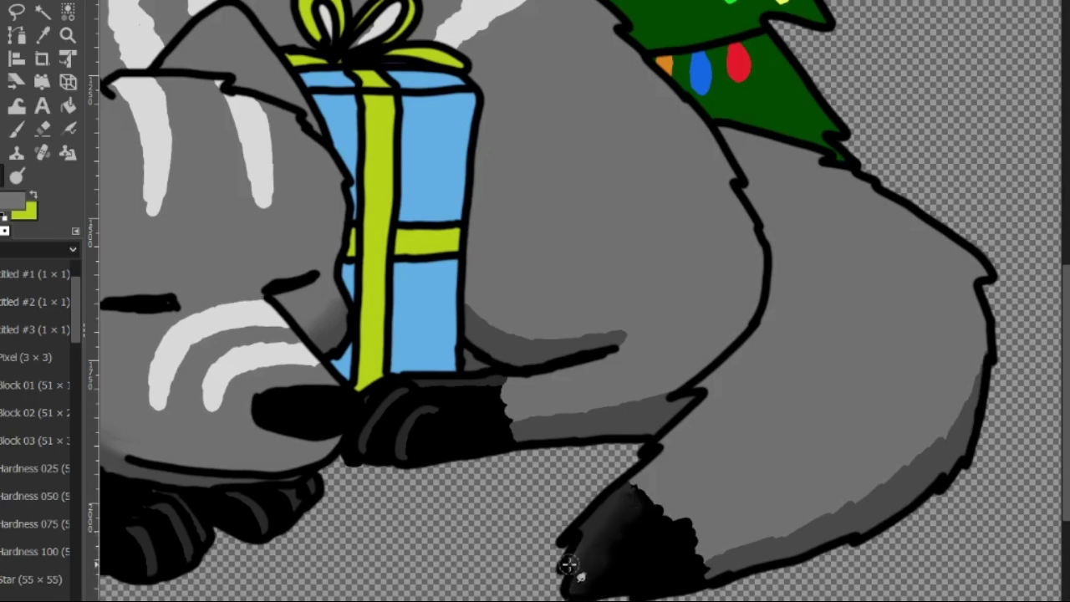
# Step: Smudge the shading along the tail's outer lower edge and pull the black tail tip into the grey fur in soft tufts
pyautogui.moveTo(987, 345)
pyautogui.mouseDown()
pyautogui.moveTo(927, 468)
pyautogui.moveTo(903, 430)
pyautogui.moveTo(890, 429)
pyautogui.moveTo(844, 524)
pyautogui.moveTo(817, 473)
pyautogui.moveTo(723, 547)
pyautogui.moveTo(734, 557)
pyautogui.moveTo(787, 539)
pyautogui.moveTo(806, 494)
pyautogui.moveTo(994, 371)
pyautogui.moveTo(950, 410)
pyautogui.mouseUp()
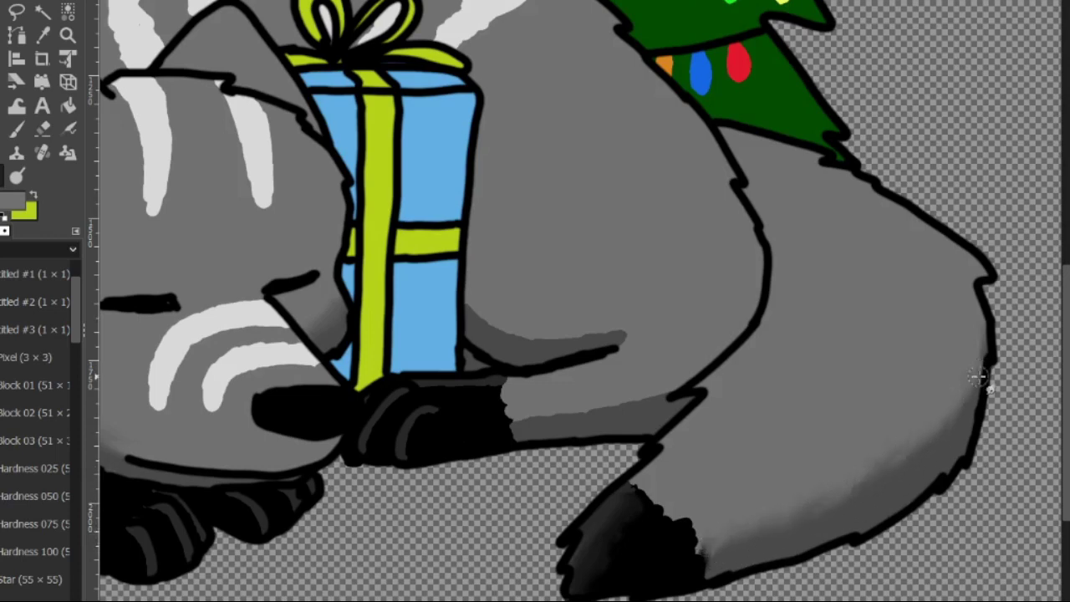
pyautogui.moveTo(762, 475)
pyautogui.mouseDown()
pyautogui.moveTo(797, 472)
pyautogui.moveTo(797, 445)
pyautogui.moveTo(830, 467)
pyautogui.moveTo(866, 418)
pyautogui.moveTo(878, 497)
pyautogui.moveTo(938, 443)
pyautogui.moveTo(967, 354)
pyautogui.mouseUp()
pyautogui.moveTo(968, 393); pyautogui.dragTo(974, 425)
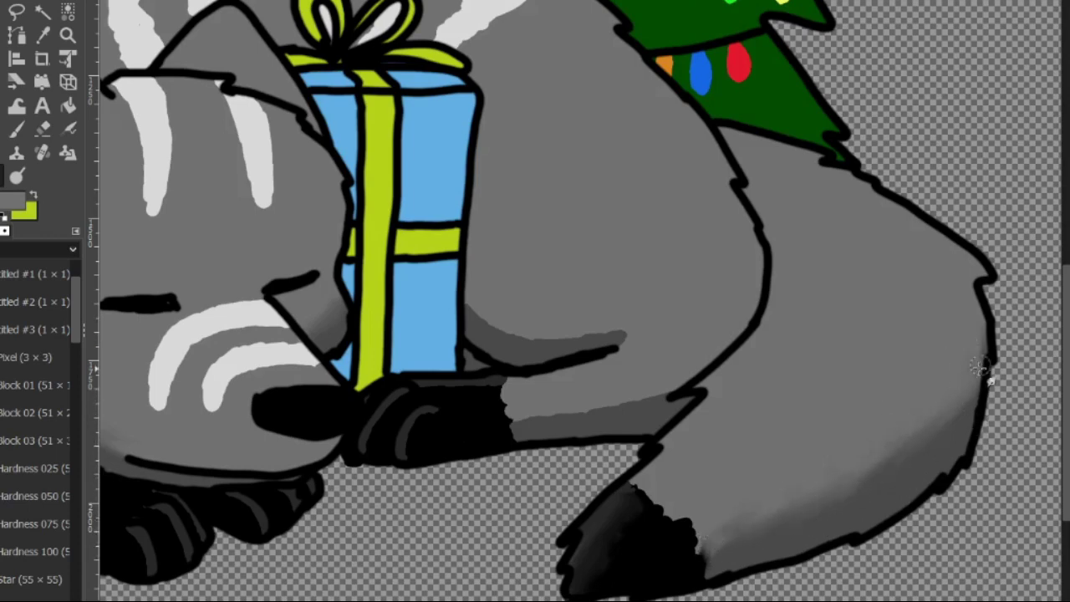
pyautogui.moveTo(614, 502)
pyautogui.mouseDown()
pyautogui.moveTo(633, 481)
pyautogui.moveTo(653, 526)
pyautogui.moveTo(770, 507)
pyautogui.moveTo(677, 557)
pyautogui.moveTo(672, 576)
pyautogui.moveTo(691, 557)
pyautogui.moveTo(777, 541)
pyautogui.moveTo(712, 564)
pyautogui.moveTo(788, 553)
pyautogui.moveTo(681, 550)
pyautogui.moveTo(741, 461)
pyautogui.moveTo(724, 490)
pyautogui.moveTo(640, 494)
pyautogui.moveTo(733, 471)
pyautogui.moveTo(700, 469)
pyautogui.moveTo(668, 528)
pyautogui.moveTo(743, 507)
pyautogui.moveTo(752, 547)
pyautogui.moveTo(712, 568)
pyautogui.moveTo(681, 443)
pyautogui.mouseUp()
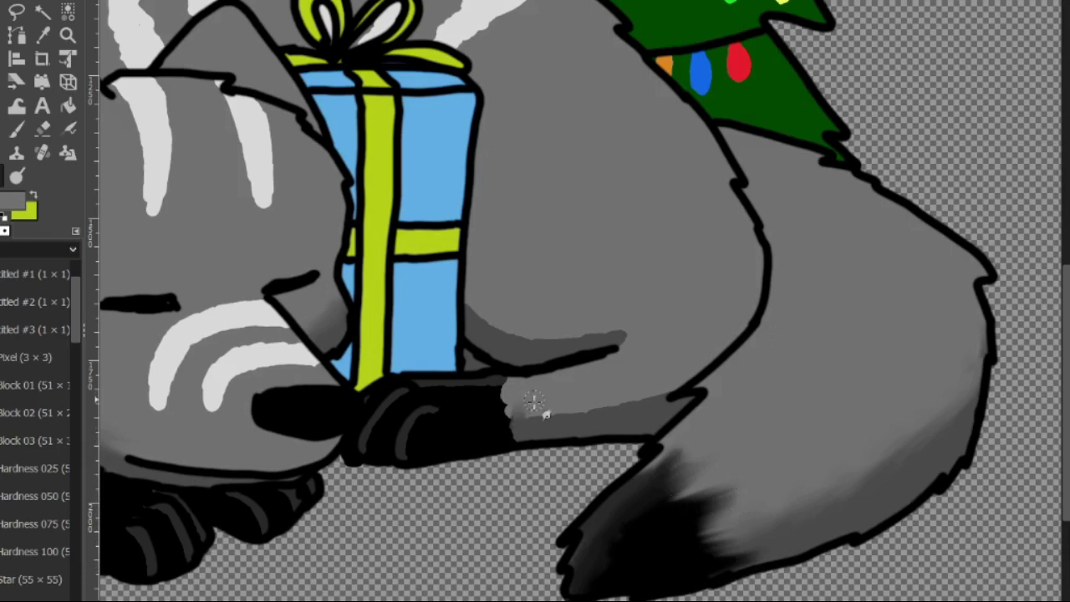
# Step: Smudge the shading along the lower edge of the leg between the present and the tail up into the base grey
pyautogui.moveTo(534, 403)
pyautogui.mouseDown()
pyautogui.moveTo(591, 376)
pyautogui.moveTo(601, 356)
pyautogui.moveTo(615, 378)
pyautogui.moveTo(675, 357)
pyautogui.mouseUp()
pyautogui.moveTo(674, 395)
pyautogui.mouseDown()
pyautogui.moveTo(699, 354)
pyautogui.moveTo(674, 369)
pyautogui.moveTo(629, 364)
pyautogui.mouseUp()
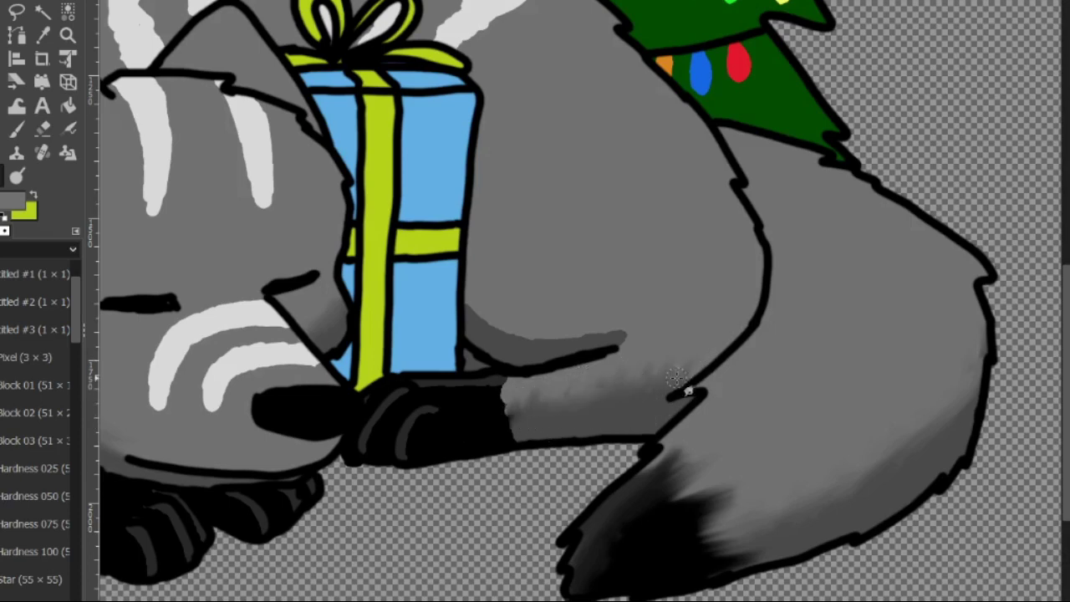
pyautogui.moveTo(531, 418); pyautogui.dragTo(629, 388)
pyautogui.rightClick(651, 237)
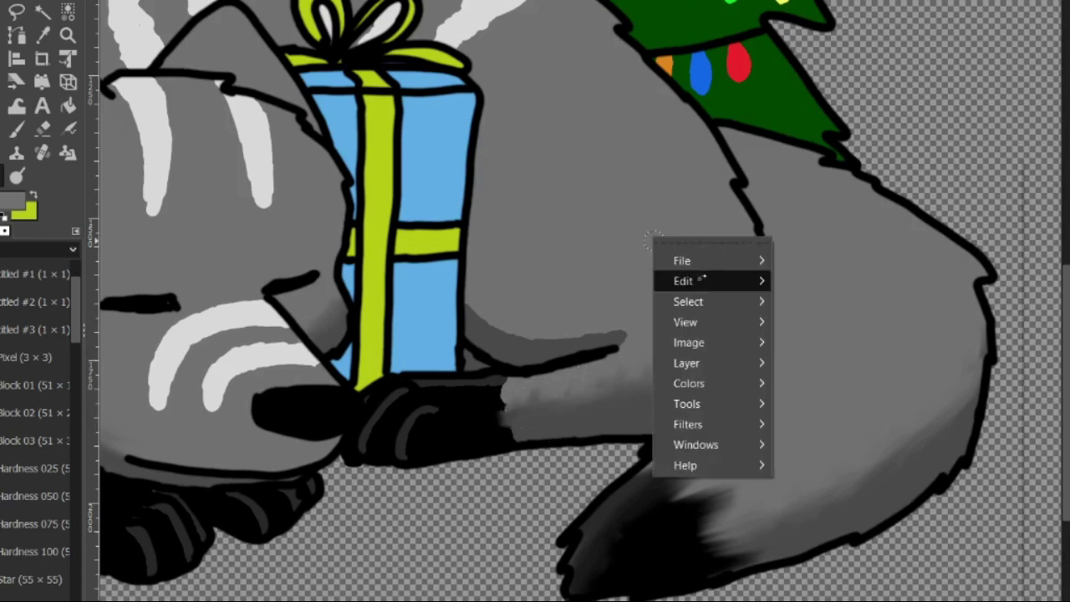
pyautogui.click(850, 183)
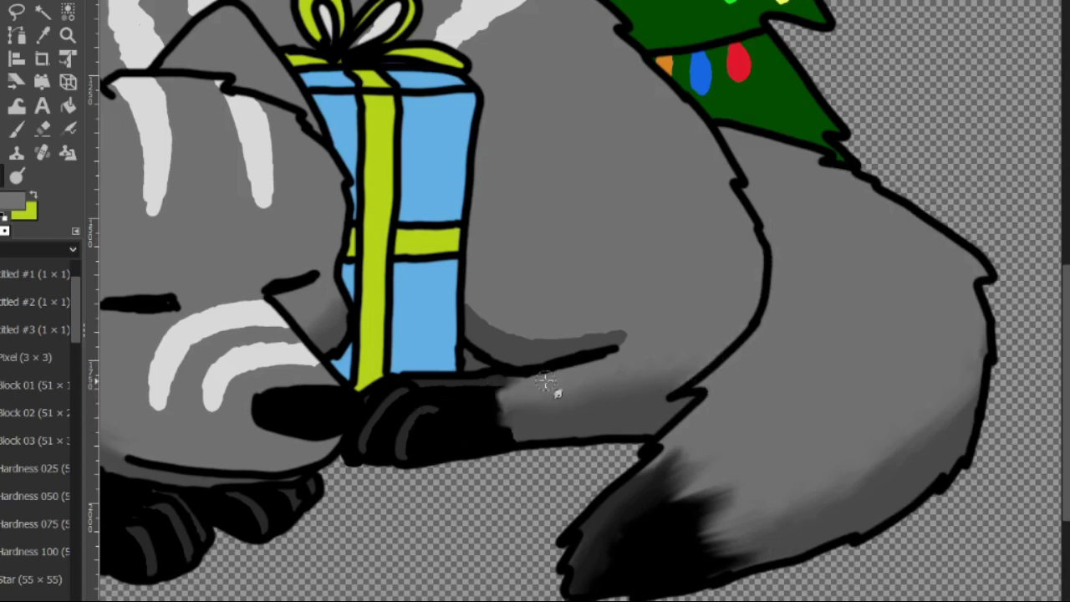
# Step: Smudge the black paw marking beside the present into the grey leg as feathered, pointed fur strands
pyautogui.moveTo(545, 436); pyautogui.dragTo(564, 428)
pyautogui.moveTo(488, 396); pyautogui.dragTo(566, 378)
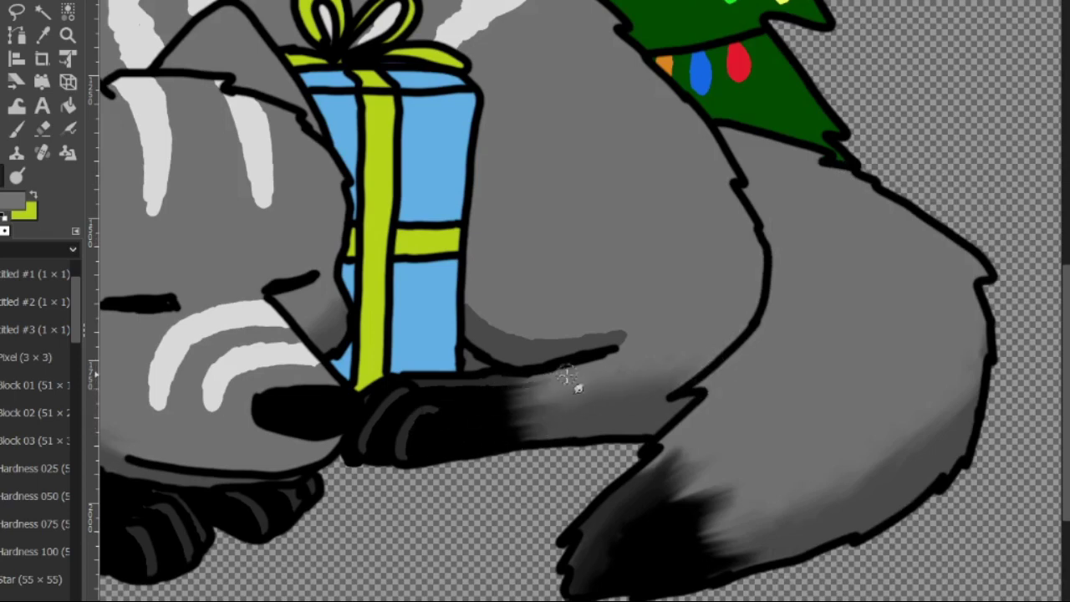
pyautogui.moveTo(487, 384)
pyautogui.mouseDown()
pyautogui.moveTo(515, 385)
pyautogui.moveTo(437, 390)
pyautogui.moveTo(482, 399)
pyautogui.moveTo(443, 407)
pyautogui.moveTo(549, 406)
pyautogui.moveTo(510, 411)
pyautogui.moveTo(560, 420)
pyautogui.moveTo(565, 378)
pyautogui.mouseUp()
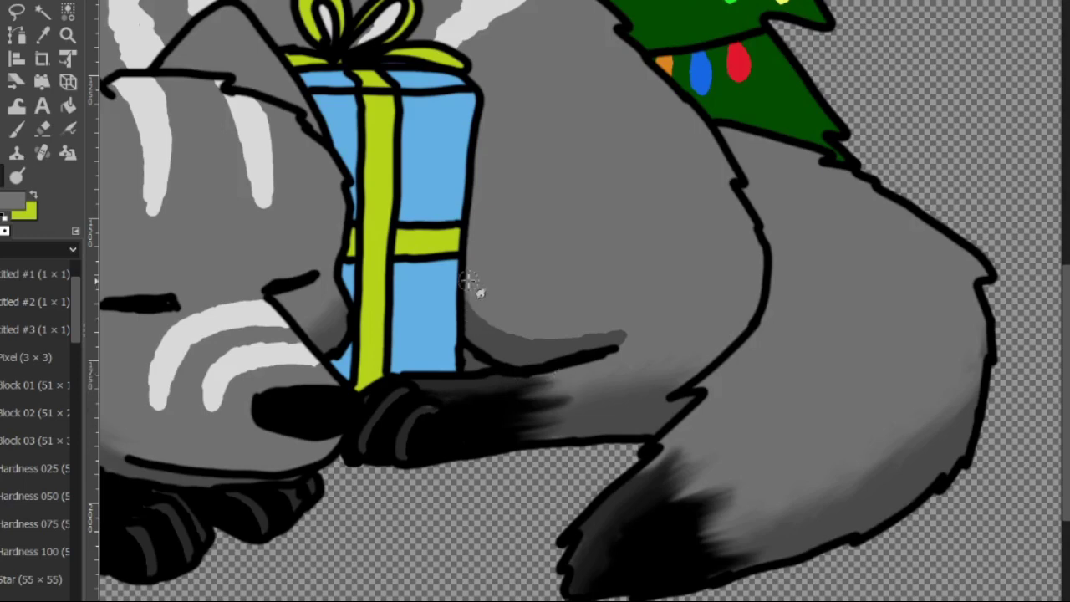
# Step: Smudge the body shading next to the present, and feather the black edge of the foreleg under the head into the grey
pyautogui.moveTo(468, 279)
pyautogui.mouseDown()
pyautogui.moveTo(506, 331)
pyautogui.moveTo(526, 307)
pyautogui.moveTo(526, 353)
pyautogui.moveTo(561, 323)
pyautogui.moveTo(573, 351)
pyautogui.moveTo(588, 277)
pyautogui.mouseUp()
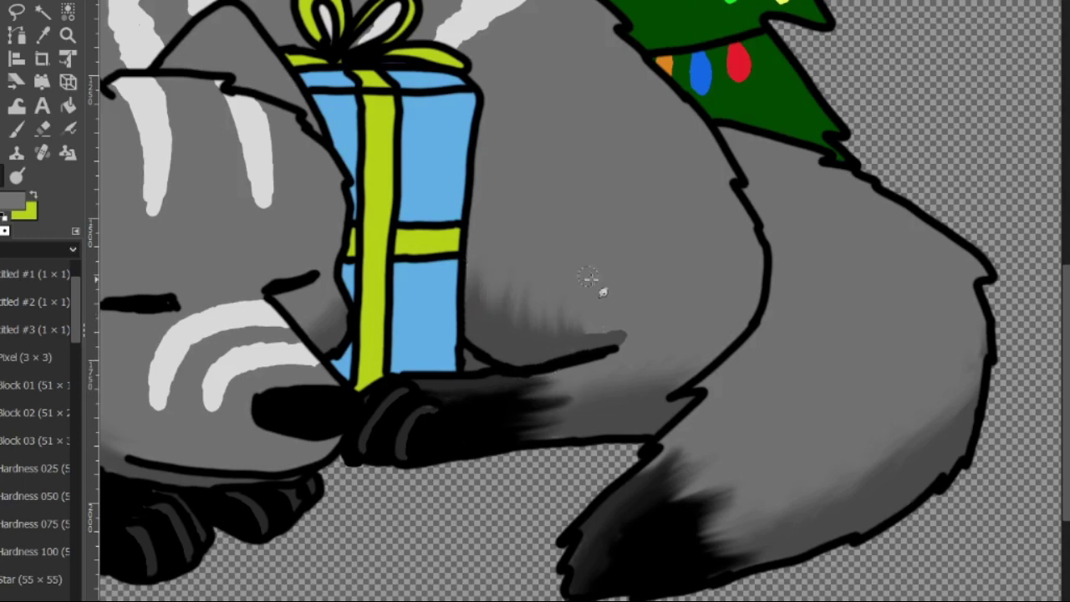
pyautogui.moveTo(615, 311); pyautogui.dragTo(630, 339)
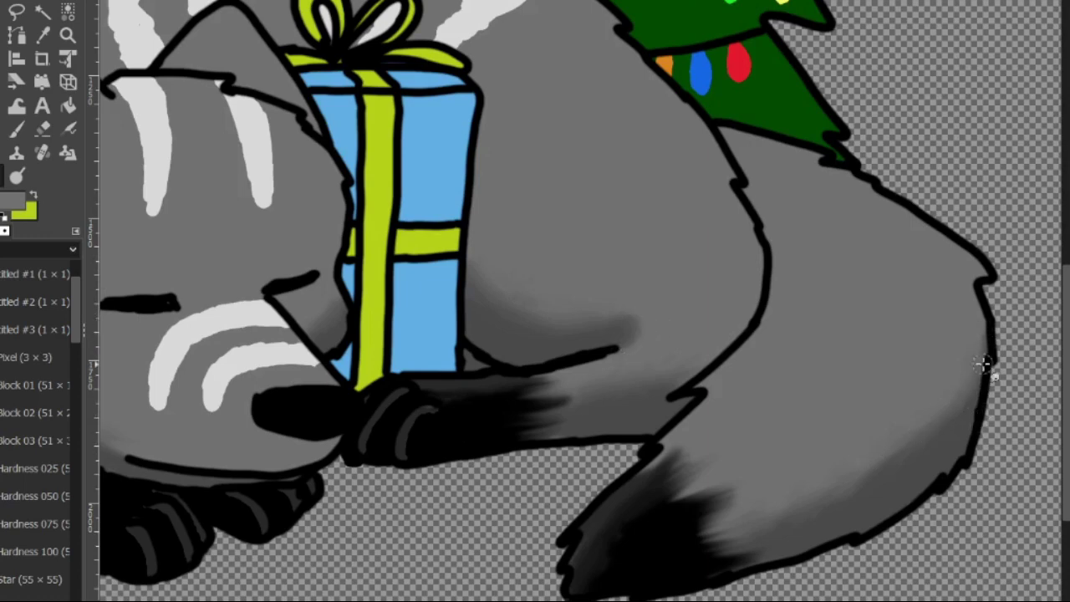
pyautogui.moveTo(628, 544); pyautogui.dragTo(396, 544)
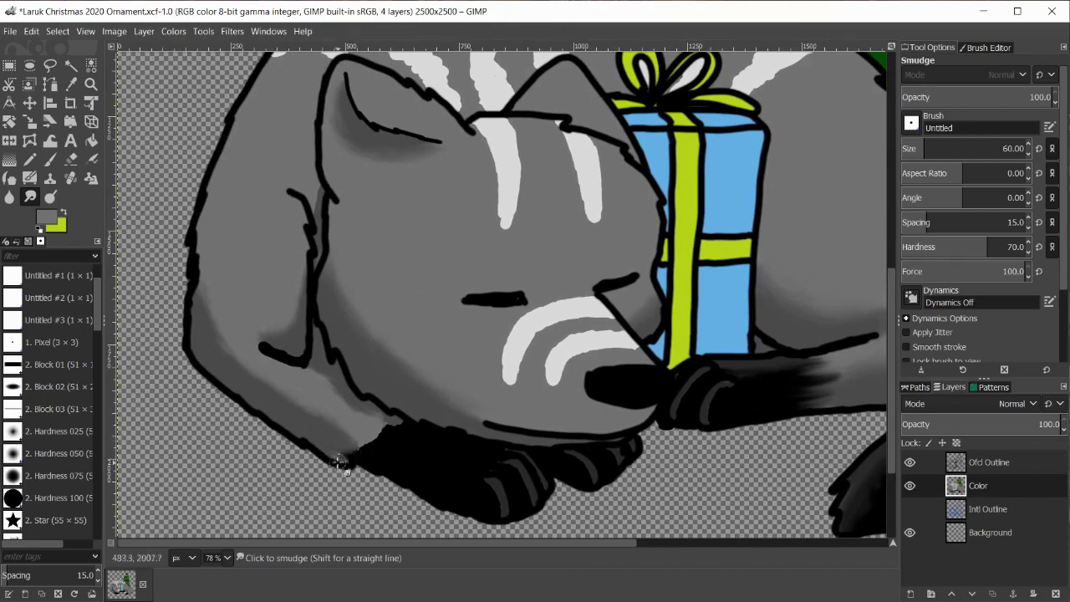
pyautogui.moveTo(339, 461)
pyautogui.mouseDown()
pyautogui.moveTo(370, 449)
pyautogui.moveTo(356, 439)
pyautogui.moveTo(366, 425)
pyautogui.moveTo(401, 433)
pyautogui.moveTo(368, 406)
pyautogui.mouseUp()
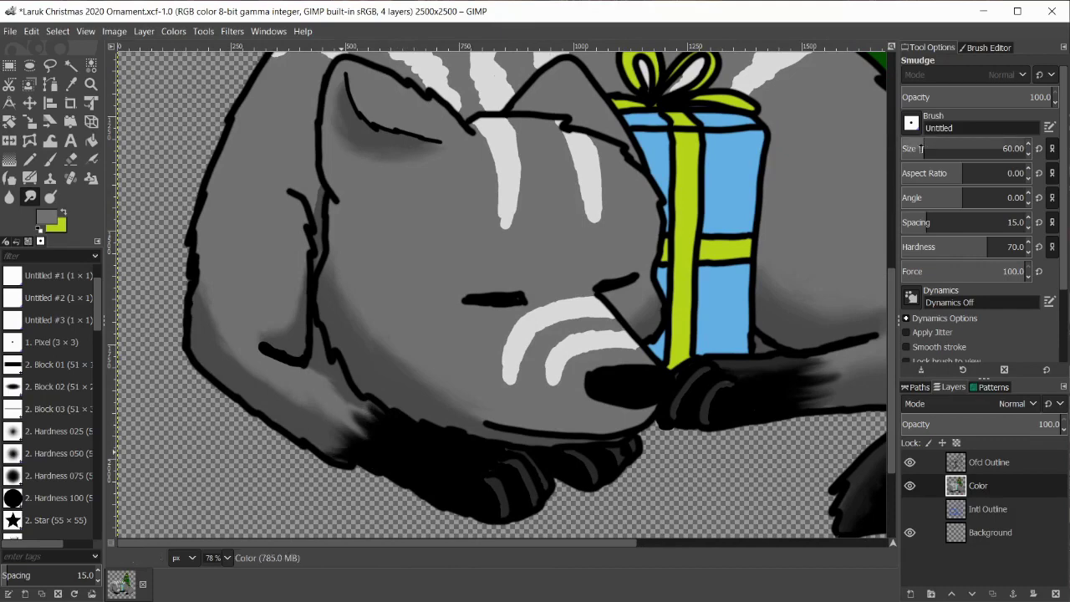
# Step: Set the Smudge brush size to 15 and, at 200% zoom, soften the two toe highlights on the paw beside the present
pyautogui.moveTo(923, 150); pyautogui.dragTo(906, 150)
pyautogui.moveTo(501, 543); pyautogui.dragTo(612, 543)
pyautogui.click(227, 558)
pyautogui.click(221, 437)
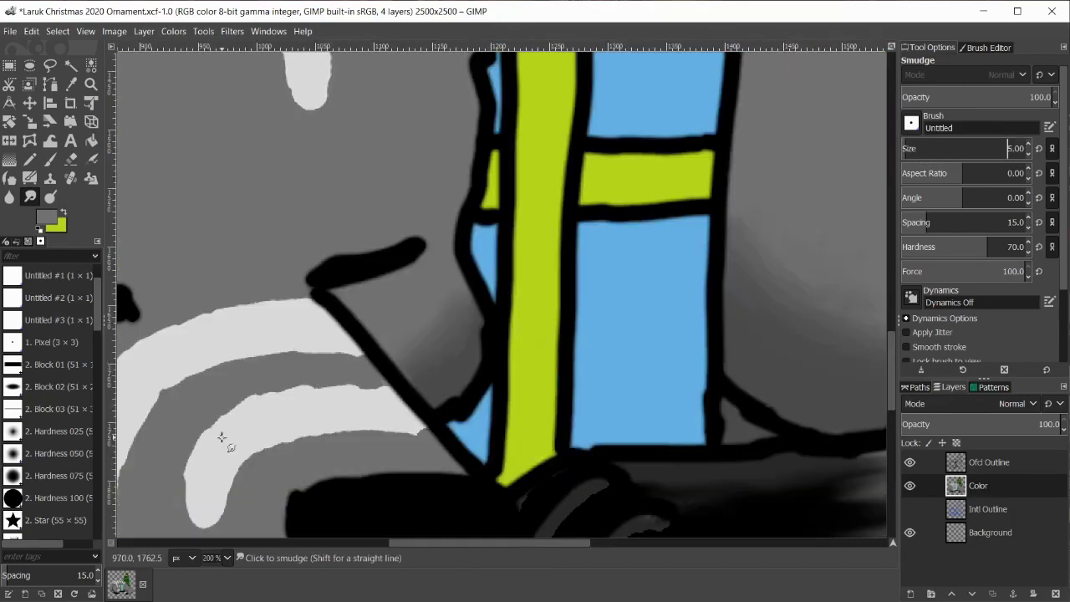
pyautogui.scroll(-3, 613, 369)
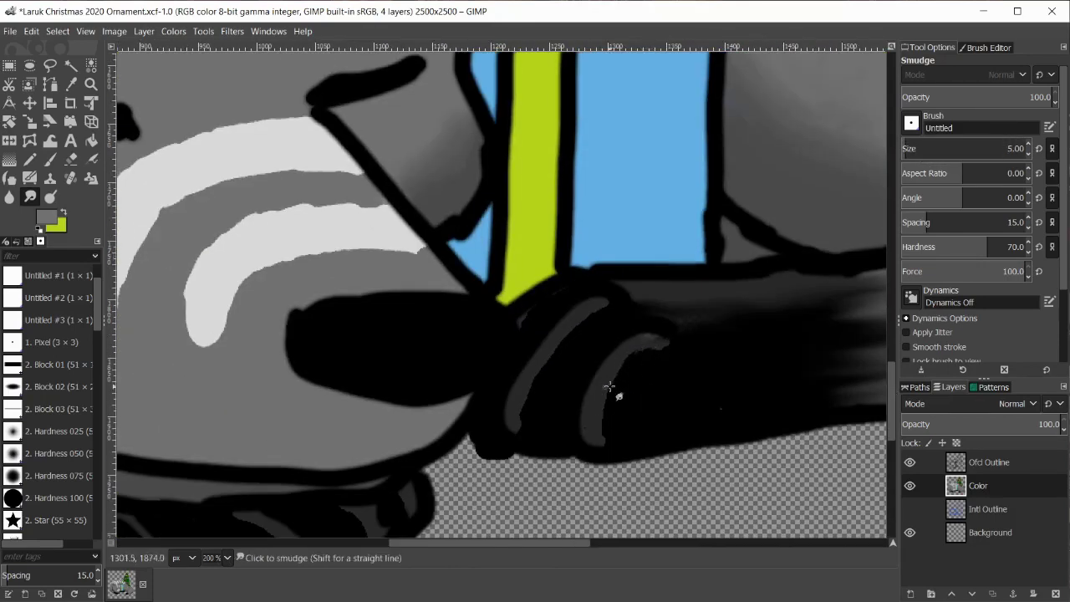
pyautogui.press(']')
pyautogui.press(']')
pyautogui.press(']')
pyautogui.press(']')
pyautogui.press(']')
pyautogui.press(']')
pyautogui.press(']')
pyautogui.press(']')
pyautogui.press(']')
pyautogui.press(']')
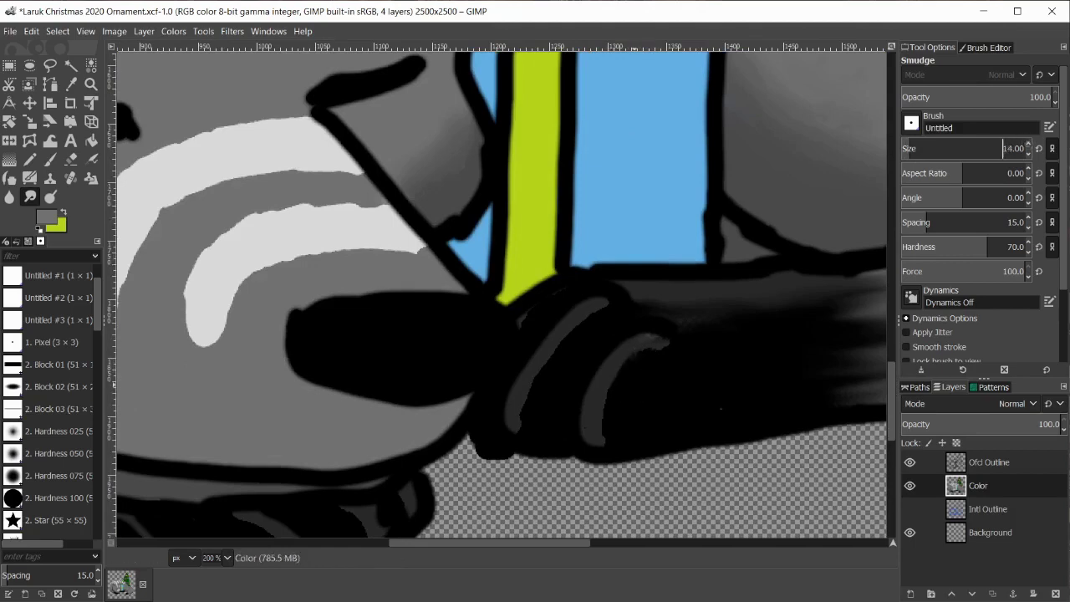
pyautogui.moveTo(645, 358)
pyautogui.mouseDown()
pyautogui.moveTo(616, 440)
pyautogui.moveTo(663, 351)
pyautogui.mouseUp()
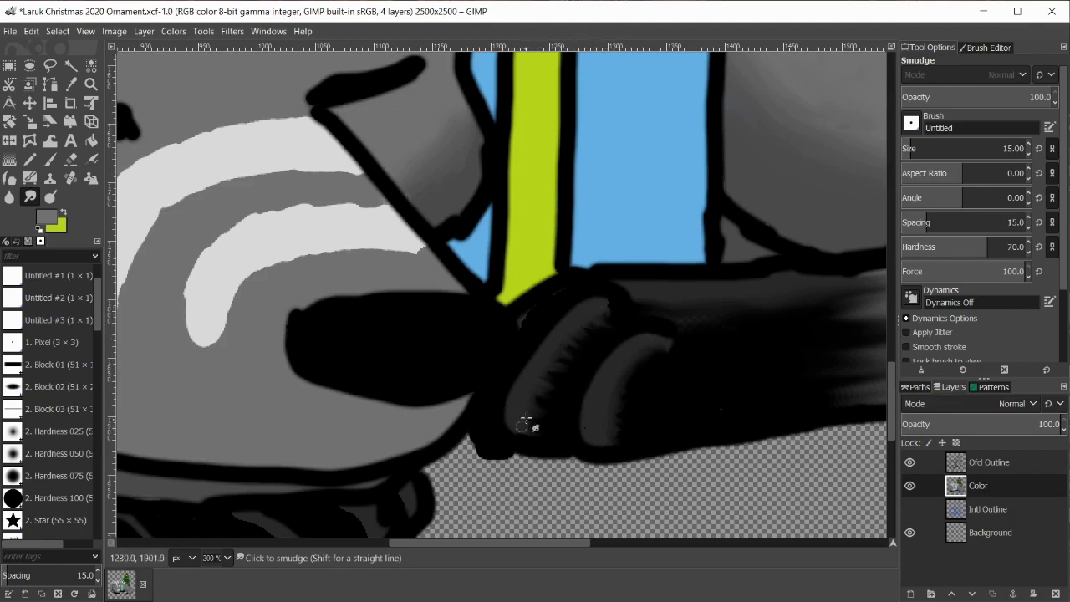
# Step: Smudge the grey toe highlights on the two paws beneath the chin so their edges fade into the black
pyautogui.moveTo(528, 547); pyautogui.dragTo(479, 547)
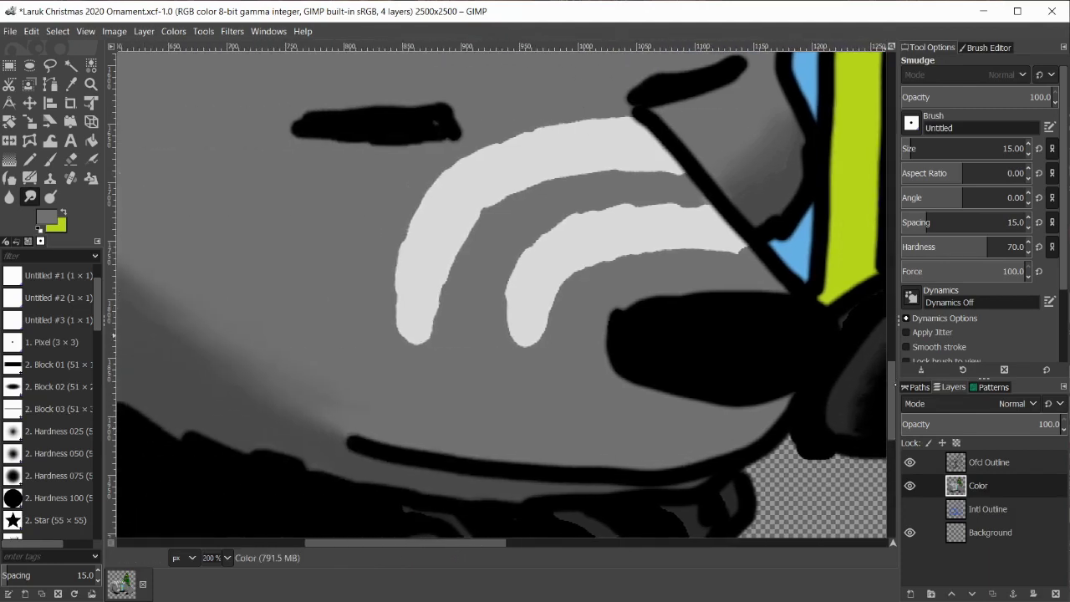
pyautogui.moveTo(892, 402); pyautogui.dragTo(891, 447)
pyautogui.moveTo(366, 329); pyautogui.dragTo(347, 329)
pyautogui.moveTo(376, 341)
pyautogui.mouseDown()
pyautogui.moveTo(391, 370)
pyautogui.moveTo(369, 399)
pyautogui.moveTo(386, 374)
pyautogui.moveTo(377, 355)
pyautogui.moveTo(388, 336)
pyautogui.moveTo(342, 329)
pyautogui.moveTo(376, 390)
pyautogui.moveTo(350, 325)
pyautogui.moveTo(389, 368)
pyautogui.moveTo(335, 337)
pyautogui.mouseUp()
pyautogui.moveTo(405, 284)
pyautogui.mouseDown()
pyautogui.moveTo(437, 307)
pyautogui.moveTo(439, 338)
pyautogui.moveTo(466, 343)
pyautogui.moveTo(472, 384)
pyautogui.moveTo(480, 314)
pyautogui.moveTo(473, 335)
pyautogui.moveTo(432, 298)
pyautogui.moveTo(466, 369)
pyautogui.moveTo(411, 312)
pyautogui.moveTo(404, 278)
pyautogui.moveTo(371, 277)
pyautogui.mouseUp()
pyautogui.moveTo(502, 333)
pyautogui.mouseDown()
pyautogui.moveTo(485, 301)
pyautogui.moveTo(410, 241)
pyautogui.moveTo(384, 241)
pyautogui.mouseUp()
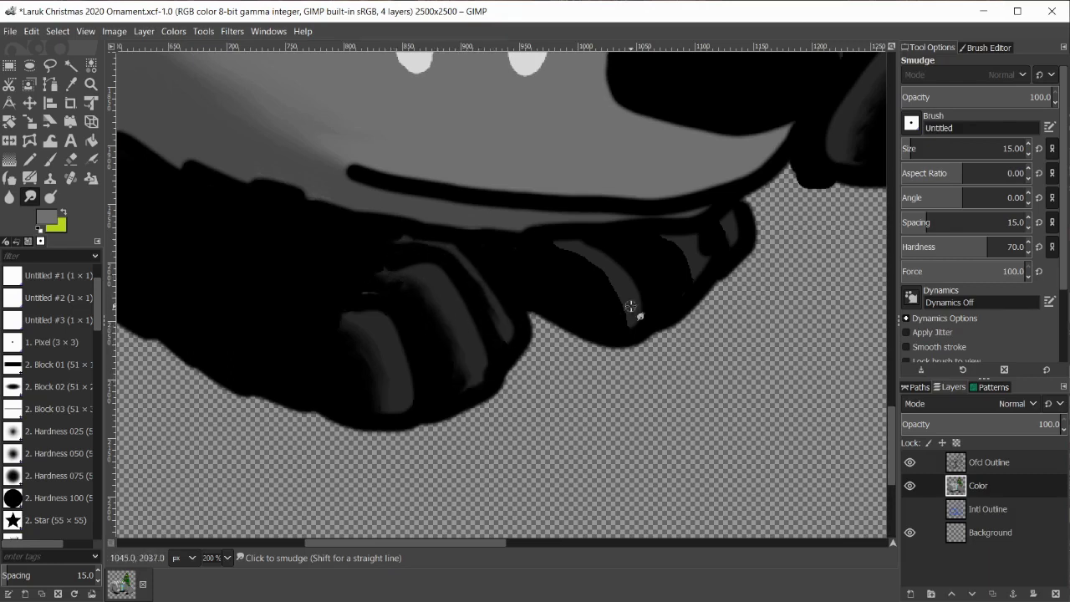
pyautogui.moveTo(630, 306)
pyautogui.mouseDown()
pyautogui.moveTo(613, 287)
pyautogui.moveTo(556, 247)
pyautogui.moveTo(597, 277)
pyautogui.moveTo(614, 308)
pyautogui.moveTo(574, 253)
pyautogui.moveTo(580, 261)
pyautogui.moveTo(542, 268)
pyautogui.mouseUp()
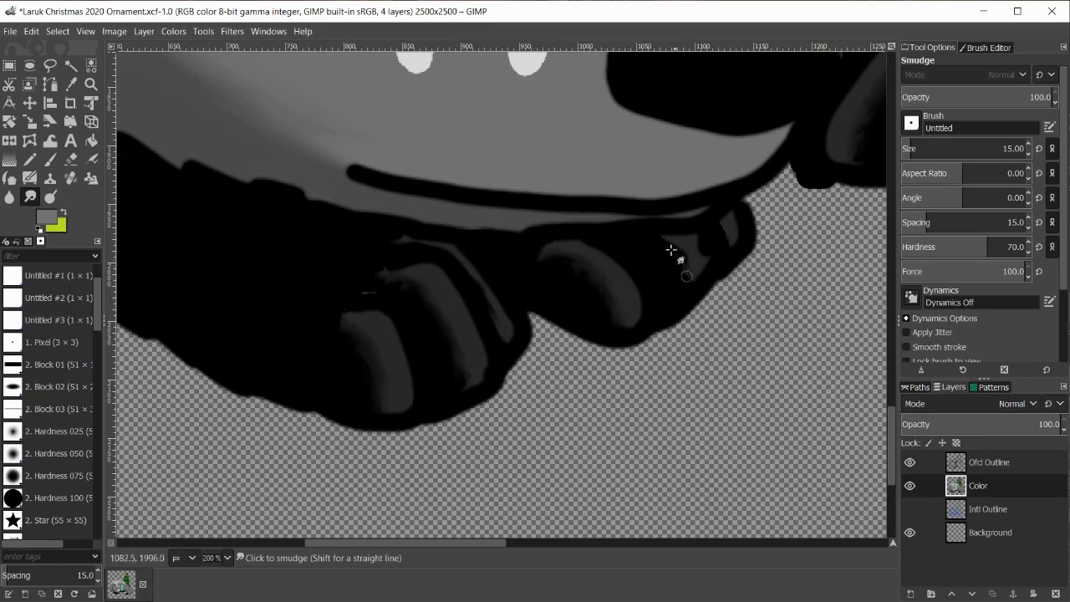
pyautogui.moveTo(672, 250)
pyautogui.mouseDown()
pyautogui.moveTo(710, 258)
pyautogui.moveTo(689, 266)
pyautogui.moveTo(644, 240)
pyautogui.moveTo(705, 266)
pyautogui.mouseUp()
# Step: With the Eraser at size 10, cut a claw-shaped notch in the larger paw's first toe through the Color and Ofcl Outline layers
pyautogui.click(986, 509)
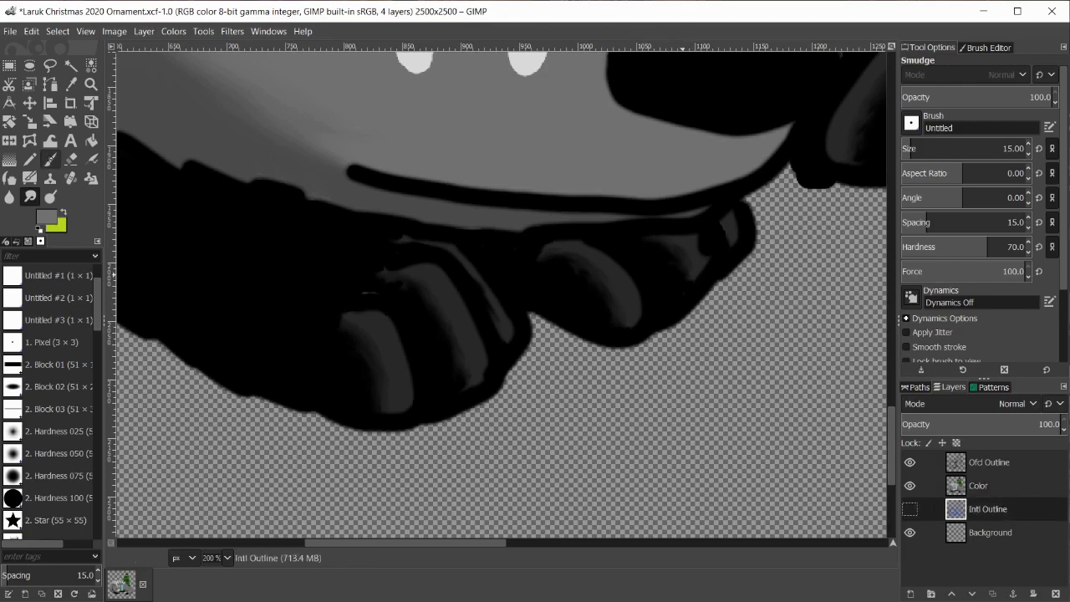
pyautogui.click(70, 158)
pyautogui.scroll(-3, 1029, 154)
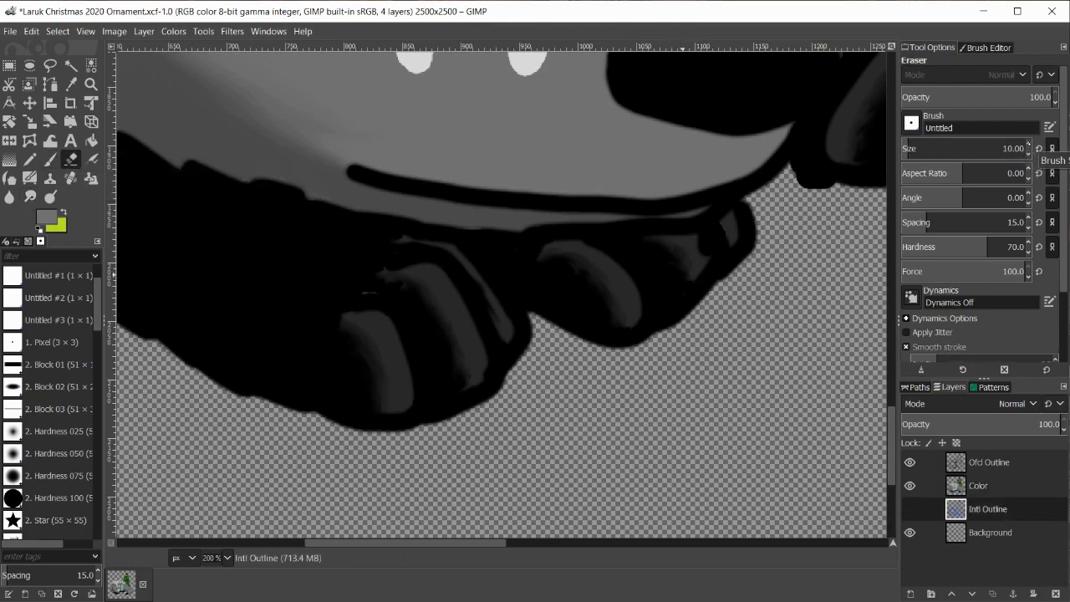
pyautogui.click(410, 422)
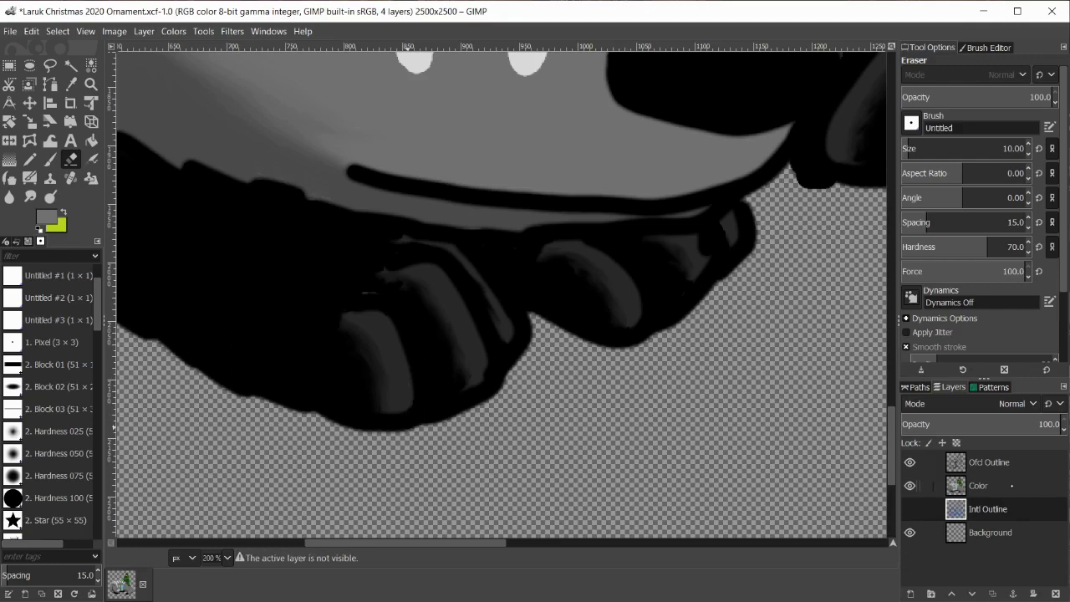
pyautogui.click(1005, 485)
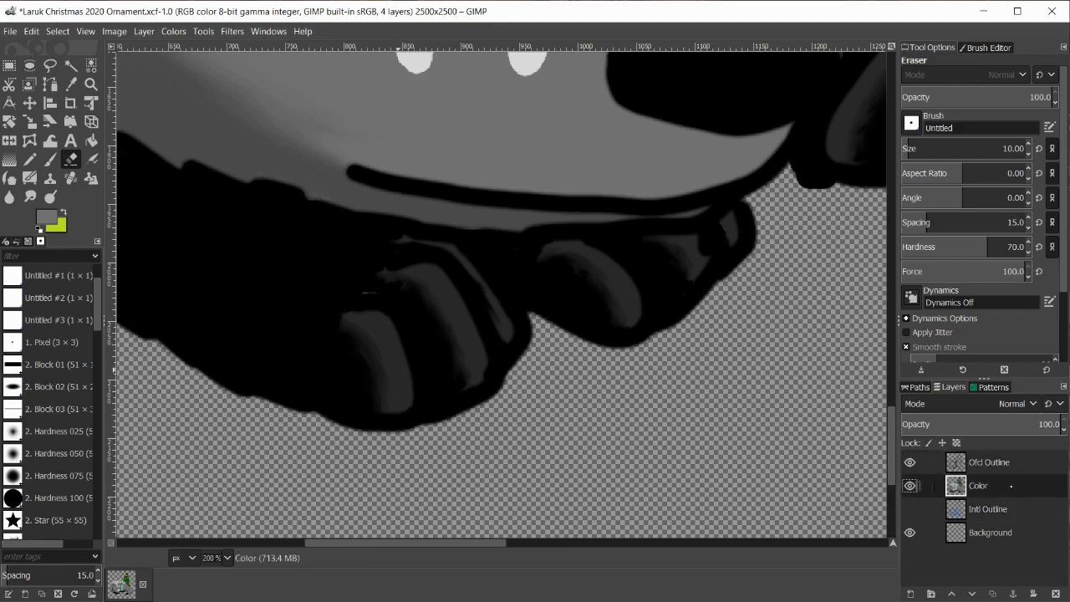
pyautogui.moveTo(416, 422)
pyautogui.mouseDown()
pyautogui.moveTo(404, 393)
pyautogui.moveTo(417, 433)
pyautogui.mouseUp()
pyautogui.click(989, 462)
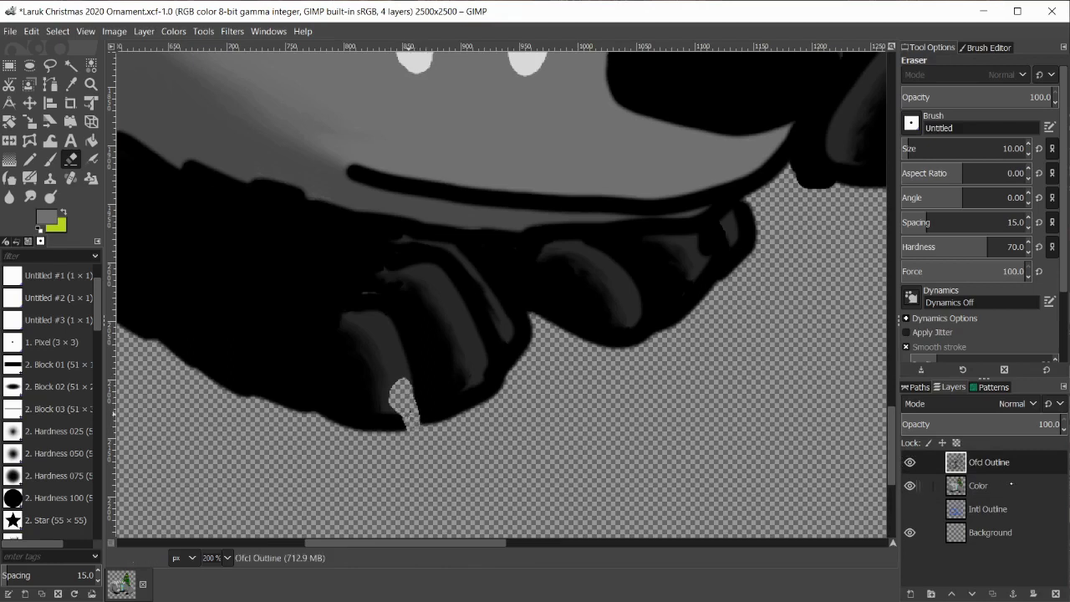
# Step: Erase matching claw notches at the larger paw's second and third toes on the Color and Ofcl Outline layers
pyautogui.click(1012, 485)
pyautogui.moveTo(485, 365)
pyautogui.mouseDown()
pyautogui.moveTo(501, 386)
pyautogui.moveTo(485, 365)
pyautogui.moveTo(478, 374)
pyautogui.moveTo(492, 376)
pyautogui.mouseUp()
pyautogui.click(1035, 467)
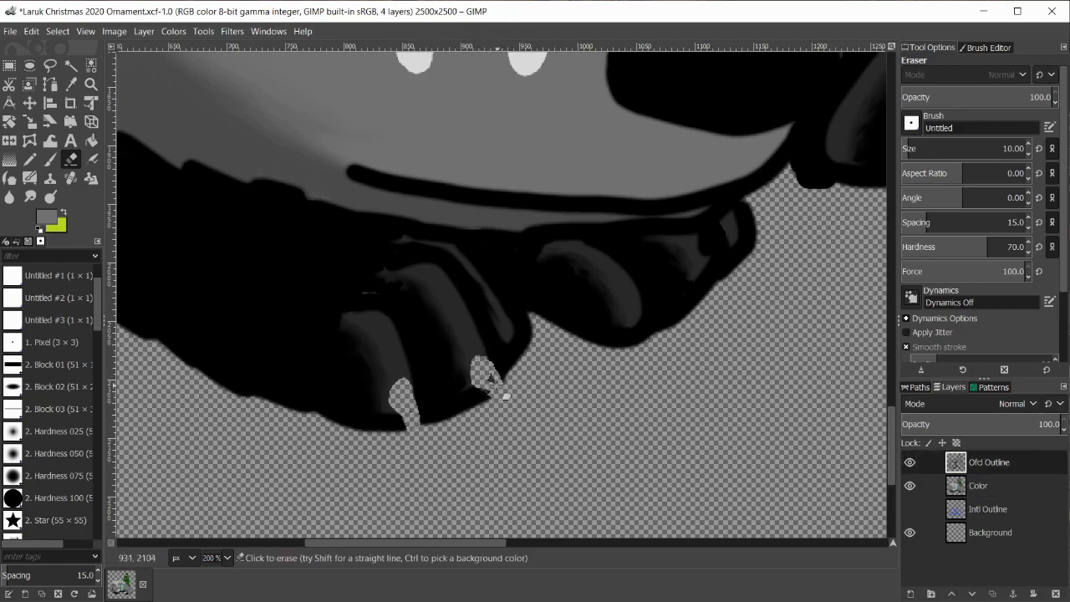
pyautogui.click(995, 485)
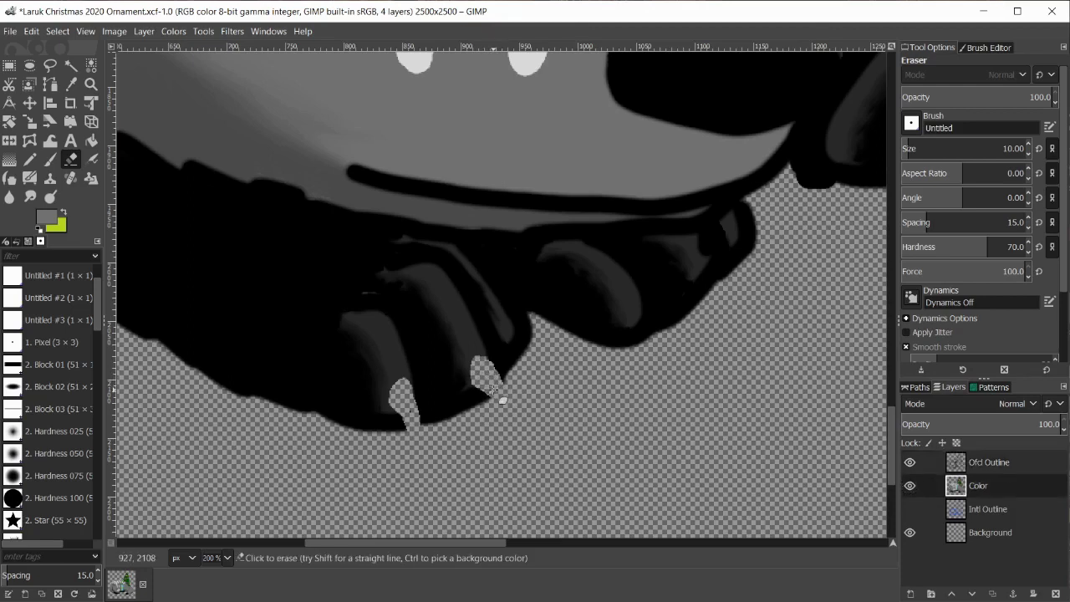
pyautogui.click(991, 461)
pyautogui.moveTo(512, 331); pyautogui.dragTo(528, 351)
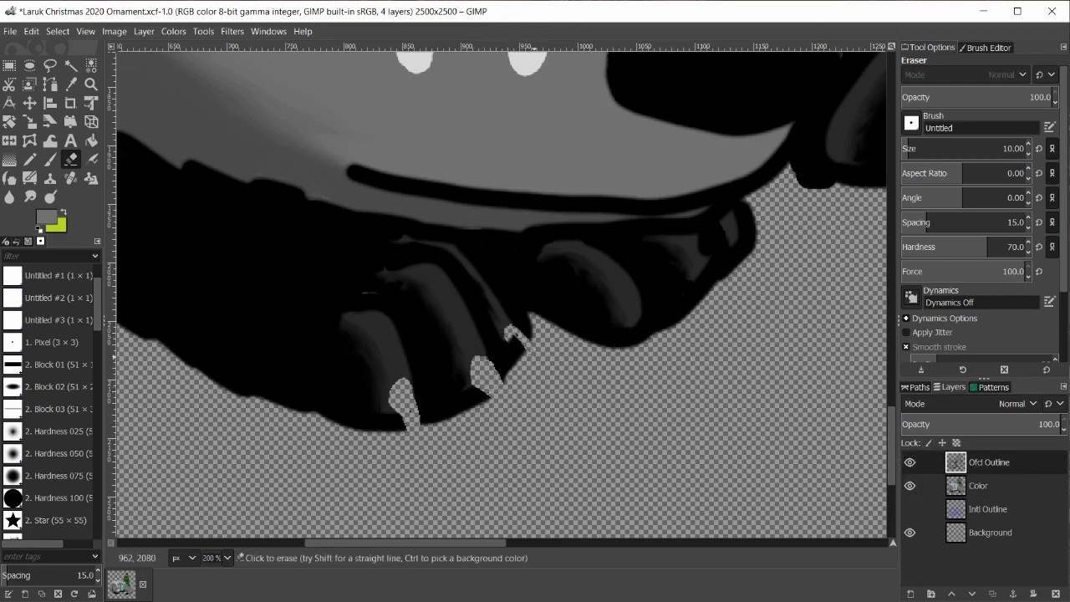
pyautogui.press('pagedown')
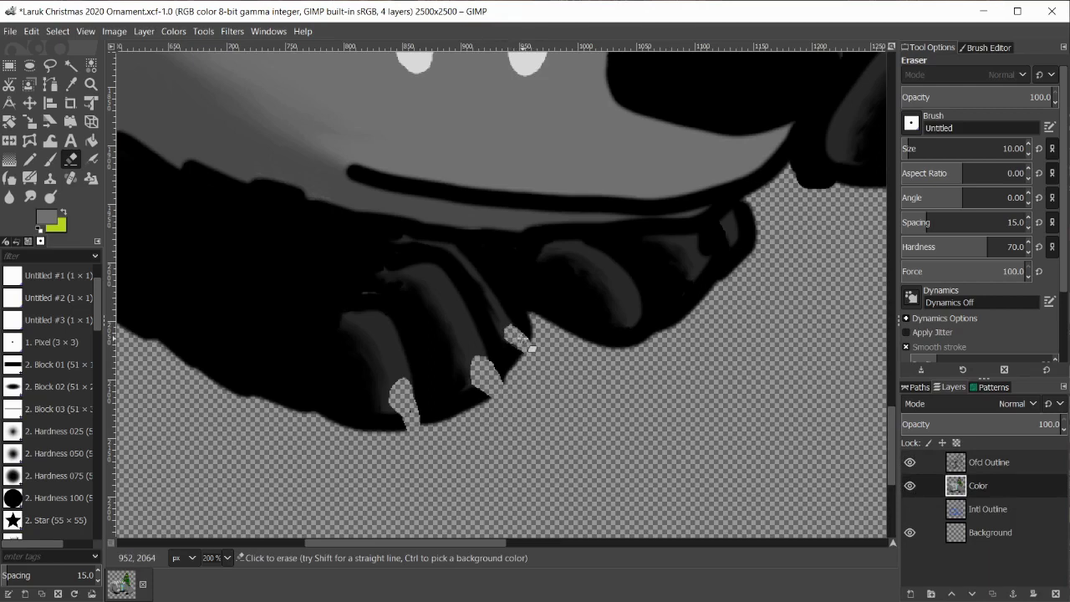
# Step: Erase small claw openings at the ends of the smaller paw's three toes on the Color layer
pyautogui.hscroll(5, 521, 337)
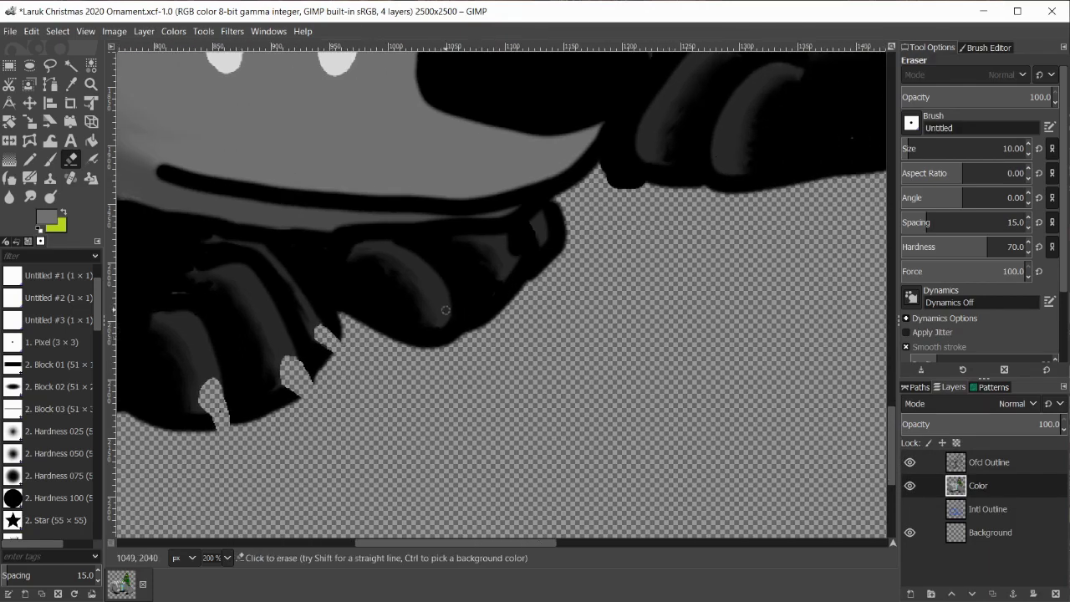
pyautogui.moveTo(511, 266); pyautogui.dragTo(504, 279)
pyautogui.moveTo(545, 233); pyautogui.dragTo(542, 241)
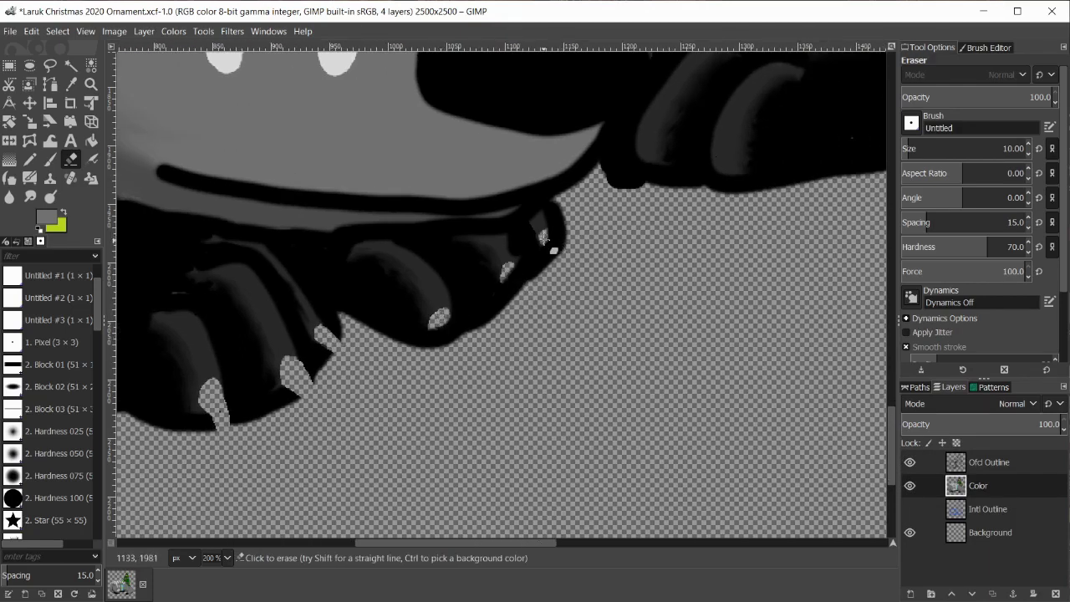
# Step: Erase the smaller paw's three claw openings out through the paw edge on the Ofcl Outline and Color layers
pyautogui.click(990, 462)
pyautogui.moveTo(448, 318); pyautogui.dragTo(456, 334)
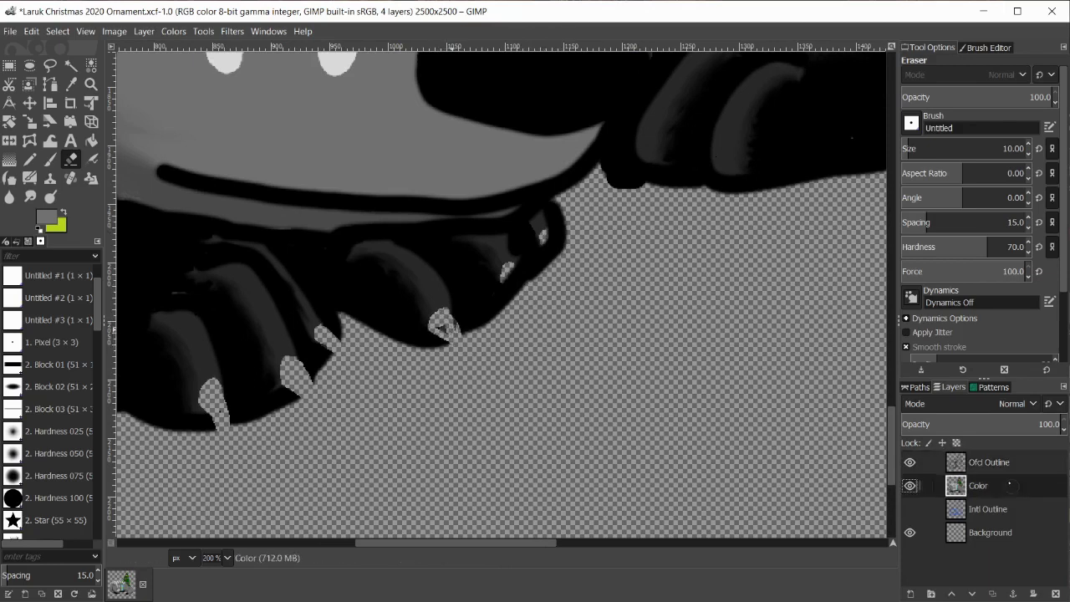
pyautogui.press('pagedown')
pyautogui.press('pageup')
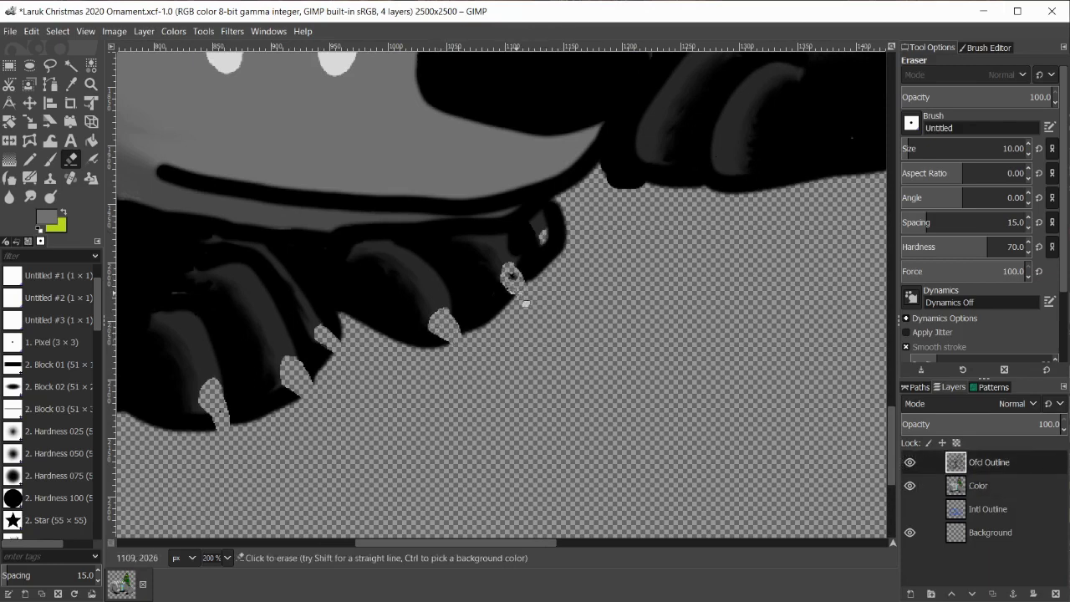
pyautogui.press('pagedown')
pyautogui.click(512, 281)
pyautogui.press('pageup')
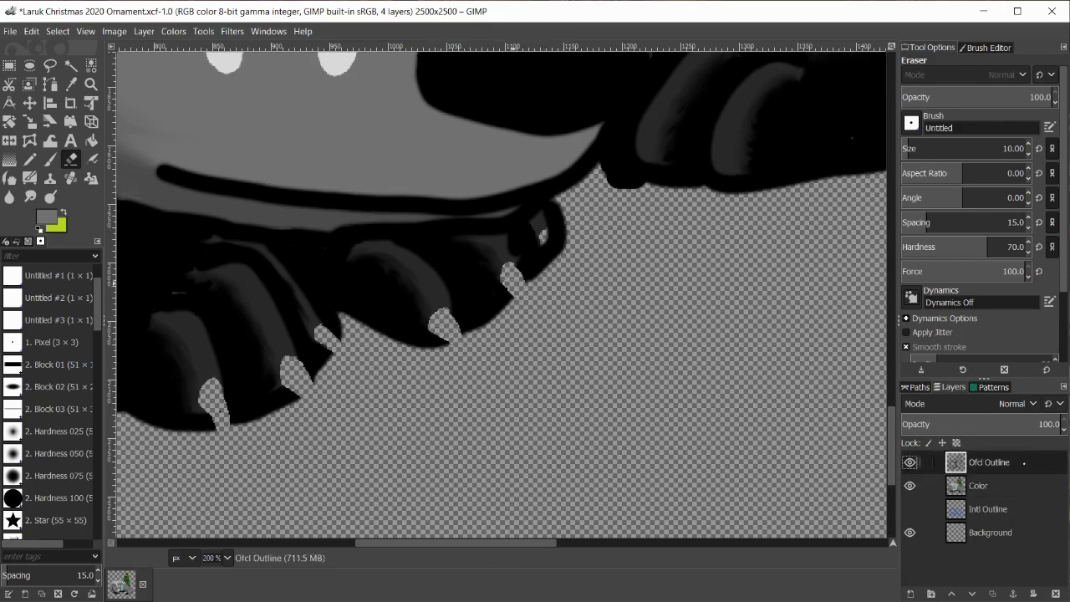
# Step: With the Pencil in black at size 5, draw pointed outlines around the smaller paw's three claws on the Color layer
pyautogui.moveTo(518, 543)
pyautogui.mouseDown()
pyautogui.moveTo(538, 543)
pyautogui.moveTo(529, 544)
pyautogui.mouseUp()
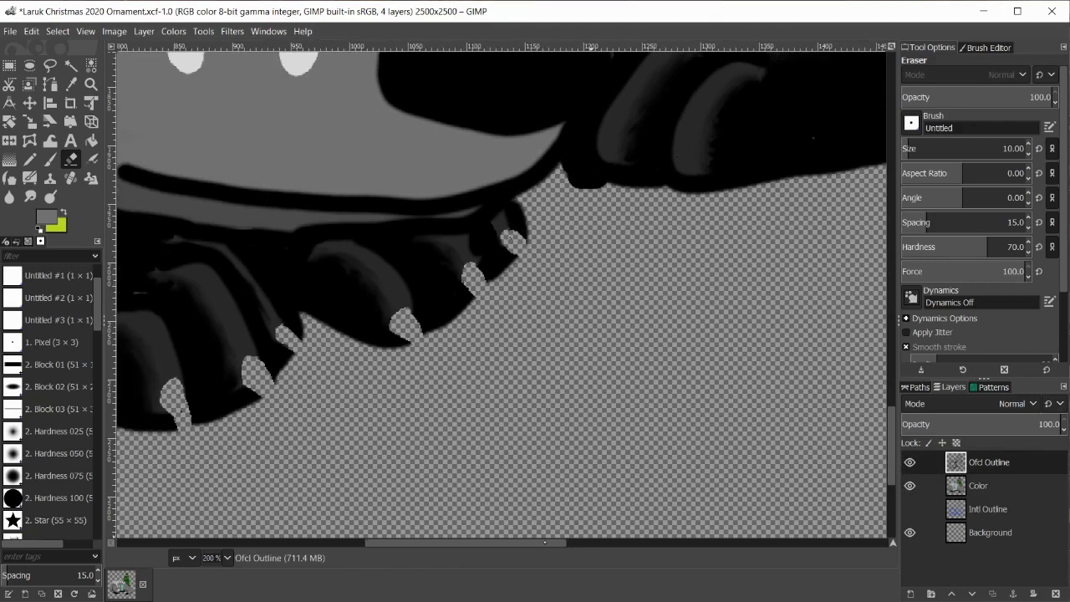
pyautogui.moveTo(892, 440); pyautogui.dragTo(892, 420)
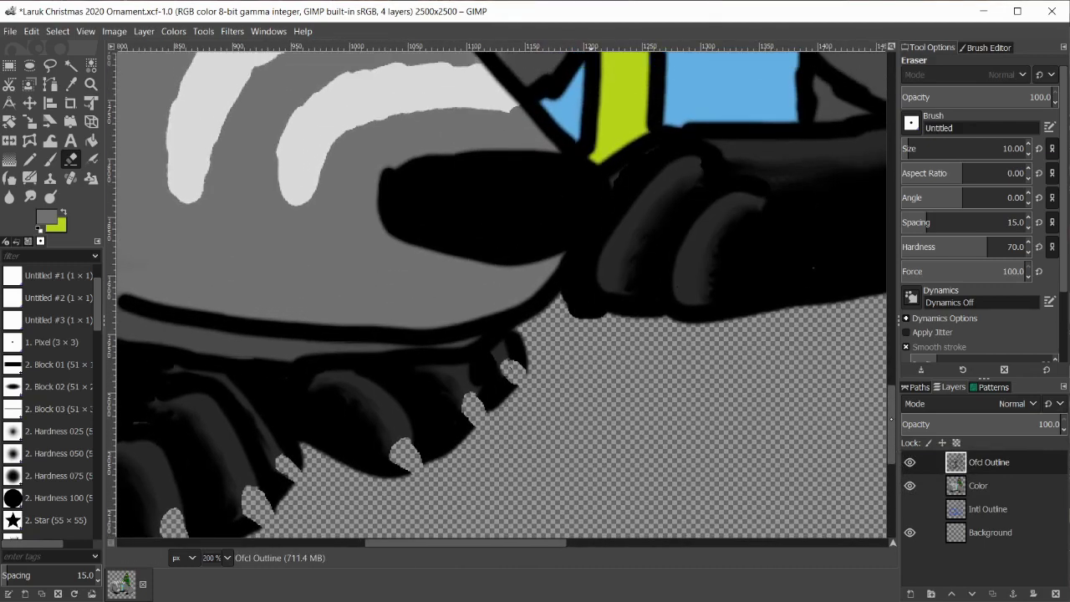
pyautogui.click(39, 228)
pyautogui.click(30, 159)
pyautogui.click(1028, 154)
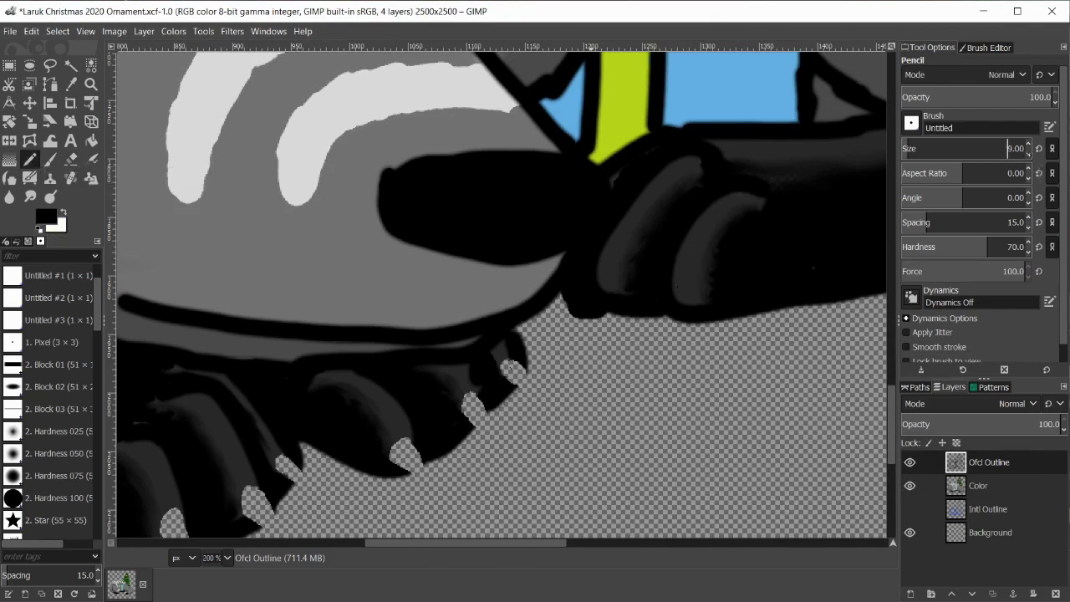
pyautogui.hotkey('shift', 'e')
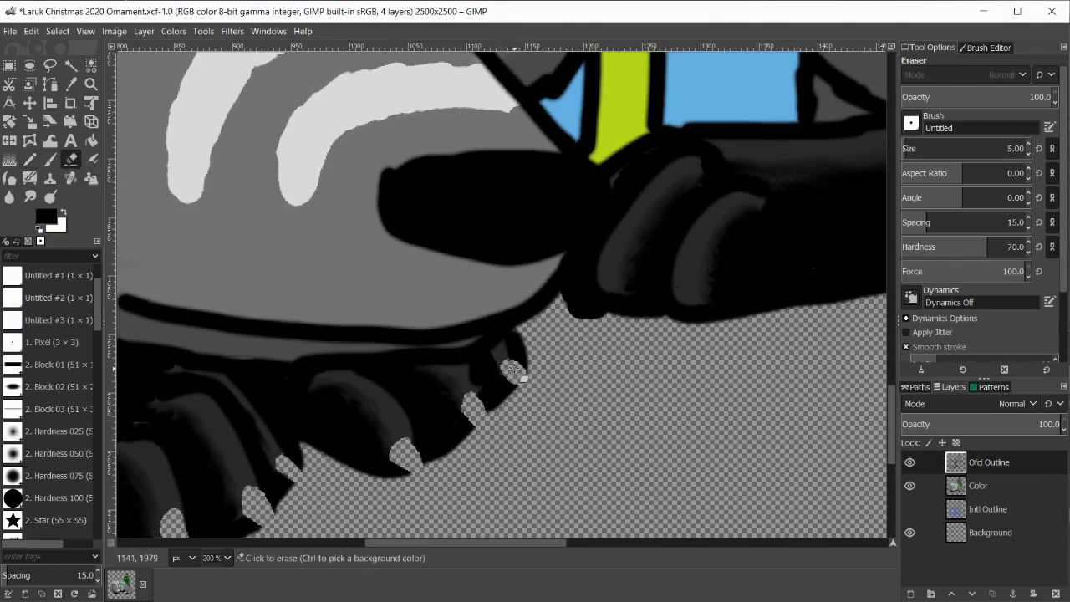
pyautogui.press('pagedown')
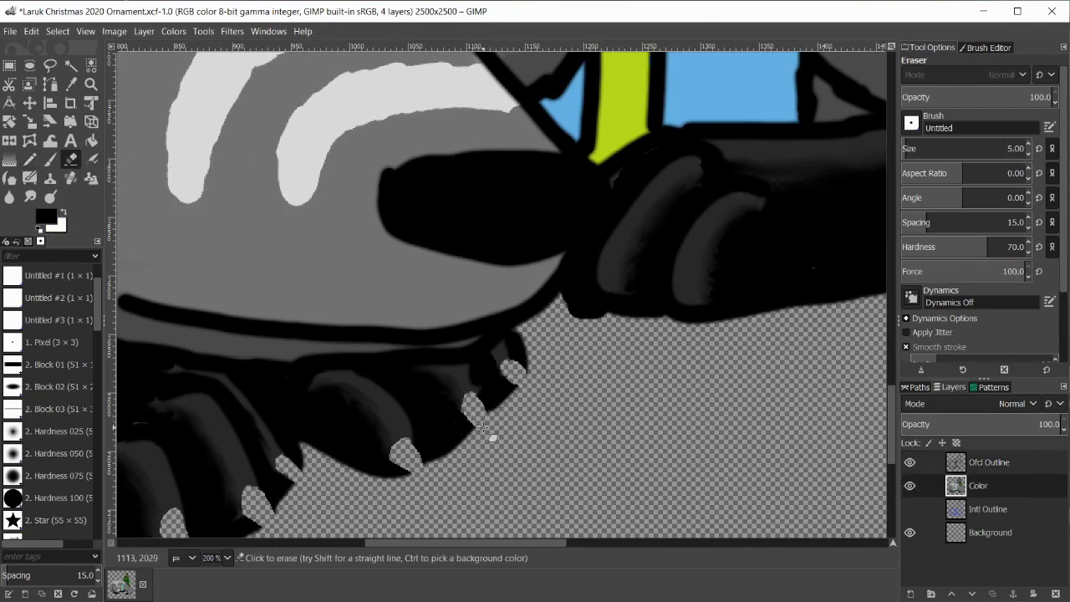
pyautogui.click(30, 159)
pyautogui.moveTo(528, 397)
pyautogui.mouseDown()
pyautogui.moveTo(510, 359)
pyautogui.moveTo(516, 382)
pyautogui.moveTo(495, 433)
pyautogui.moveTo(482, 405)
pyautogui.mouseUp()
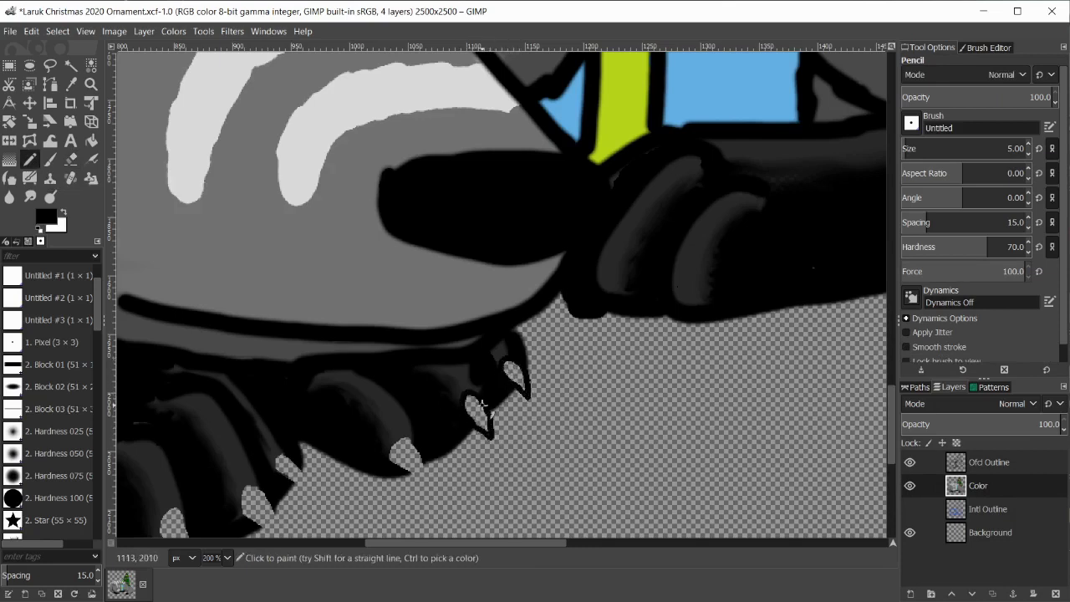
pyautogui.moveTo(416, 450)
pyautogui.mouseDown()
pyautogui.moveTo(425, 484)
pyautogui.moveTo(410, 440)
pyautogui.moveTo(420, 452)
pyautogui.mouseUp()
# Step: Draw matching black pointed outlines around the larger paw's three claws with the Pencil
pyautogui.moveTo(435, 544); pyautogui.dragTo(380, 544)
pyautogui.moveTo(892, 401); pyautogui.dragTo(891, 424)
pyautogui.moveTo(491, 313); pyautogui.dragTo(497, 334)
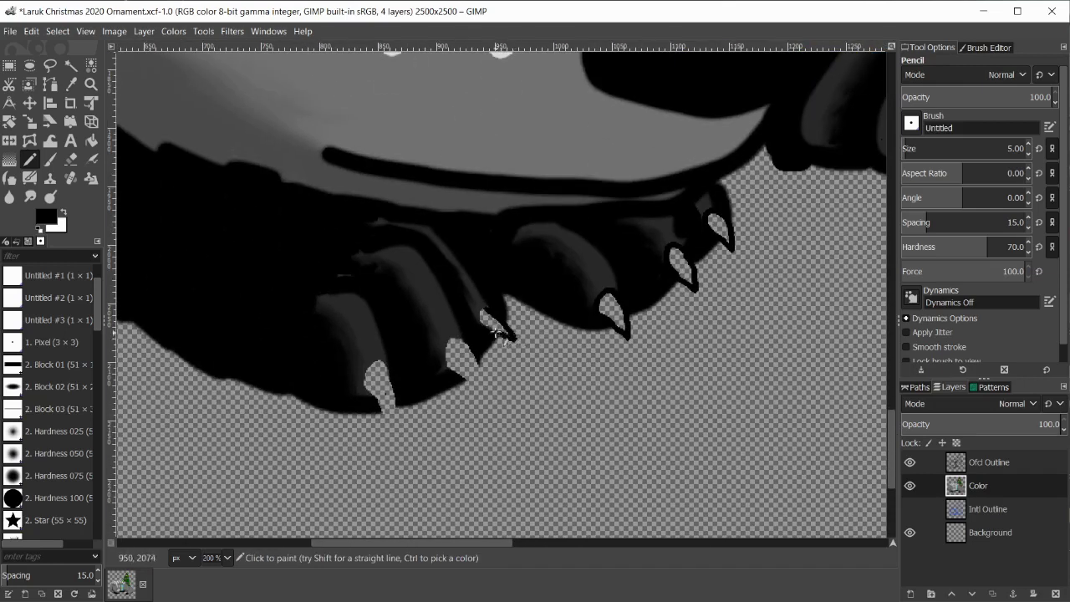
pyautogui.moveTo(446, 359); pyautogui.dragTo(461, 340)
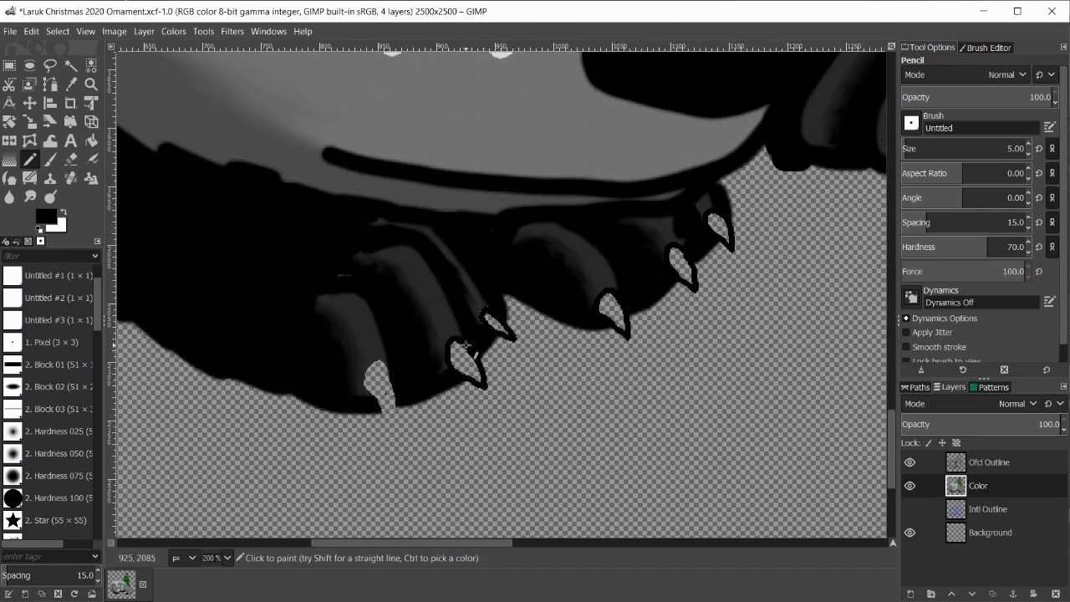
pyautogui.moveTo(383, 365); pyautogui.dragTo(393, 425)
pyautogui.moveTo(367, 368); pyautogui.dragTo(391, 372)
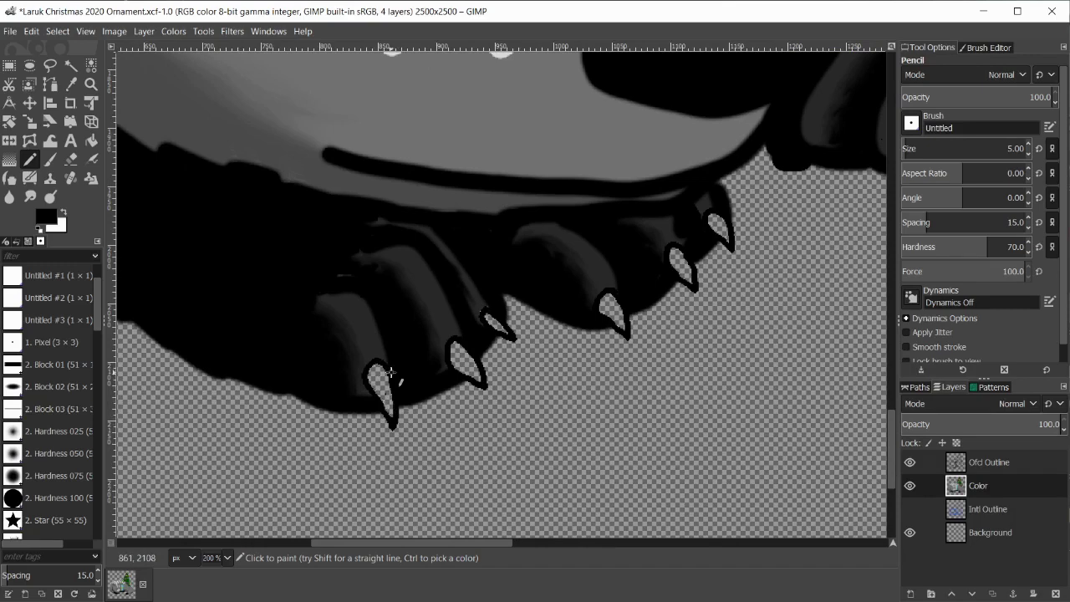
# Step: With the Eraser at size 5, open claw holes in the outstretched paw's two toes and remove the black bump beside them
pyautogui.moveTo(391, 542); pyautogui.dragTo(457, 544)
pyautogui.moveTo(892, 441); pyautogui.dragTo(896, 402)
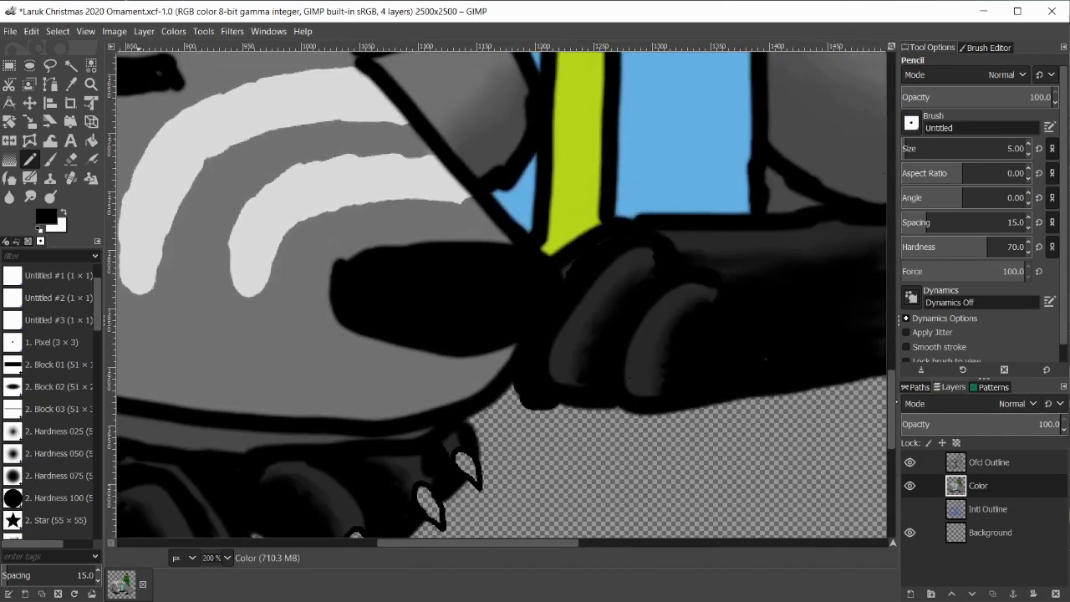
pyautogui.click(71, 159)
pyautogui.moveTo(636, 376); pyautogui.dragTo(641, 387)
pyautogui.click(635, 414)
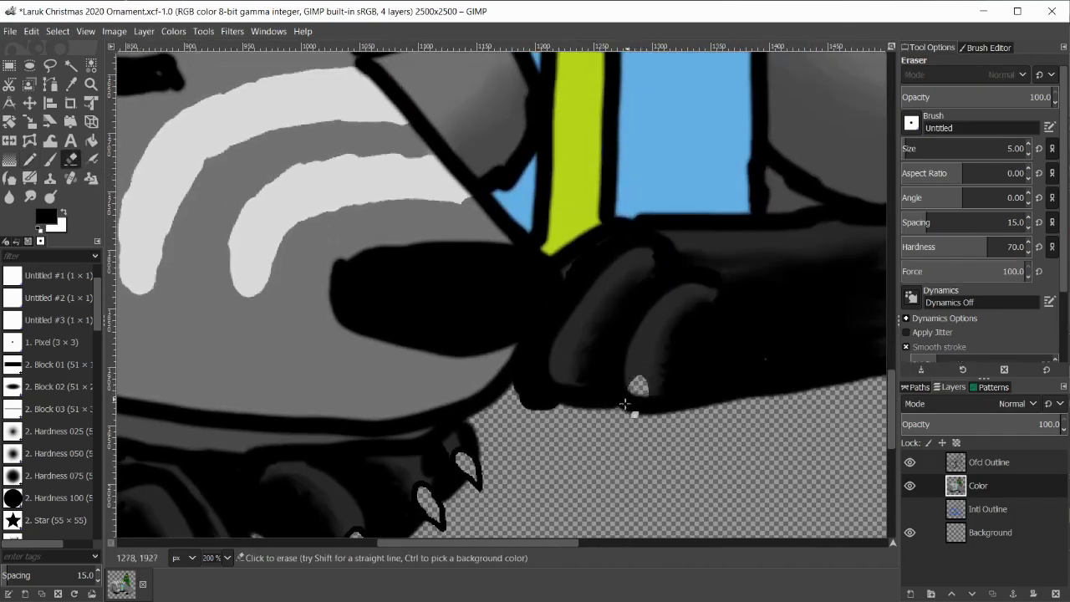
pyautogui.moveTo(556, 370); pyautogui.dragTo(560, 378)
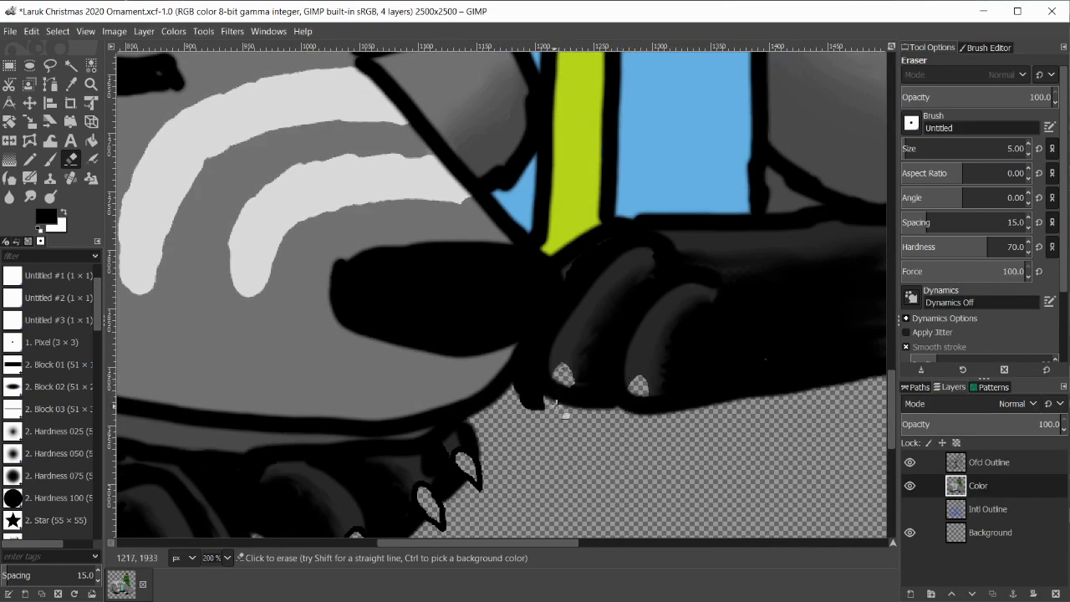
pyautogui.moveTo(555, 421); pyautogui.dragTo(529, 396)
pyautogui.press('pageup')
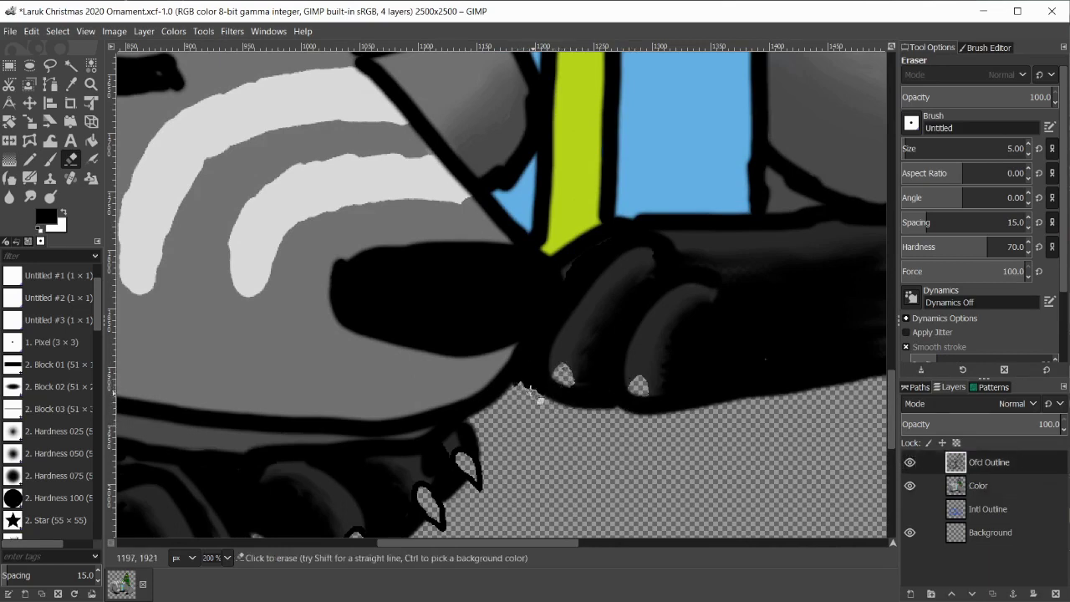
pyautogui.press('pagedown')
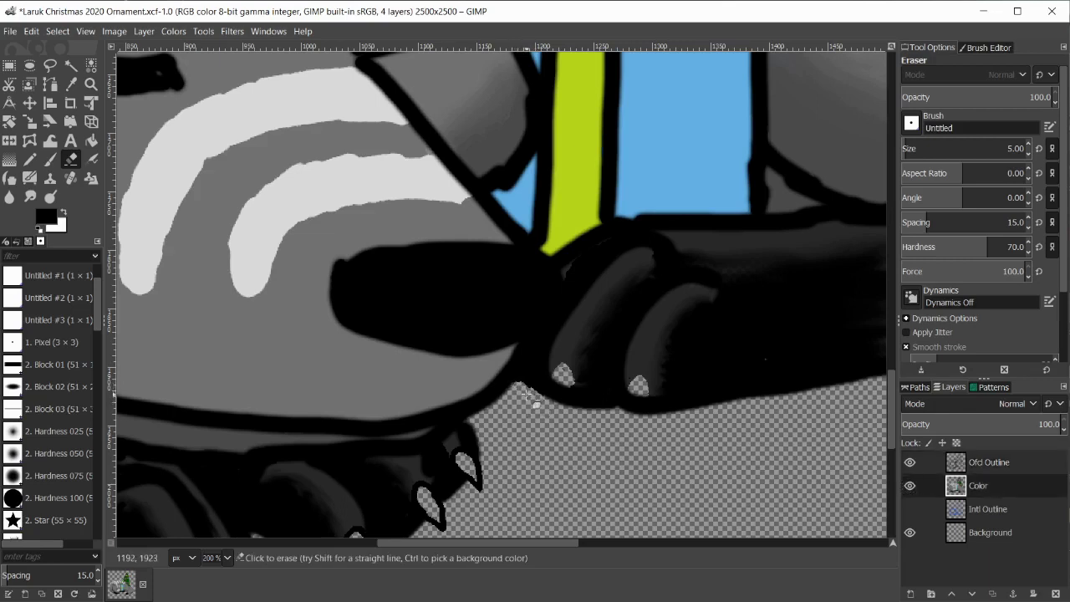
# Step: Draw black pointed pencil outlines around the outstretched paw's two claw openings
pyautogui.press('n')
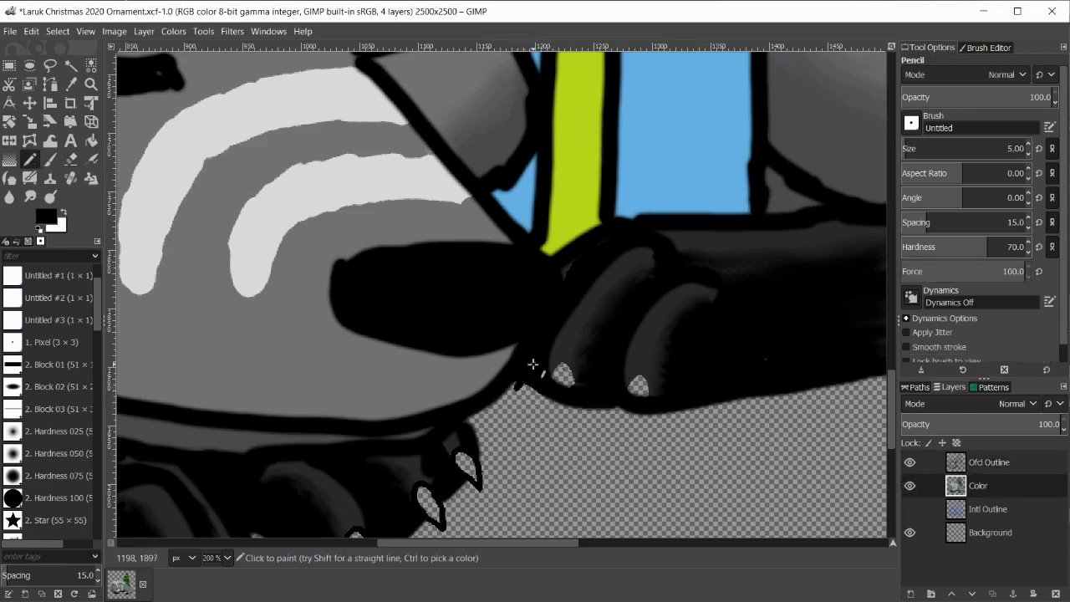
pyautogui.moveTo(560, 360); pyautogui.dragTo(568, 391)
pyautogui.moveTo(634, 376)
pyautogui.mouseDown()
pyautogui.moveTo(619, 426)
pyautogui.moveTo(657, 413)
pyautogui.mouseUp()
pyautogui.press('pageup')
# Step: Undo the last two pencil strokes on the outstretched paw and redo one of them
pyautogui.rightClick(586, 389)
pyautogui.moveTo(609, 363)
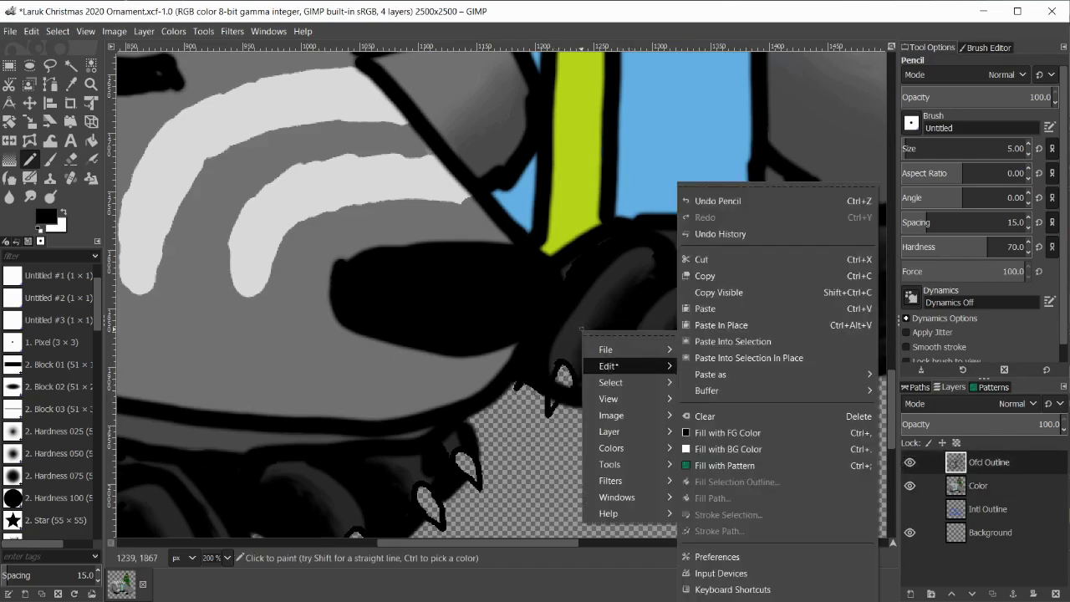
pyautogui.click(753, 198)
pyautogui.rightClick(627, 409)
pyautogui.moveTo(645, 443)
pyautogui.click(719, 201)
pyautogui.rightClick(611, 389)
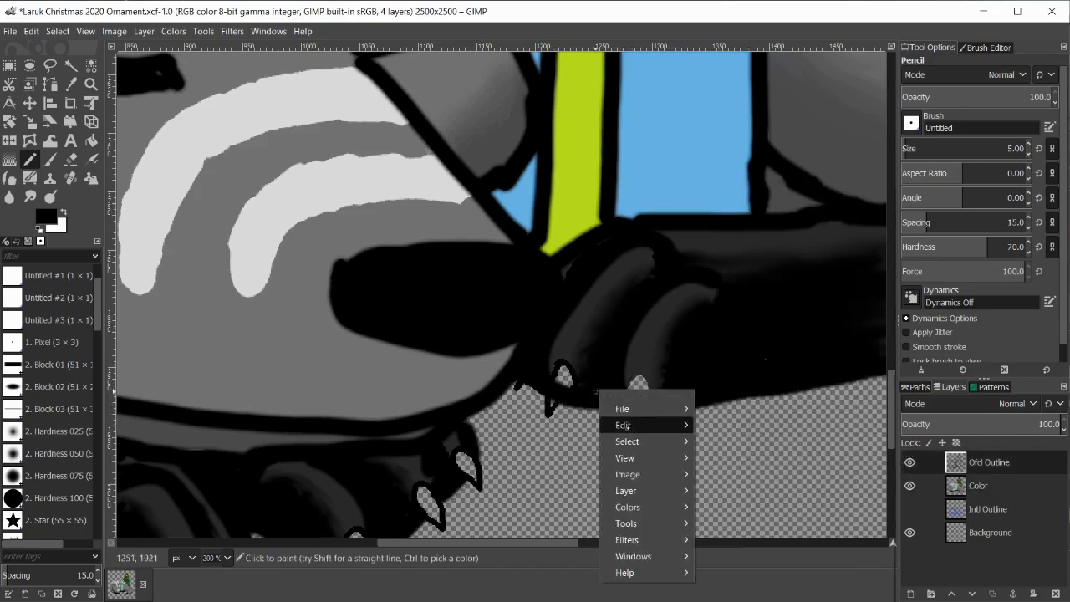
pyautogui.moveTo(627, 424)
pyautogui.click(745, 219)
# Step: Erase the black remnants inside the outstretched paw's two claws on Ofcl Outline and fill both claws white on the Color layer
pyautogui.click(72, 159)
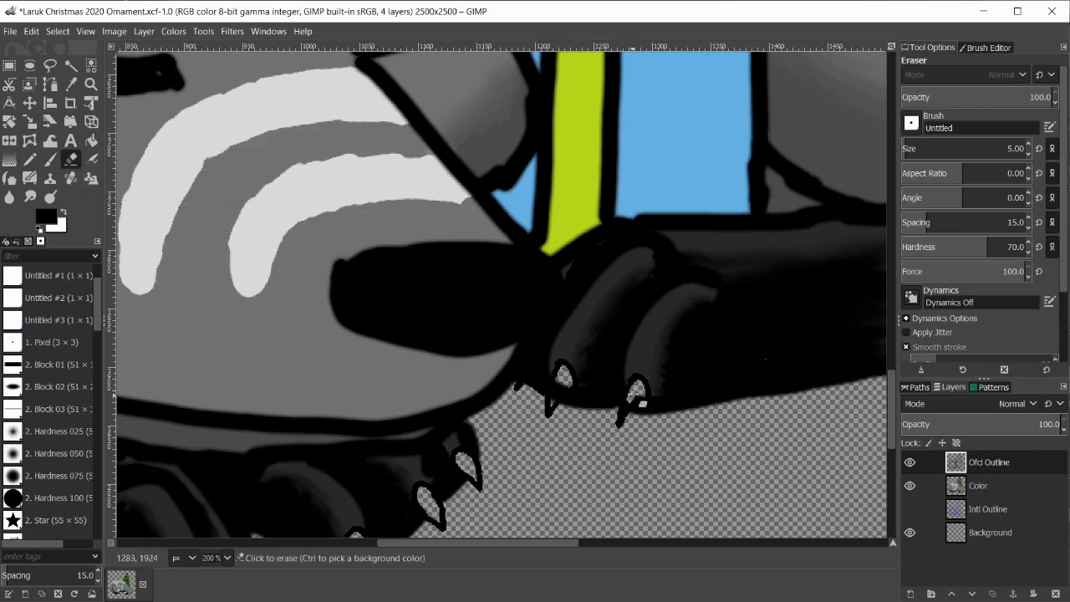
pyautogui.moveTo(562, 382); pyautogui.dragTo(557, 394)
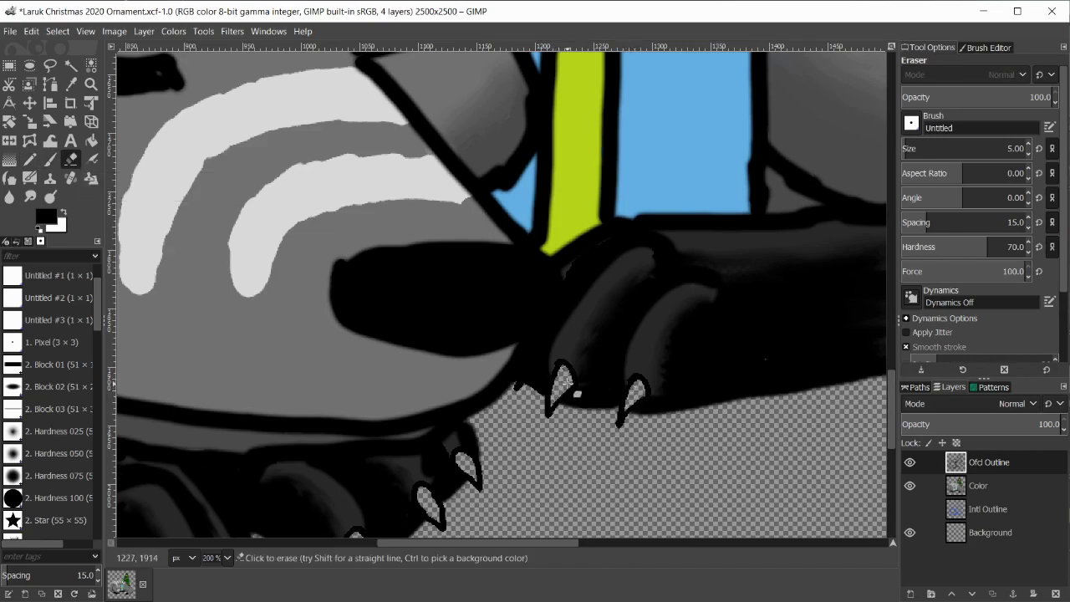
pyautogui.press('x')
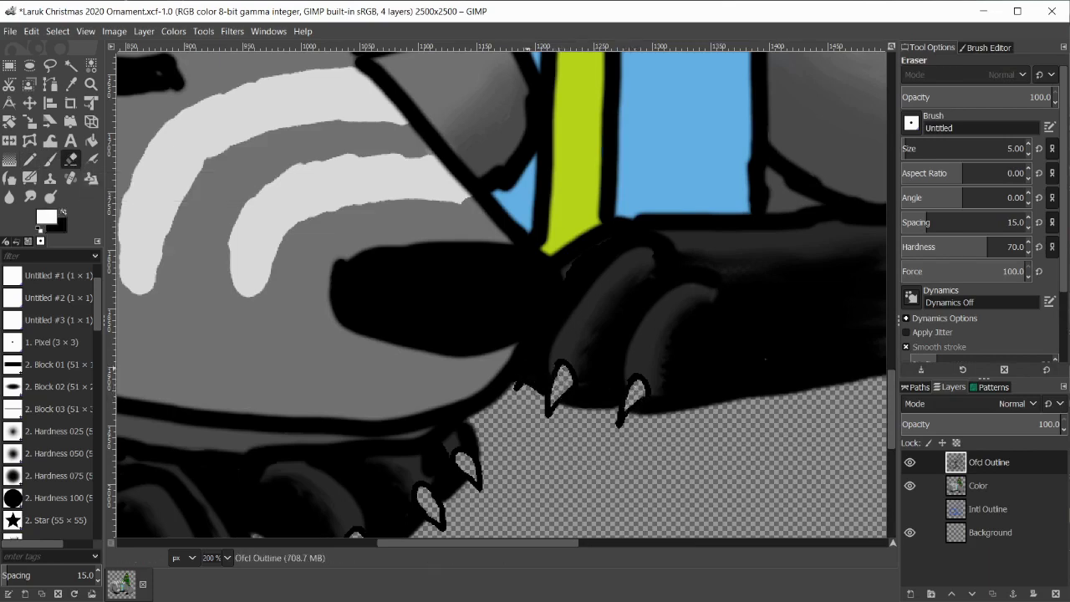
pyautogui.click(29, 160)
pyautogui.click(92, 140)
pyautogui.click(979, 485)
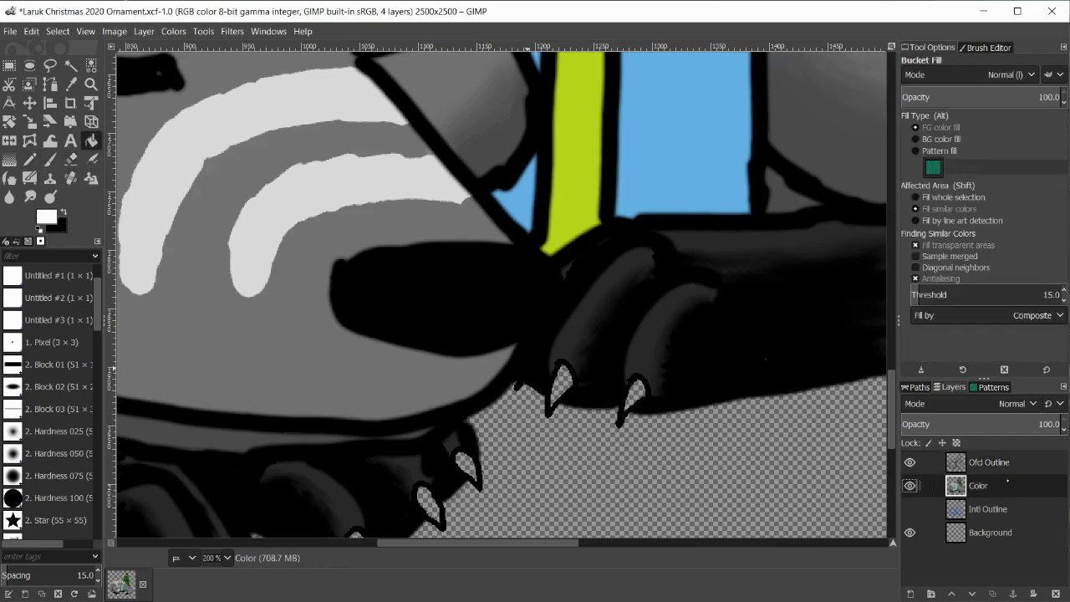
pyautogui.click(637, 390)
pyautogui.click(562, 382)
# Step: Bucket-fill the three claws of the smaller paw and the three claws of the larger paw with white
pyautogui.scroll(-3, 562, 383)
pyautogui.click(467, 327)
pyautogui.click(430, 364)
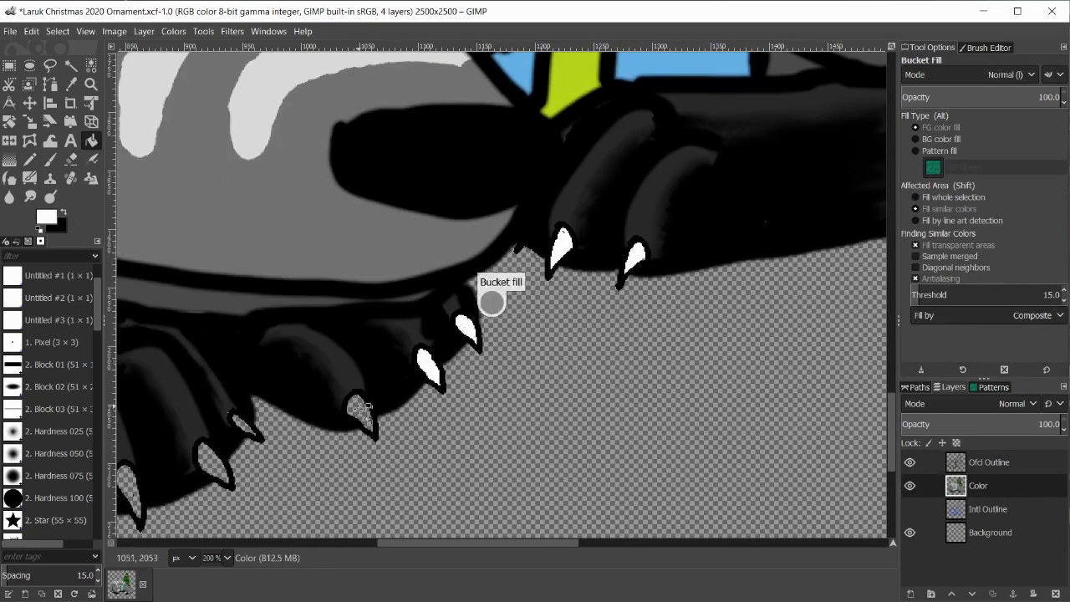
pyautogui.click(360, 412)
pyautogui.hscroll(-2, 360, 412)
pyautogui.click(237, 485)
pyautogui.click(323, 464)
pyautogui.click(353, 425)
# Step: Set the foreground colour to light grey c2c2c2 and the Pencil size to 1
pyautogui.press('n')
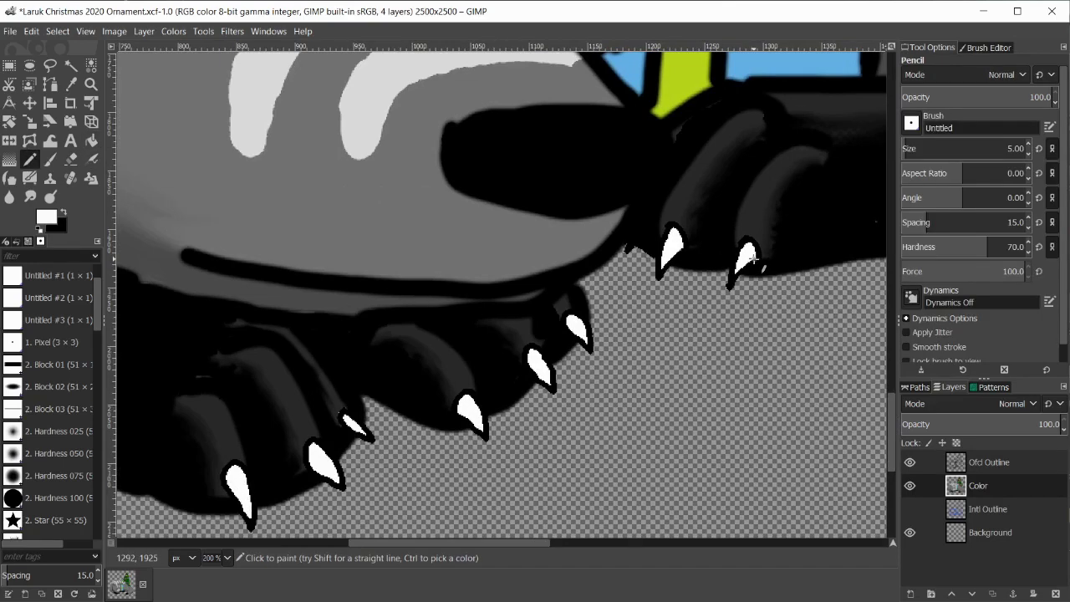
pyautogui.click(46, 217)
pyautogui.click(495, 235)
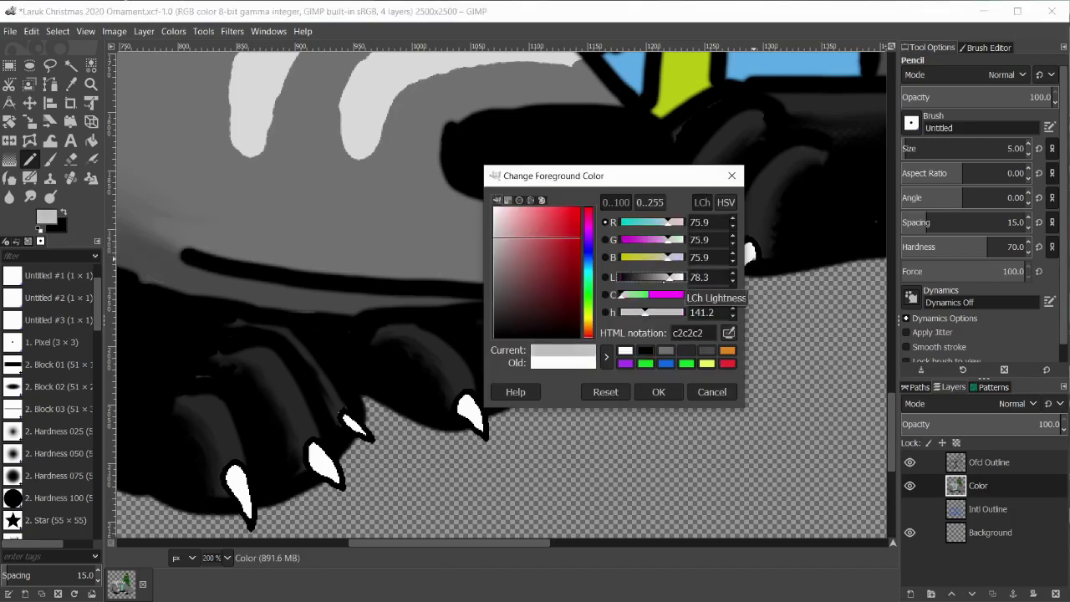
pyautogui.click(659, 389)
pyautogui.click(1029, 153)
pyautogui.click(1028, 153)
pyautogui.click(1029, 153)
pyautogui.click(1029, 153)
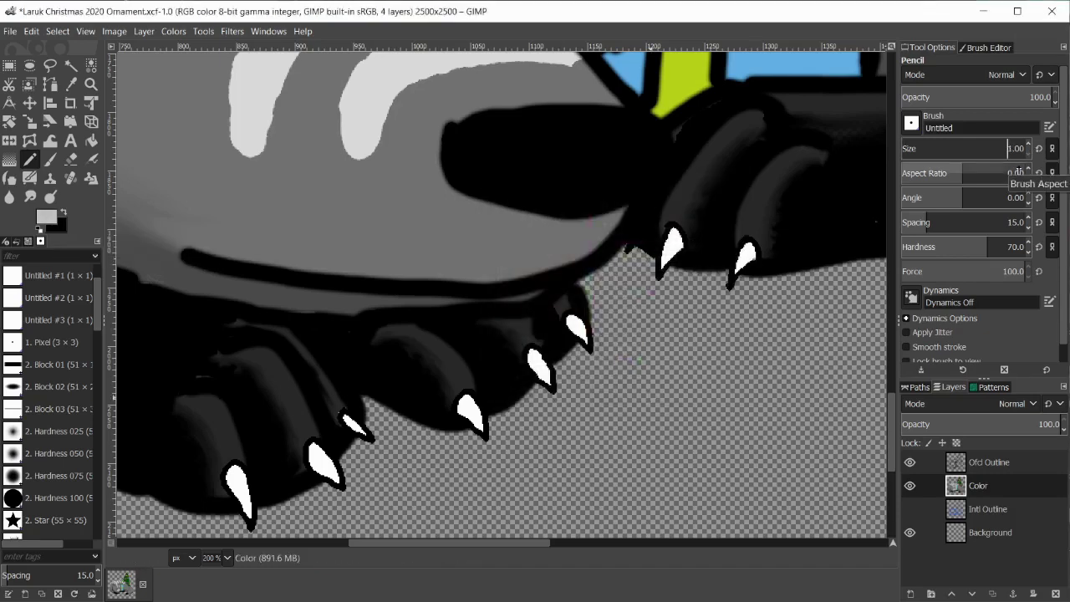
# Step: At 400% zoom, pencil a grey dividing line down the larger paw's first claw and fill its lower side with the same grey
pyautogui.click(227, 558)
pyautogui.click(220, 458)
pyautogui.moveTo(893, 427); pyautogui.dragTo(894, 444)
pyautogui.moveTo(449, 543); pyautogui.dragTo(402, 544)
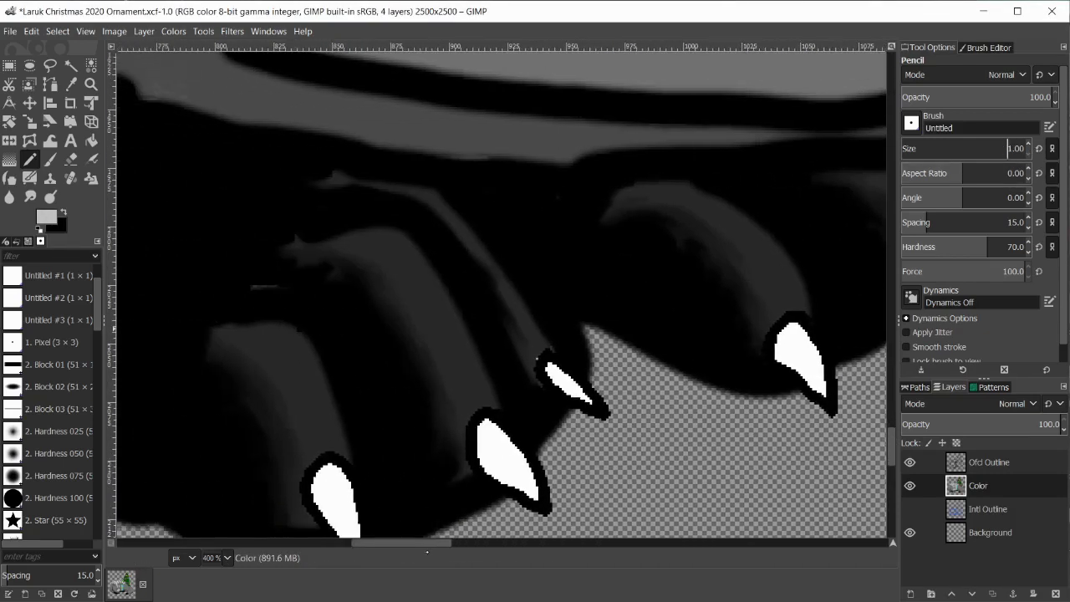
pyautogui.moveTo(893, 446); pyautogui.dragTo(893, 455)
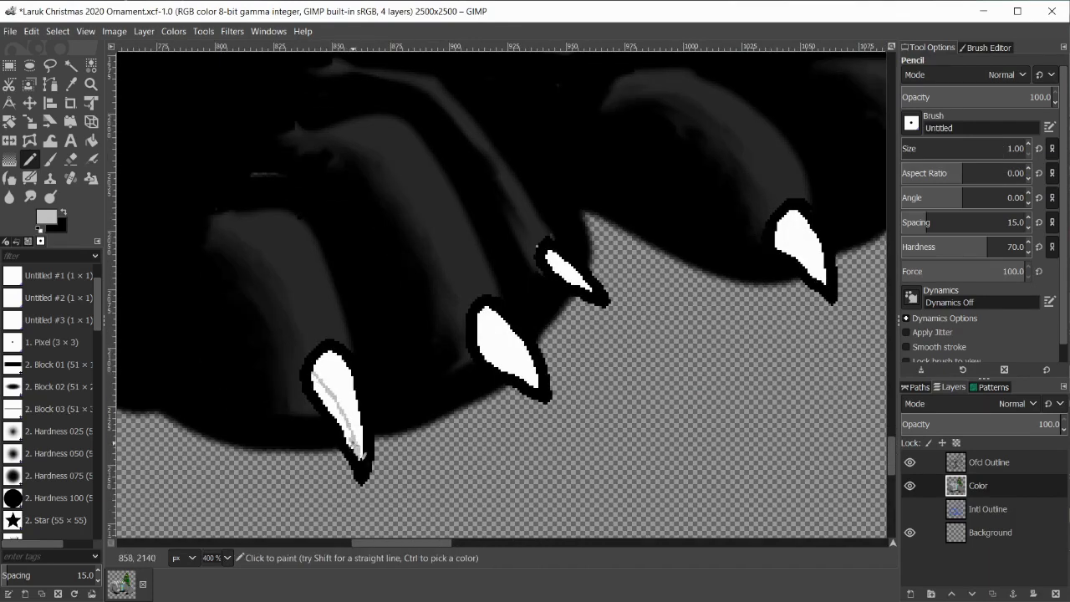
pyautogui.click(90, 140)
pyautogui.click(323, 391)
# Step: Pencil a grey dividing line along the larger paw's second claw and fill the area below it with grey
pyautogui.click(30, 159)
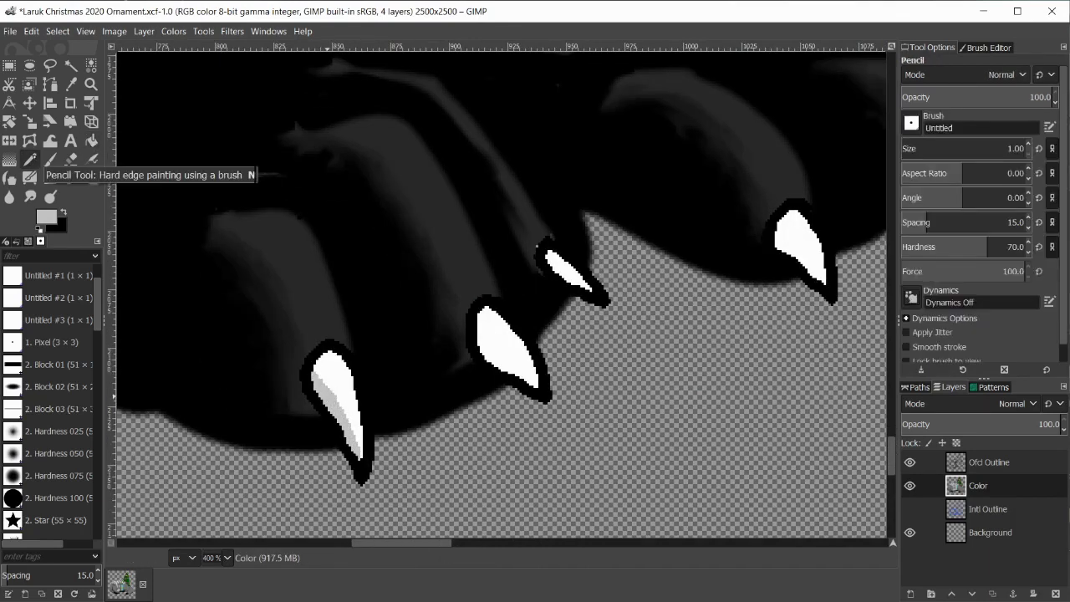
pyautogui.moveTo(479, 335); pyautogui.dragTo(497, 344)
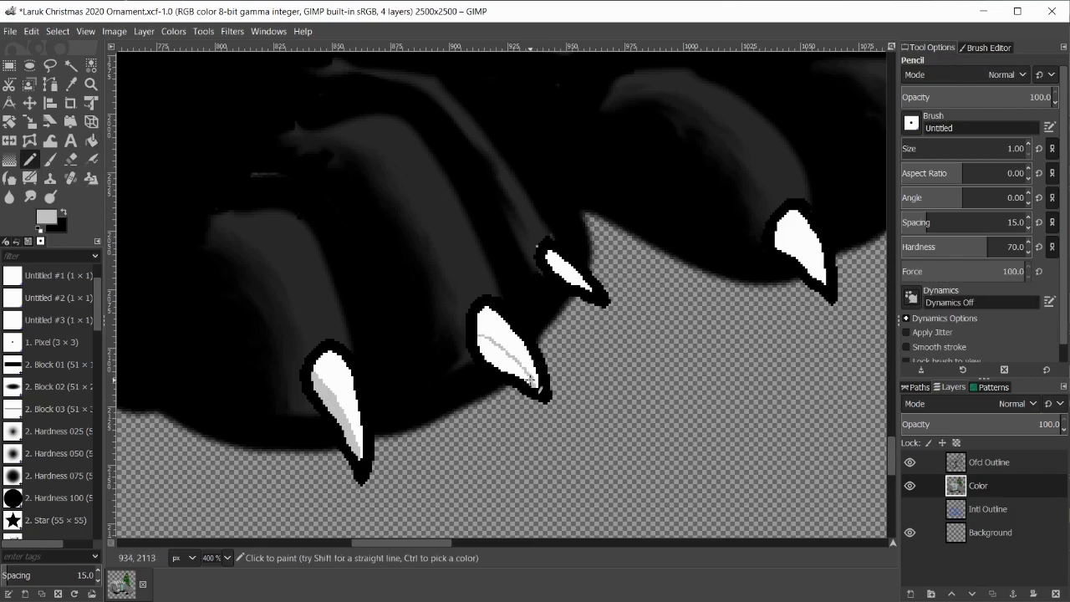
pyautogui.click(90, 141)
pyautogui.click(497, 355)
# Step: Pencil light grey shading along the larger paw's third claw, undoing and redoing the last stroke
pyautogui.click(29, 159)
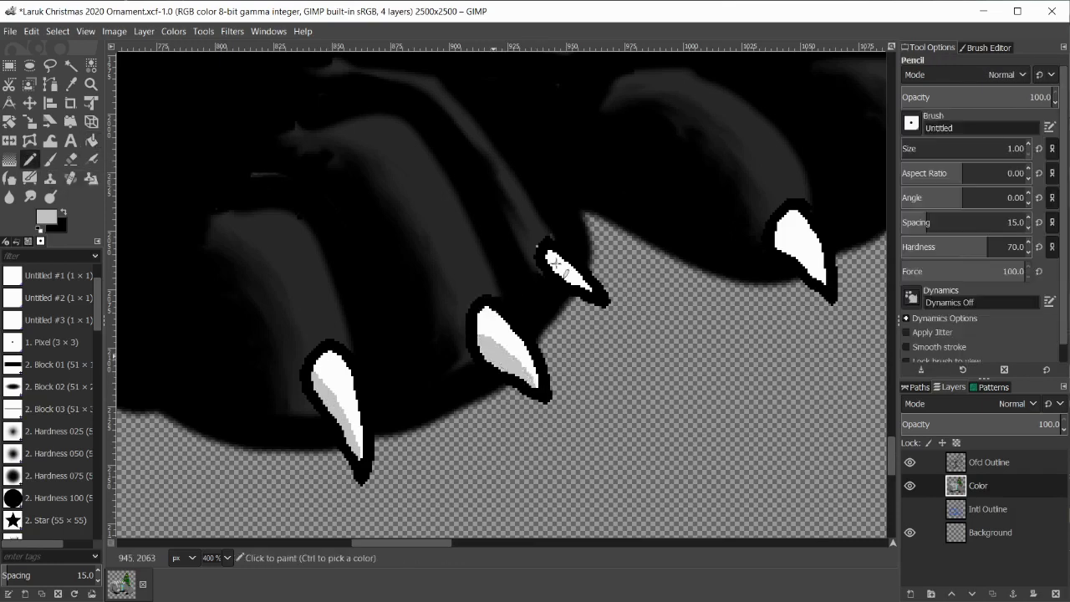
pyautogui.rightClick(587, 203)
pyautogui.moveTo(617, 240)
pyautogui.click(749, 202)
pyautogui.rightClick(605, 199)
pyautogui.click(763, 216)
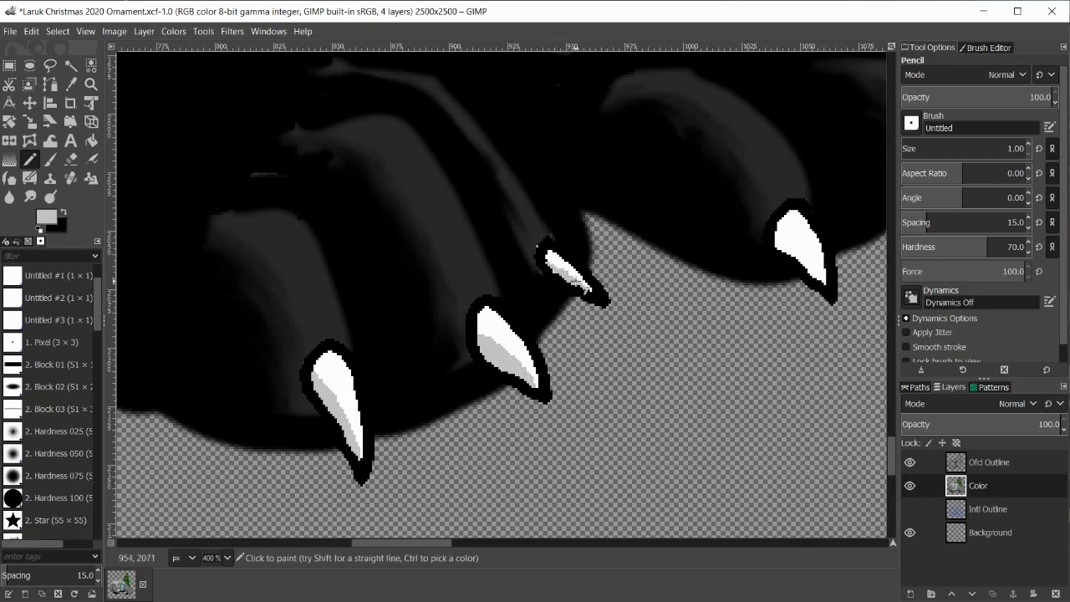
# Step: Pencil a grey dividing line down the smaller paw's first claw and fill its lower side with the same grey
pyautogui.hscroll(10, 564, 272)
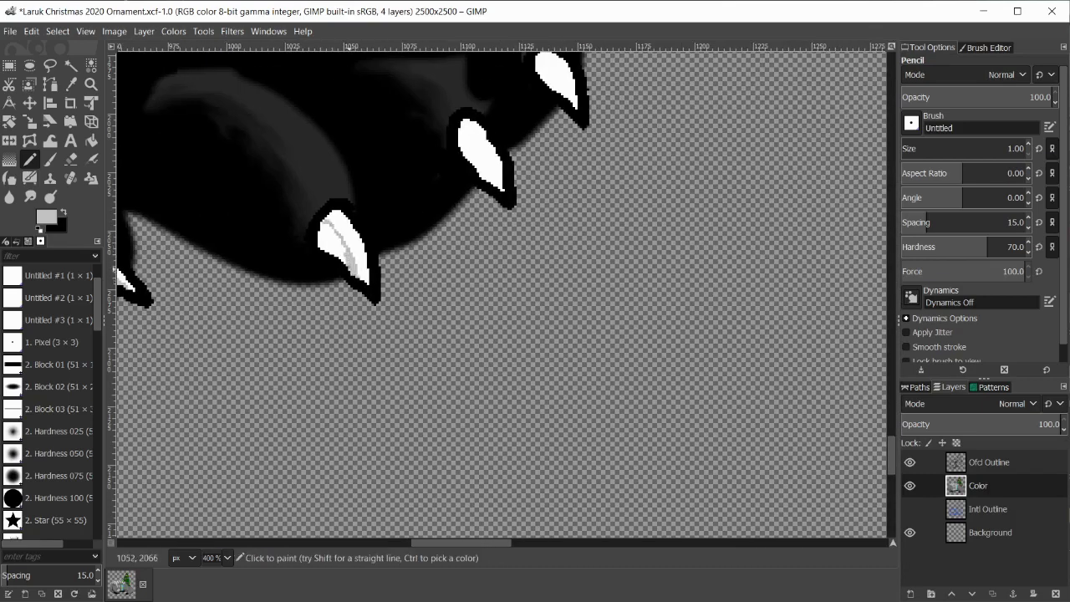
pyautogui.click(91, 141)
pyautogui.click(328, 242)
pyautogui.click(29, 158)
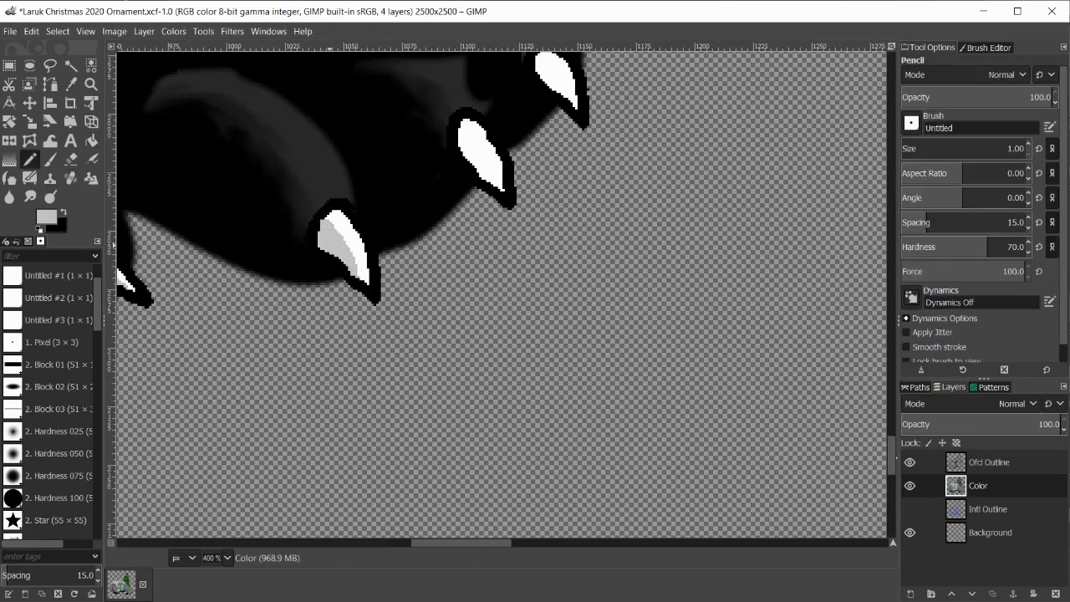
# Step: Pencil grey dividing lines along the smaller paw's other two claws and fill the area below each line with grey
pyautogui.scroll(4, 893, 438)
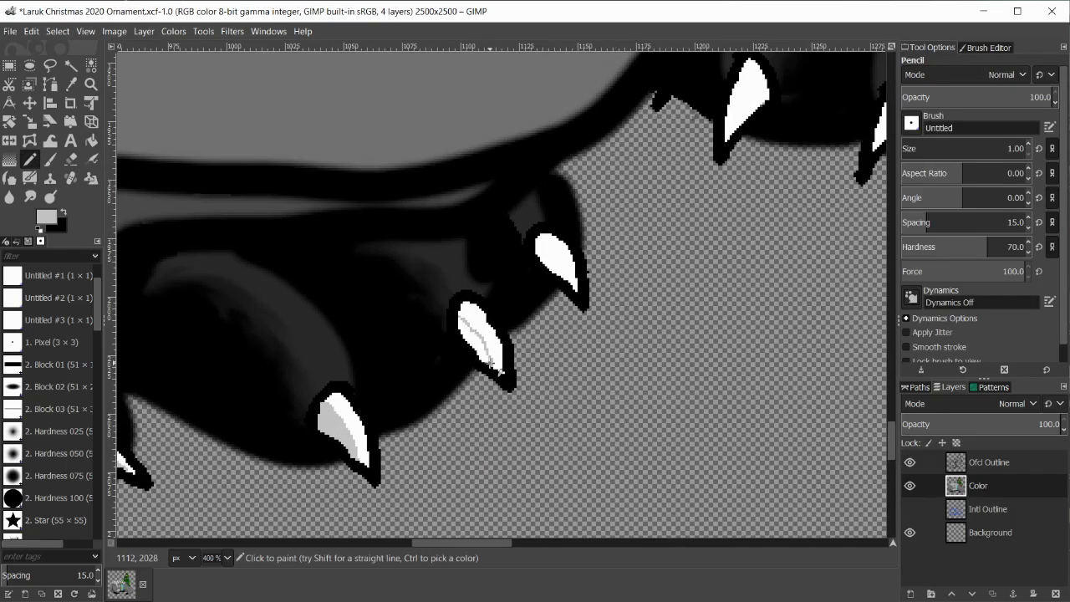
pyautogui.click(90, 141)
pyautogui.click(475, 333)
pyautogui.click(29, 159)
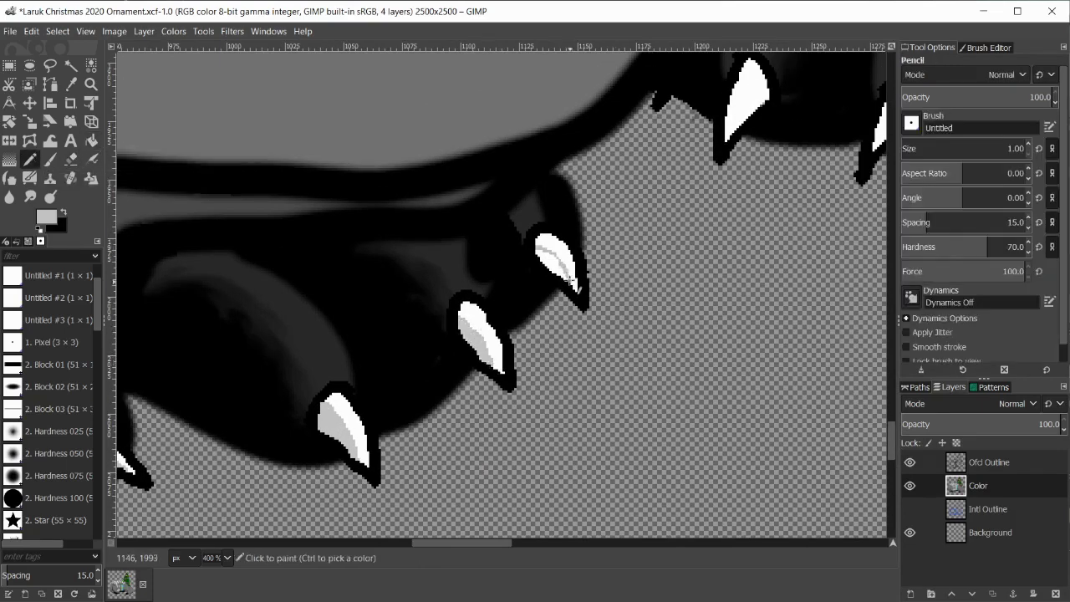
pyautogui.click(90, 141)
pyautogui.click(547, 257)
pyautogui.click(29, 159)
# Step: Pencil light grey shading along the lower sides of the two claws on the paw beneath the gift
pyautogui.hscroll(5, 515, 544)
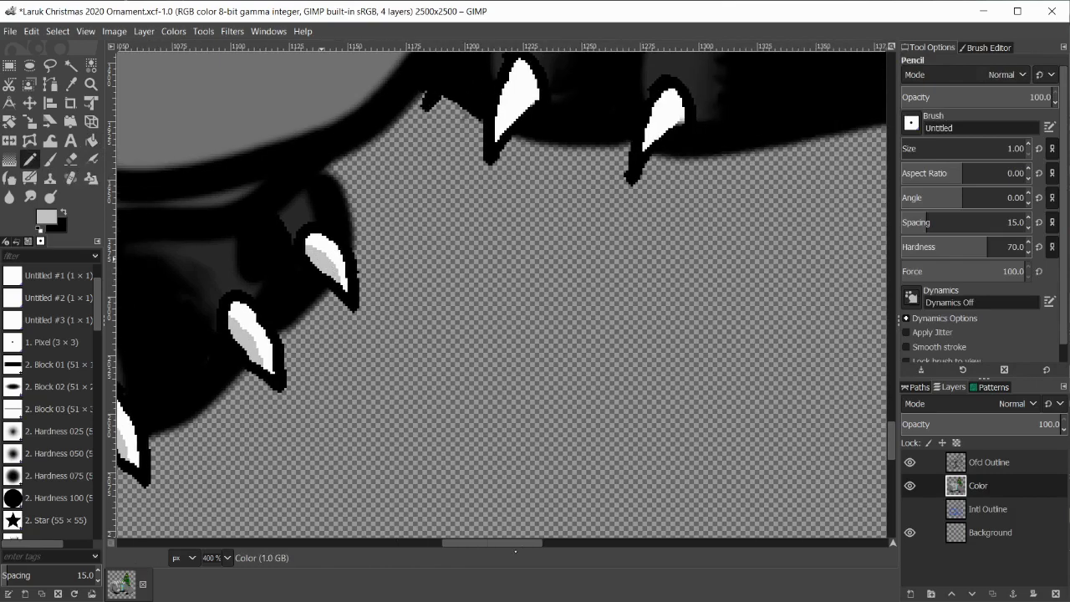
pyautogui.scroll(6, 515, 502)
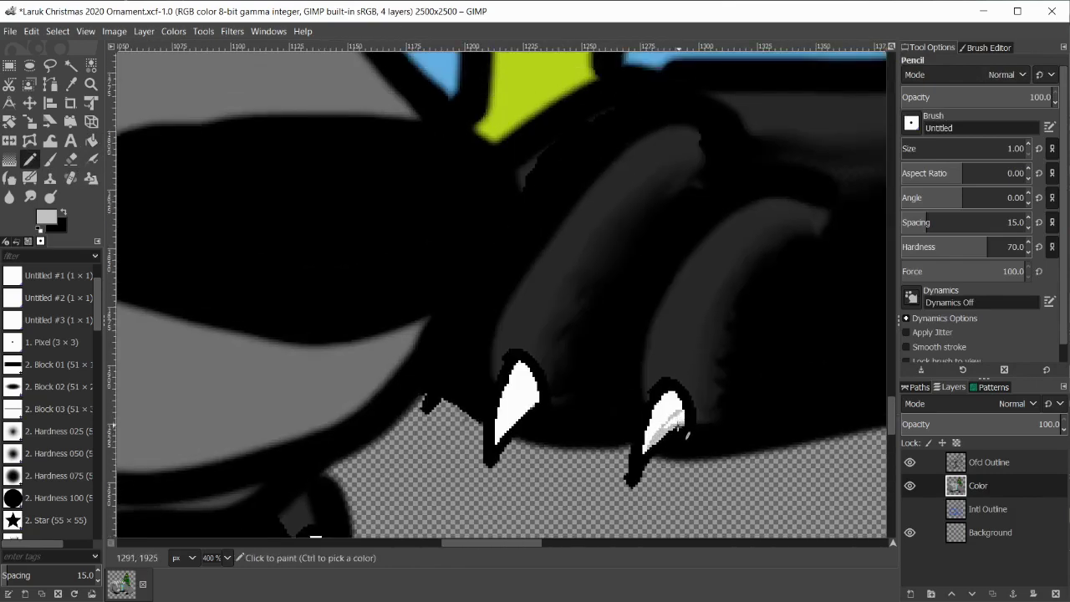
pyautogui.click(684, 423)
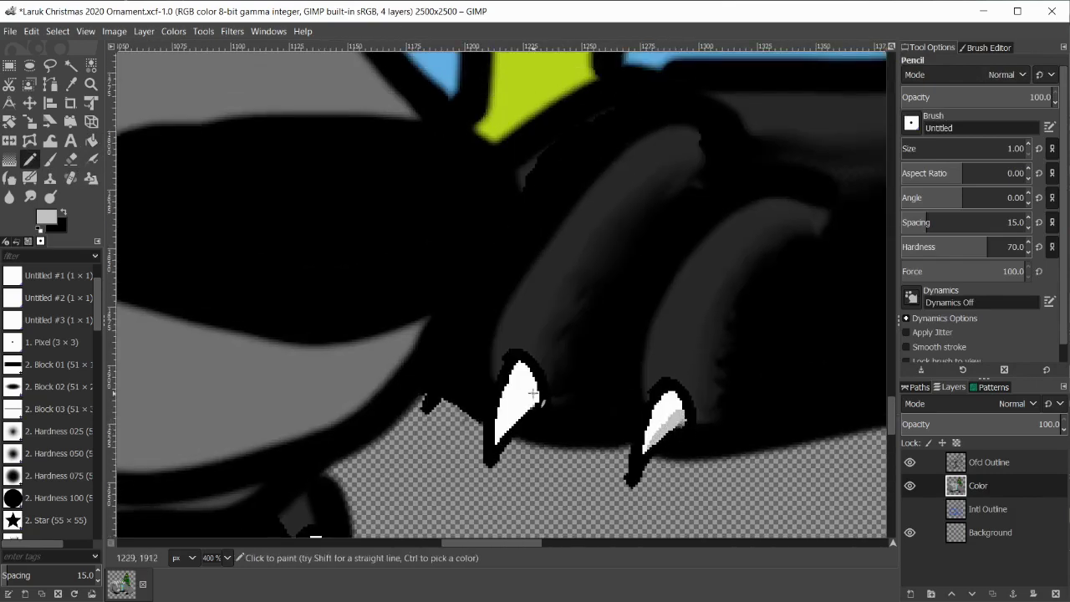
pyautogui.moveTo(532, 393); pyautogui.dragTo(503, 423)
pyautogui.click(91, 140)
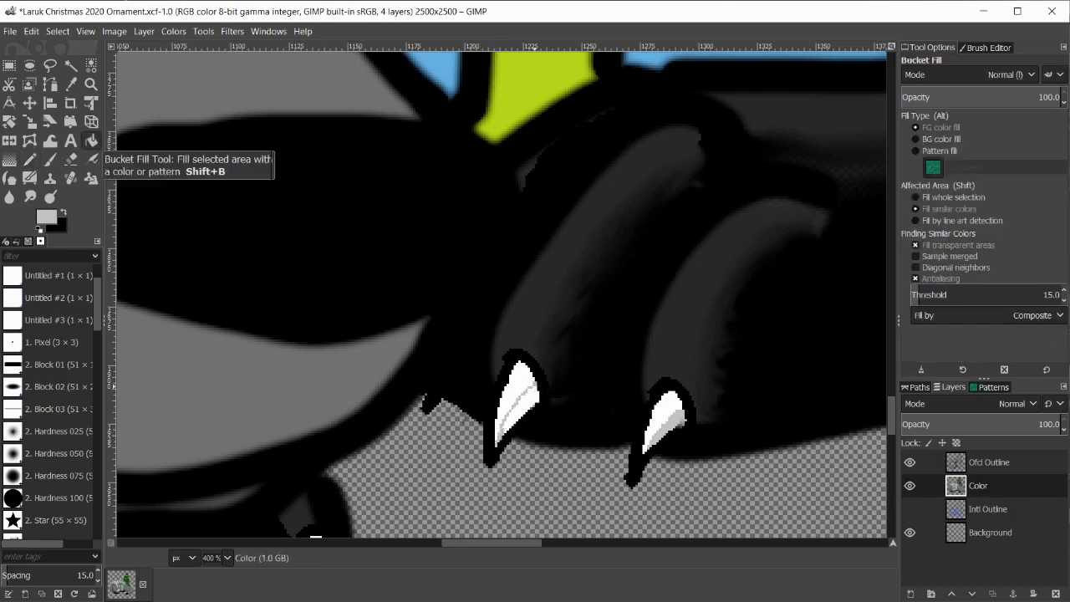
# Step: Sample the Christmas tree's green as the foreground colour
pyautogui.click(227, 558)
pyautogui.click(226, 472)
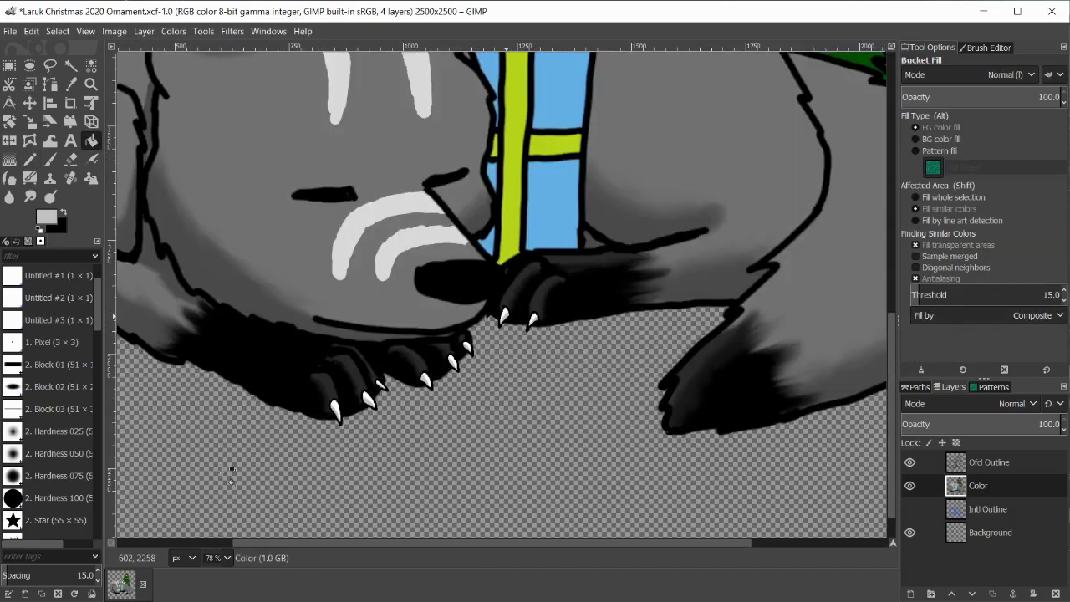
pyautogui.moveTo(335, 544); pyautogui.dragTo(226, 544)
pyautogui.moveTo(893, 374); pyautogui.dragTo(894, 266)
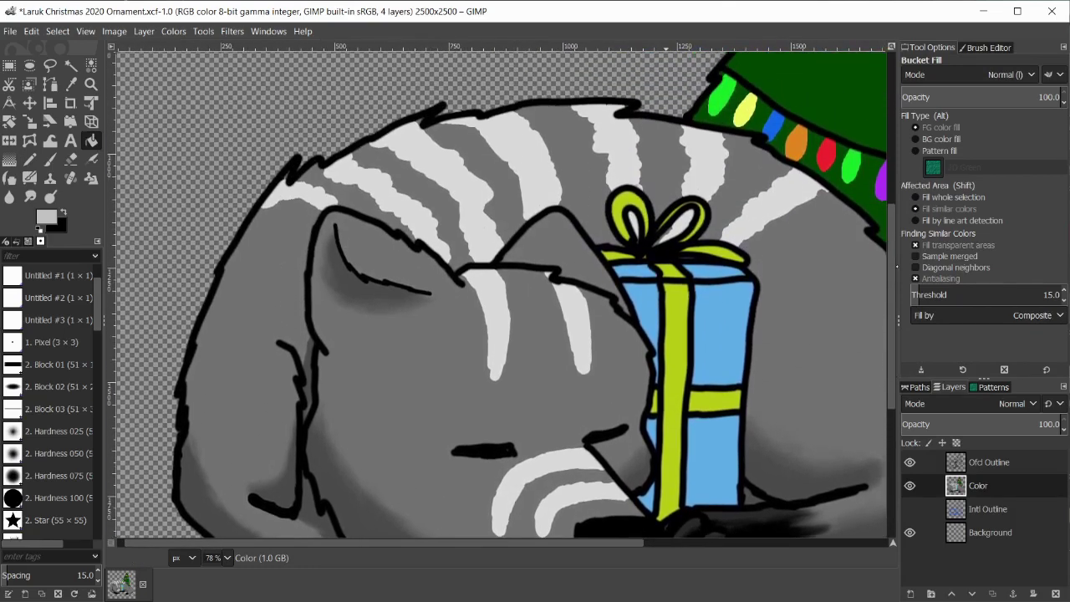
pyautogui.hscroll(4, 615, 239)
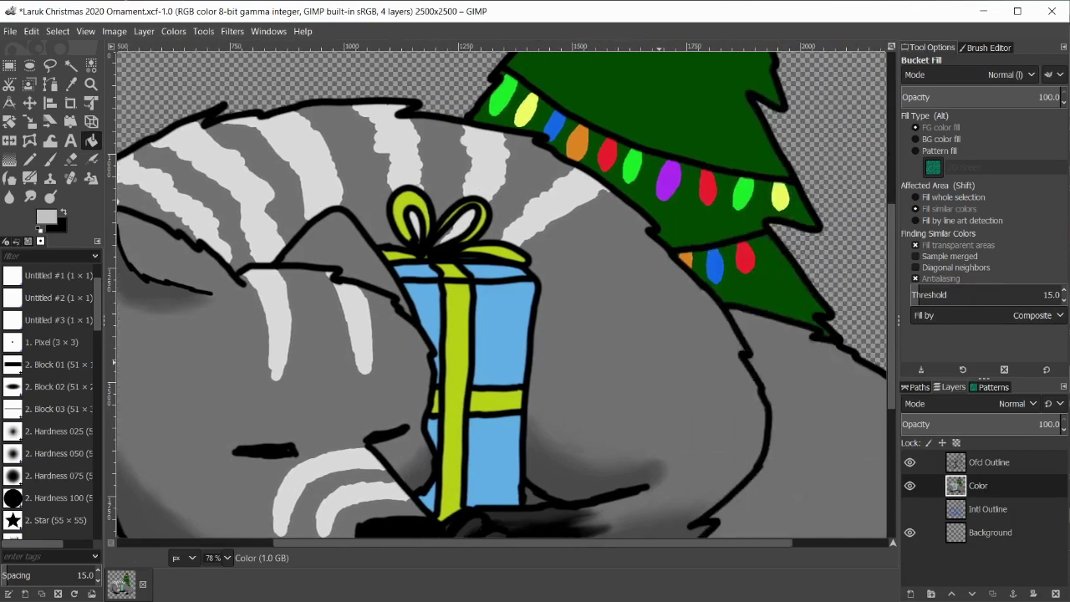
pyautogui.scroll(5, 614, 240)
pyautogui.press('o')
pyautogui.click(614, 239)
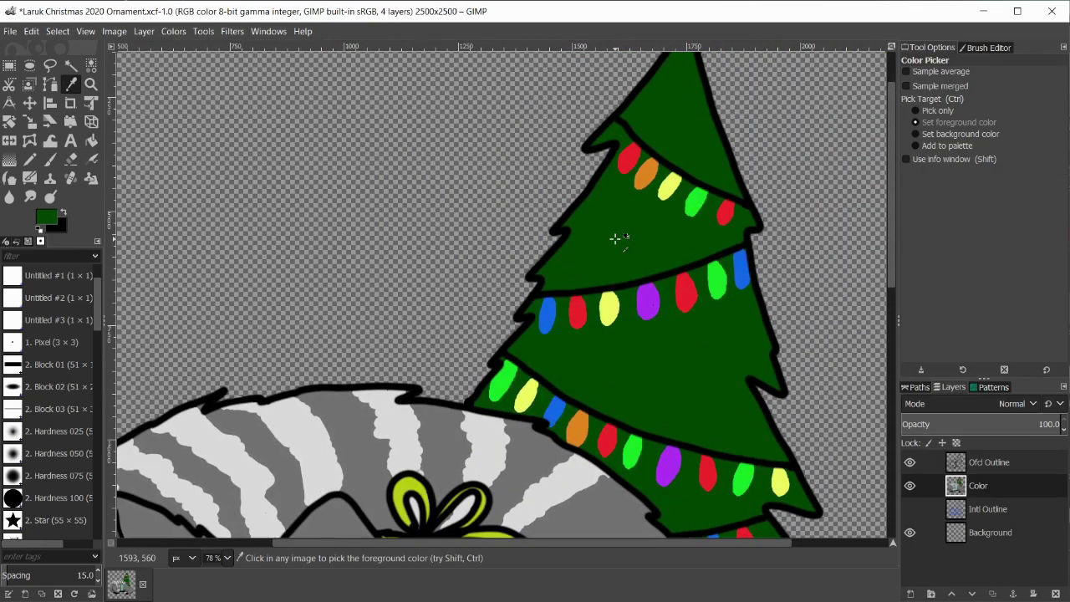
# Step: Darken the foreground green by lowering its green component and switch to the Pencil tool
pyautogui.click(46, 218)
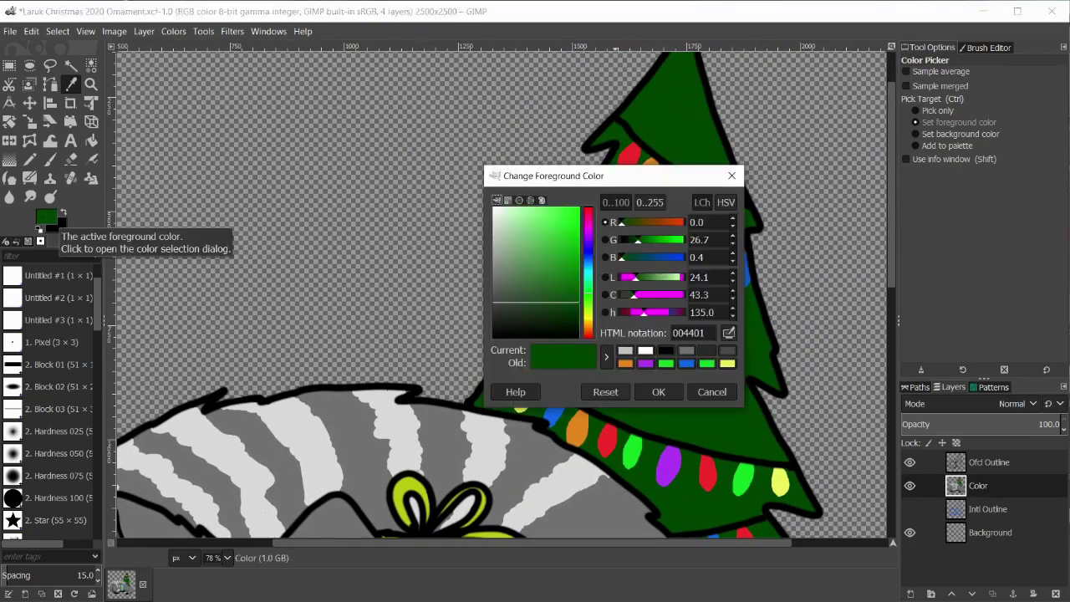
pyautogui.moveTo(638, 240); pyautogui.dragTo(631, 242)
pyautogui.click(659, 392)
pyautogui.click(30, 160)
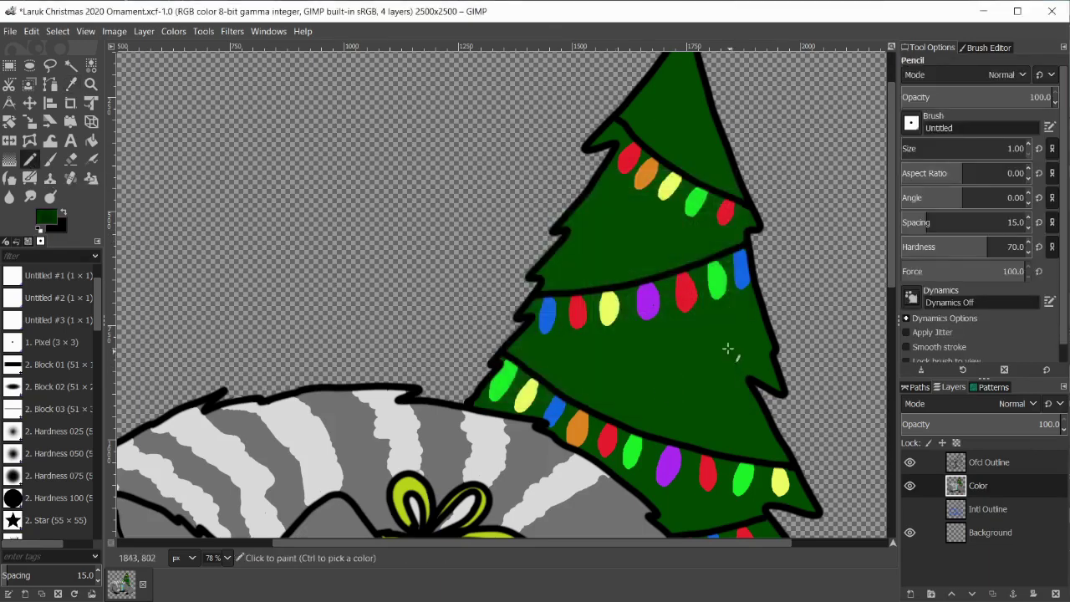
pyautogui.rightClick(816, 288)
pyautogui.moveTo(836, 323)
pyautogui.click(644, 201)
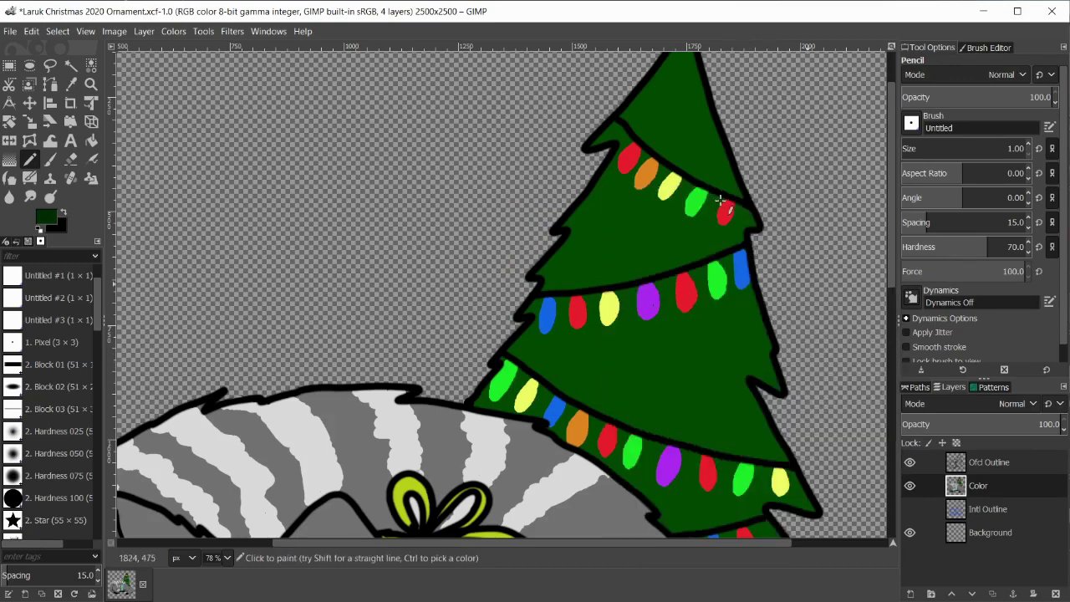
# Step: At 200% zoom, enlarge the Pencil to size 20 and shade the third tier's right branch tip dark green
pyautogui.click(221, 558)
pyautogui.click(224, 437)
pyautogui.moveTo(464, 543); pyautogui.dragTo(619, 544)
pyautogui.moveTo(891, 185); pyautogui.dragTo(891, 213)
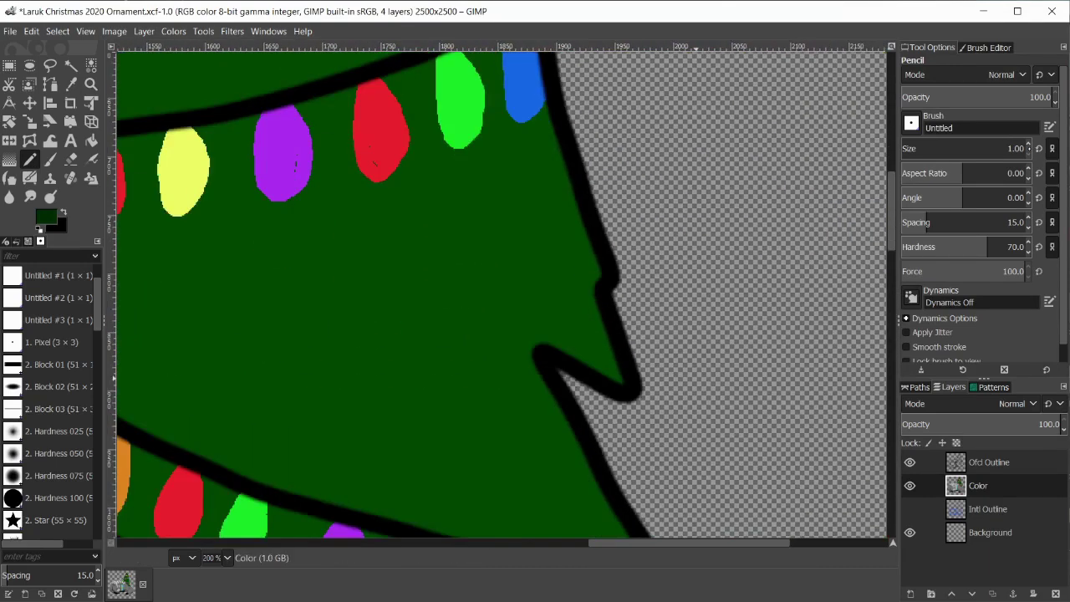
pyautogui.click(1029, 145)
pyautogui.click(1028, 144)
pyautogui.click(1029, 145)
pyautogui.moveTo(539, 351)
pyautogui.mouseDown()
pyautogui.moveTo(497, 281)
pyautogui.moveTo(608, 351)
pyautogui.moveTo(608, 363)
pyautogui.moveTo(598, 370)
pyautogui.moveTo(517, 299)
pyautogui.moveTo(566, 339)
pyautogui.mouseUp()
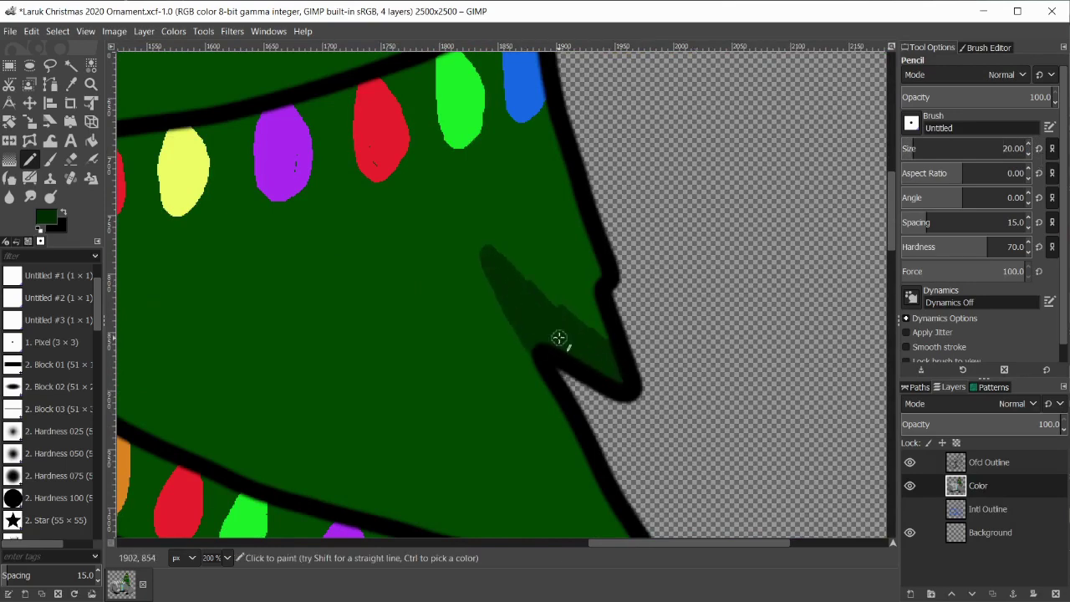
# Step: Set the Pencil size to 13 and pencil a dark green spiked shadow across the garland at the third tier's left end
pyautogui.click(1029, 154)
pyautogui.moveTo(676, 544); pyautogui.dragTo(586, 543)
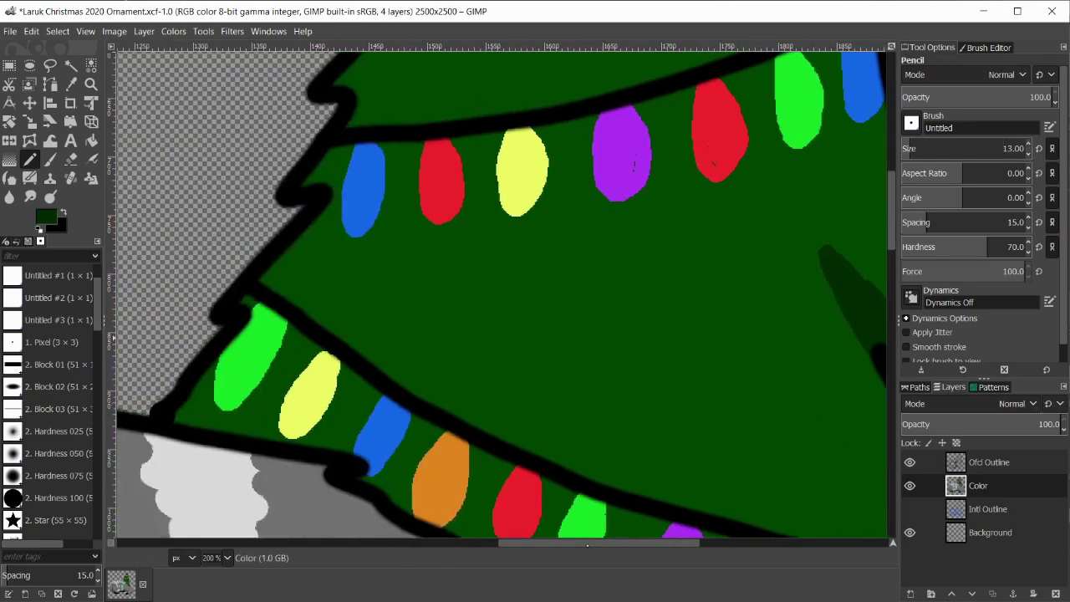
pyautogui.moveTo(398, 298)
pyautogui.mouseDown()
pyautogui.moveTo(368, 329)
pyautogui.moveTo(370, 356)
pyautogui.mouseUp()
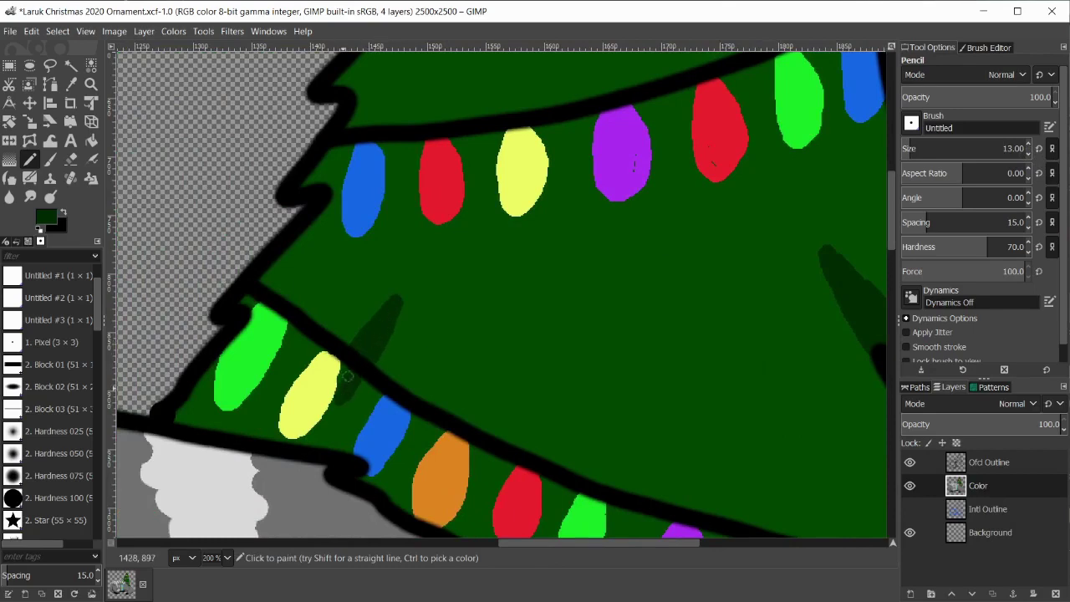
pyautogui.moveTo(332, 407)
pyautogui.mouseDown()
pyautogui.moveTo(370, 315)
pyautogui.moveTo(334, 333)
pyautogui.moveTo(348, 335)
pyautogui.moveTo(382, 303)
pyautogui.moveTo(312, 329)
pyautogui.moveTo(328, 333)
pyautogui.moveTo(311, 340)
pyautogui.moveTo(356, 337)
pyautogui.mouseUp()
# Step: Pencil a jagged dark green shadow in the middle of the tree's second tier
pyautogui.scroll(8, 358, 310)
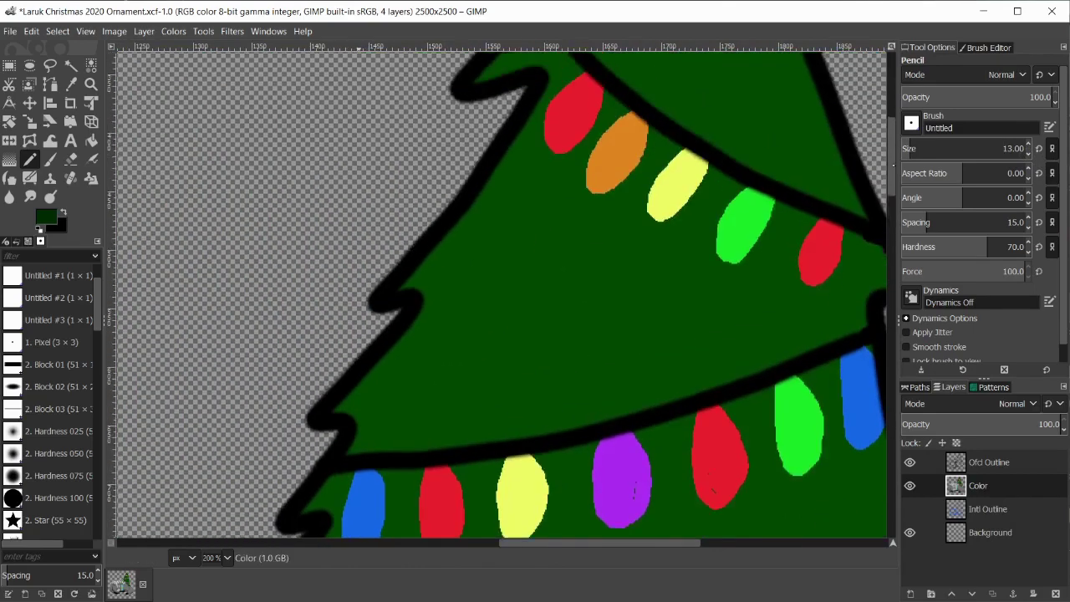
pyautogui.moveTo(502, 248)
pyautogui.mouseDown()
pyautogui.moveTo(460, 293)
pyautogui.moveTo(589, 378)
pyautogui.mouseUp()
pyautogui.moveTo(503, 272)
pyautogui.mouseDown()
pyautogui.moveTo(580, 354)
pyautogui.moveTo(592, 293)
pyautogui.moveTo(497, 334)
pyautogui.moveTo(497, 263)
pyautogui.moveTo(521, 298)
pyautogui.mouseUp()
# Step: Pencil dark green pointed shadows along the left and right sides of the tree's top tier
pyautogui.scroll(6, 521, 298)
pyautogui.moveTo(586, 267)
pyautogui.mouseDown()
pyautogui.moveTo(621, 294)
pyautogui.moveTo(641, 227)
pyautogui.moveTo(603, 289)
pyautogui.moveTo(633, 276)
pyautogui.mouseUp()
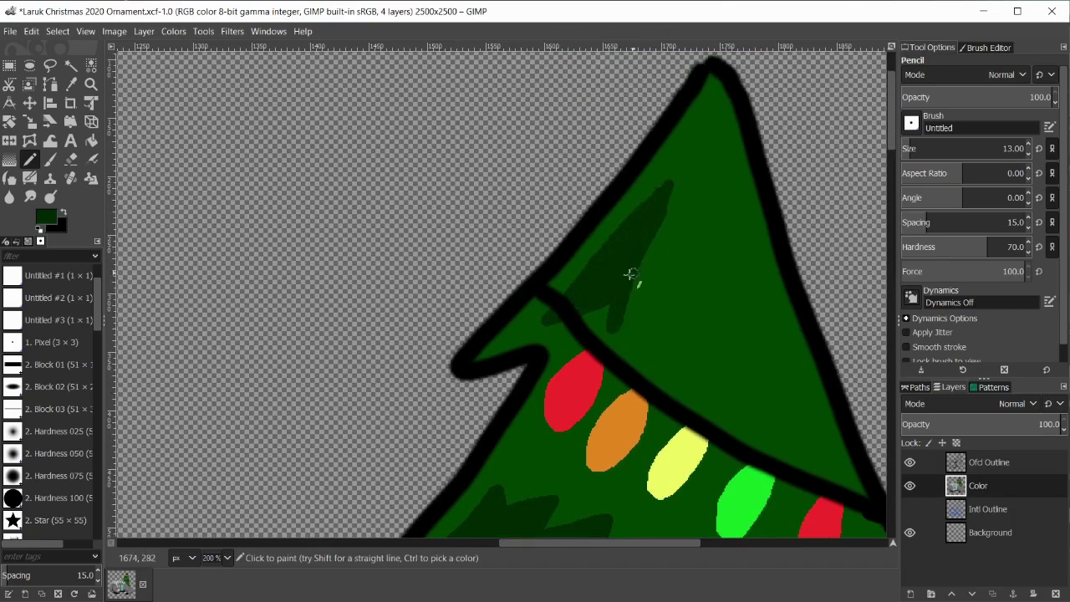
pyautogui.hscroll(4, 633, 277)
pyautogui.moveTo(640, 406)
pyautogui.mouseDown()
pyautogui.moveTo(596, 357)
pyautogui.moveTo(610, 359)
pyautogui.mouseUp()
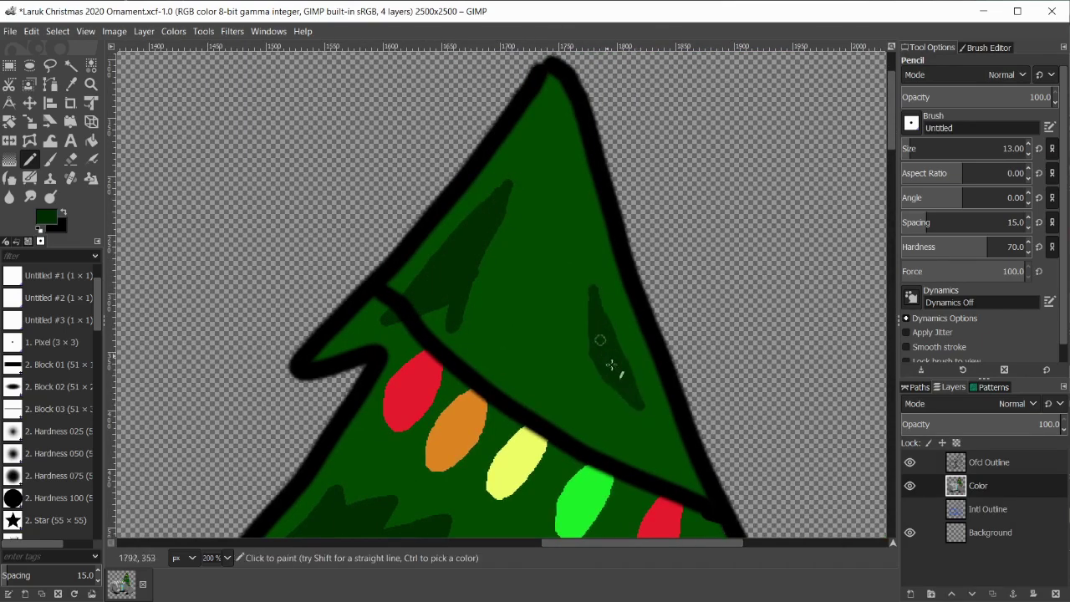
# Step: Pencil jagged dark green shadows on the third tier's right edge, centre and lower right corner
pyautogui.scroll(-10, 699, 206)
pyautogui.moveTo(699, 206)
pyautogui.mouseDown()
pyautogui.moveTo(700, 237)
pyautogui.moveTo(683, 201)
pyautogui.mouseUp()
pyautogui.moveTo(583, 392)
pyautogui.mouseDown()
pyautogui.moveTo(635, 493)
pyautogui.moveTo(382, 389)
pyautogui.moveTo(509, 373)
pyautogui.moveTo(586, 406)
pyautogui.moveTo(554, 376)
pyautogui.moveTo(583, 450)
pyautogui.moveTo(552, 410)
pyautogui.moveTo(513, 426)
pyautogui.moveTo(511, 399)
pyautogui.moveTo(509, 418)
pyautogui.moveTo(449, 485)
pyautogui.moveTo(429, 405)
pyautogui.moveTo(439, 361)
pyautogui.moveTo(382, 410)
pyautogui.moveTo(415, 365)
pyautogui.mouseUp()
pyautogui.scroll(-8, 406, 393)
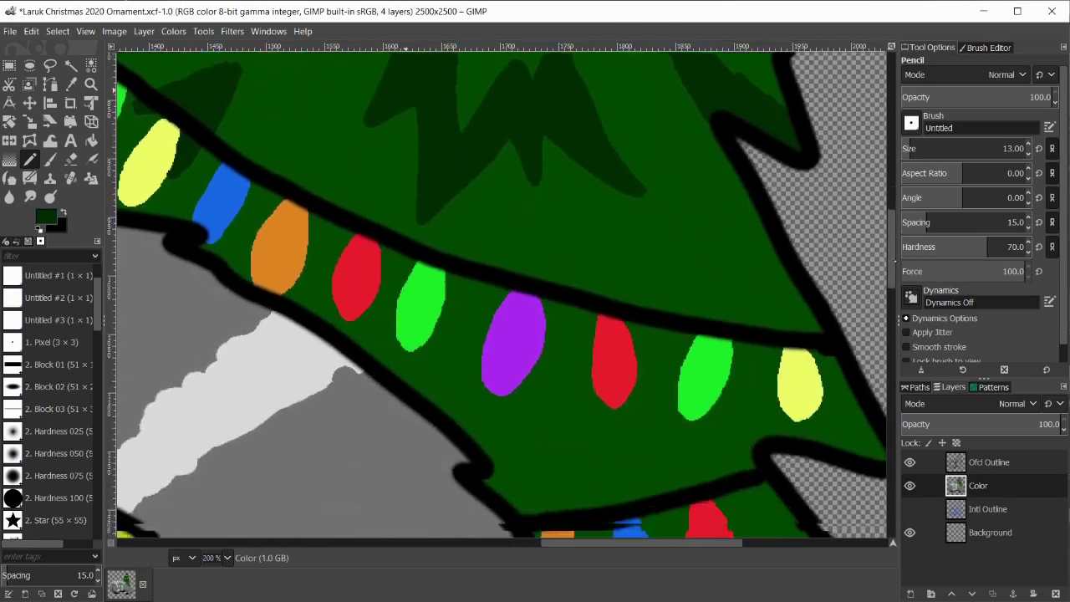
pyautogui.moveTo(747, 241)
pyautogui.mouseDown()
pyautogui.moveTo(790, 308)
pyautogui.moveTo(634, 197)
pyautogui.moveTo(750, 246)
pyautogui.moveTo(672, 231)
pyautogui.moveTo(728, 268)
pyautogui.mouseUp()
# Step: Outline a zigzag shadow beneath the fourth tier's lights beside the animal's back and fill it in with dark green strokes
pyautogui.moveTo(418, 383)
pyautogui.mouseDown()
pyautogui.moveTo(463, 342)
pyautogui.moveTo(482, 416)
pyautogui.moveTo(569, 347)
pyautogui.moveTo(586, 456)
pyautogui.moveTo(618, 478)
pyautogui.moveTo(606, 429)
pyautogui.mouseUp()
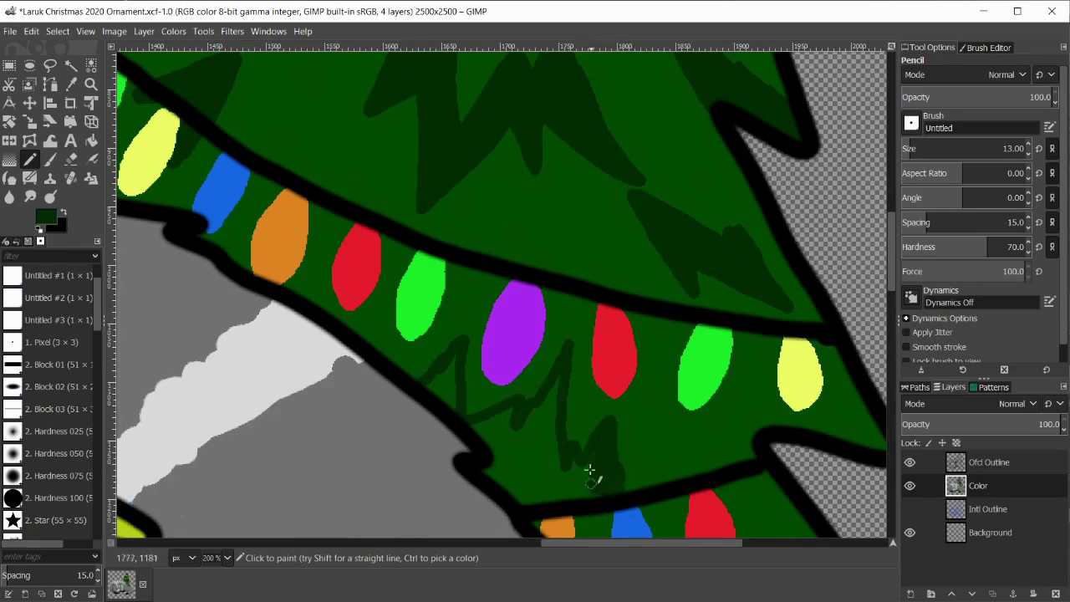
pyautogui.moveTo(590, 469)
pyautogui.mouseDown()
pyautogui.moveTo(553, 477)
pyautogui.moveTo(541, 418)
pyautogui.moveTo(495, 446)
pyautogui.moveTo(492, 417)
pyautogui.moveTo(518, 422)
pyautogui.moveTo(552, 386)
pyautogui.moveTo(545, 416)
pyautogui.moveTo(497, 421)
pyautogui.moveTo(450, 401)
pyautogui.mouseUp()
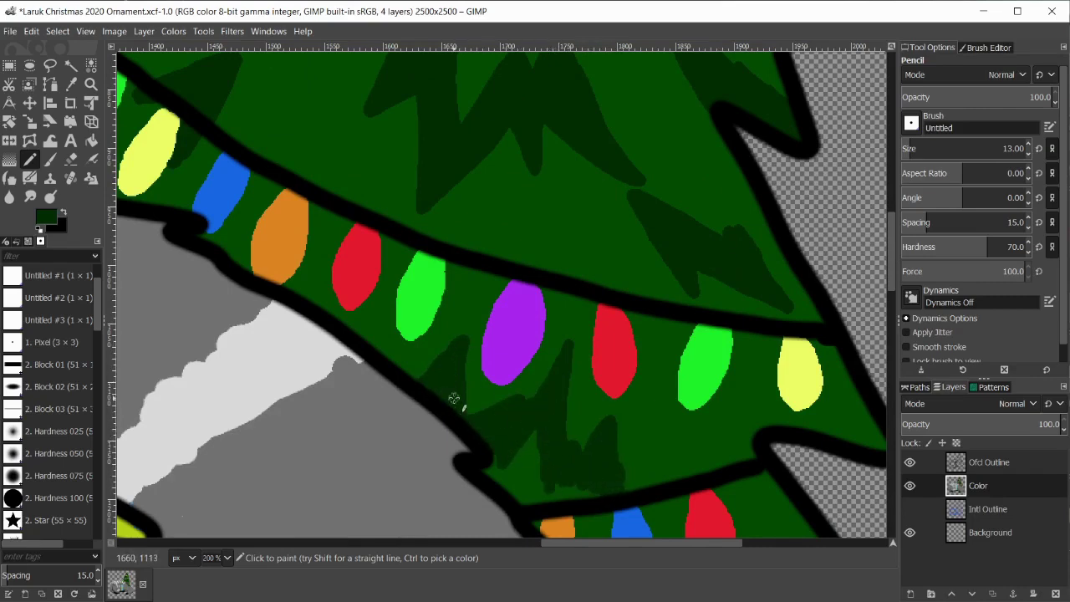
pyautogui.moveTo(548, 471); pyautogui.dragTo(569, 470)
# Step: Pencil a forked dark green shadow toward the right tip of the tree's bottom tier
pyautogui.scroll(-5, 600, 485)
pyautogui.hscroll(4, 600, 485)
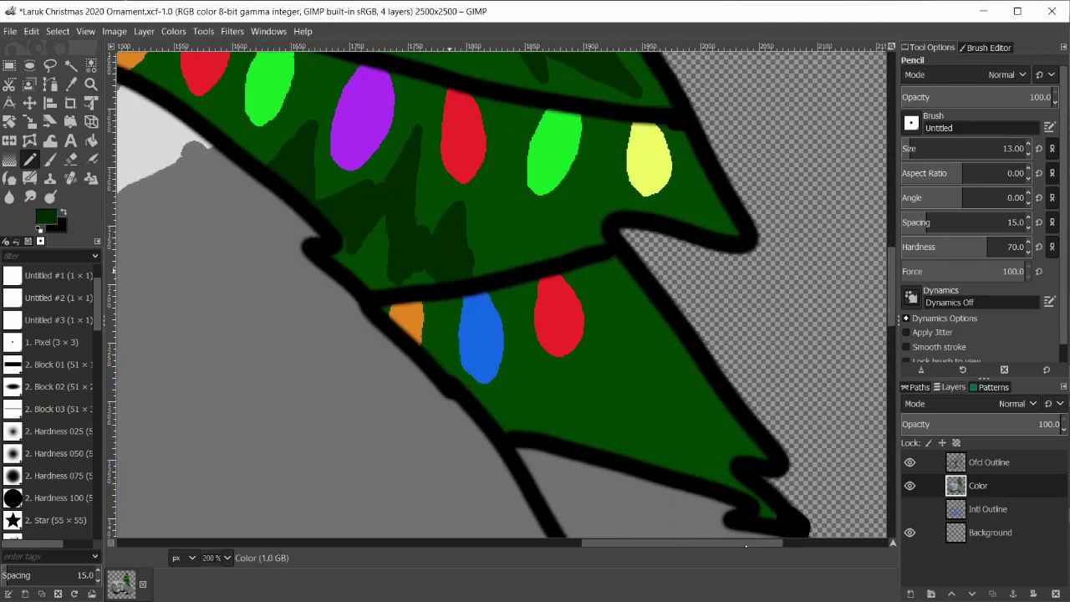
pyautogui.moveTo(736, 470)
pyautogui.mouseDown()
pyautogui.moveTo(673, 427)
pyautogui.moveTo(689, 419)
pyautogui.moveTo(658, 323)
pyautogui.moveTo(675, 346)
pyautogui.mouseUp()
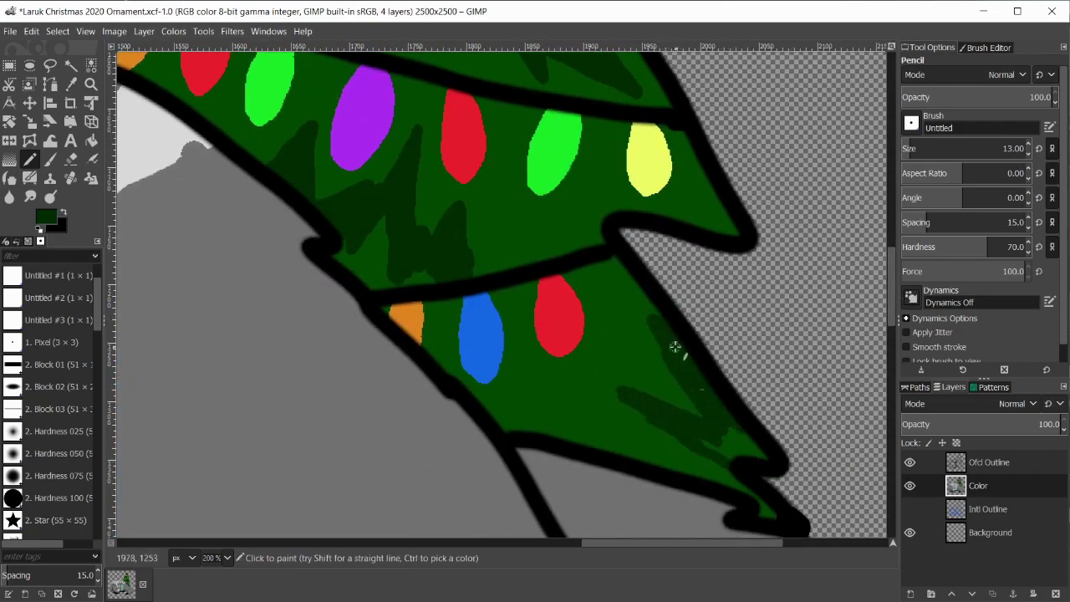
pyautogui.moveTo(745, 435); pyautogui.dragTo(667, 424)
pyautogui.moveTo(621, 396)
pyautogui.mouseDown()
pyautogui.moveTo(701, 434)
pyautogui.moveTo(730, 477)
pyautogui.mouseUp()
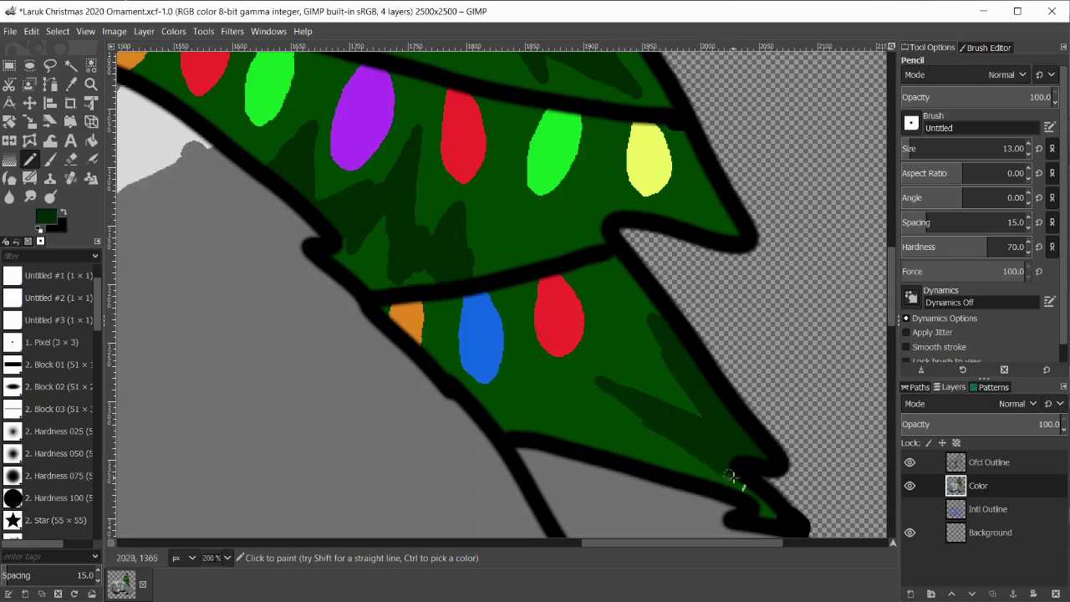
# Step: Pencil a jagged dark green shadow in the second tier's lower left corner, above the blue and red lights
pyautogui.click(227, 558)
pyautogui.click(220, 471)
pyautogui.moveTo(892, 336); pyautogui.dragTo(890, 238)
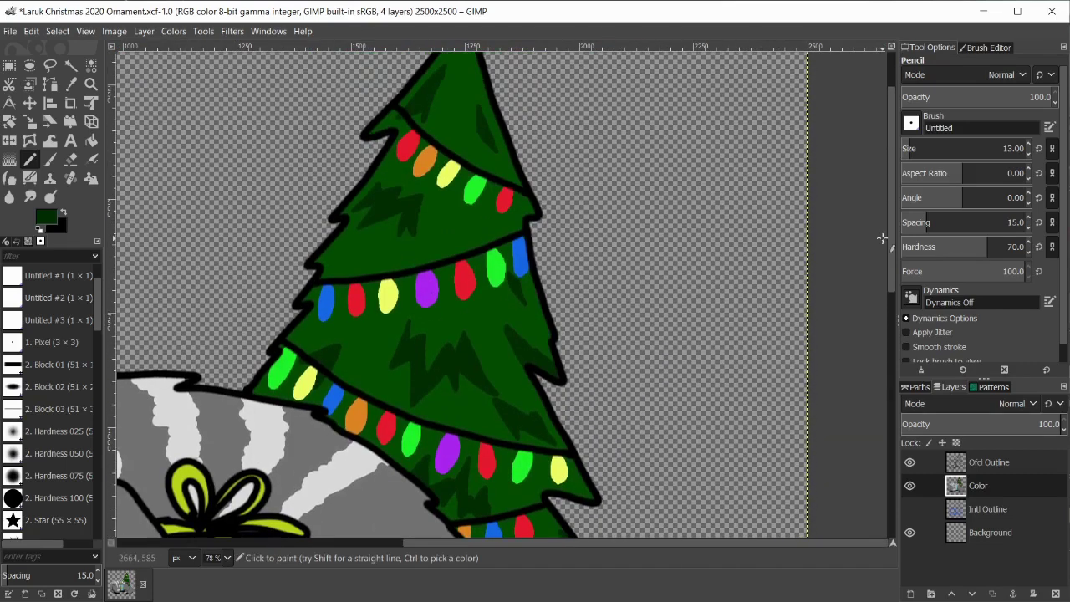
pyautogui.click(227, 557)
pyautogui.click(222, 439)
pyautogui.moveTo(610, 544); pyautogui.dragTo(479, 545)
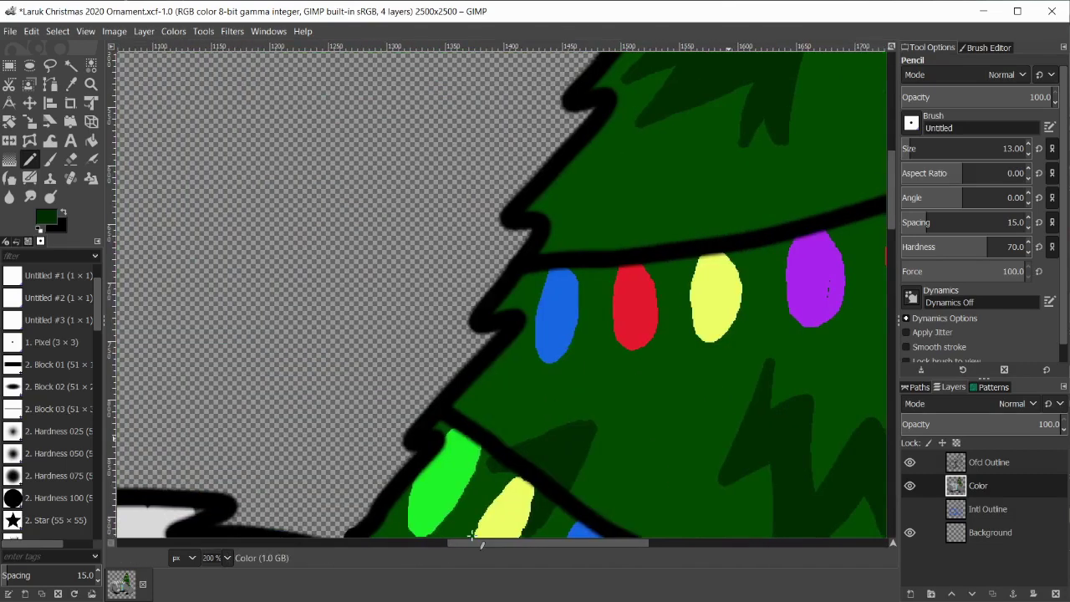
pyautogui.moveTo(569, 214)
pyautogui.mouseDown()
pyautogui.moveTo(629, 193)
pyautogui.moveTo(596, 236)
pyautogui.moveTo(579, 210)
pyautogui.moveTo(541, 239)
pyautogui.moveTo(647, 213)
pyautogui.moveTo(605, 201)
pyautogui.moveTo(679, 199)
pyautogui.mouseUp()
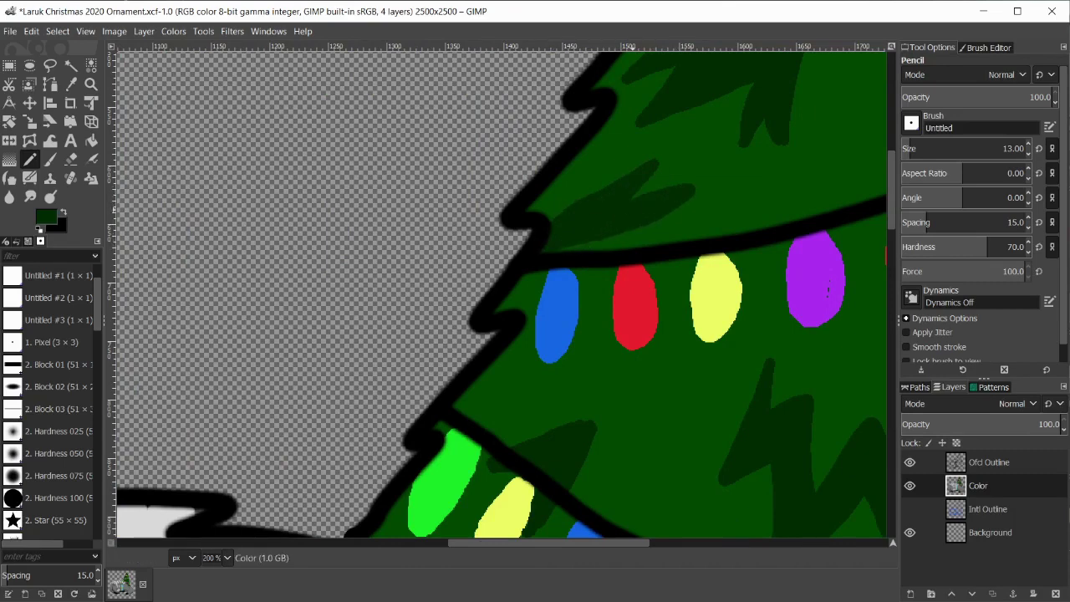
# Step: Sample the gift box's light blue as the foreground colour
pyautogui.click(227, 558)
pyautogui.click(224, 471)
pyautogui.moveTo(891, 218); pyautogui.dragTo(891, 354)
pyautogui.scroll(-2, 502, 293)
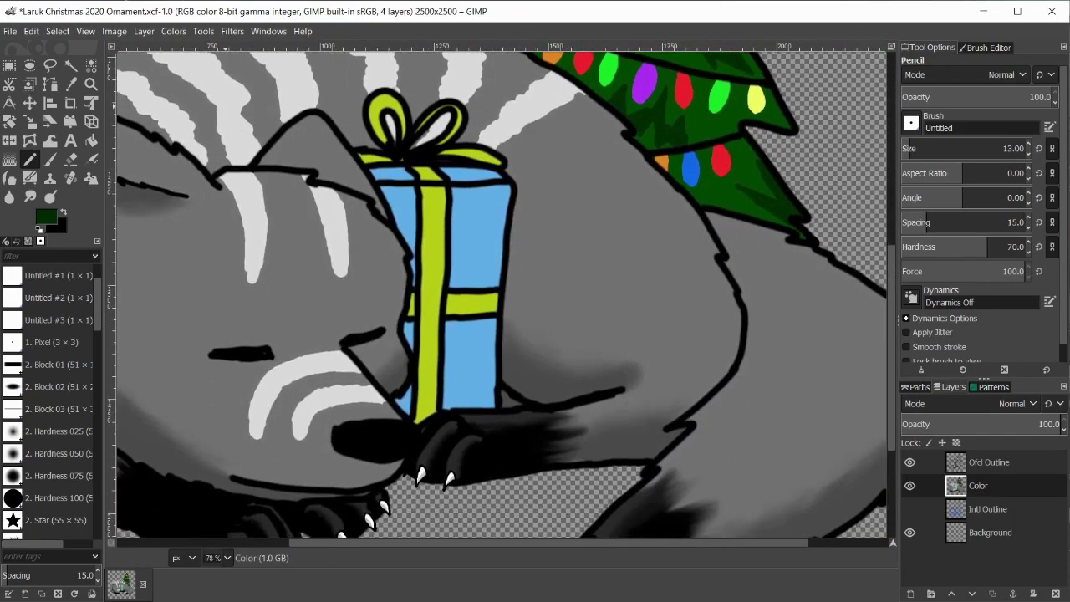
pyautogui.scroll(1, 502, 293)
pyautogui.click(72, 83)
pyautogui.click(475, 268)
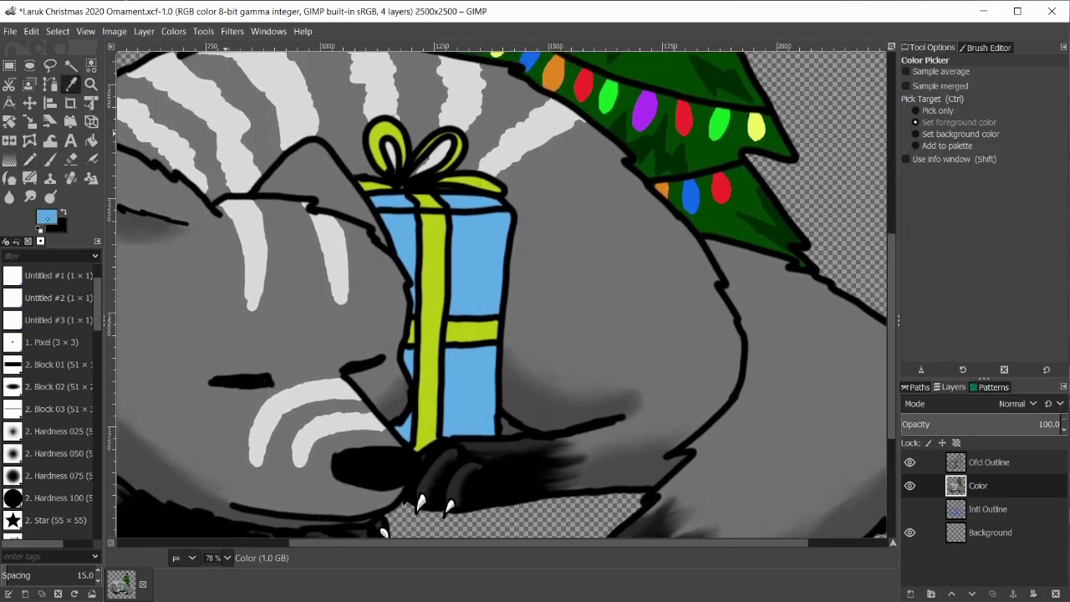
# Step: Darken the foreground blue to 3189c1 and ready the Pencil on the gift box at 200% zoom
pyautogui.click(46, 216)
pyautogui.moveTo(664, 277); pyautogui.dragTo(657, 277)
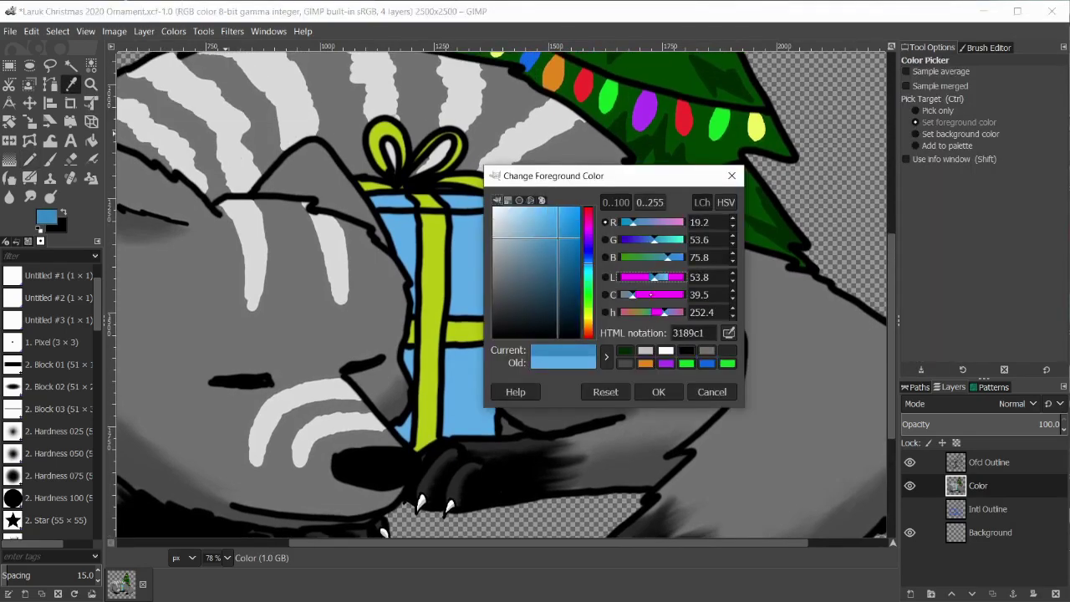
pyautogui.click(659, 391)
pyautogui.click(29, 159)
pyautogui.click(219, 557)
pyautogui.click(219, 430)
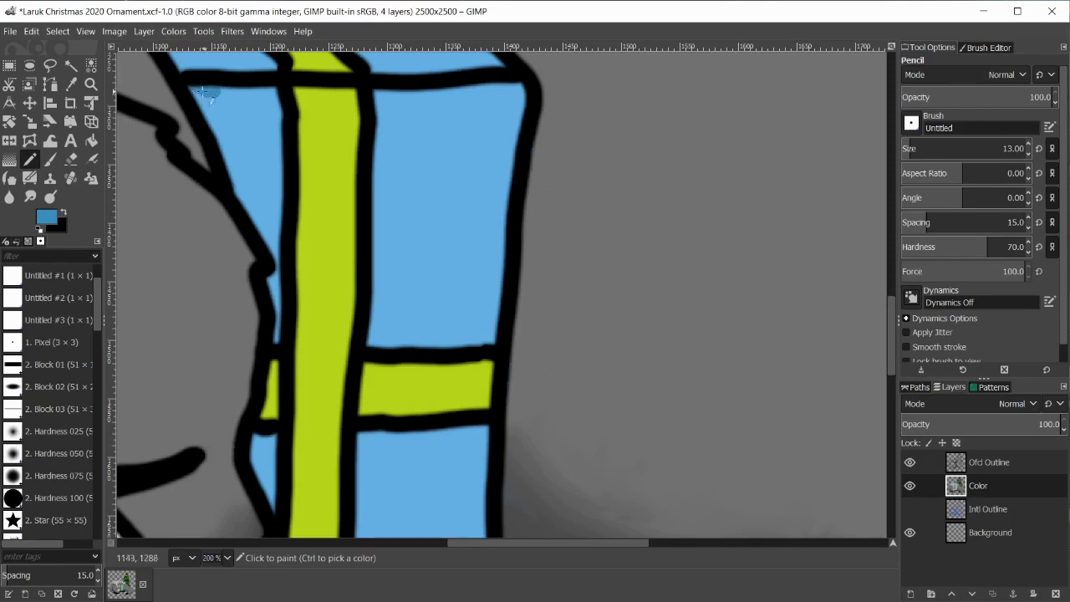
# Step: Pencil the darker blue over all the gift box's side panels, above and below the horizontal ribbon
pyautogui.moveTo(200, 90)
pyautogui.mouseDown()
pyautogui.moveTo(250, 109)
pyautogui.moveTo(238, 104)
pyautogui.moveTo(270, 166)
pyautogui.moveTo(281, 242)
pyautogui.moveTo(249, 215)
pyautogui.moveTo(280, 339)
pyautogui.mouseUp()
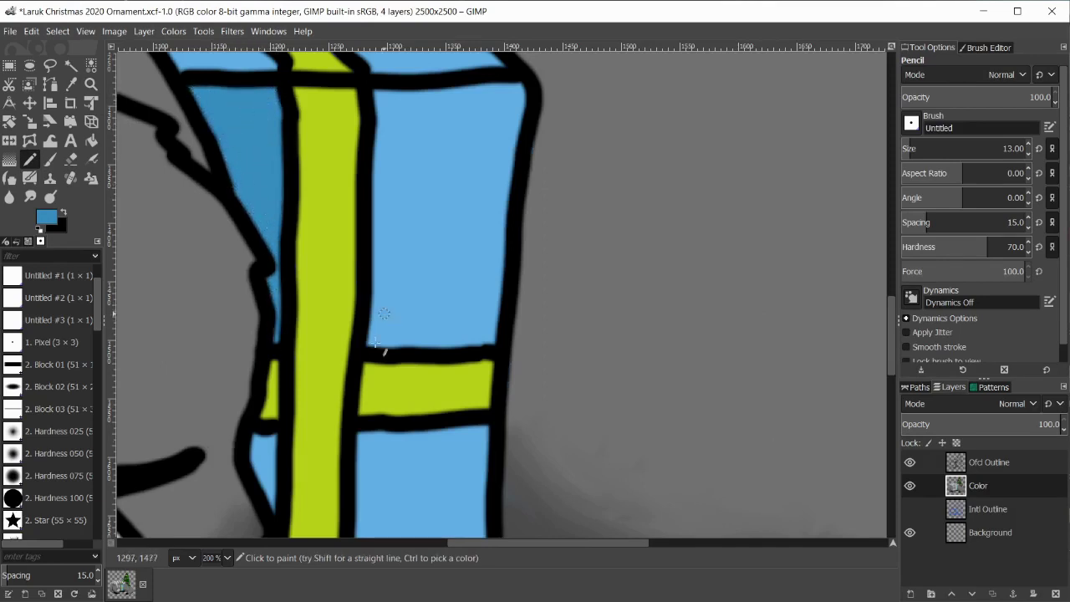
pyautogui.moveTo(376, 342)
pyautogui.mouseDown()
pyautogui.moveTo(486, 338)
pyautogui.moveTo(522, 106)
pyautogui.moveTo(471, 89)
pyautogui.moveTo(381, 104)
pyautogui.moveTo(372, 279)
pyautogui.moveTo(390, 327)
pyautogui.moveTo(434, 339)
pyautogui.moveTo(462, 320)
pyautogui.moveTo(480, 328)
pyautogui.moveTo(499, 151)
pyautogui.moveTo(469, 102)
pyautogui.moveTo(408, 139)
pyautogui.moveTo(397, 190)
pyautogui.moveTo(393, 113)
pyautogui.moveTo(417, 259)
pyautogui.moveTo(439, 97)
pyautogui.moveTo(468, 102)
pyautogui.moveTo(490, 238)
pyautogui.moveTo(455, 273)
pyautogui.moveTo(414, 276)
pyautogui.mouseUp()
pyautogui.scroll(-5, 272, 274)
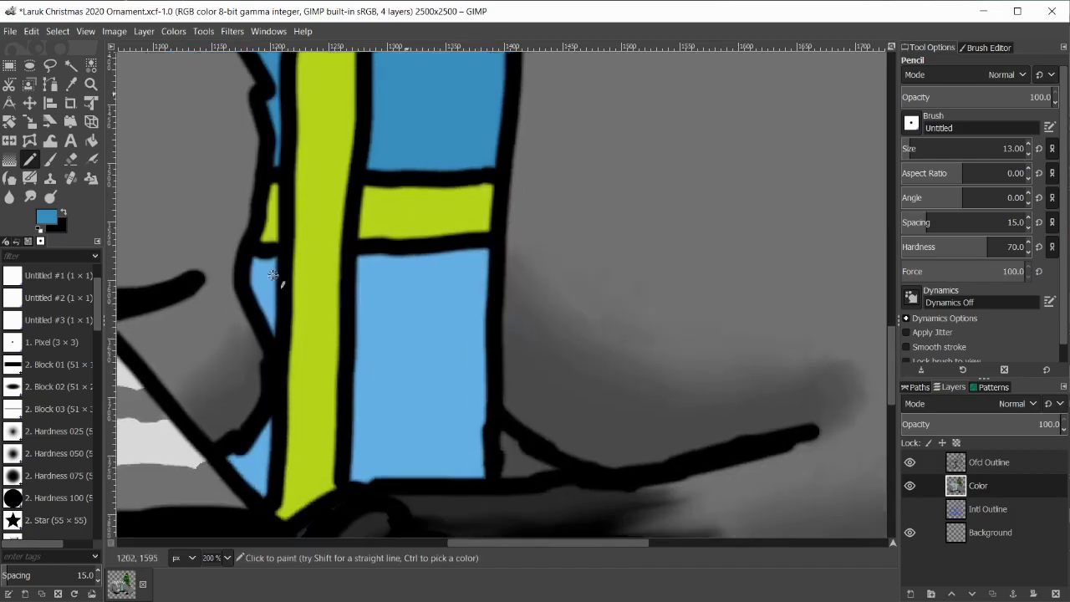
pyautogui.moveTo(273, 274); pyautogui.dragTo(270, 337)
pyautogui.moveTo(264, 462)
pyautogui.mouseDown()
pyautogui.moveTo(243, 486)
pyautogui.moveTo(267, 500)
pyautogui.mouseUp()
pyautogui.moveTo(358, 475)
pyautogui.mouseDown()
pyautogui.moveTo(355, 433)
pyautogui.moveTo(410, 448)
pyautogui.moveTo(464, 439)
pyautogui.moveTo(456, 393)
pyautogui.moveTo(480, 345)
pyautogui.moveTo(422, 313)
pyautogui.moveTo(376, 343)
pyautogui.moveTo(364, 268)
pyautogui.moveTo(406, 254)
pyautogui.moveTo(470, 316)
pyautogui.moveTo(482, 252)
pyautogui.mouseUp()
# Step: Sample the ribbon's yellow-green, darken it to 9fb100 and ready the Pencil with it
pyautogui.press('o')
pyautogui.click(416, 209)
pyautogui.click(51, 214)
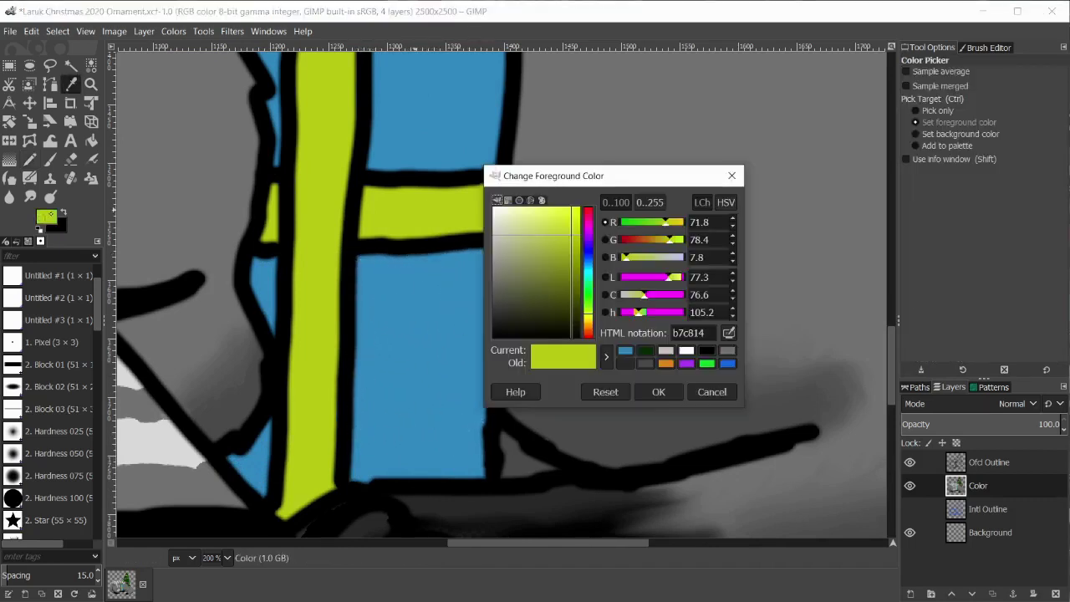
pyautogui.click(658, 392)
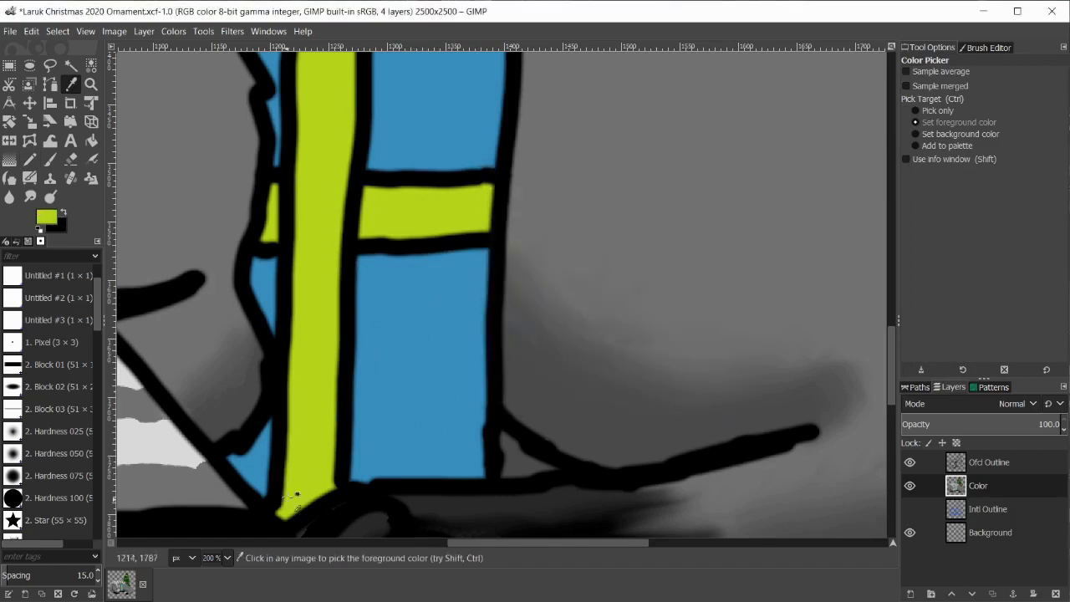
pyautogui.click(46, 217)
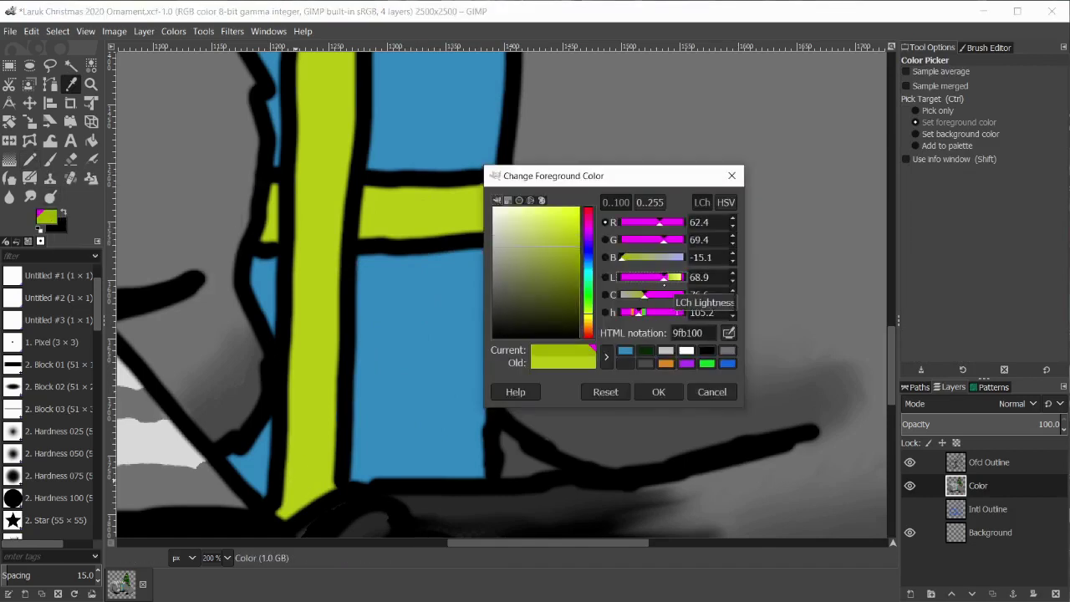
pyautogui.click(660, 390)
pyautogui.press('n')
# Step: Pencil the darker yellow-green over the vertical and horizontal ribbons on the box's side, below the lid
pyautogui.moveTo(327, 482)
pyautogui.mouseDown()
pyautogui.moveTo(334, 390)
pyautogui.moveTo(310, 468)
pyautogui.moveTo(299, 378)
pyautogui.moveTo(331, 212)
pyautogui.moveTo(321, 221)
pyautogui.moveTo(343, 150)
pyautogui.moveTo(309, 127)
pyautogui.moveTo(300, 214)
pyautogui.moveTo(370, 191)
pyautogui.moveTo(378, 231)
pyautogui.moveTo(437, 207)
pyautogui.moveTo(494, 222)
pyautogui.mouseUp()
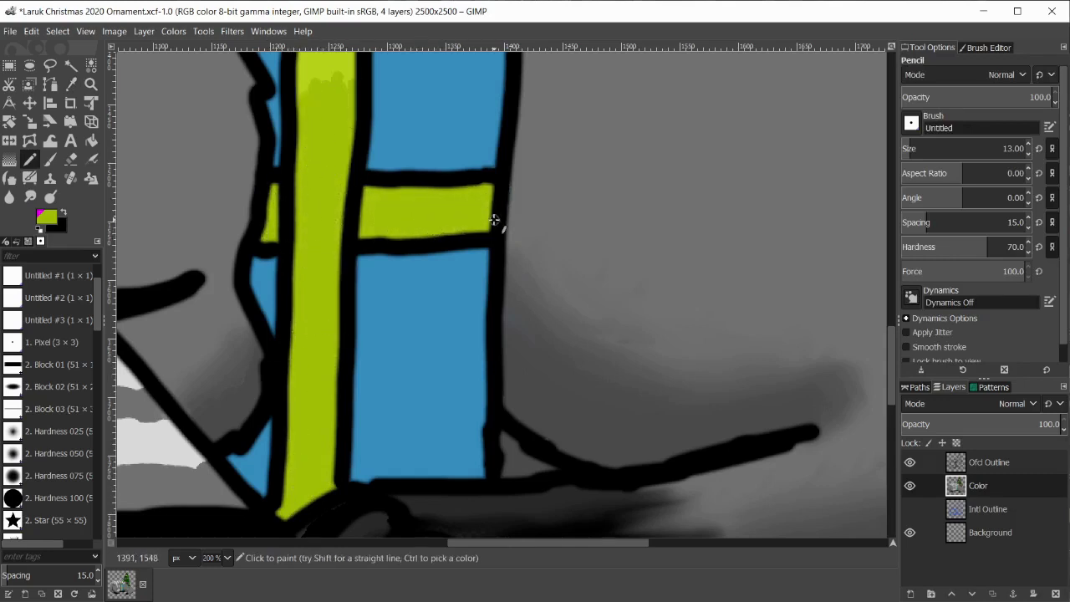
pyautogui.scroll(5, 883, 294)
pyautogui.moveTo(316, 224)
pyautogui.mouseDown()
pyautogui.moveTo(358, 227)
pyautogui.moveTo(307, 381)
pyautogui.moveTo(343, 250)
pyautogui.moveTo(356, 315)
pyautogui.mouseUp()
# Step: Shade the horizontal ribbon on both sides of the vertical one with thin, smudged strokes of a darker olive green
pyautogui.click(47, 217)
pyautogui.click(657, 278)
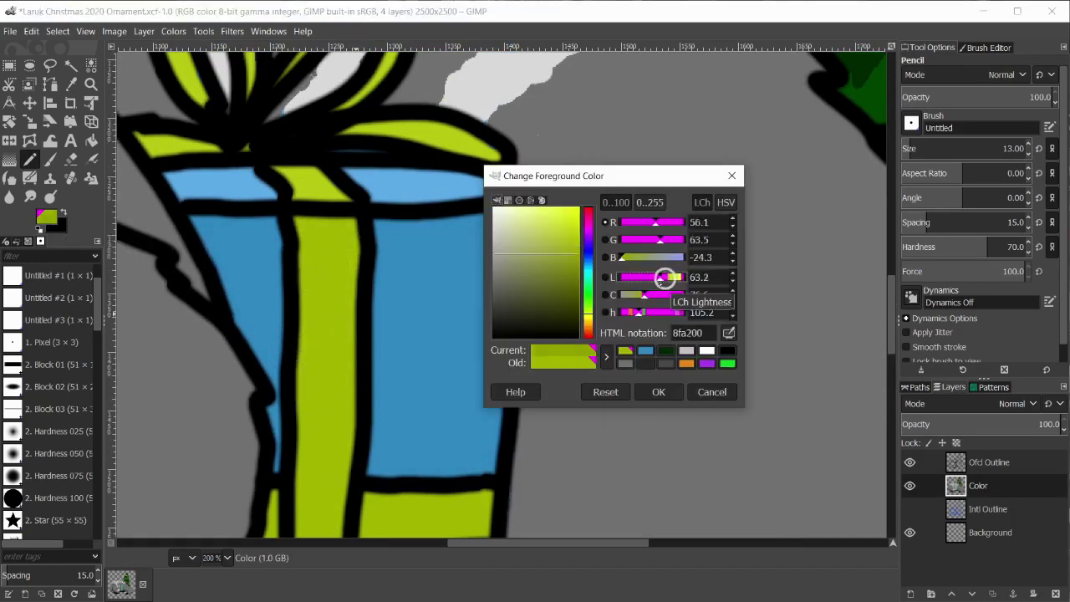
pyautogui.click(659, 389)
pyautogui.scroll(-3, 662, 392)
pyautogui.moveTo(365, 368); pyautogui.dragTo(359, 413)
pyautogui.moveTo(276, 417); pyautogui.dragTo(279, 374)
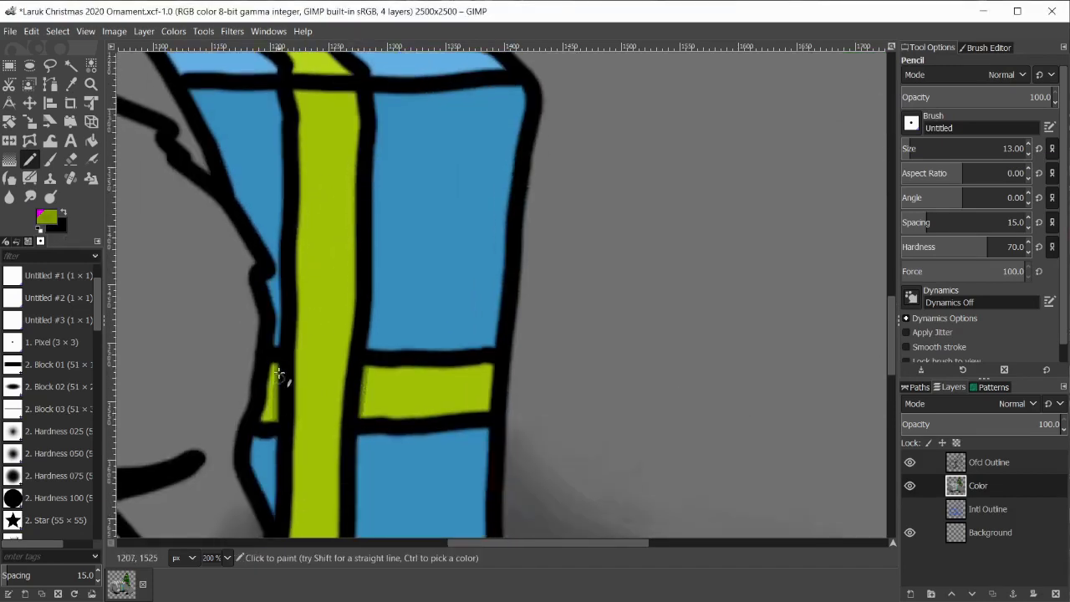
pyautogui.click(30, 196)
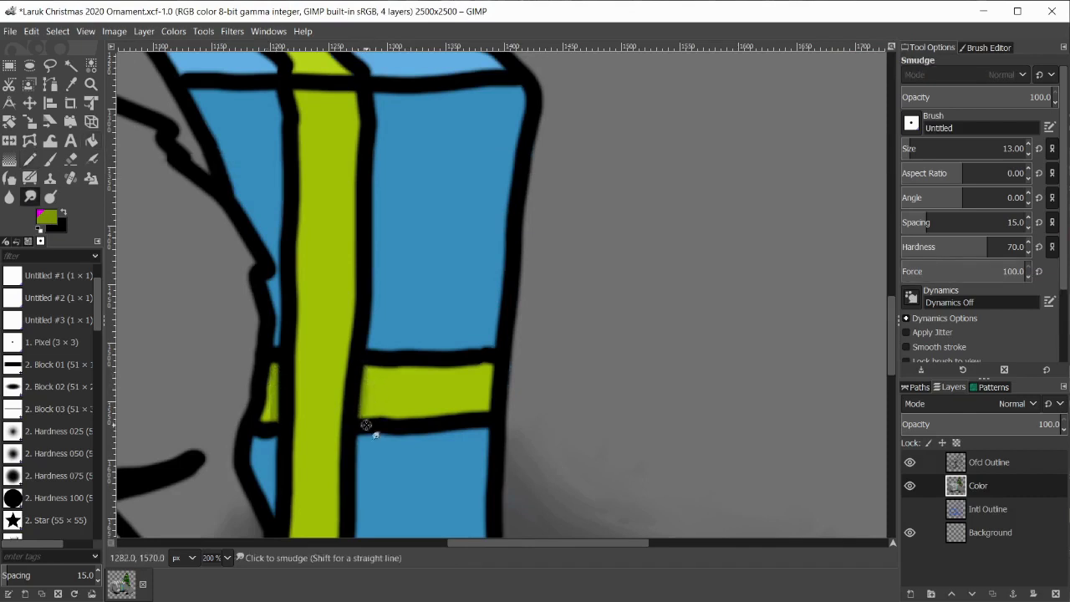
# Step: Save the drawing with the view zoomed out to 78%
pyautogui.click(228, 557)
pyautogui.click(221, 472)
pyautogui.hotkey('ctrl', 's')
# Step: Make the Ofcl Outline layer active and ready the Paintbrush with black as the foreground colour
pyautogui.hscroll(-2, 358, 543)
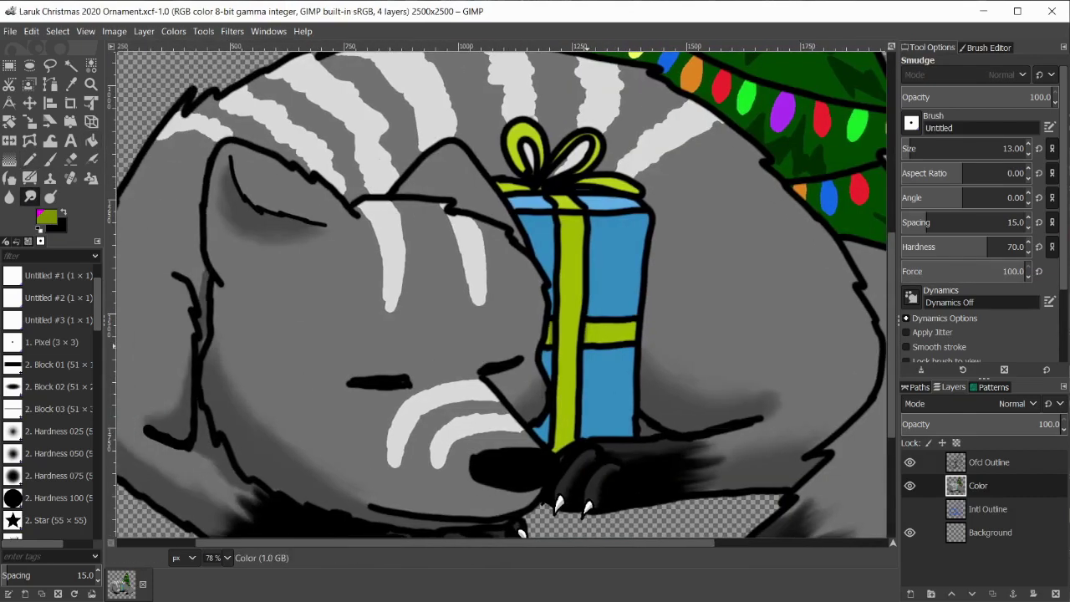
pyautogui.click(989, 462)
pyautogui.press('x')
pyautogui.click(50, 159)
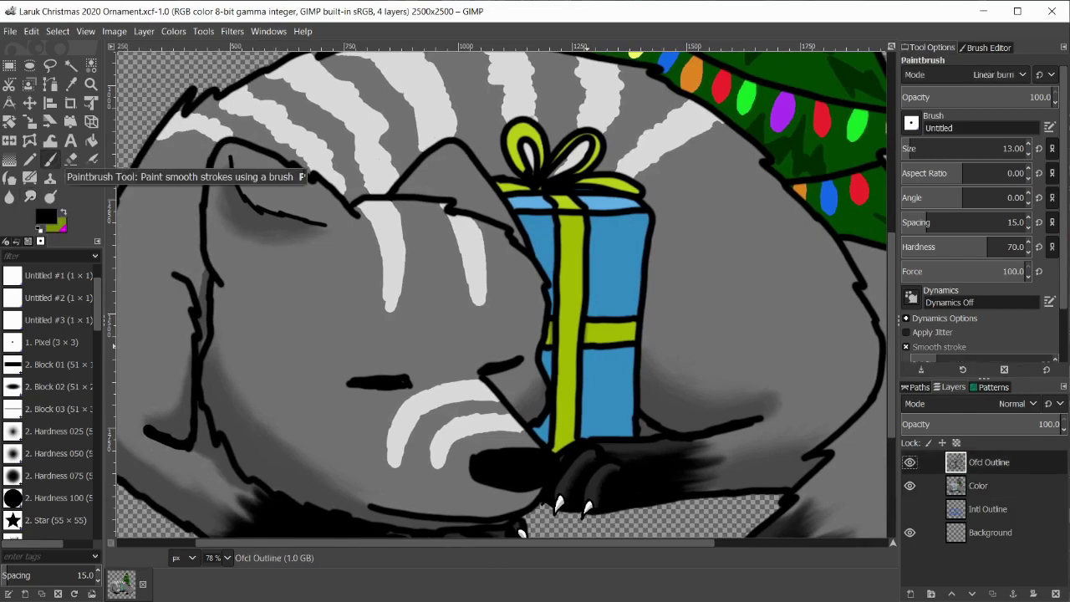
pyautogui.click(225, 258)
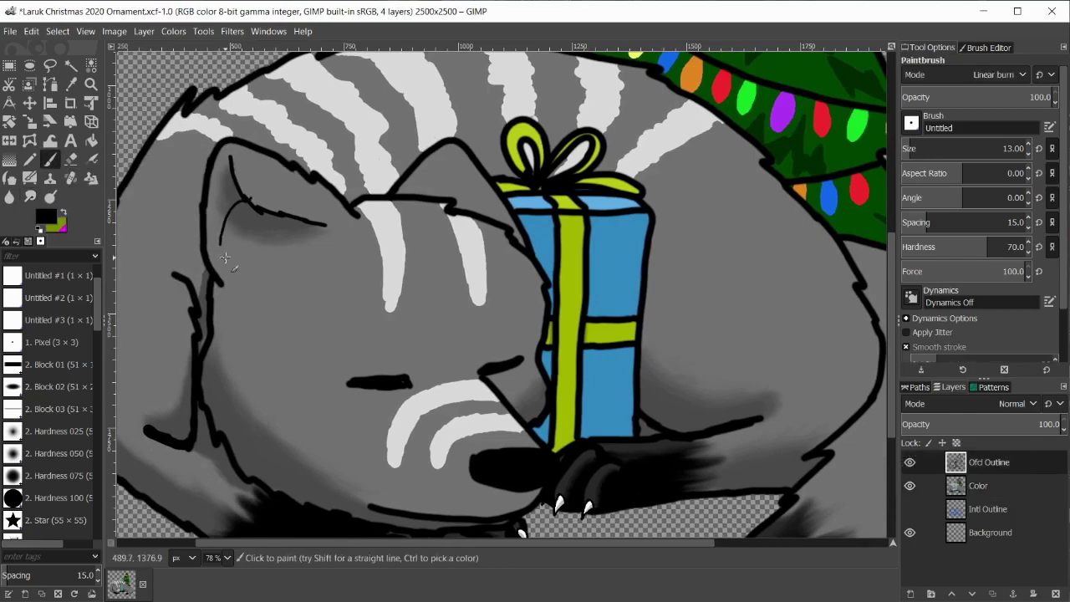
pyautogui.rightClick(288, 170)
pyautogui.moveTo(315, 204)
pyautogui.click(454, 201)
# Step: Reduce the Paintbrush size to 8 and paint short curved black hair strands along the inner line of the near ear
pyautogui.click(227, 558)
pyautogui.click(226, 454)
pyautogui.moveTo(393, 542); pyautogui.dragTo(334, 543)
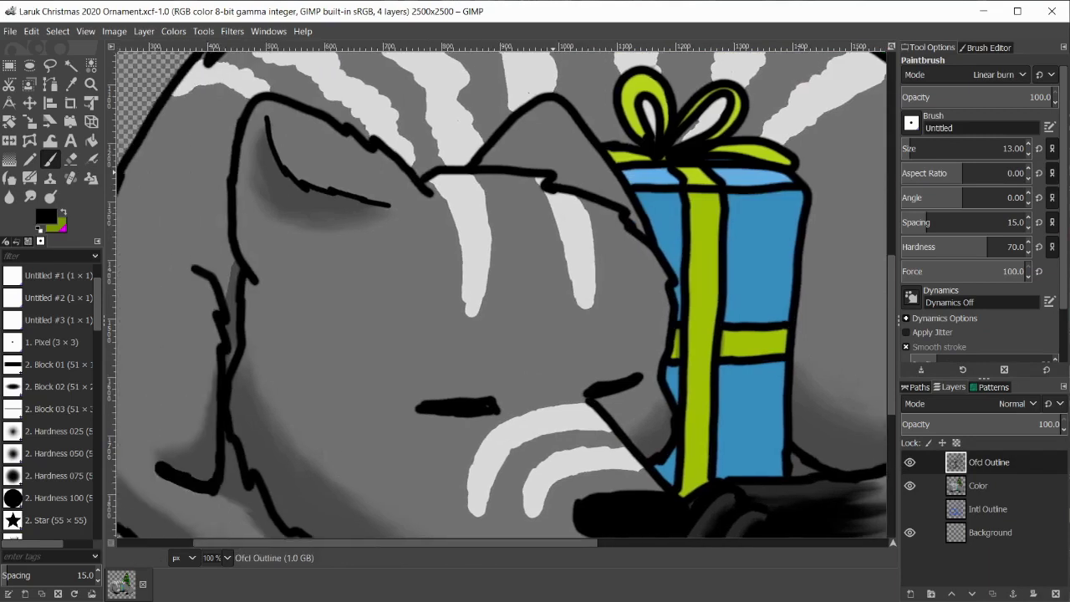
pyautogui.click(1029, 153)
pyautogui.click(1028, 154)
pyautogui.click(1029, 154)
pyautogui.click(1028, 154)
pyautogui.click(1029, 154)
pyautogui.moveTo(289, 176); pyautogui.dragTo(264, 199)
pyautogui.moveTo(303, 191)
pyautogui.mouseDown()
pyautogui.moveTo(260, 215)
pyautogui.moveTo(300, 239)
pyautogui.mouseUp()
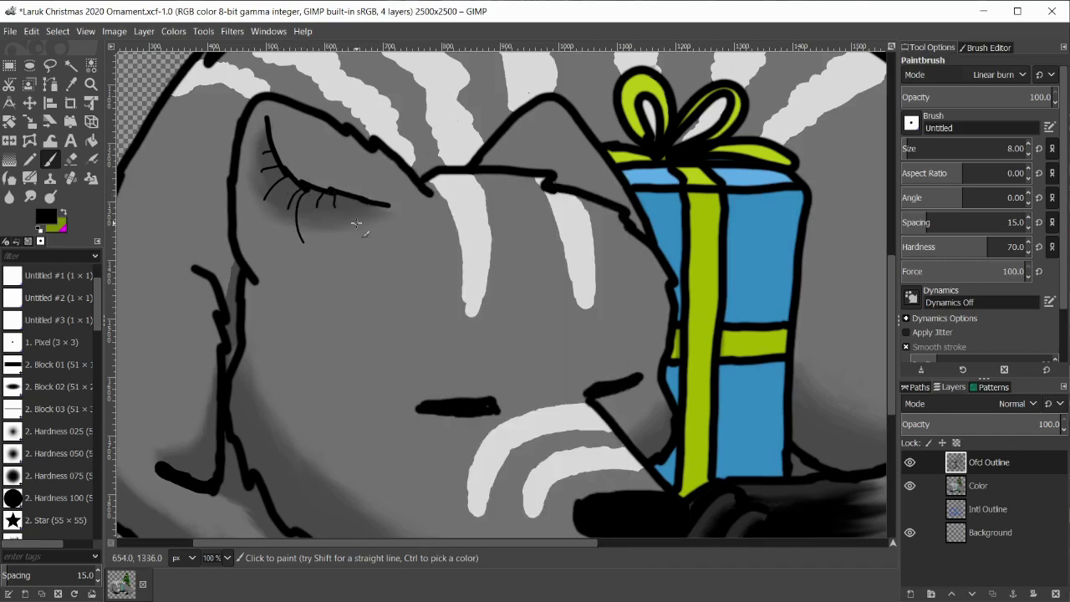
# Step: Ready a white Pencil of size 33 on a new layer beneath the Color layer, with the Background layer hidden
pyautogui.click(227, 558)
pyautogui.click(221, 492)
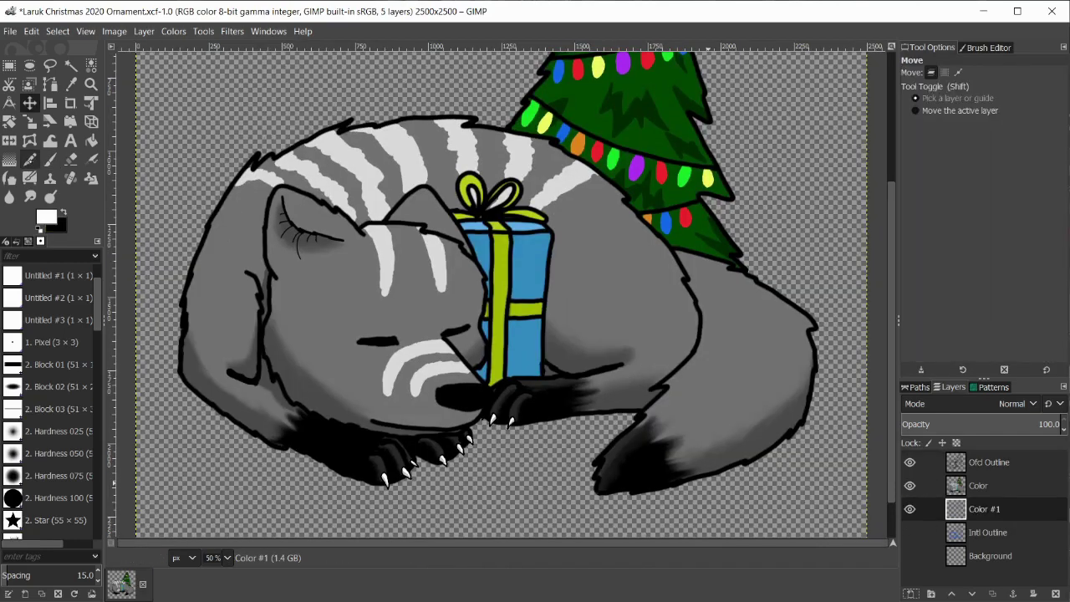
pyautogui.click(29, 159)
pyautogui.click(1026, 149)
pyautogui.write('33')
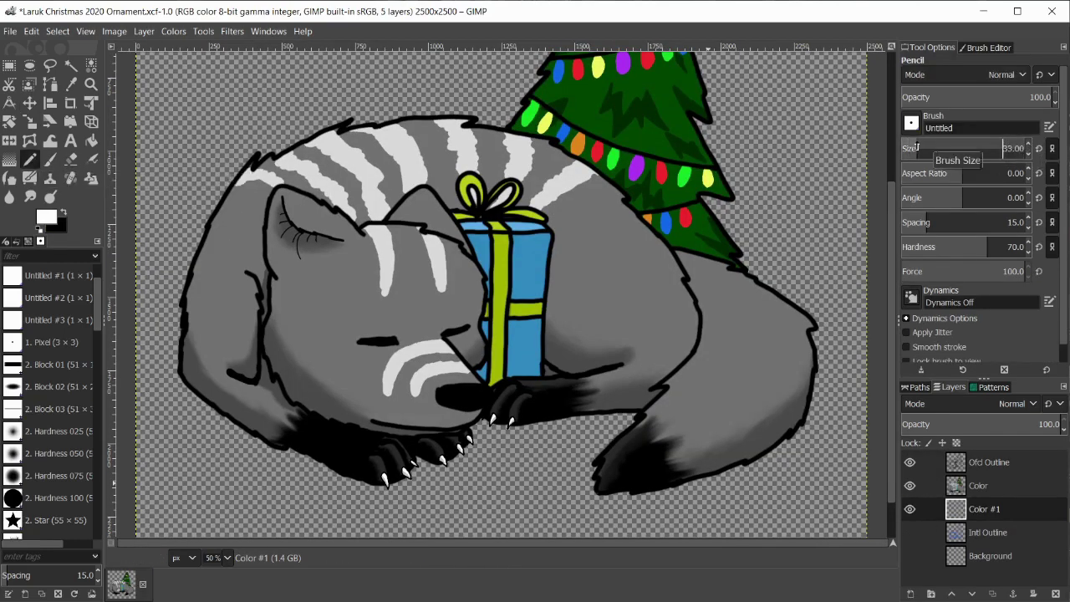
pyautogui.press('Return')
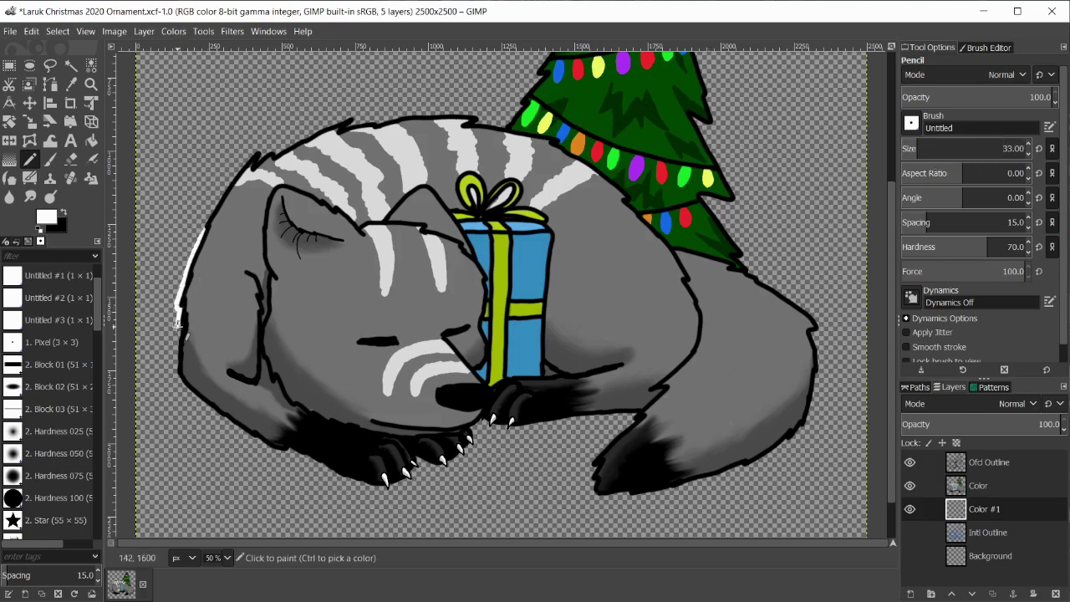
pyautogui.moveTo(179, 325); pyautogui.dragTo(177, 351)
pyautogui.rightClick(208, 337)
pyautogui.moveTo(242, 373)
pyautogui.click(343, 189)
# Step: Pencil a white border outside the animal's left flank and along the underside of its foreleg to the first claw
pyautogui.click(228, 558)
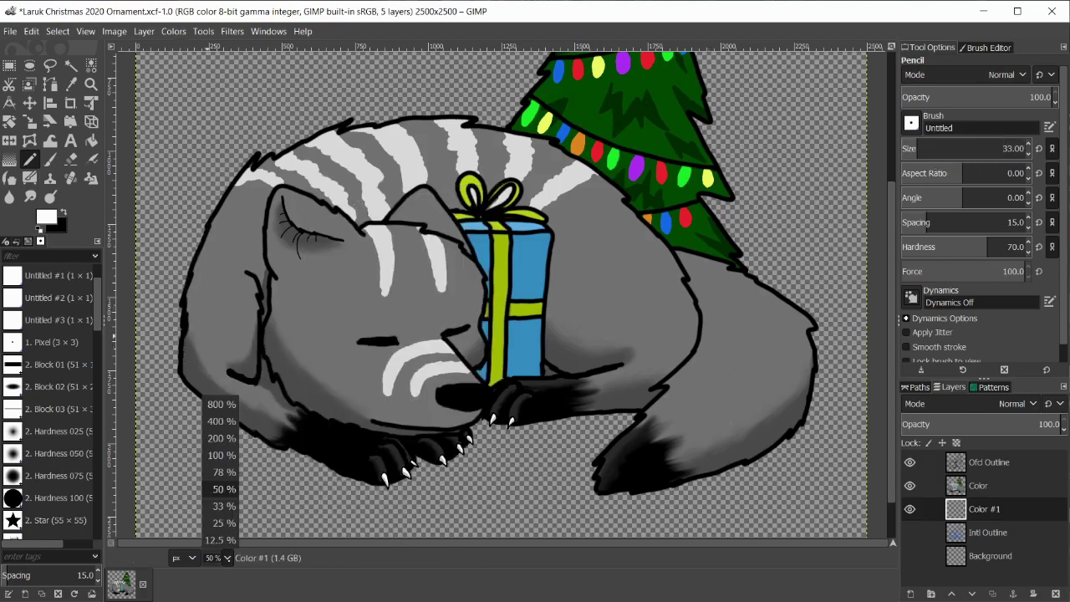
pyautogui.click(222, 455)
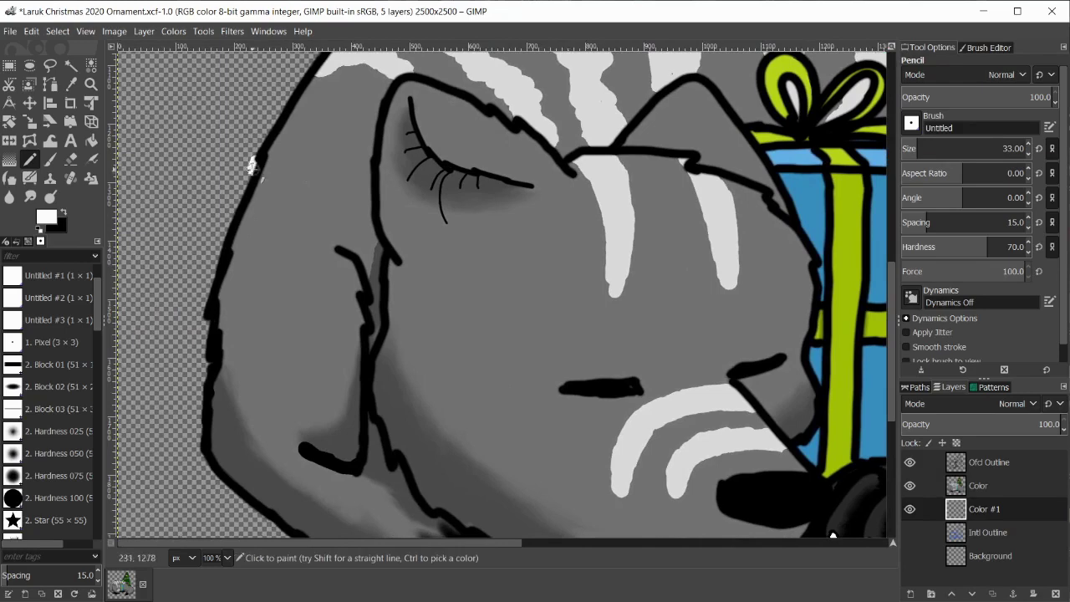
pyautogui.moveTo(251, 167)
pyautogui.mouseDown()
pyautogui.moveTo(205, 306)
pyautogui.moveTo(198, 429)
pyautogui.moveTo(207, 468)
pyautogui.moveTo(275, 529)
pyautogui.mouseUp()
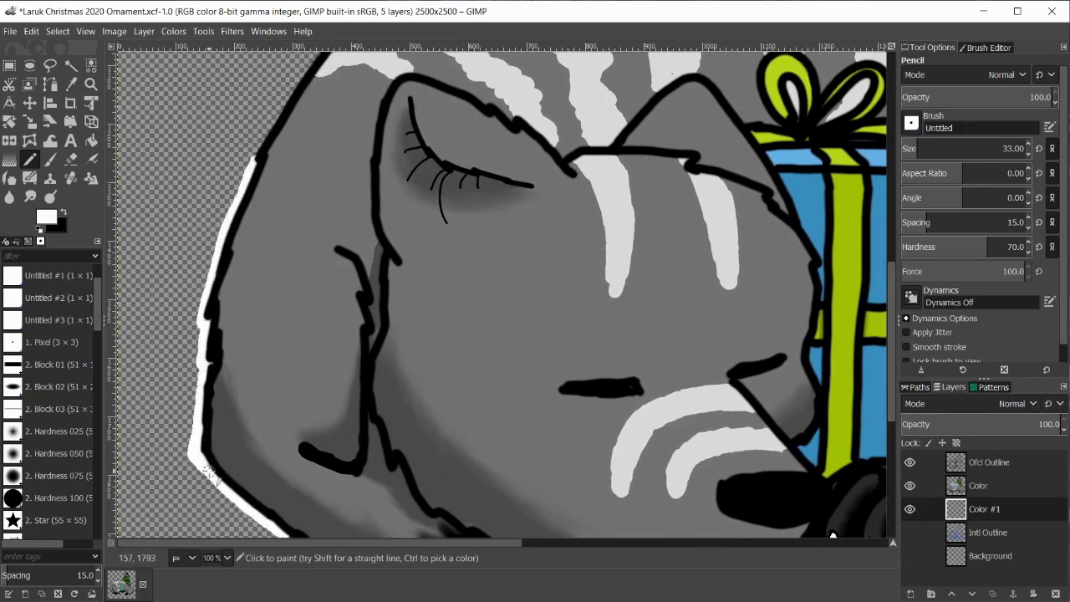
pyautogui.scroll(-5, 213, 473)
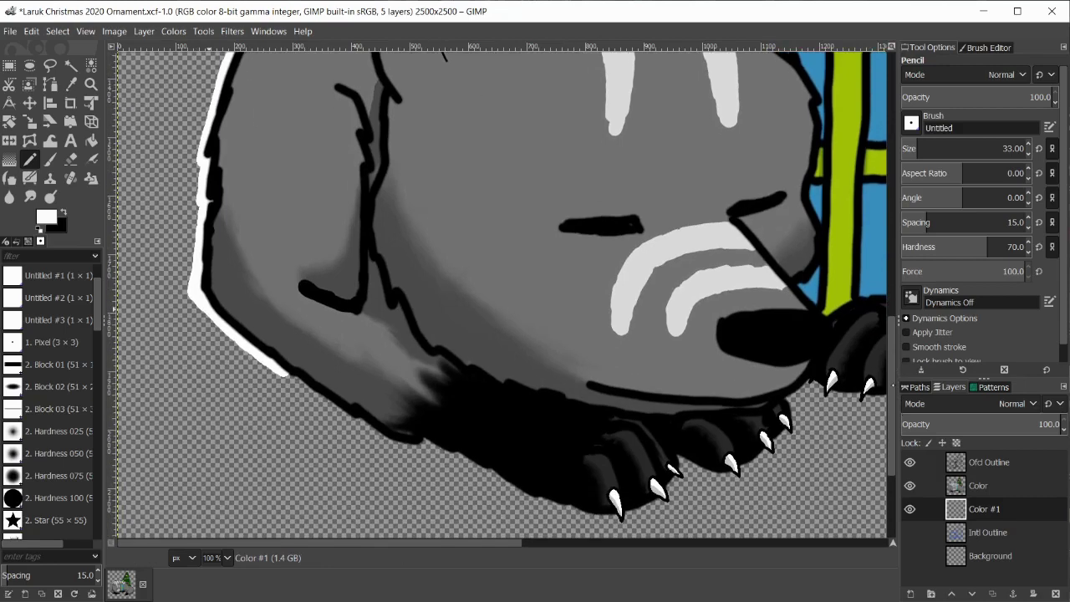
pyautogui.moveTo(279, 366); pyautogui.dragTo(376, 431)
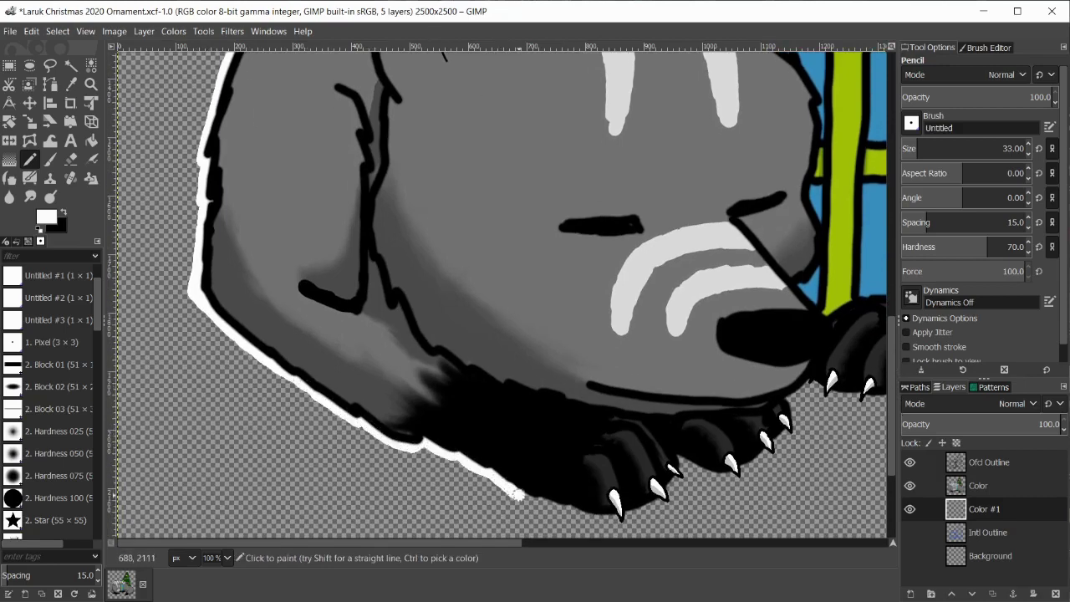
# Step: Continue the white border around the claws and toes of the front paws up to the chin
pyautogui.hscroll(5, 614, 516)
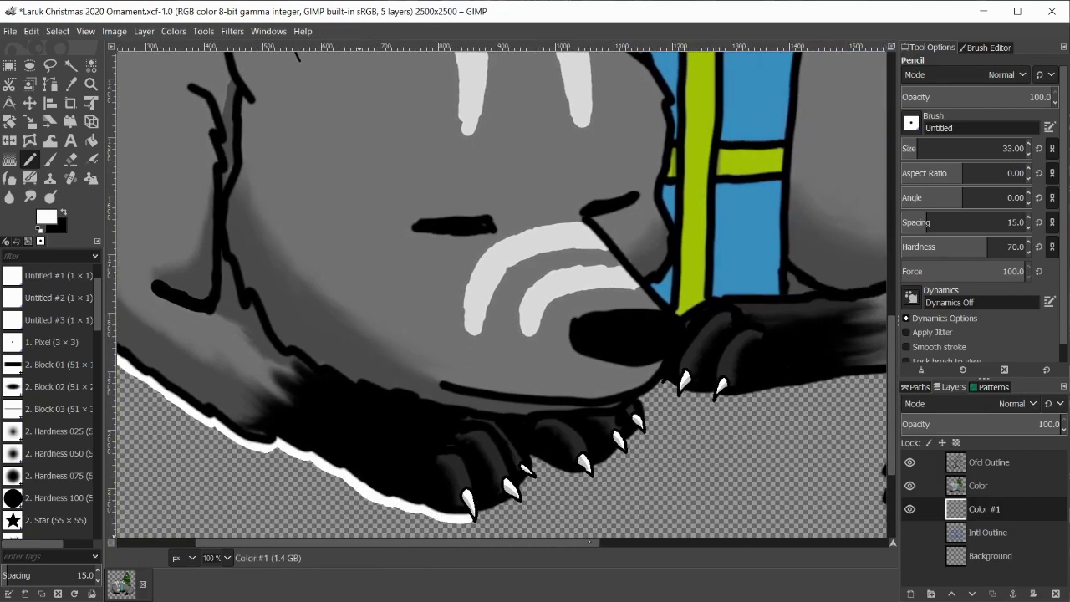
pyautogui.scroll(-2, 562, 396)
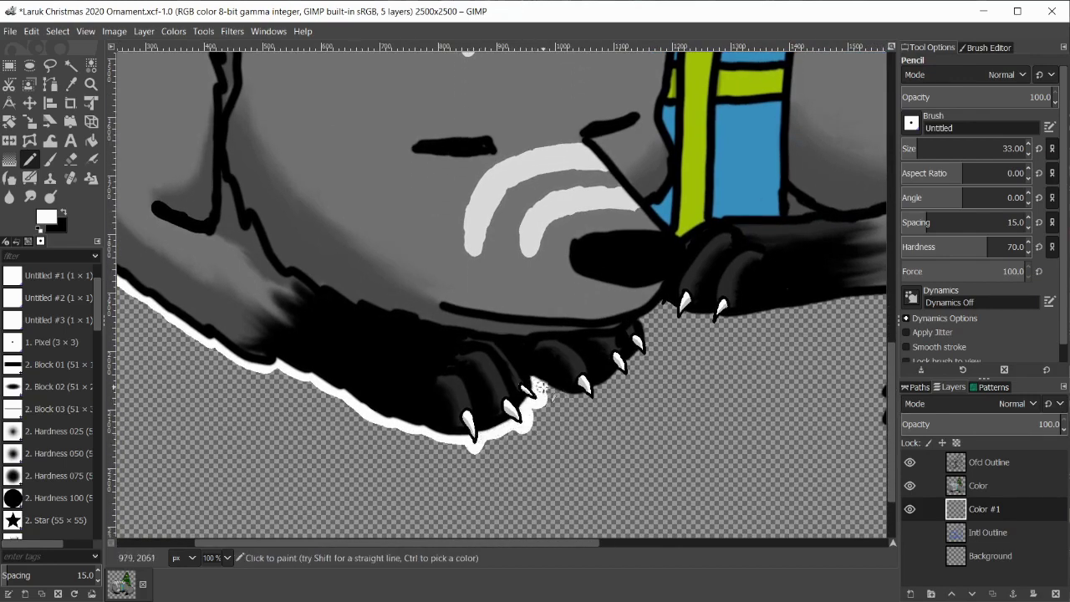
pyautogui.moveTo(540, 389); pyautogui.dragTo(581, 396)
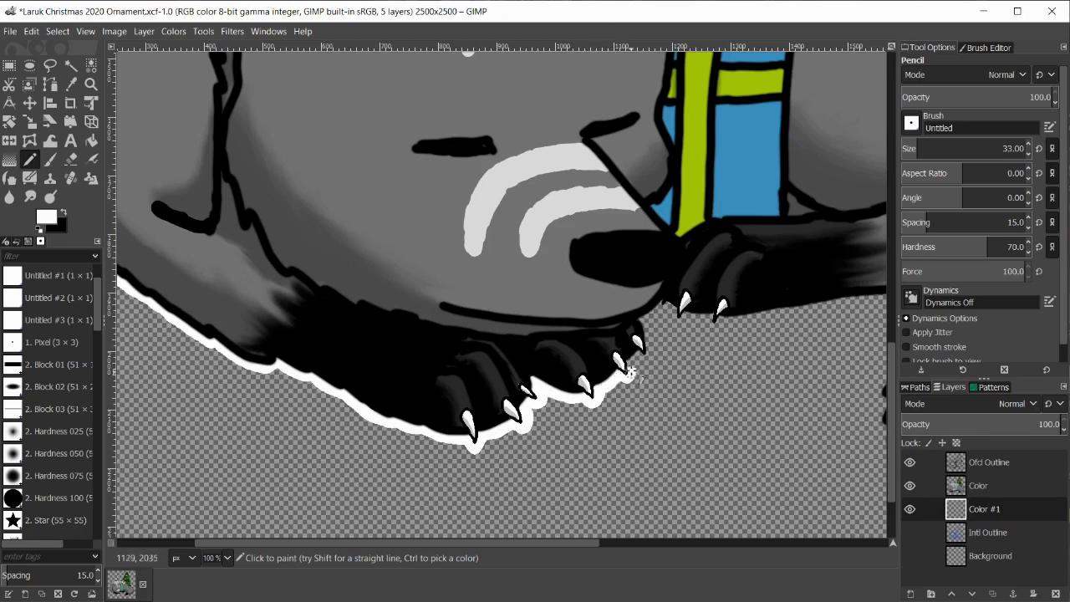
pyautogui.moveTo(651, 350); pyautogui.dragTo(662, 309)
# Step: Extend the white border under the paw beside the gift, around the dark tail tip and up the tail's outer edge
pyautogui.hscroll(10, 662, 308)
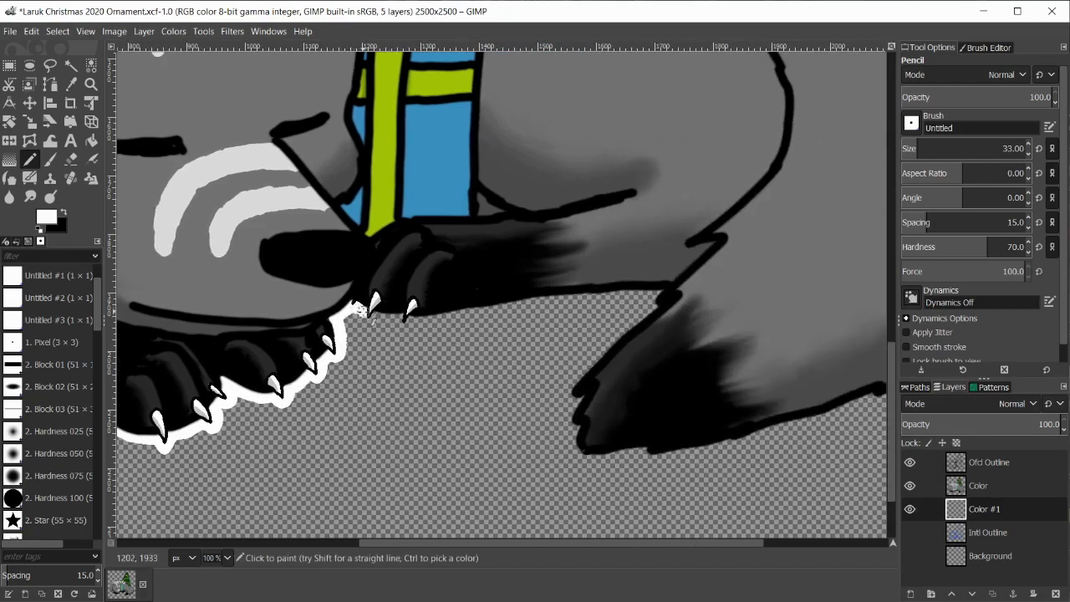
pyautogui.moveTo(416, 318)
pyautogui.mouseDown()
pyautogui.moveTo(660, 293)
pyautogui.moveTo(589, 295)
pyautogui.moveTo(633, 290)
pyautogui.moveTo(650, 303)
pyautogui.moveTo(567, 392)
pyautogui.moveTo(578, 398)
pyautogui.moveTo(568, 410)
pyautogui.moveTo(577, 451)
pyautogui.moveTo(638, 454)
pyautogui.mouseUp()
pyautogui.hscroll(5, 760, 531)
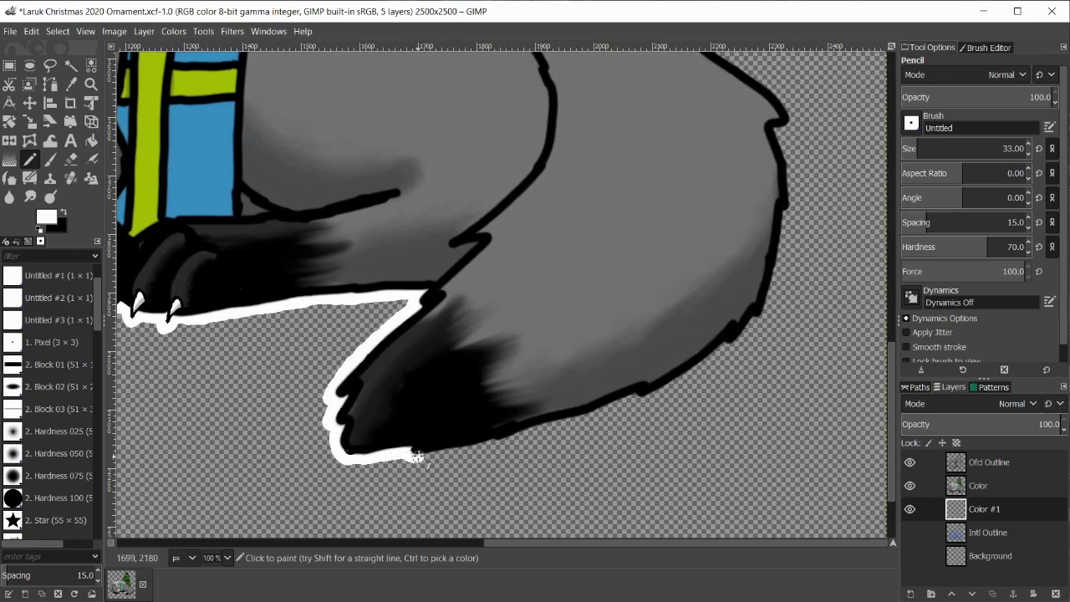
pyautogui.moveTo(778, 132)
pyautogui.mouseDown()
pyautogui.moveTo(789, 224)
pyautogui.moveTo(755, 320)
pyautogui.moveTo(640, 400)
pyautogui.moveTo(427, 458)
pyautogui.mouseUp()
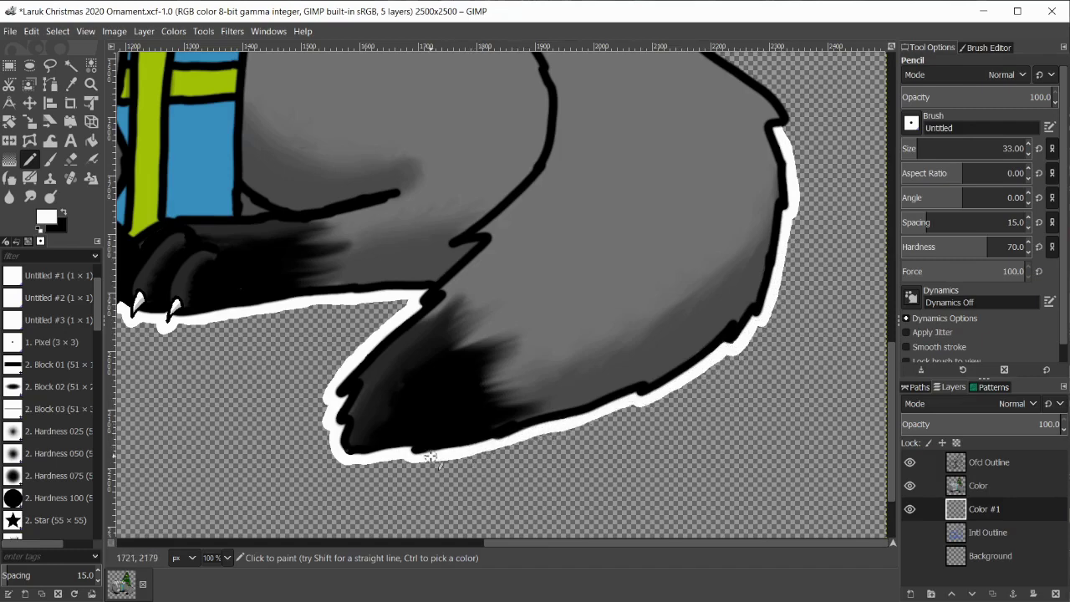
# Step: Outline the right edge of the tree's bottom tier and the upper edge of the tail in white
pyautogui.scroll(5, 426, 458)
pyautogui.moveTo(556, 122)
pyautogui.mouseDown()
pyautogui.moveTo(618, 134)
pyautogui.moveTo(569, 132)
pyautogui.moveTo(644, 238)
pyautogui.mouseUp()
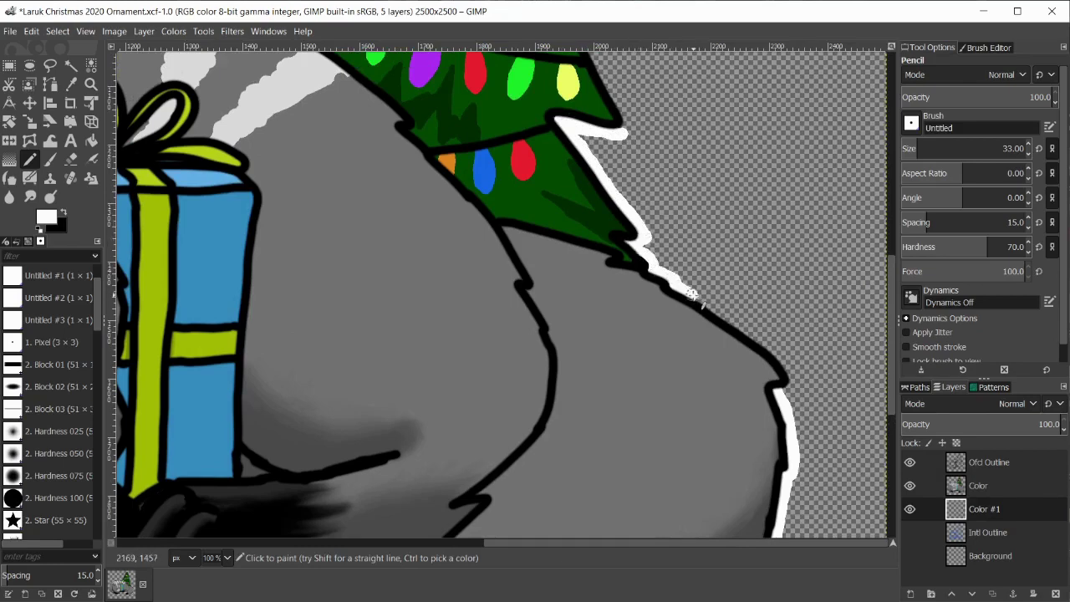
pyautogui.moveTo(692, 294); pyautogui.dragTo(791, 374)
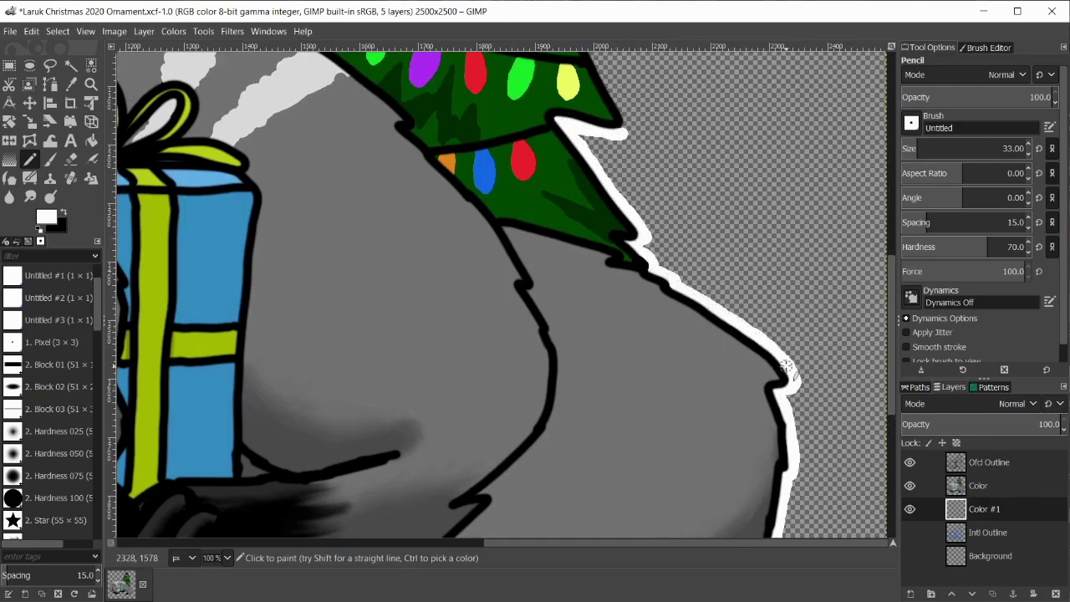
# Step: Run the white border up the right side of the tree's middle tiers, following the jagged branch tips
pyautogui.scroll(10, 786, 368)
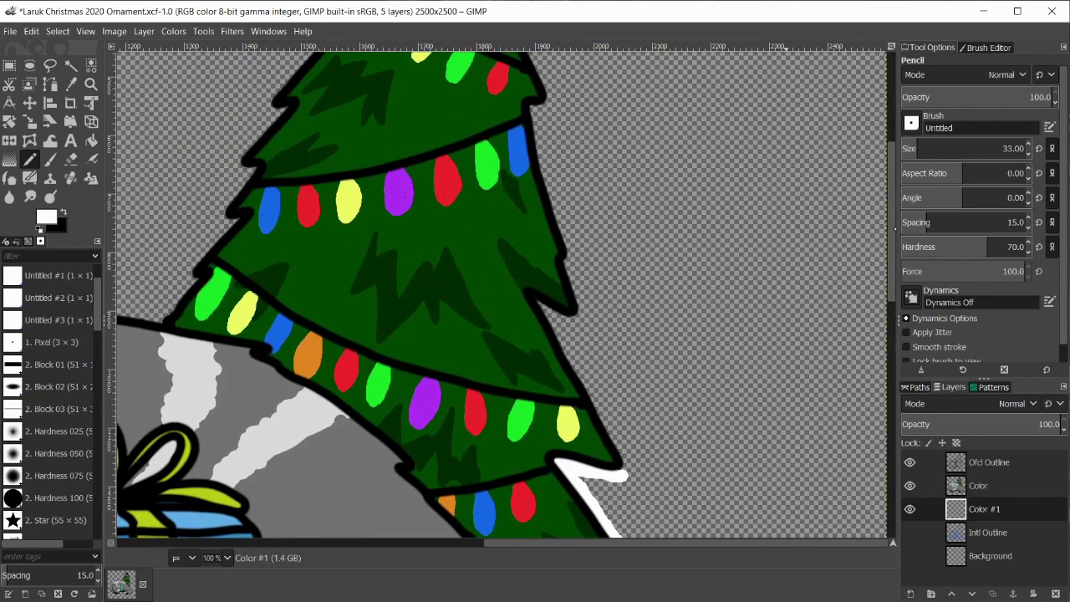
pyautogui.moveTo(537, 299); pyautogui.dragTo(627, 473)
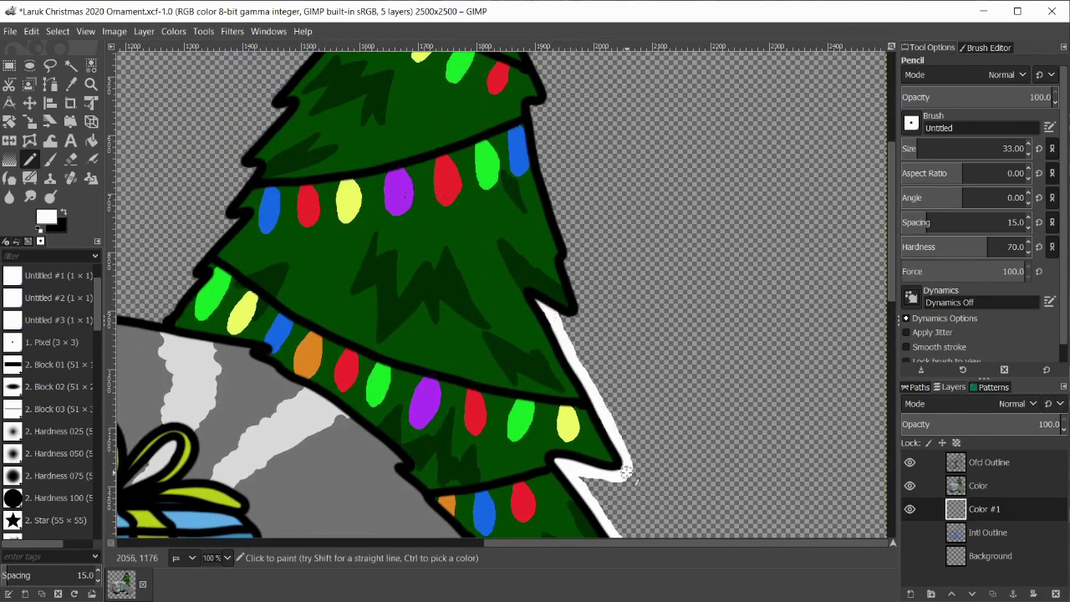
pyautogui.moveTo(556, 319)
pyautogui.mouseDown()
pyautogui.moveTo(582, 303)
pyautogui.moveTo(541, 144)
pyautogui.moveTo(544, 107)
pyautogui.mouseUp()
# Step: Carry the white border up the tree's upper right side, over its tip and down the jagged left branches
pyautogui.scroll(6, 546, 86)
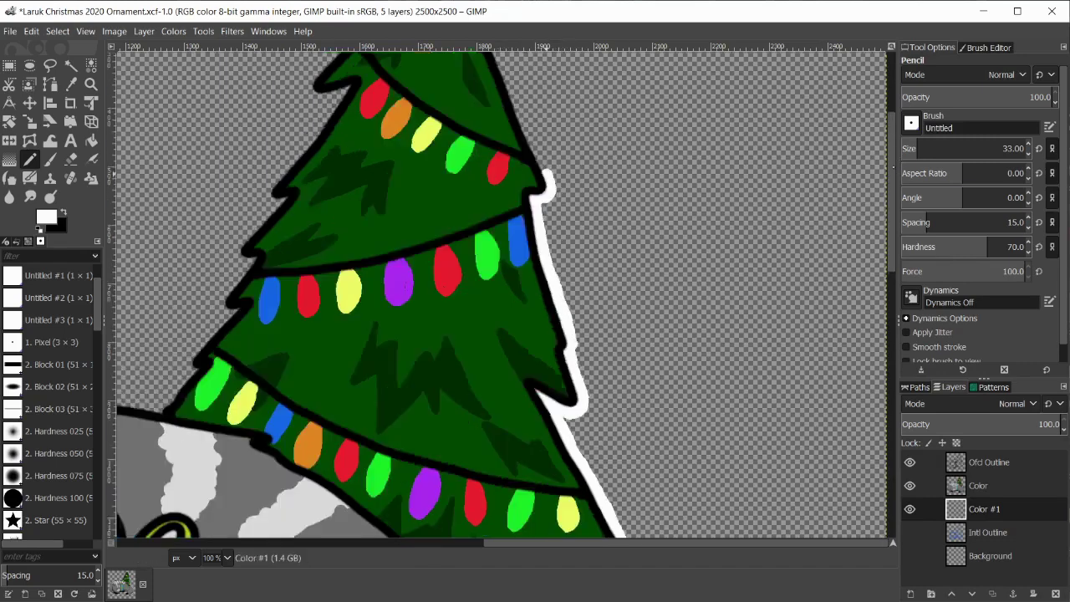
pyautogui.moveTo(552, 362)
pyautogui.mouseDown()
pyautogui.moveTo(447, 102)
pyautogui.moveTo(307, 268)
pyautogui.moveTo(348, 264)
pyautogui.moveTo(318, 275)
pyautogui.moveTo(345, 268)
pyautogui.moveTo(268, 368)
pyautogui.mouseUp()
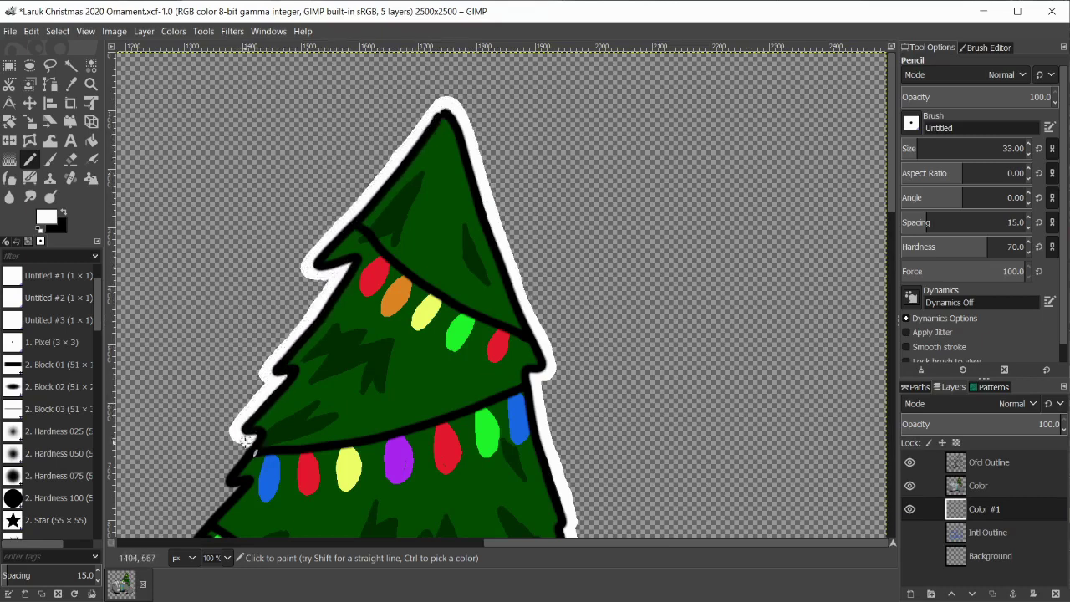
pyautogui.moveTo(246, 441)
pyautogui.mouseDown()
pyautogui.moveTo(220, 483)
pyautogui.moveTo(235, 489)
pyautogui.moveTo(491, 307)
pyautogui.moveTo(422, 404)
pyautogui.moveTo(368, 401)
pyautogui.moveTo(377, 397)
pyautogui.moveTo(362, 385)
pyautogui.moveTo(326, 379)
pyautogui.moveTo(165, 396)
pyautogui.mouseUp()
# Step: Continue the white border along the striped back, down the animal's rounded hindquarters and under to the black front leg
pyautogui.moveTo(451, 543); pyautogui.dragTo(293, 542)
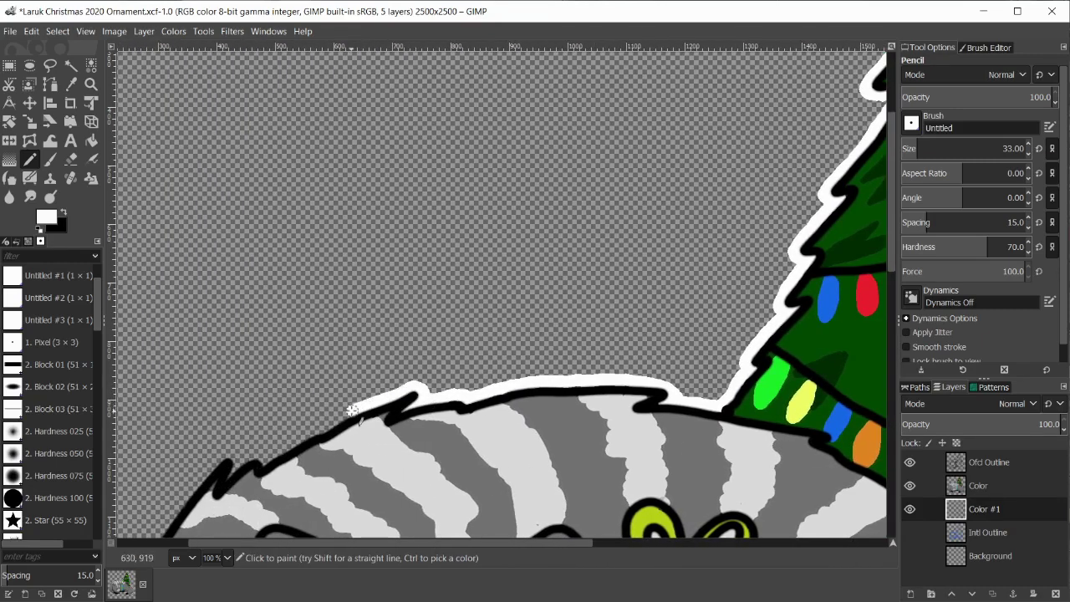
pyautogui.moveTo(311, 432)
pyautogui.mouseDown()
pyautogui.moveTo(234, 476)
pyautogui.moveTo(238, 456)
pyautogui.moveTo(224, 454)
pyautogui.moveTo(200, 477)
pyautogui.mouseUp()
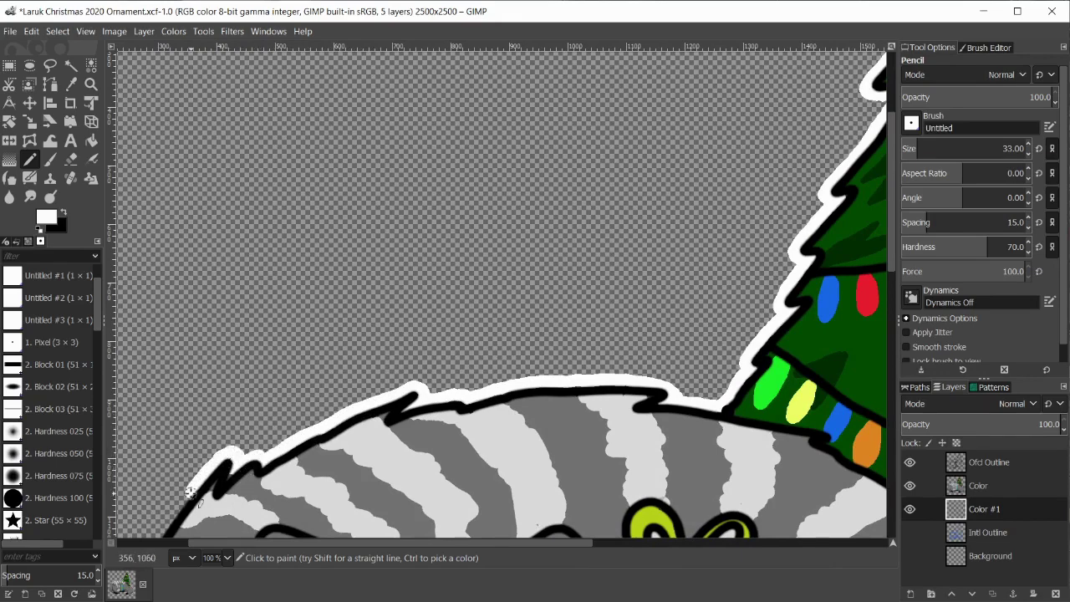
pyautogui.moveTo(191, 492)
pyautogui.mouseDown()
pyautogui.moveTo(233, 492)
pyautogui.moveTo(266, 429)
pyautogui.moveTo(341, 141)
pyautogui.moveTo(261, 254)
pyautogui.moveTo(246, 296)
pyautogui.mouseUp()
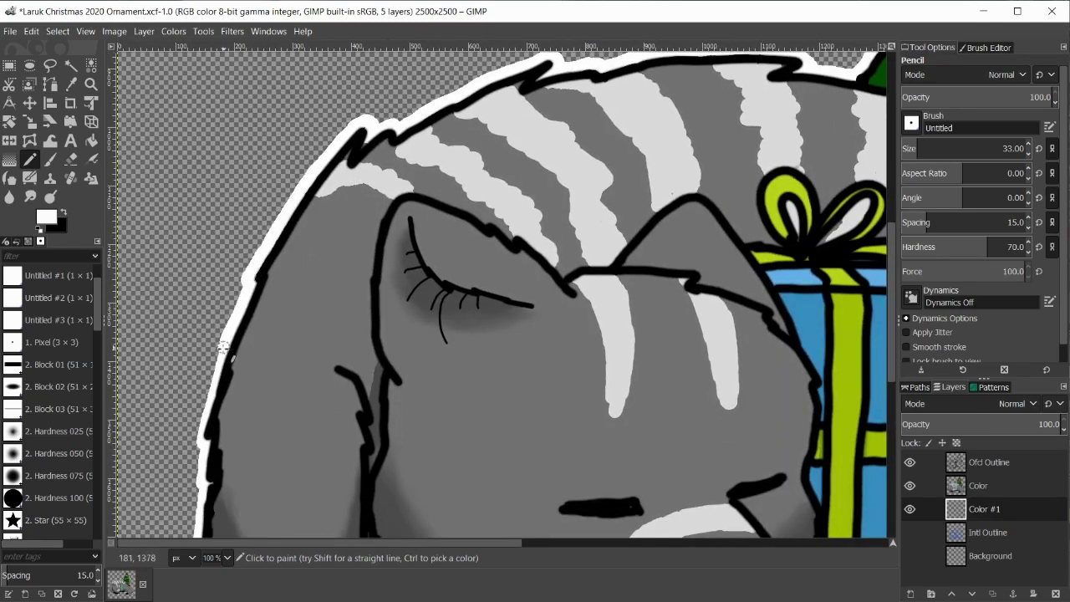
pyautogui.moveTo(223, 346); pyautogui.dragTo(202, 452)
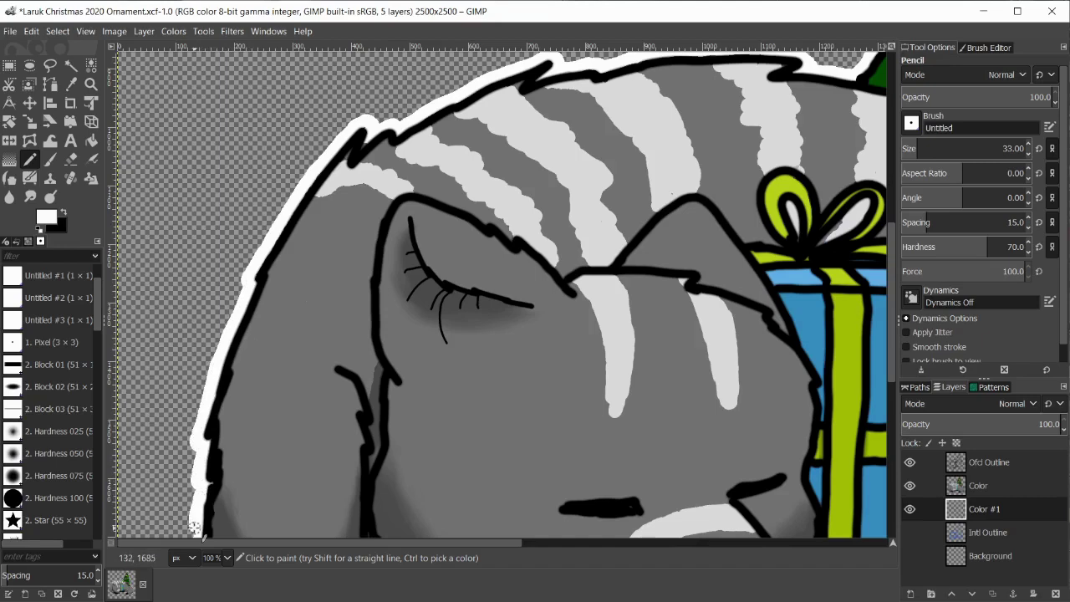
pyautogui.moveTo(892, 307); pyautogui.dragTo(891, 382)
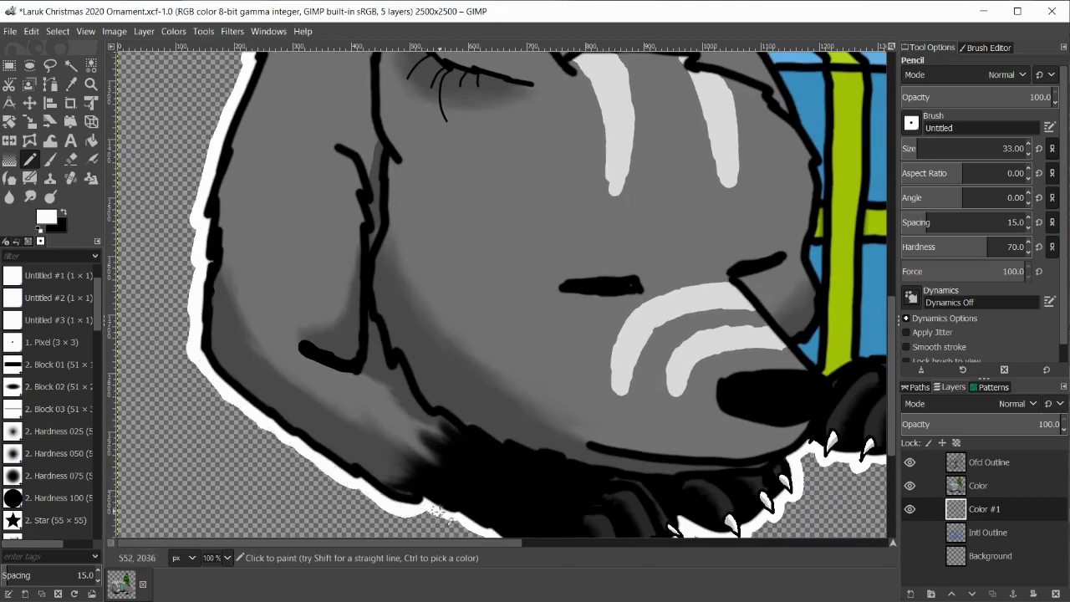
# Step: Paint short brow marks above both closed eyes in a slightly darker grey on the Color layer and smudge them soft
pyautogui.moveTo(892, 382); pyautogui.dragTo(892, 335)
pyautogui.click(228, 558)
pyautogui.click(221, 490)
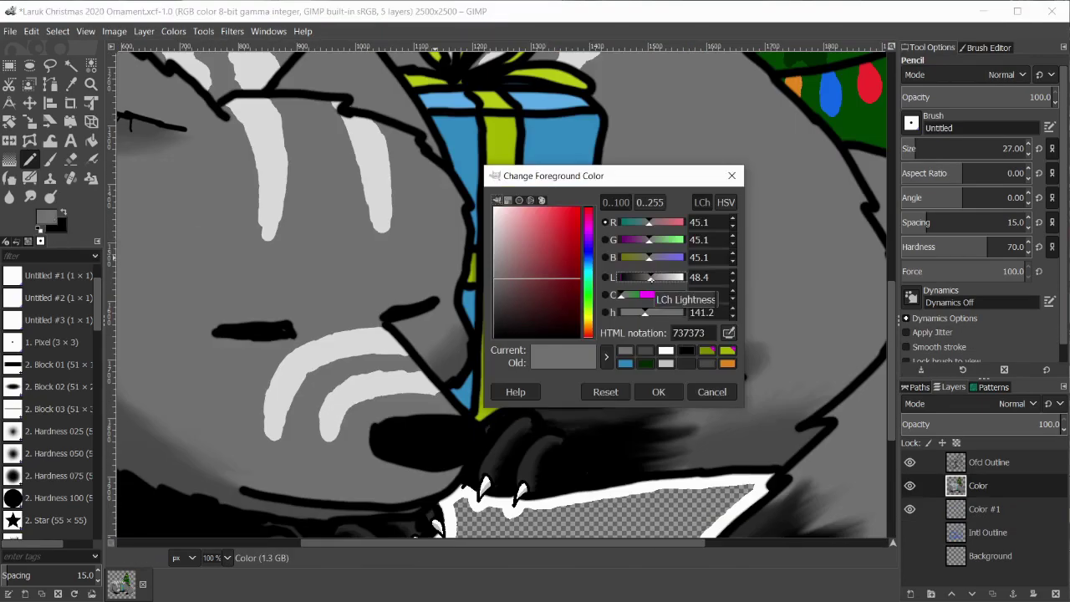
pyautogui.moveTo(648, 277); pyautogui.dragTo(644, 277)
pyautogui.click(650, 390)
pyautogui.moveTo(225, 280); pyautogui.dragTo(276, 277)
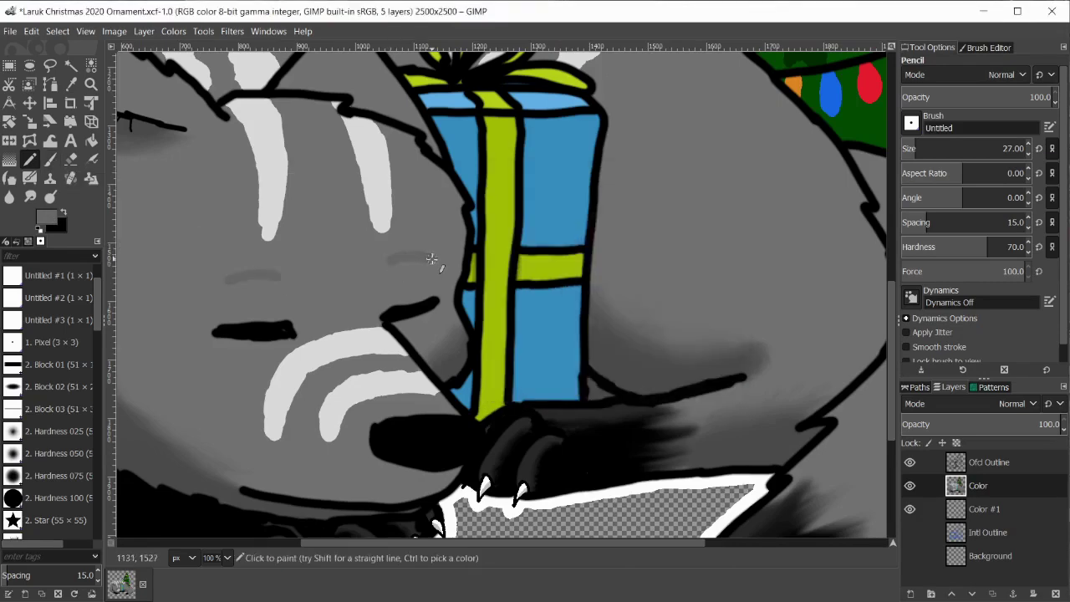
pyautogui.press('s')
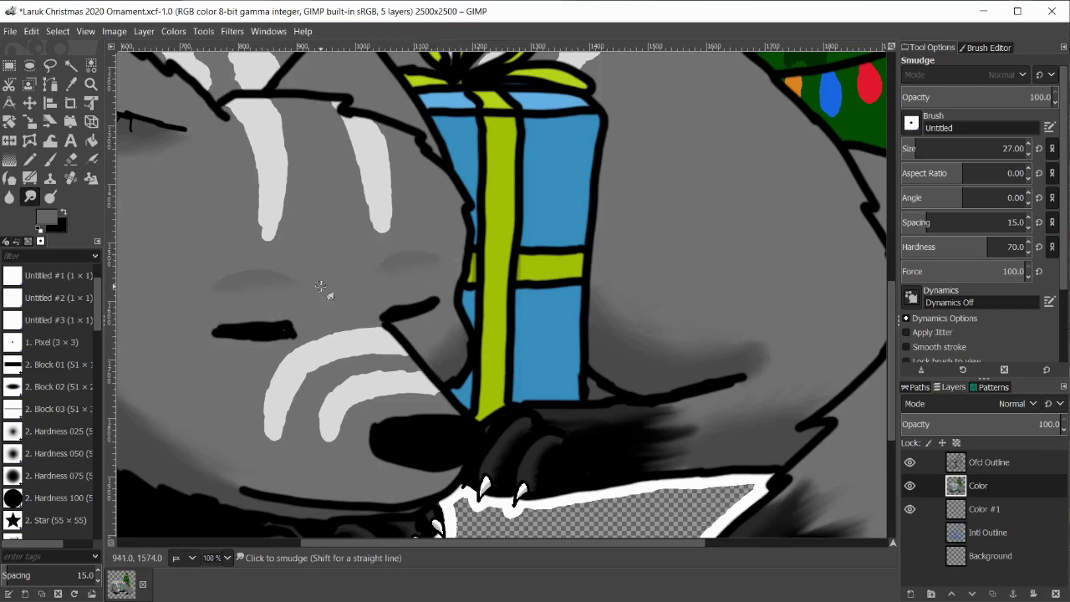
pyautogui.click(227, 558)
pyautogui.click(224, 491)
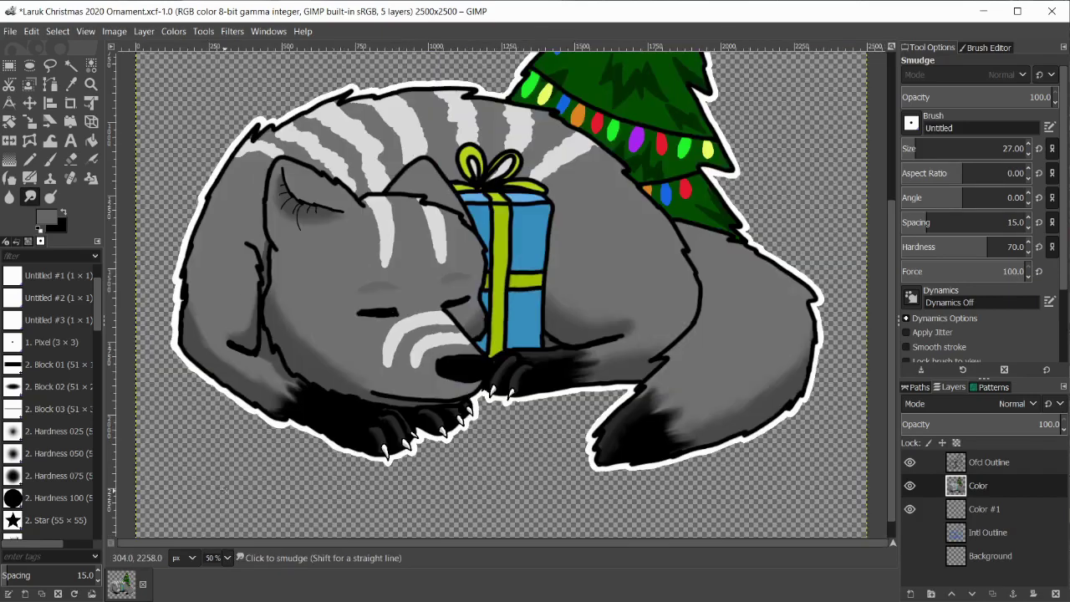
# Step: Set the Pencil to black at size 20 and make the Ofcl Outline layer active
pyautogui.scroll(5, 224, 488)
pyautogui.click(29, 159)
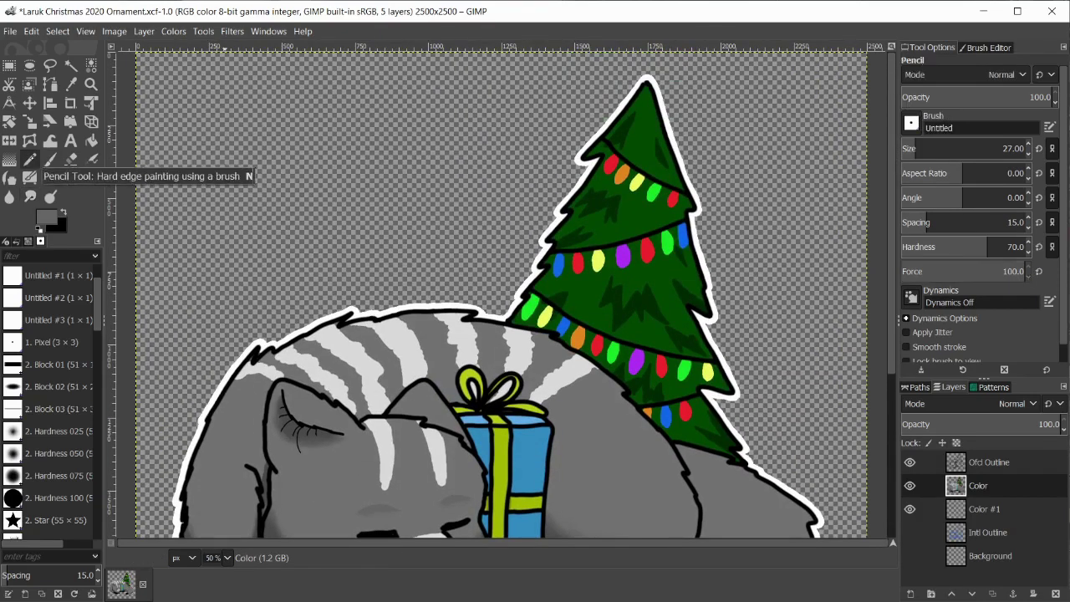
pyautogui.click(62, 211)
pyautogui.moveTo(446, 201); pyautogui.dragTo(443, 279)
pyautogui.rightClick(498, 171)
pyautogui.moveTo(535, 212)
pyautogui.click(650, 222)
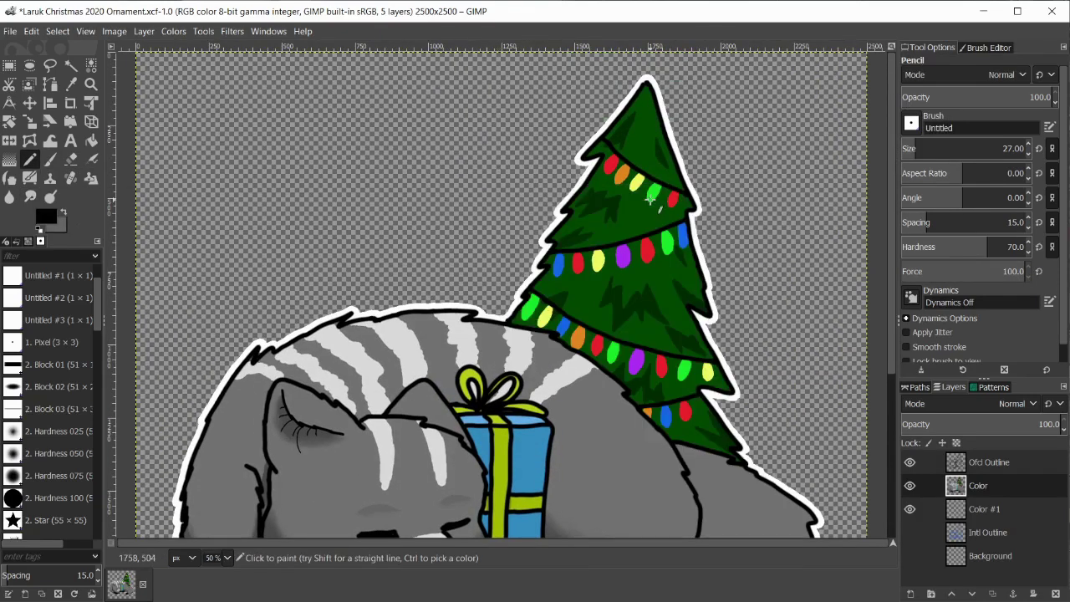
pyautogui.click(1028, 153)
pyautogui.click(1013, 462)
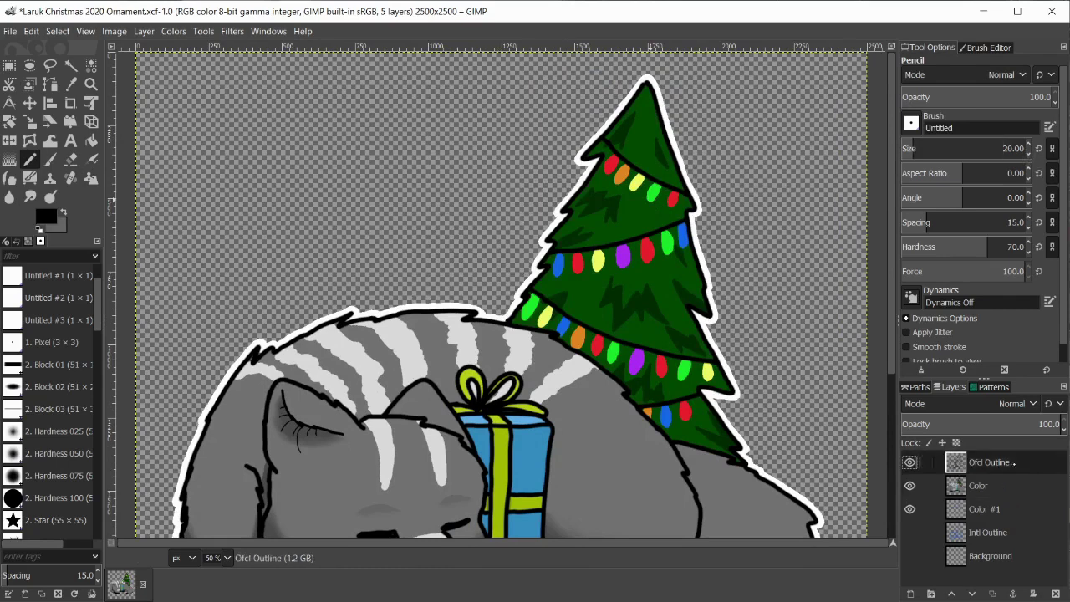
# Step: Draw a short black stub rising from the outline on top of the animal's back
pyautogui.moveTo(410, 313); pyautogui.dragTo(415, 312)
pyautogui.rightClick(422, 317)
pyautogui.click(226, 558)
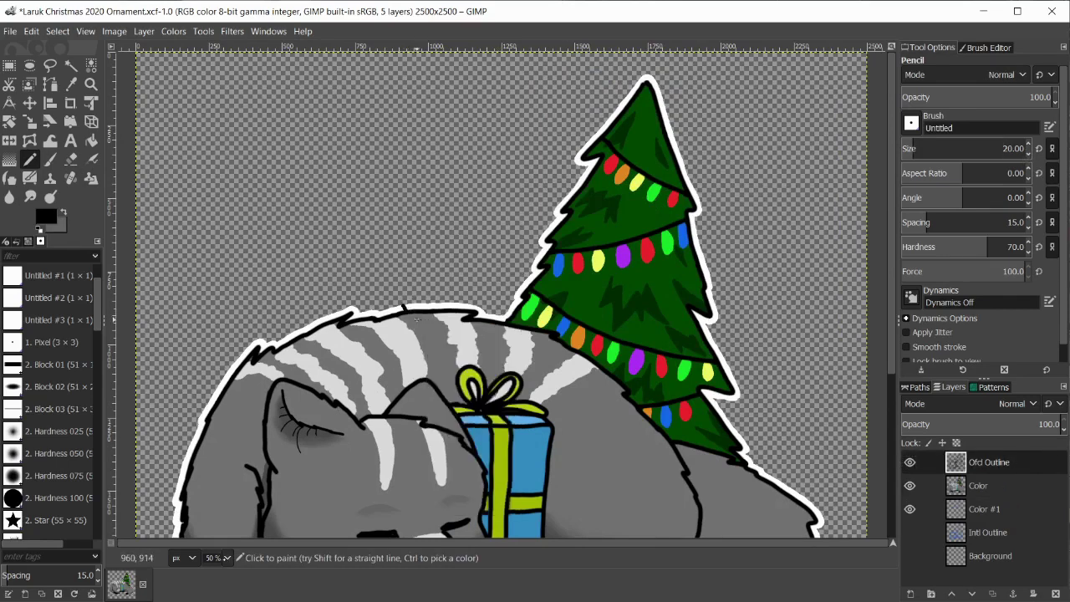
pyautogui.click(227, 558)
pyautogui.click(224, 454)
pyautogui.scroll(5, 334, 345)
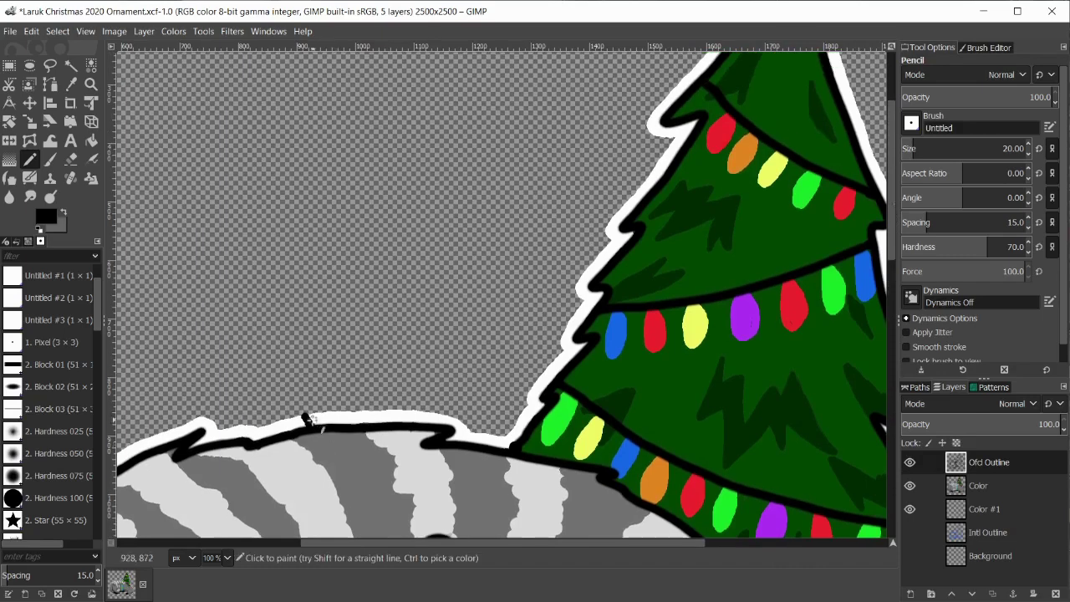
pyautogui.moveTo(304, 422); pyautogui.dragTo(306, 403)
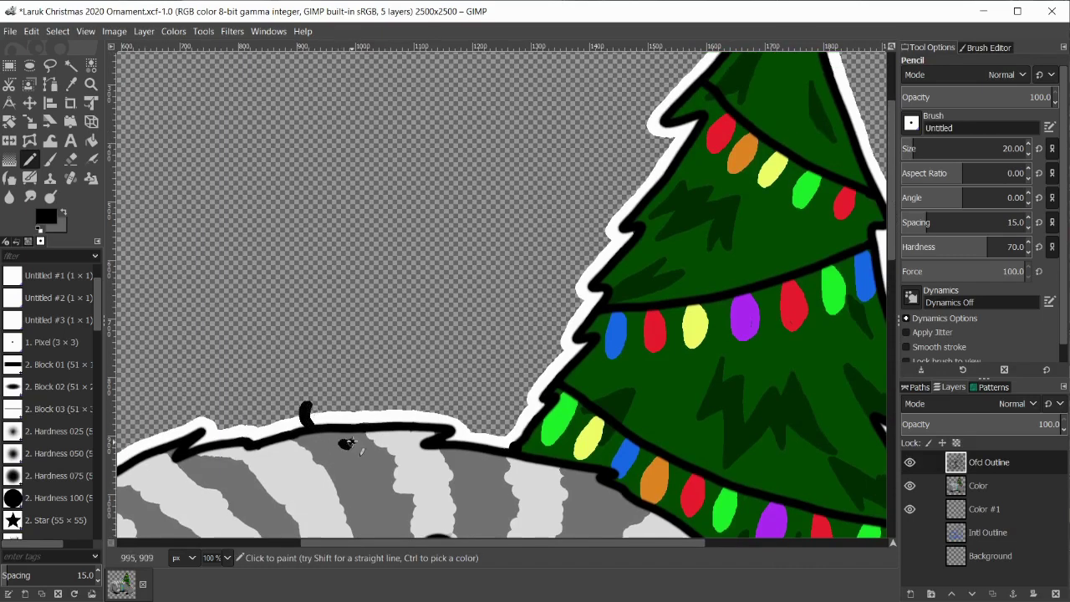
pyautogui.moveTo(350, 442)
pyautogui.mouseDown()
pyautogui.moveTo(360, 416)
pyautogui.moveTo(380, 163)
pyautogui.mouseUp()
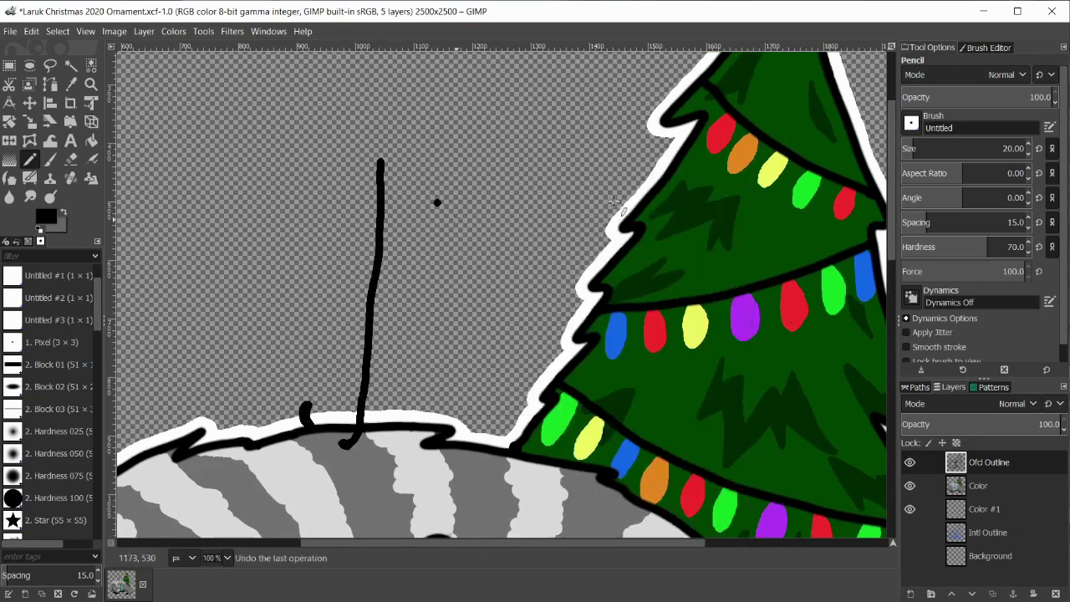
pyautogui.rightClick(433, 236)
pyautogui.click(619, 194)
# Step: Draw a tall black ornament hook rising from the back, with a curved top and a small curl at its base
pyautogui.click(213, 558)
pyautogui.click(219, 404)
pyautogui.moveTo(376, 407)
pyautogui.mouseDown()
pyautogui.moveTo(390, 310)
pyautogui.moveTo(390, 83)
pyautogui.moveTo(338, 117)
pyautogui.mouseUp()
pyautogui.moveTo(391, 90)
pyautogui.mouseDown()
pyautogui.moveTo(397, 347)
pyautogui.moveTo(373, 411)
pyautogui.mouseUp()
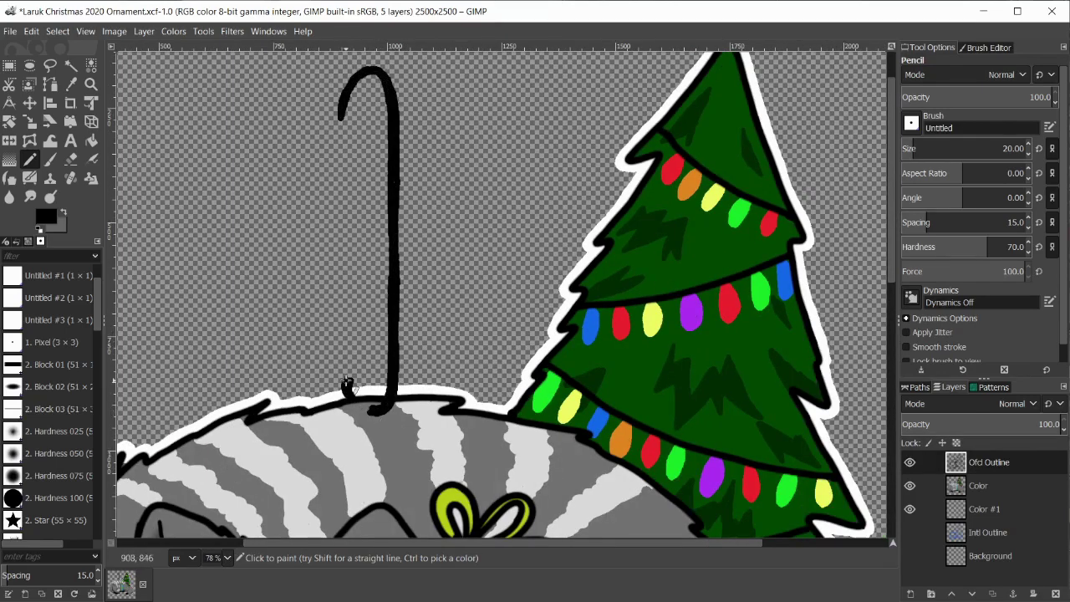
pyautogui.rightClick(368, 409)
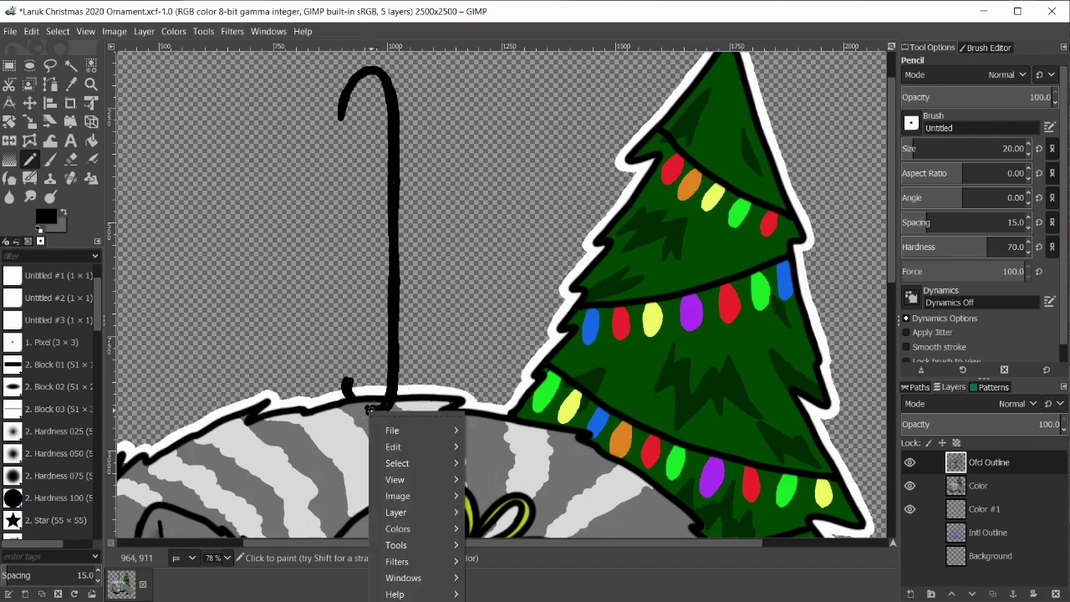
pyautogui.click(368, 409)
pyautogui.moveTo(368, 409); pyautogui.dragTo(390, 408)
# Step: Thicken the ornament hook's curved top and long stem with extra black strokes
pyautogui.moveTo(892, 227); pyautogui.dragTo(892, 201)
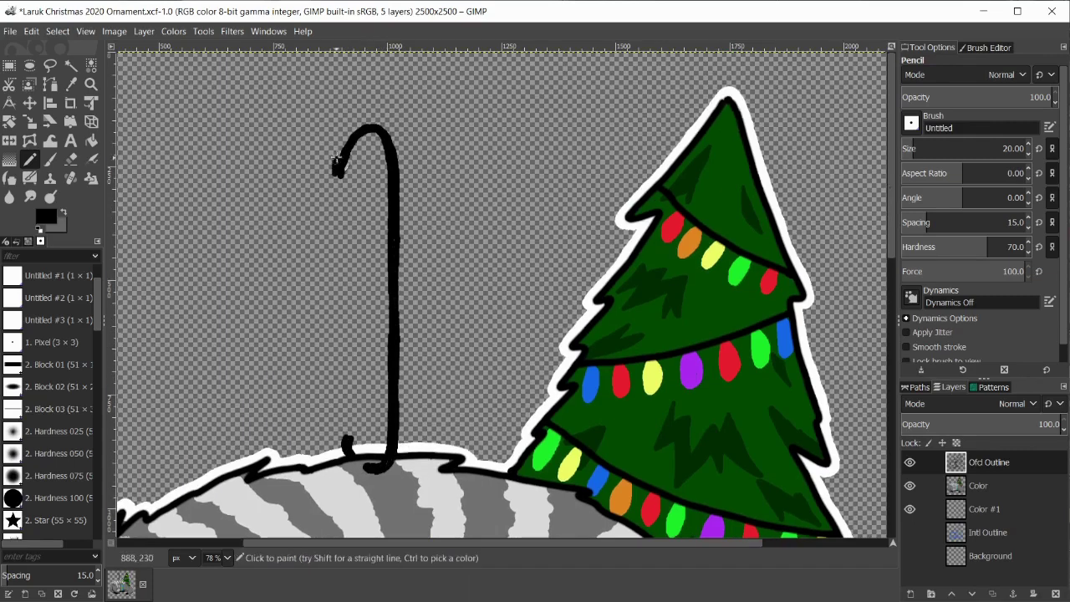
pyautogui.moveTo(339, 162)
pyautogui.mouseDown()
pyautogui.moveTo(378, 123)
pyautogui.moveTo(343, 163)
pyautogui.moveTo(338, 146)
pyautogui.moveTo(367, 122)
pyautogui.moveTo(393, 134)
pyautogui.moveTo(396, 374)
pyautogui.mouseUp()
pyautogui.moveTo(368, 118)
pyautogui.mouseDown()
pyautogui.moveTo(406, 173)
pyautogui.moveTo(396, 378)
pyautogui.mouseUp()
pyautogui.moveTo(398, 209)
pyautogui.mouseDown()
pyautogui.moveTo(394, 393)
pyautogui.moveTo(393, 322)
pyautogui.mouseUp()
pyautogui.click(216, 558)
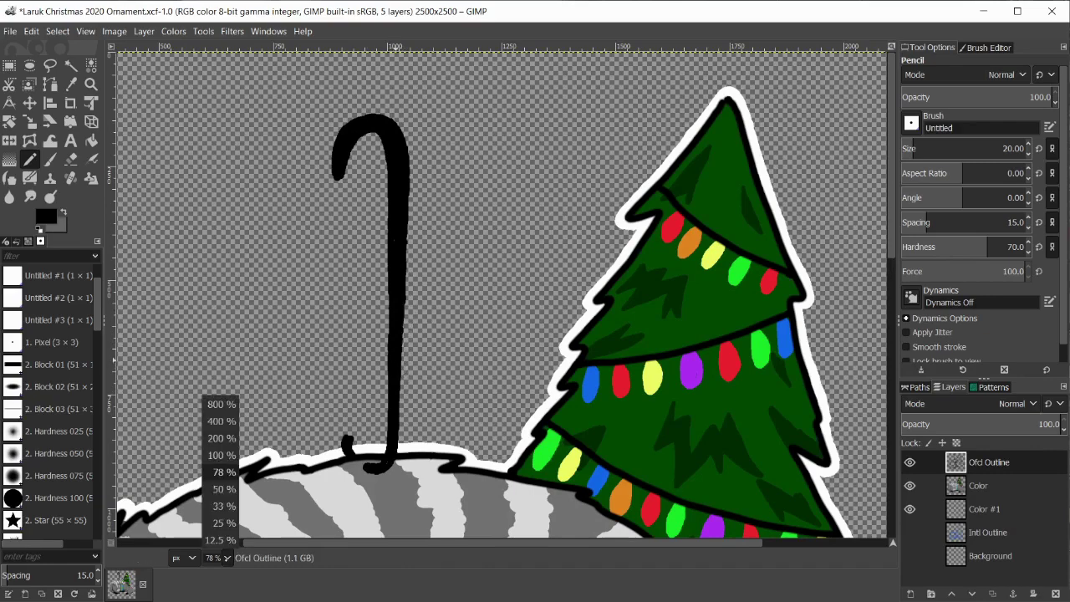
pyautogui.click(224, 506)
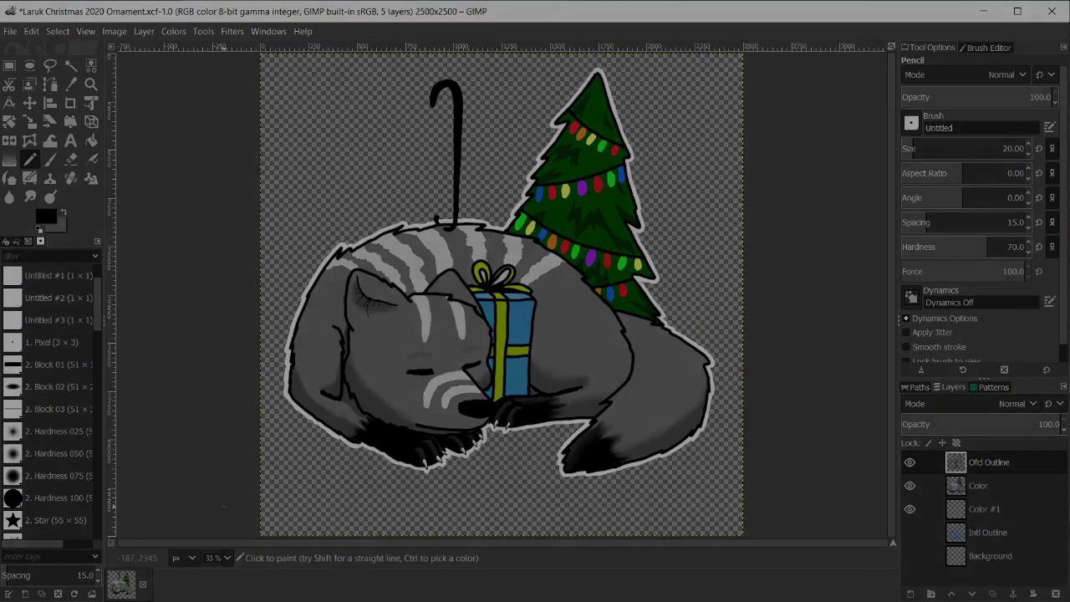